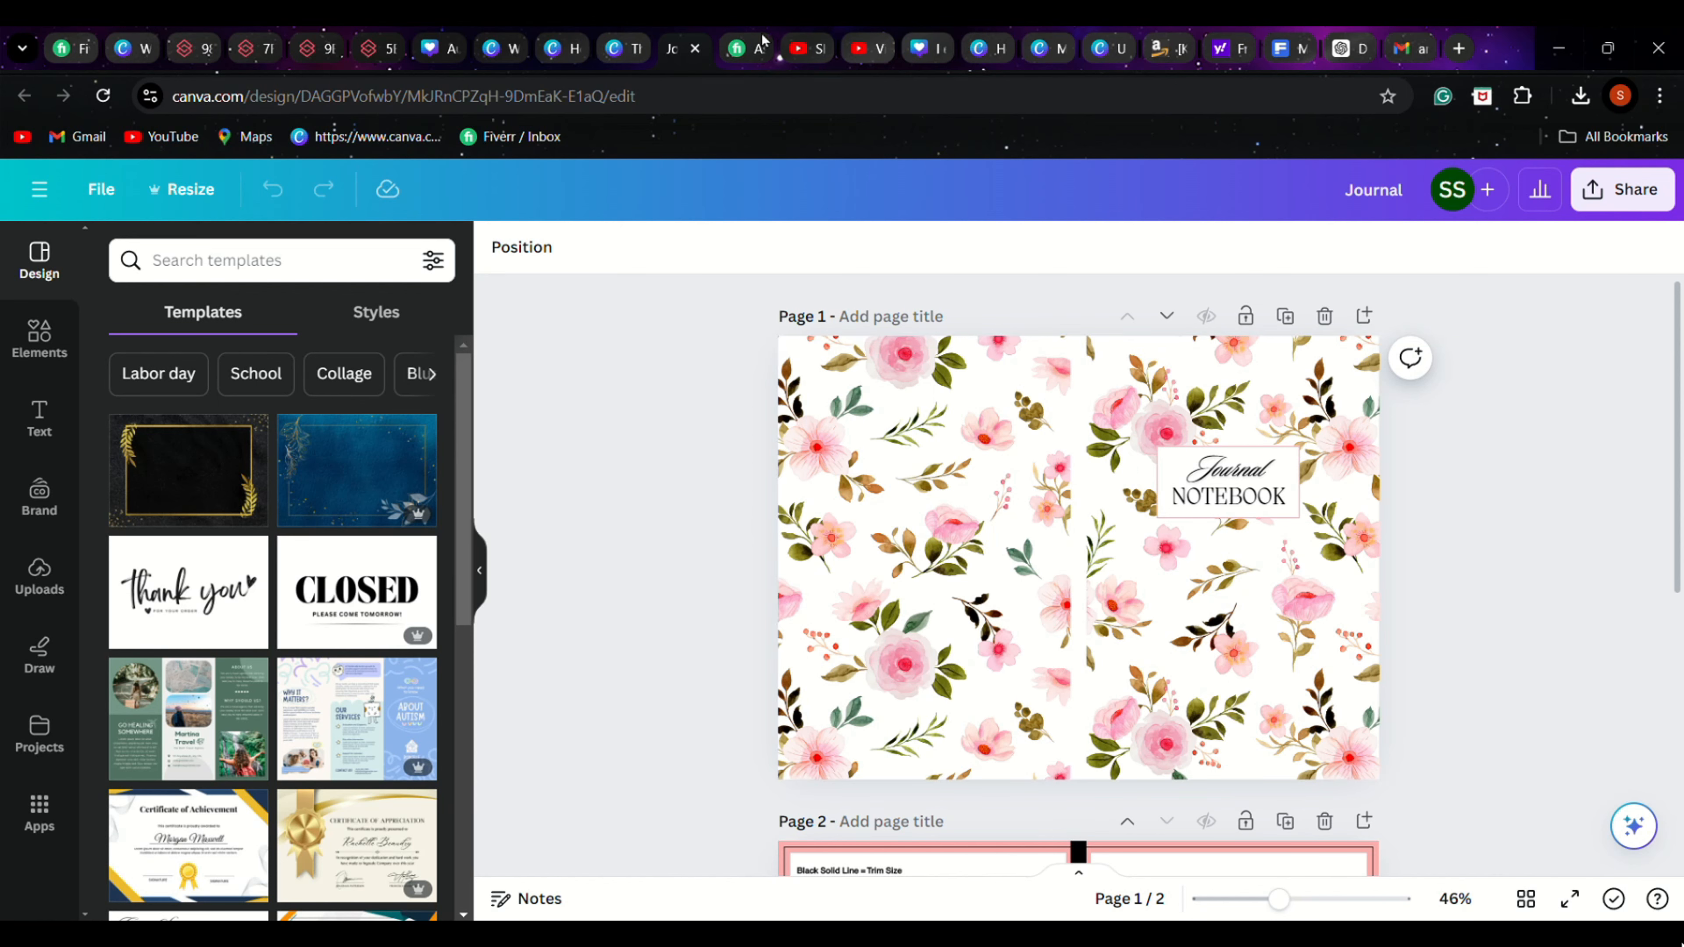
Switch to the KDP paperback details form and enter the subtitle "Cute Pink Floral Theme Notepad for Teenage Girls and Women"
click(1170, 47)
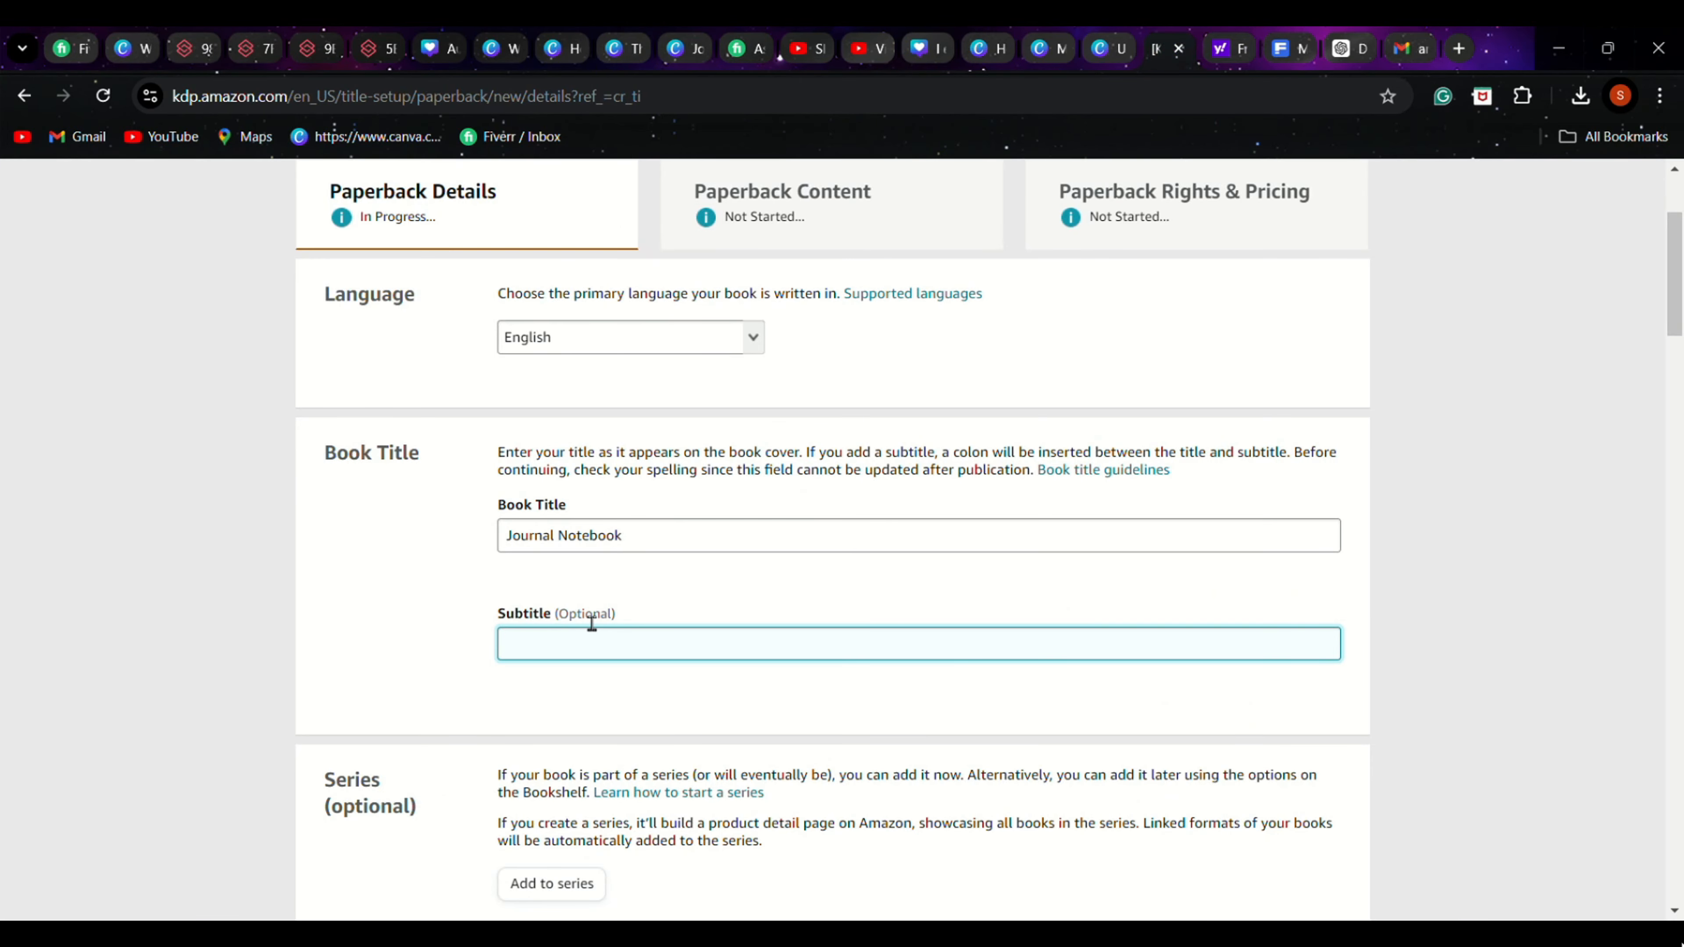
text(Cute Pink Floral Theme Notepad)
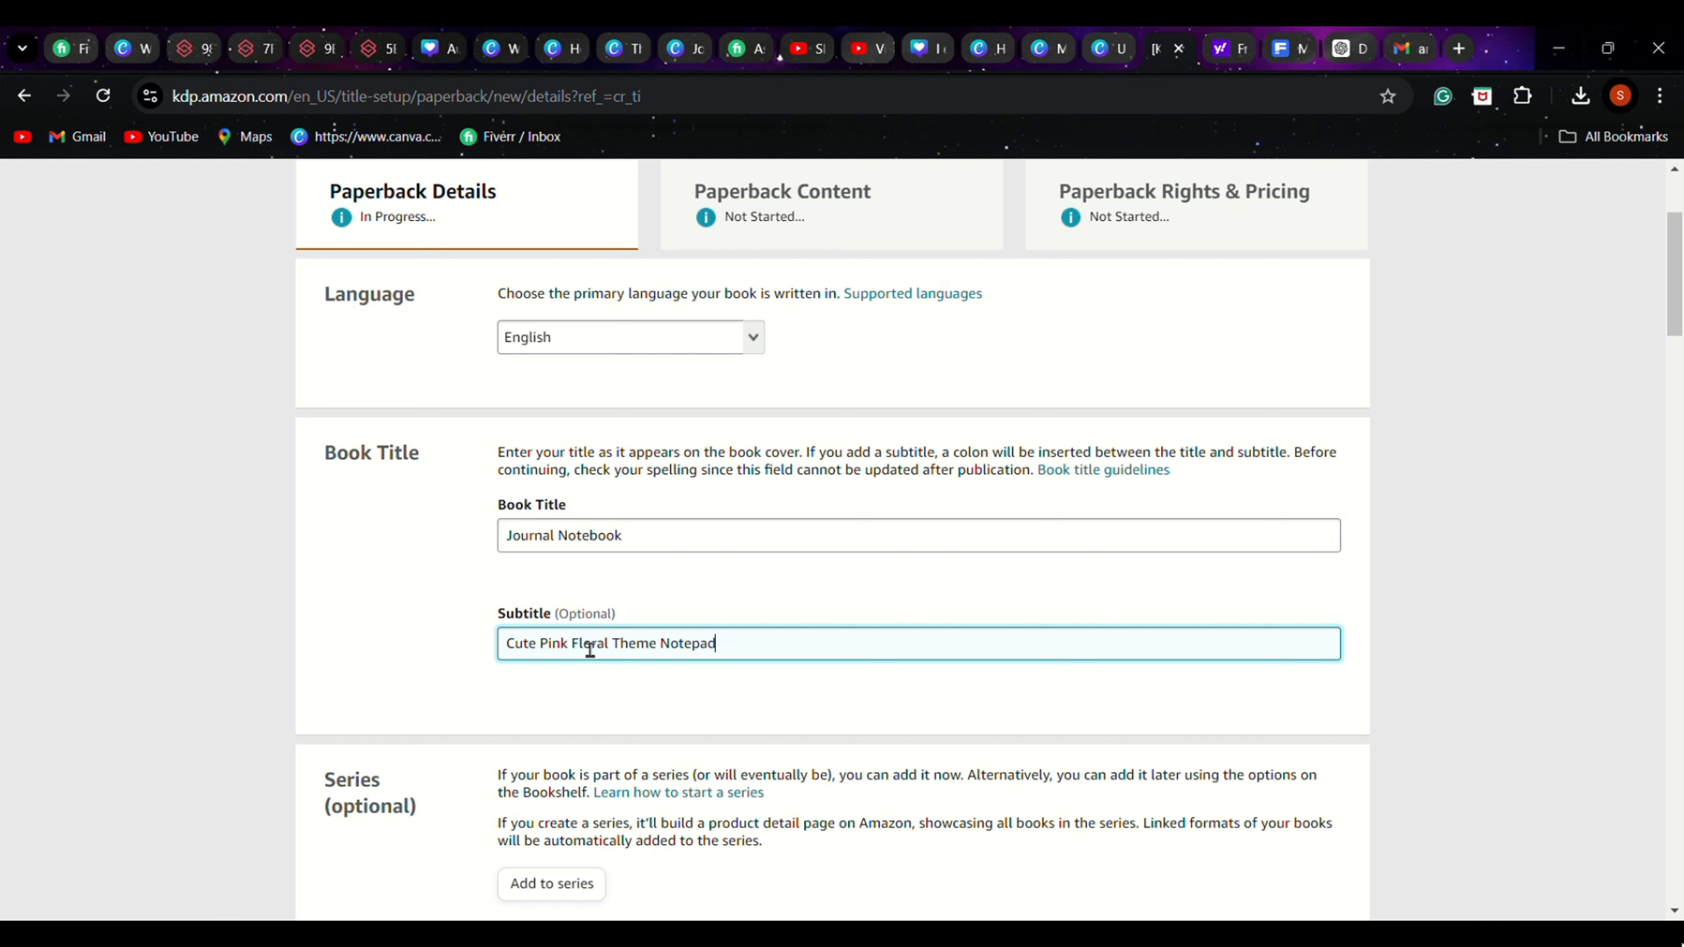
text( for Teenage Girls and Wom)
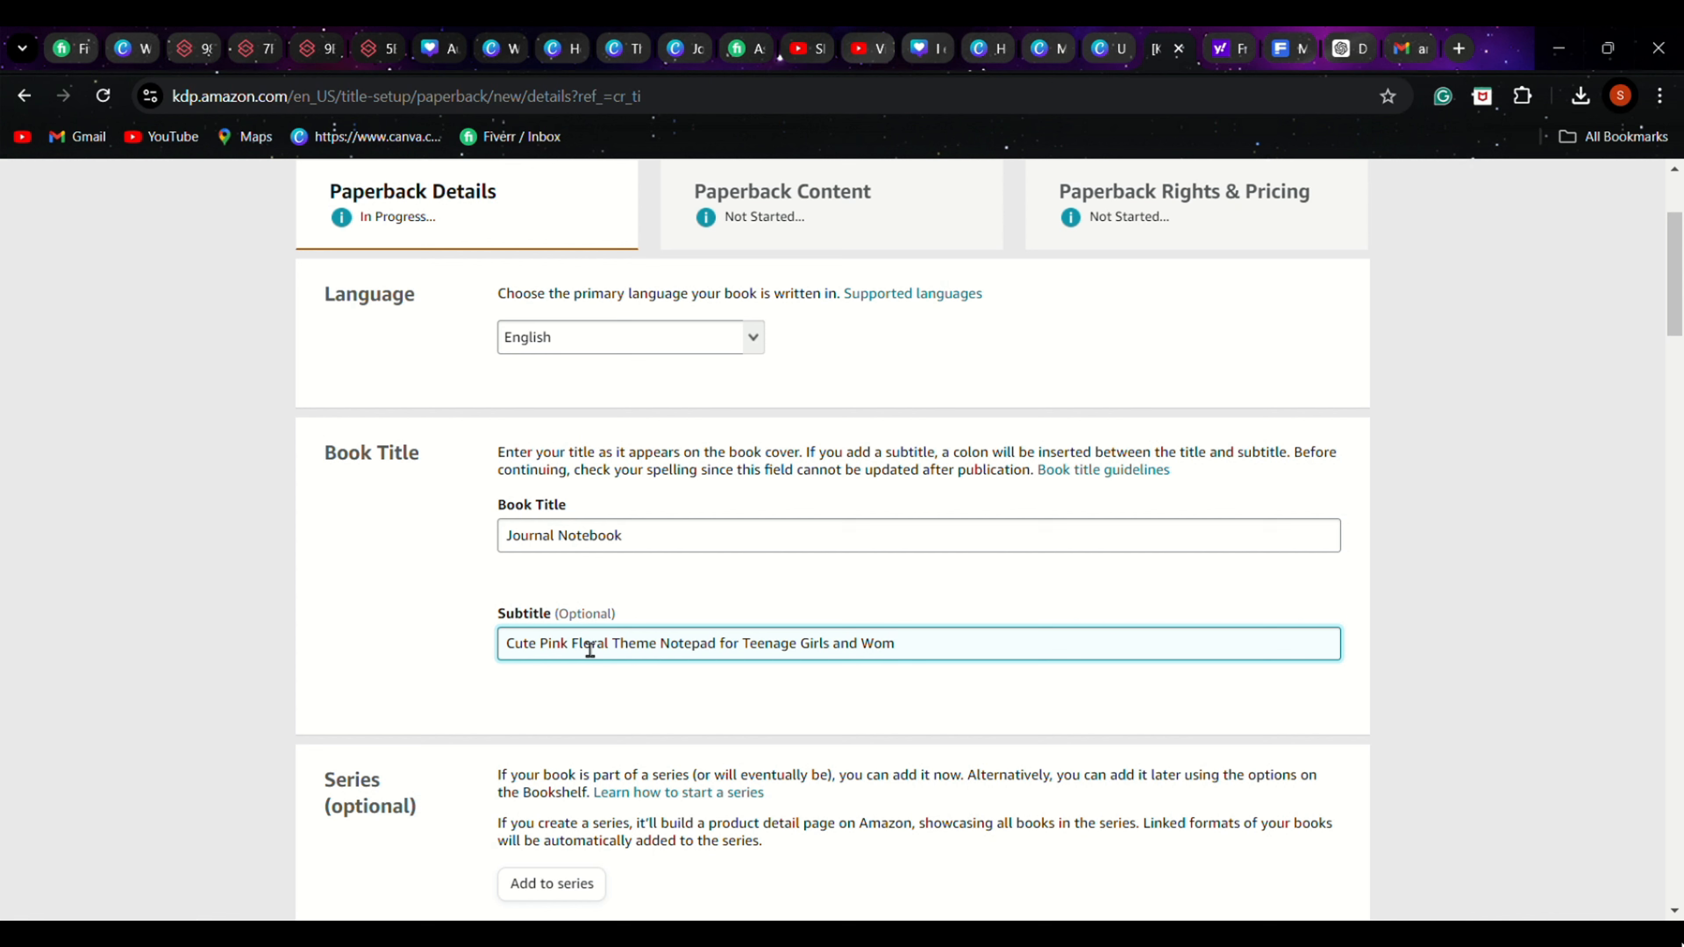
text(en)
Enter the primary author's first name and last name in the Author section
scroll(827, 676, down, 1)
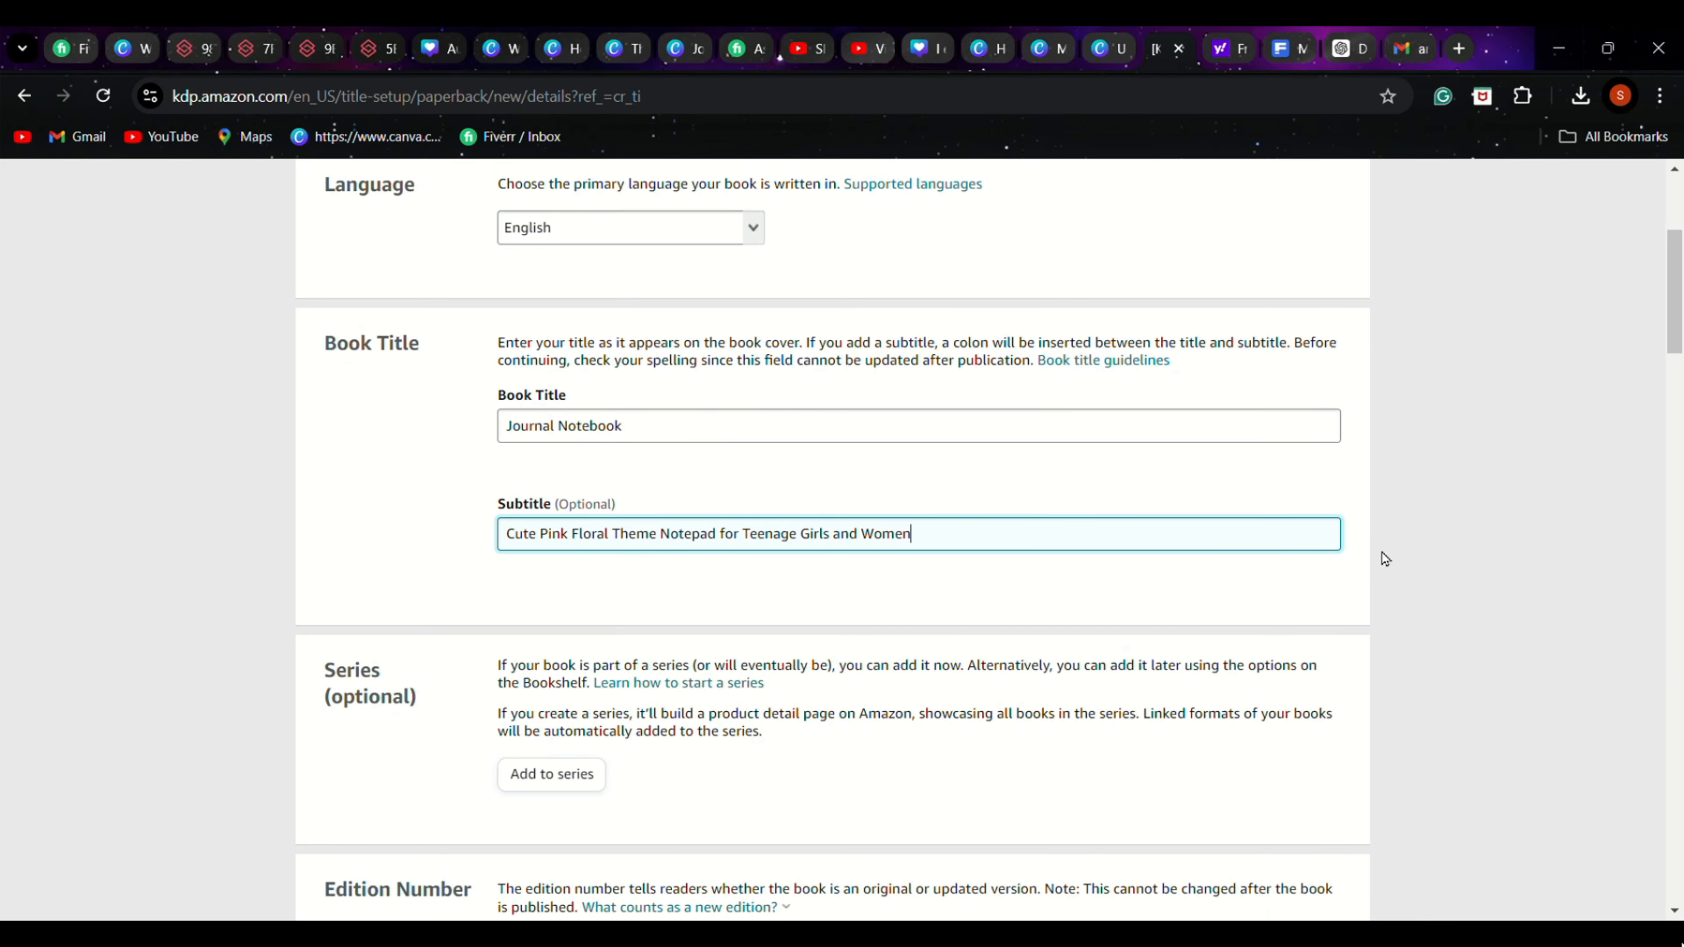
scroll(1372, 573, down, 2)
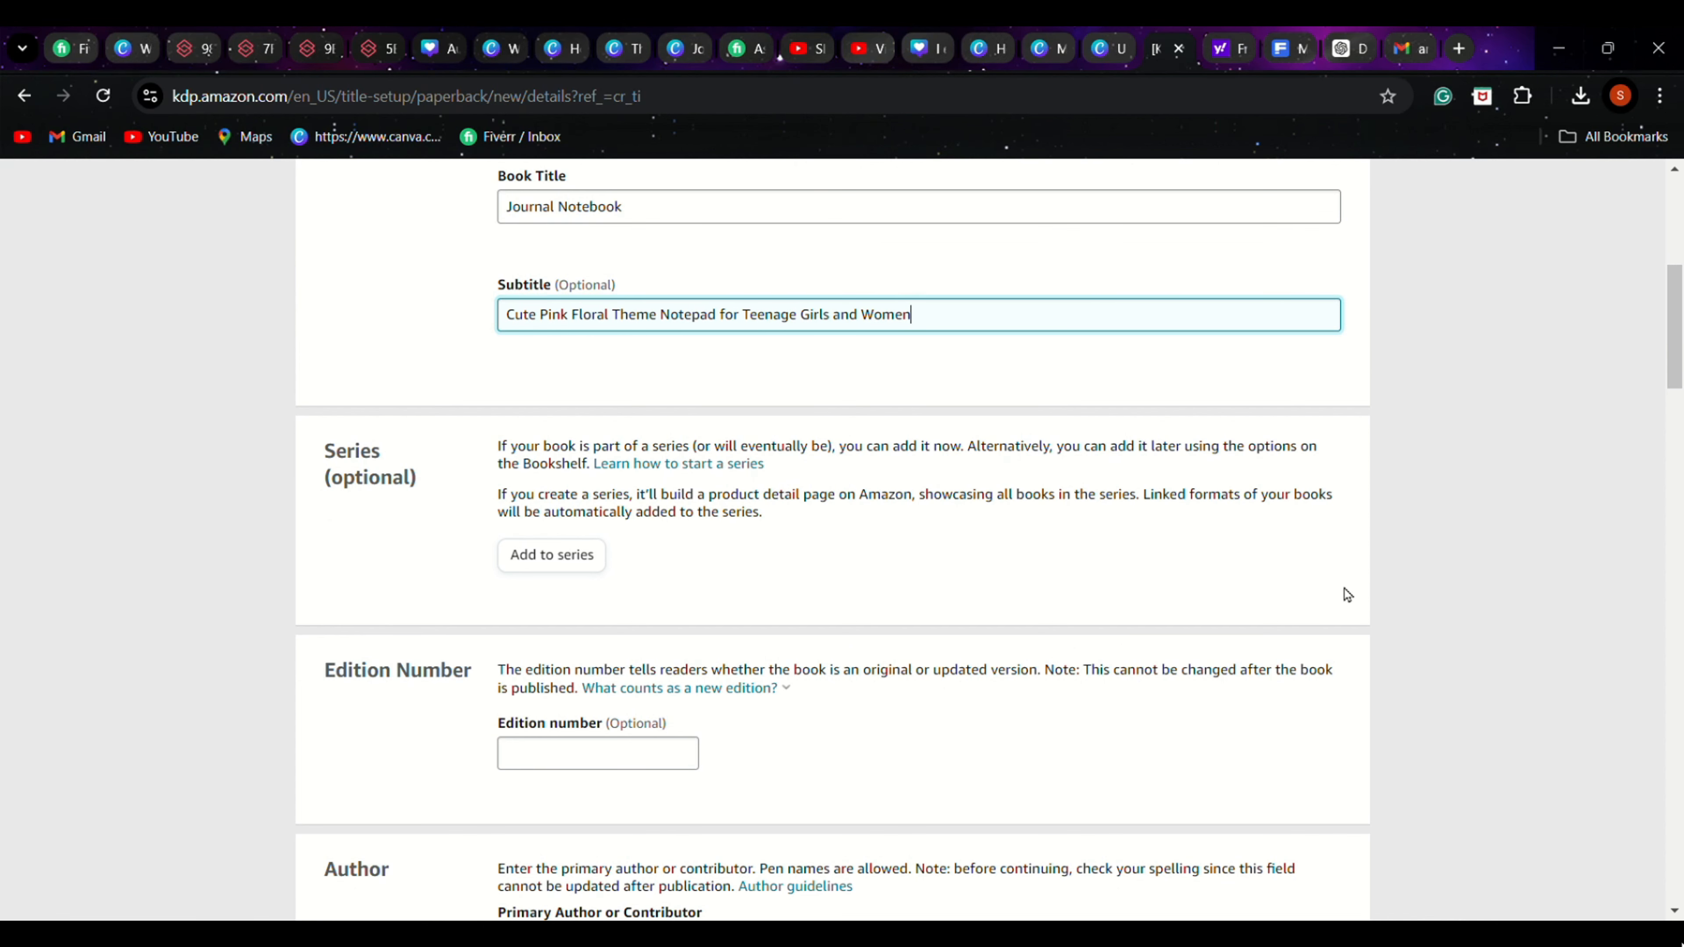
scroll(1130, 547, down, 2)
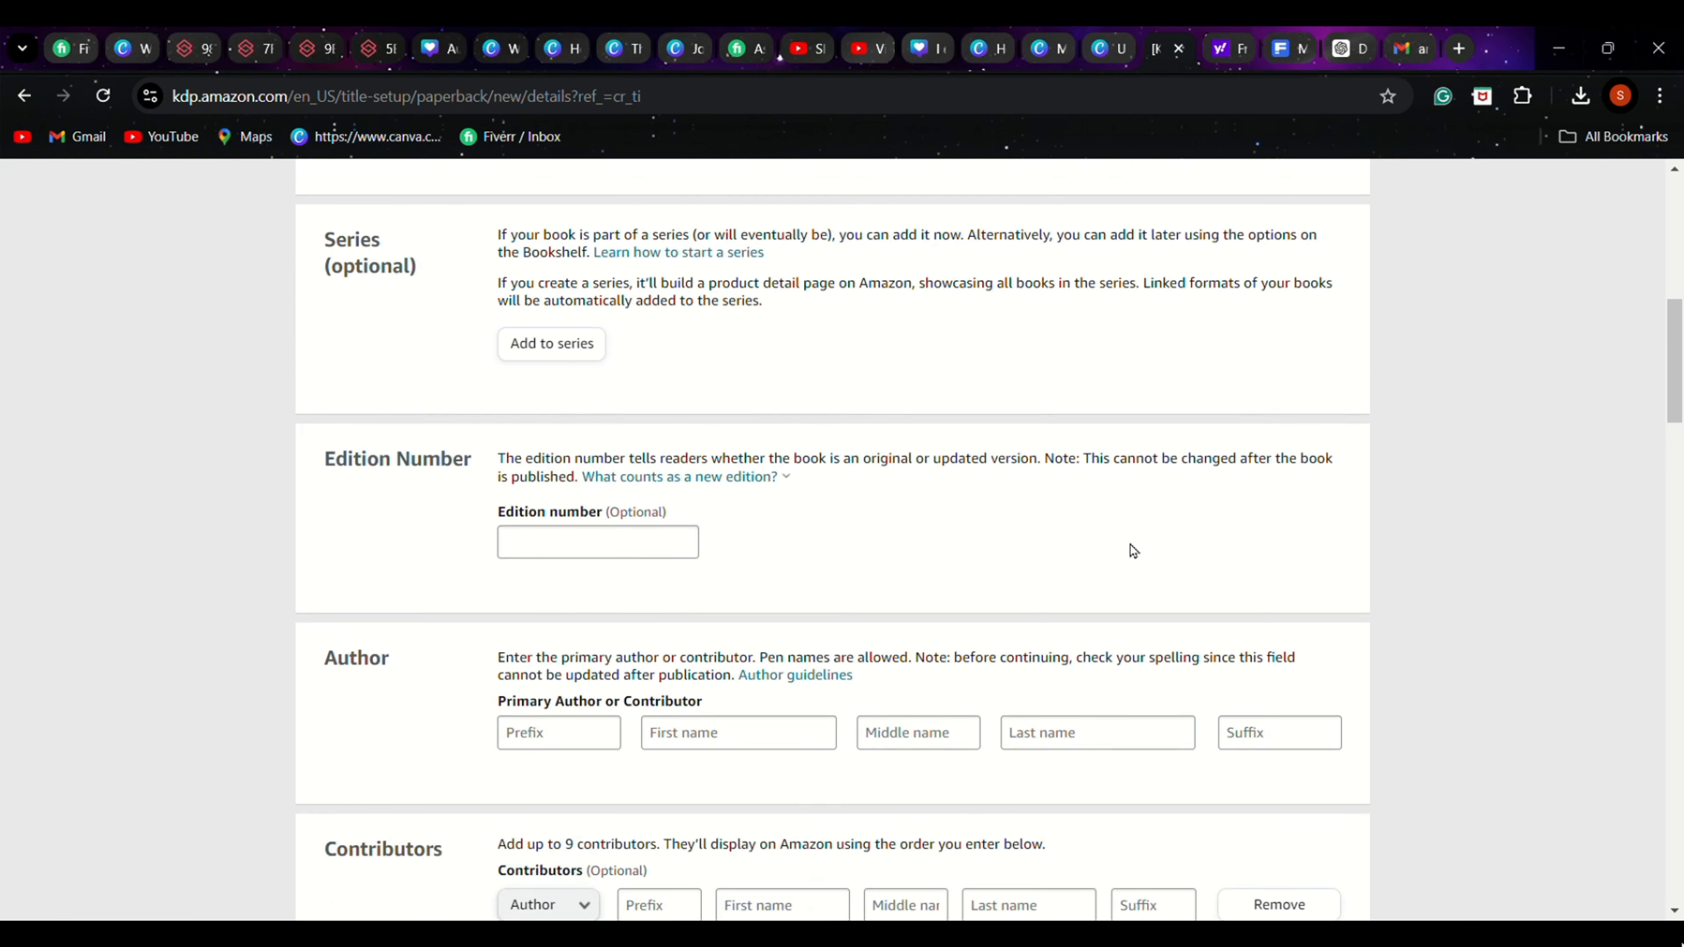
scroll(1133, 551, down, 2)
click(699, 514)
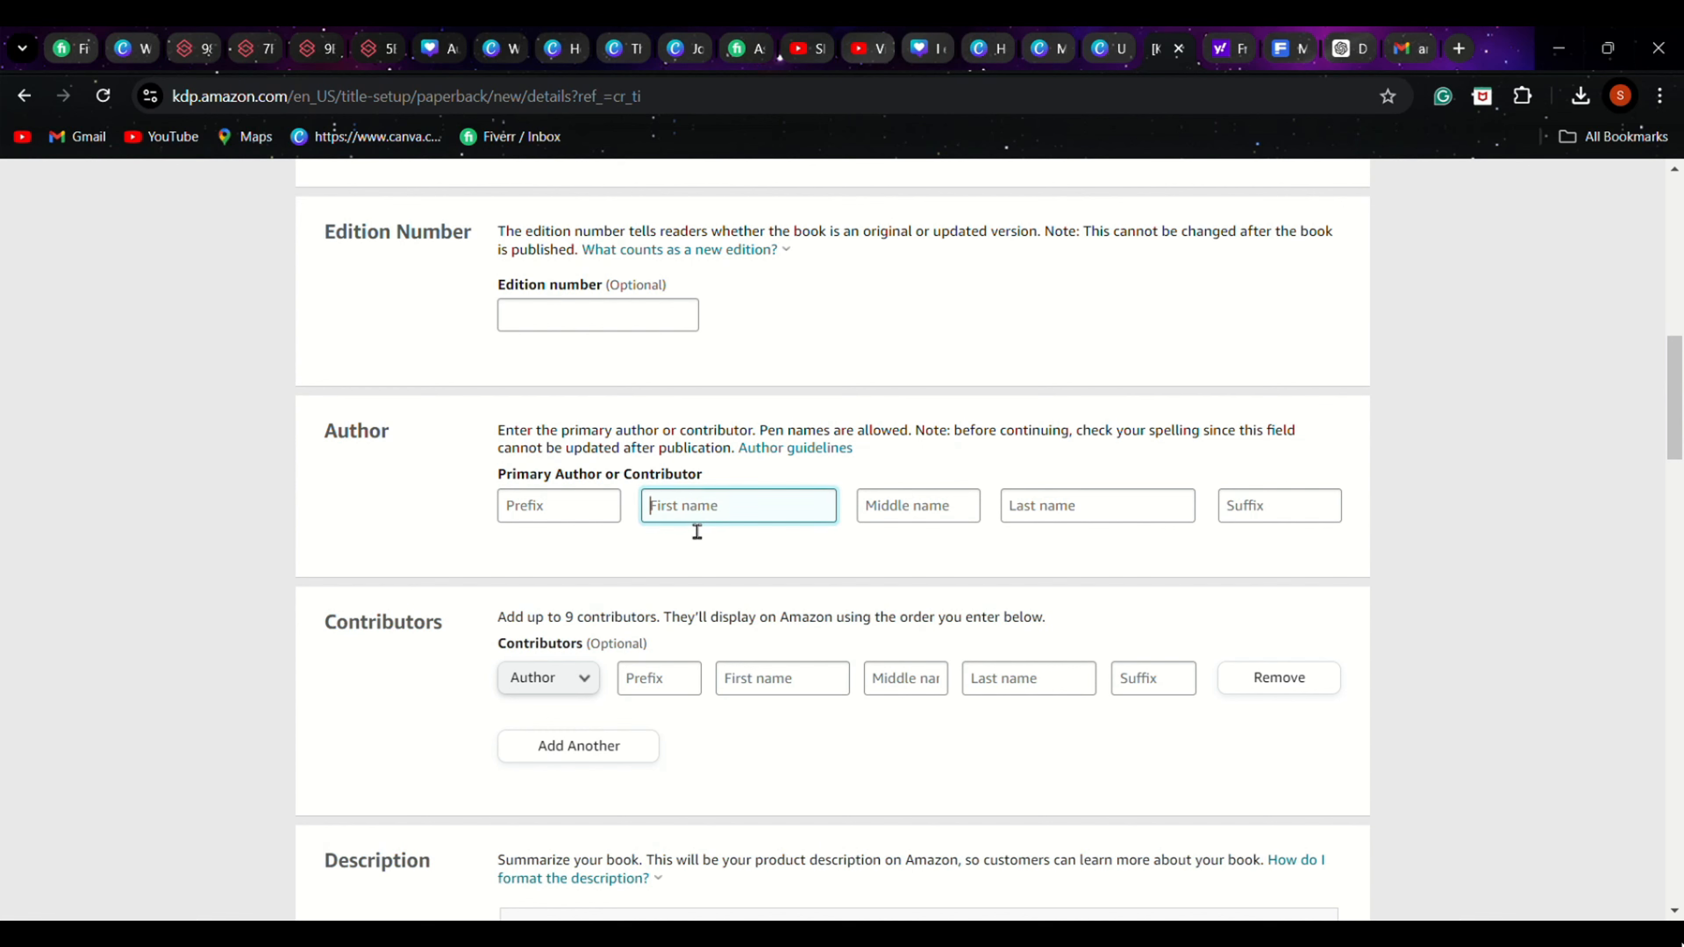
text(Shivalika)
click(1078, 509)
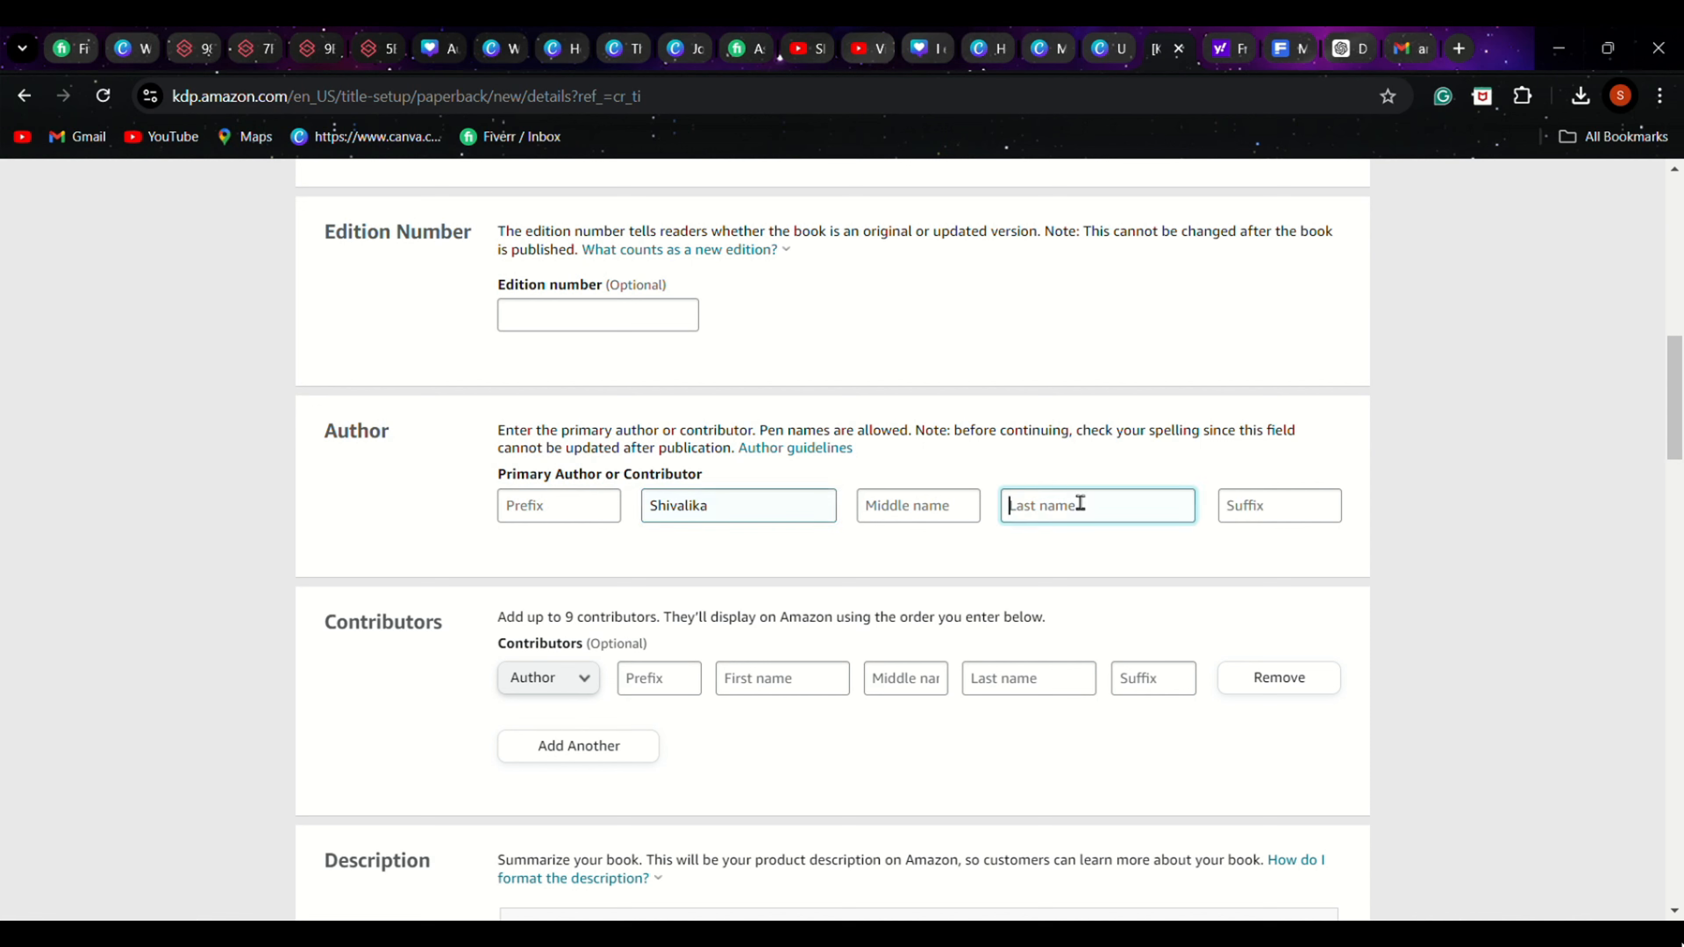
text(Sa)
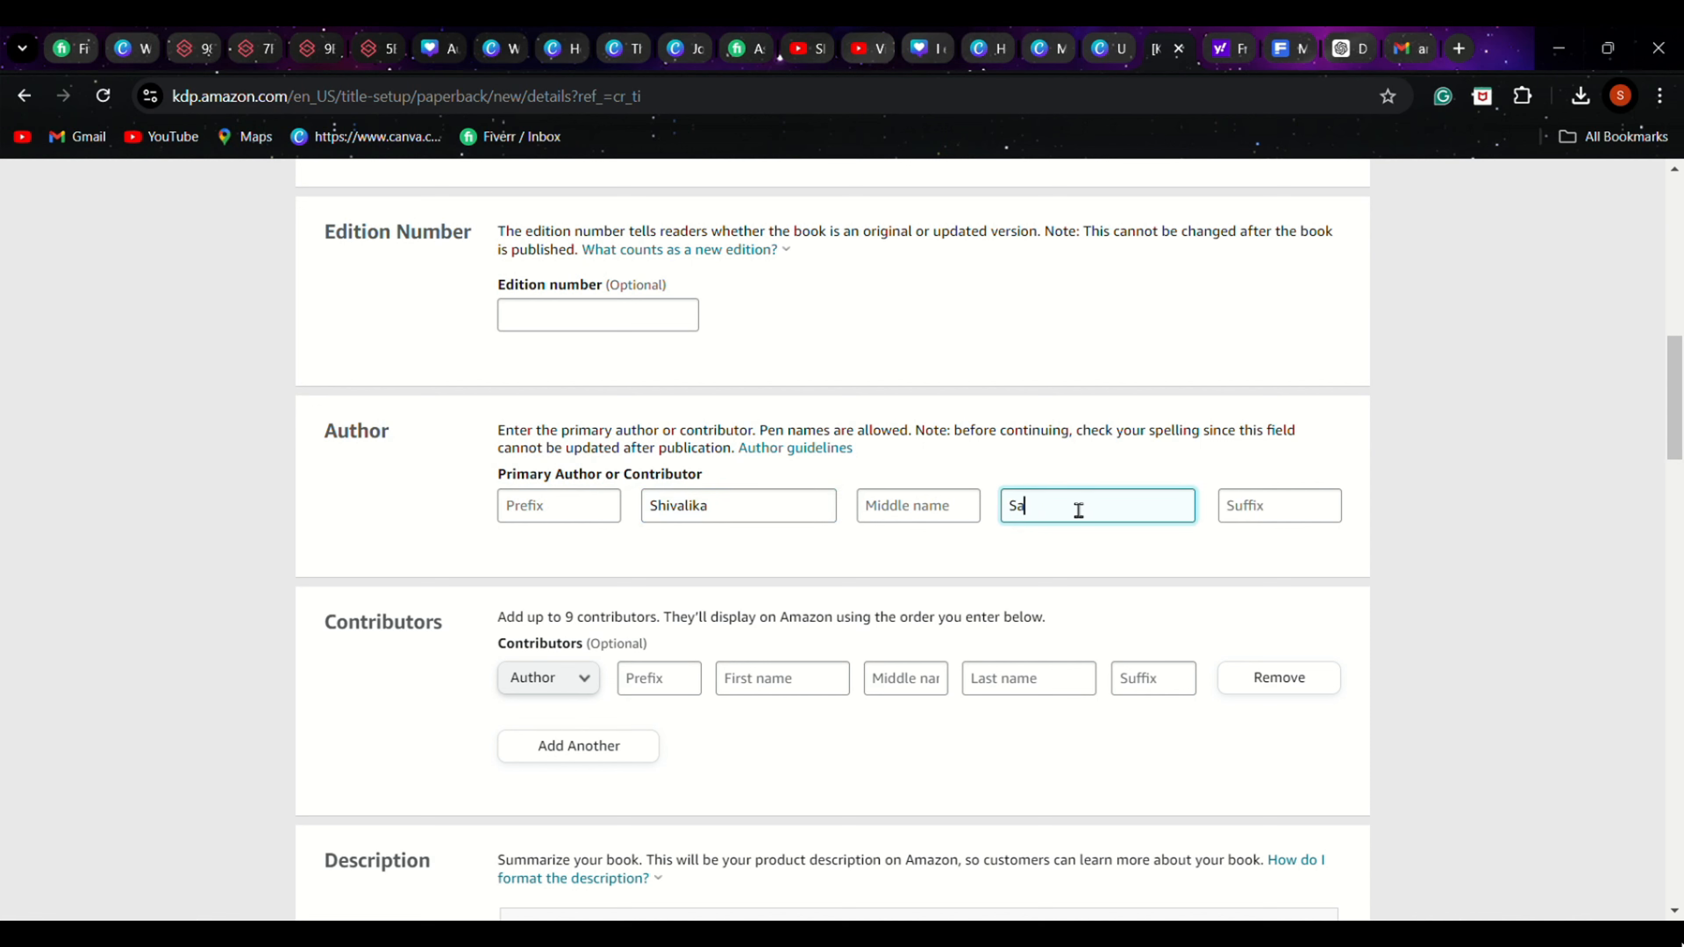
text(hu)
Place the text cursor in the empty book description editor, skipping the optional contributors
scroll(999, 365, down, 3)
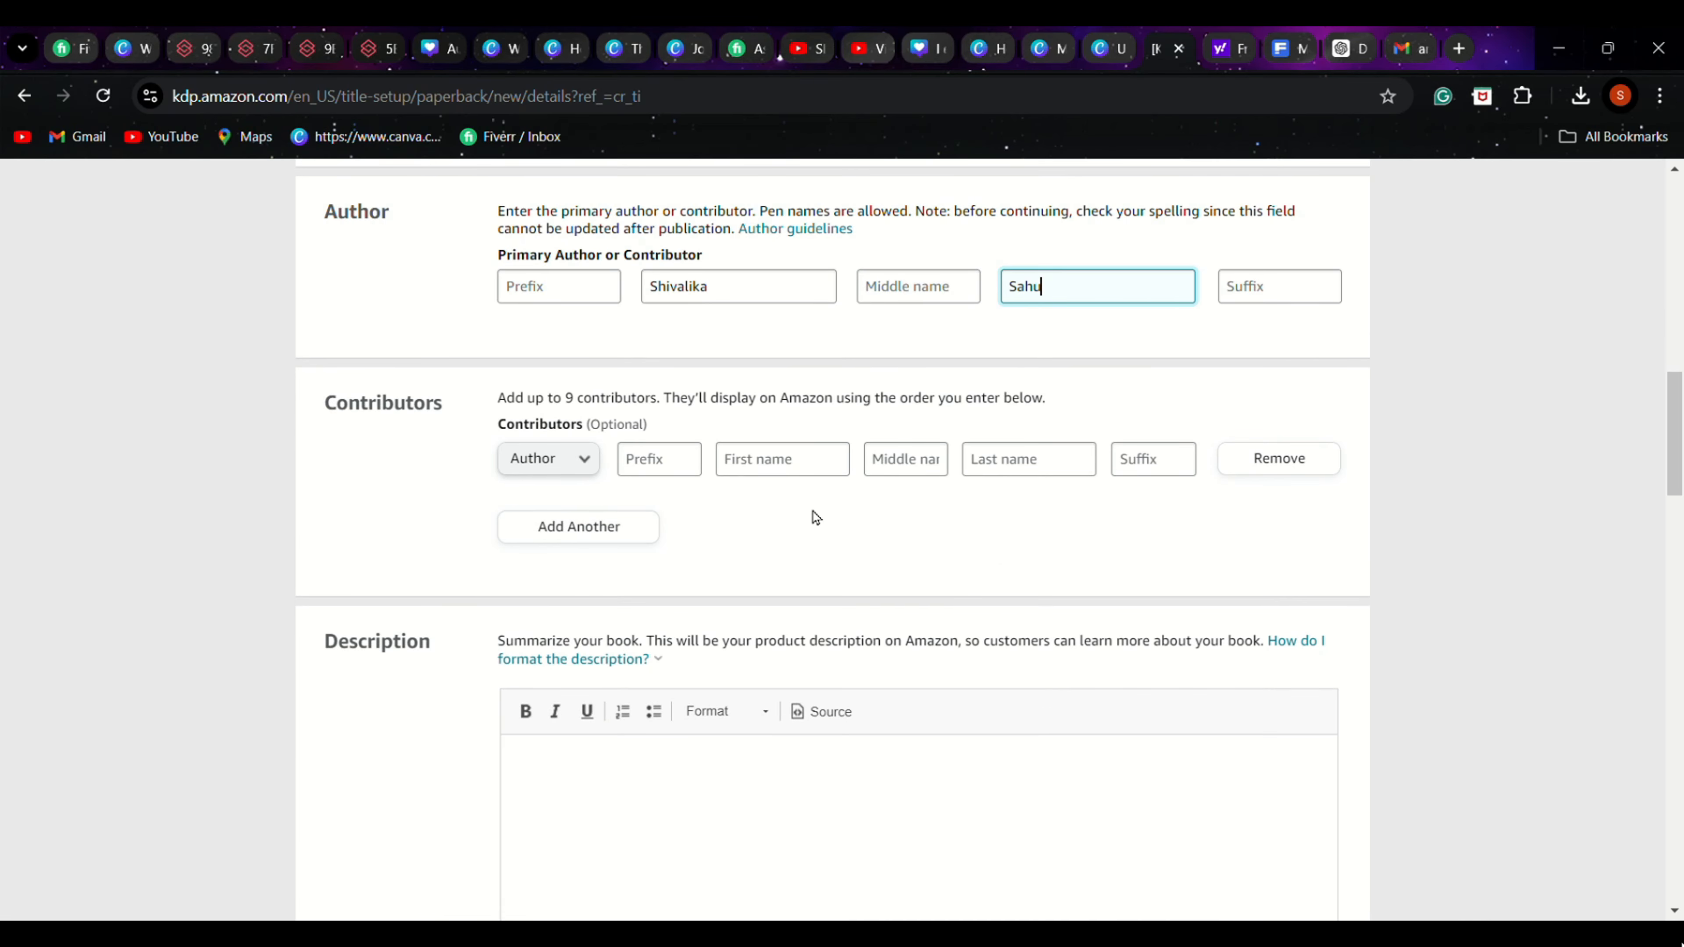
scroll(955, 464, down, 2)
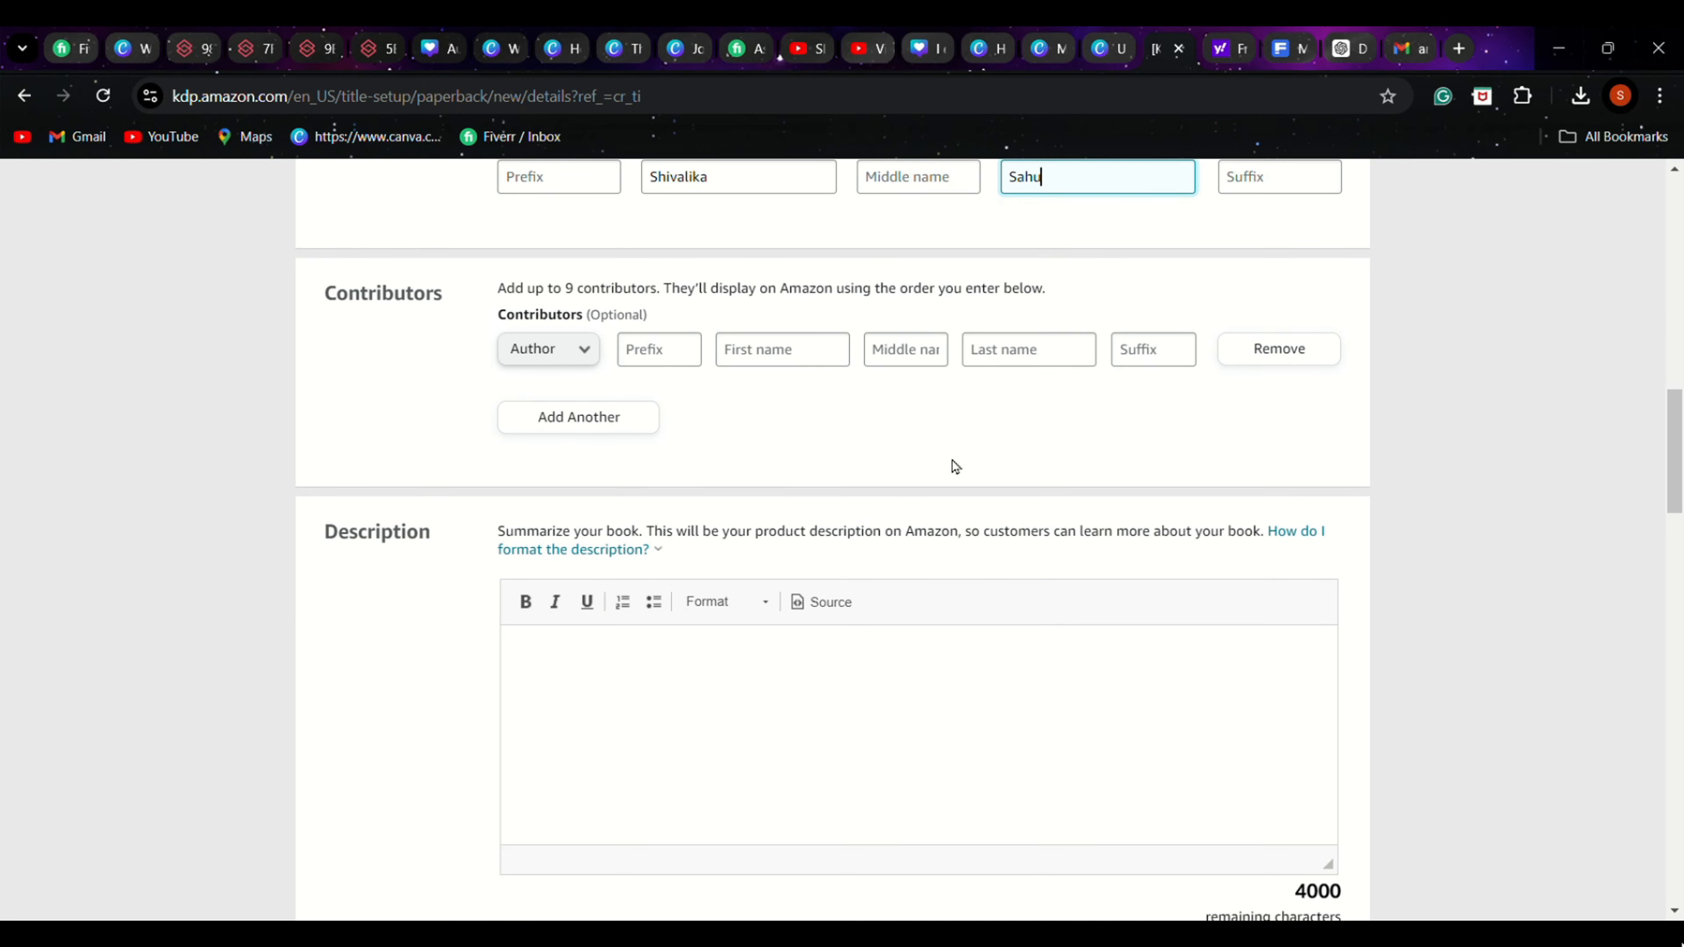
scroll(861, 425, down, 3)
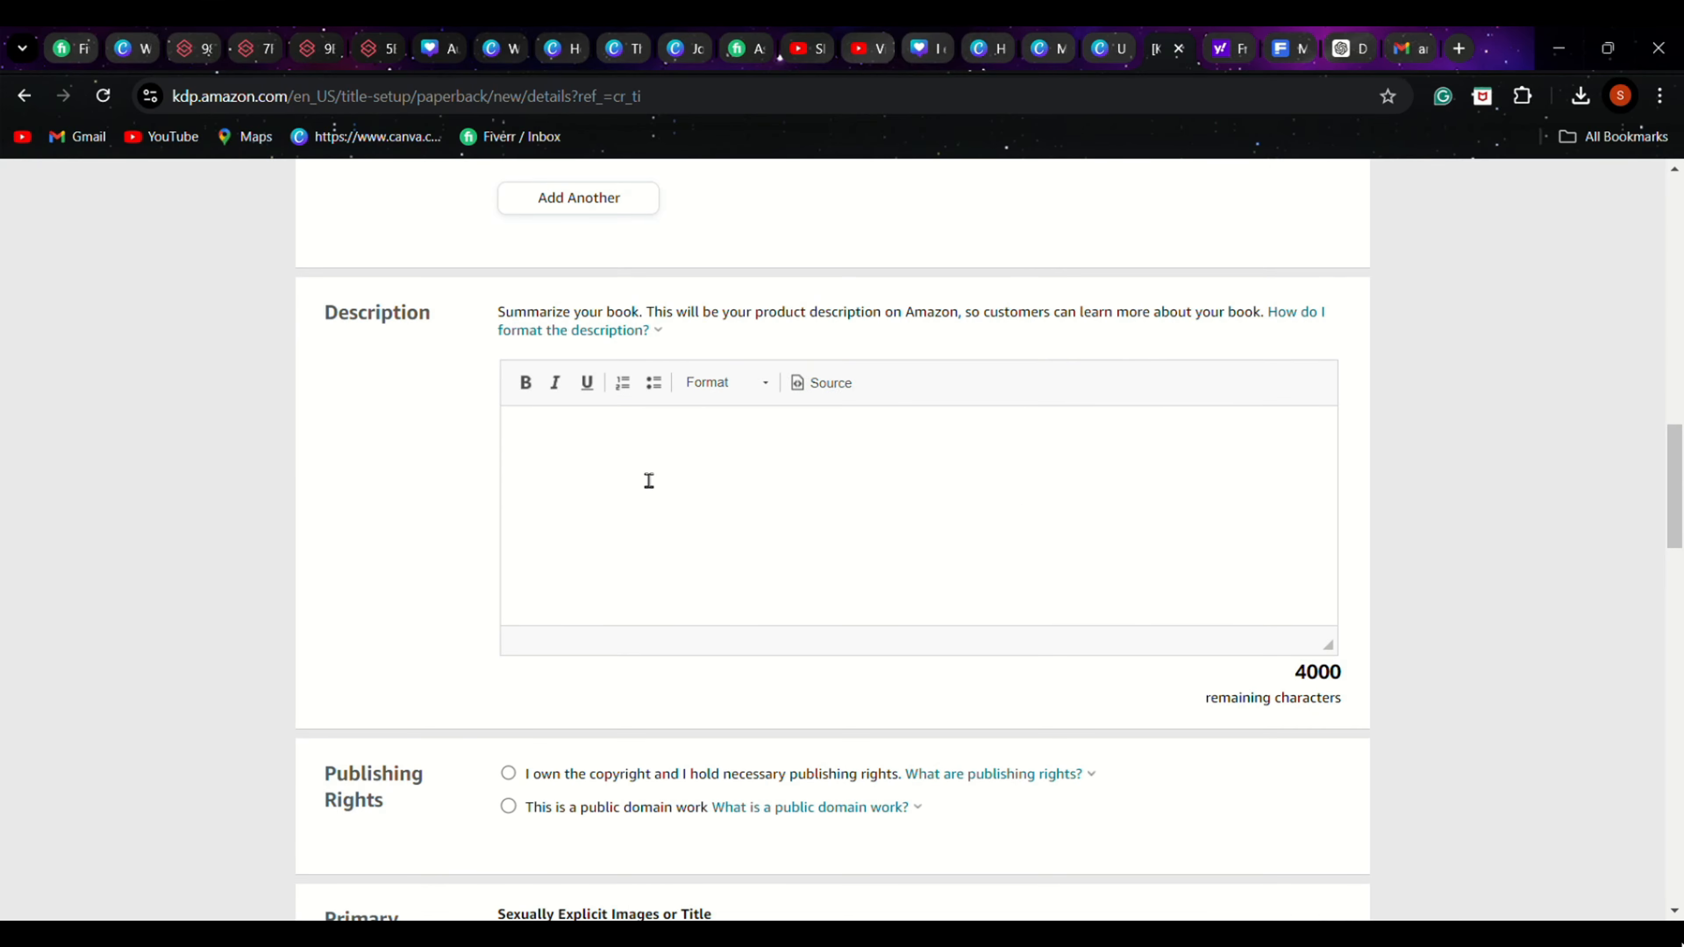
click(575, 439)
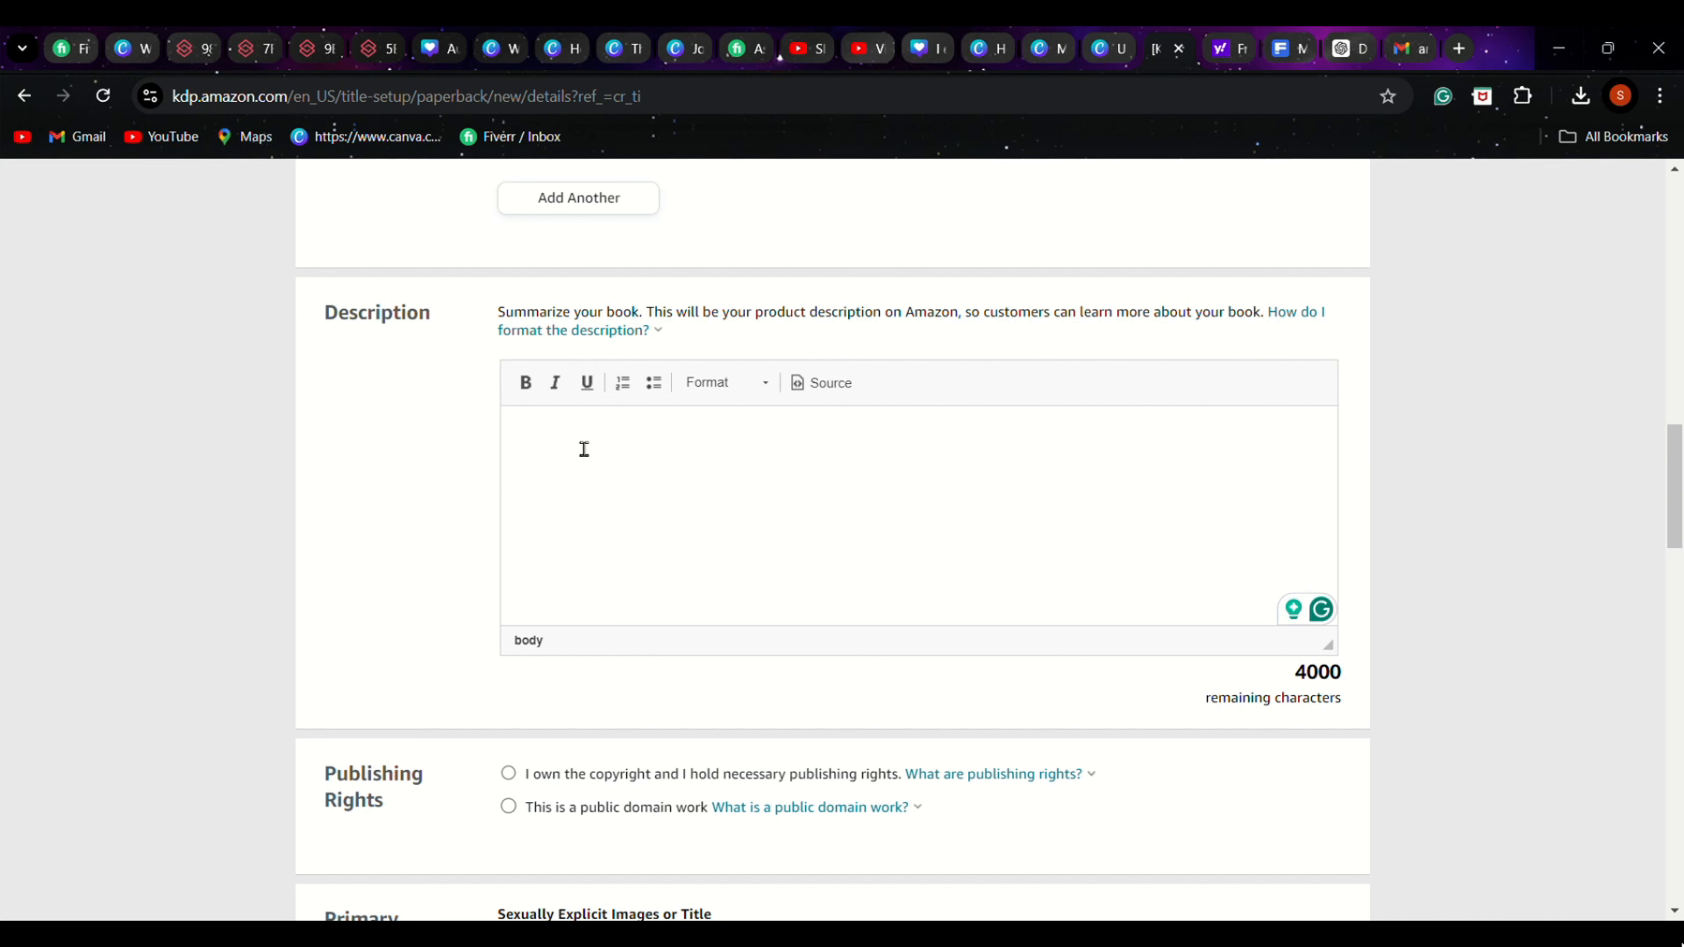
Switch to the ChatGPT notebook description chat and view the attached floral cover and lined page images at full size
click(1346, 48)
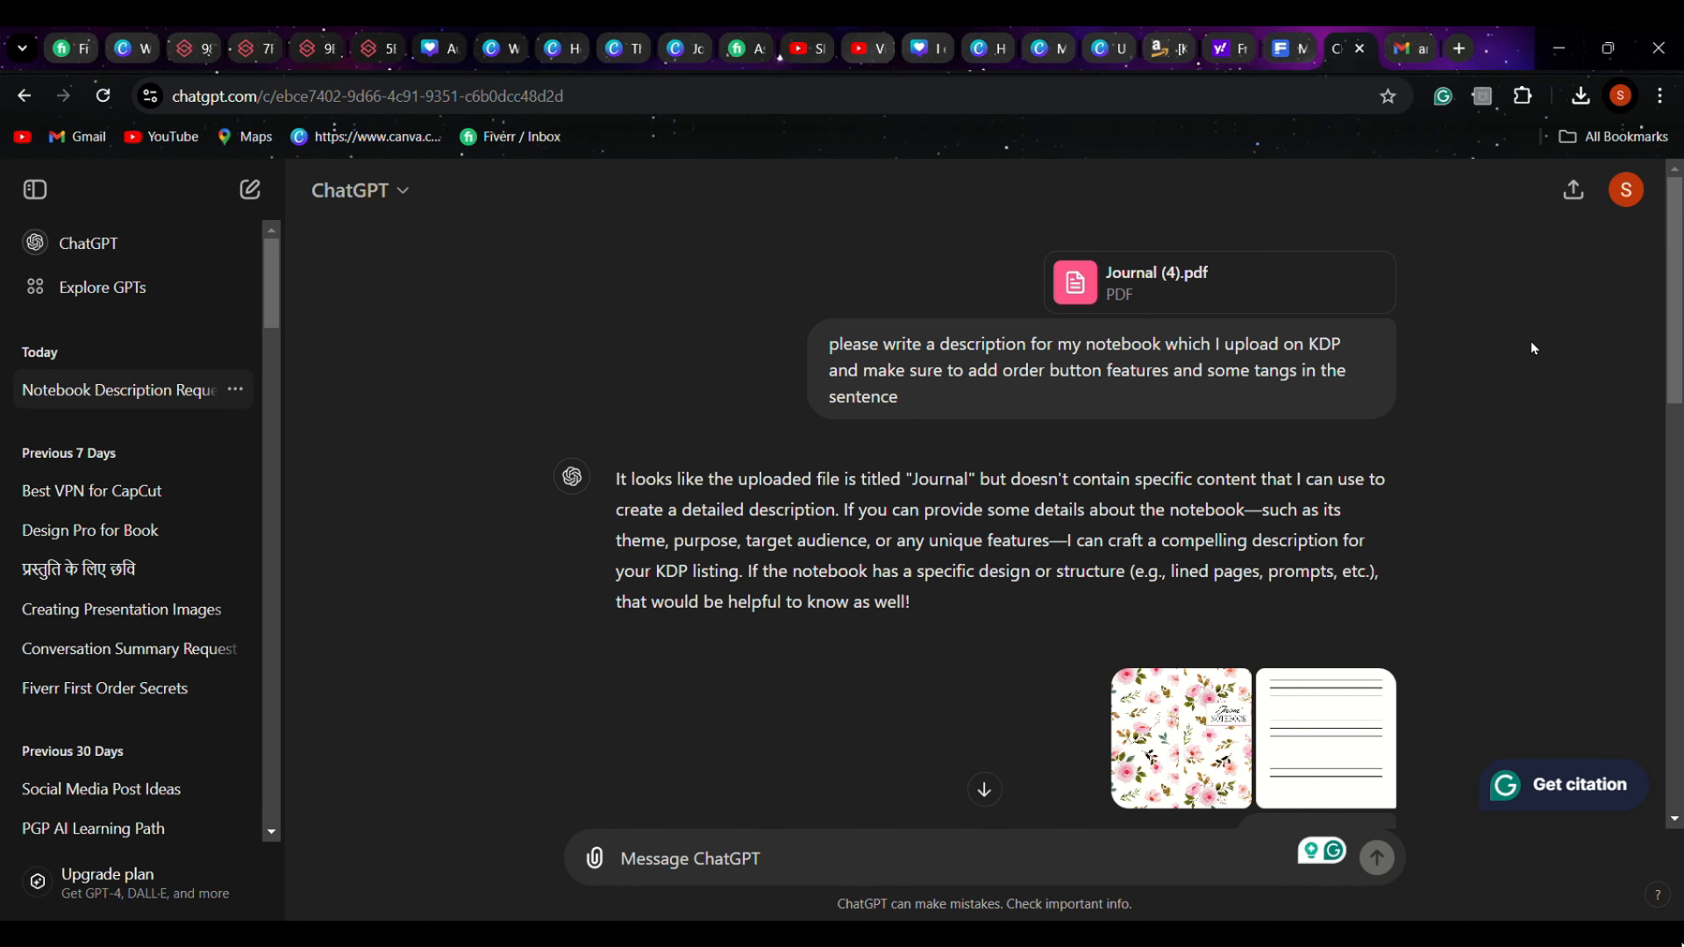
scroll(1531, 335, down, 3)
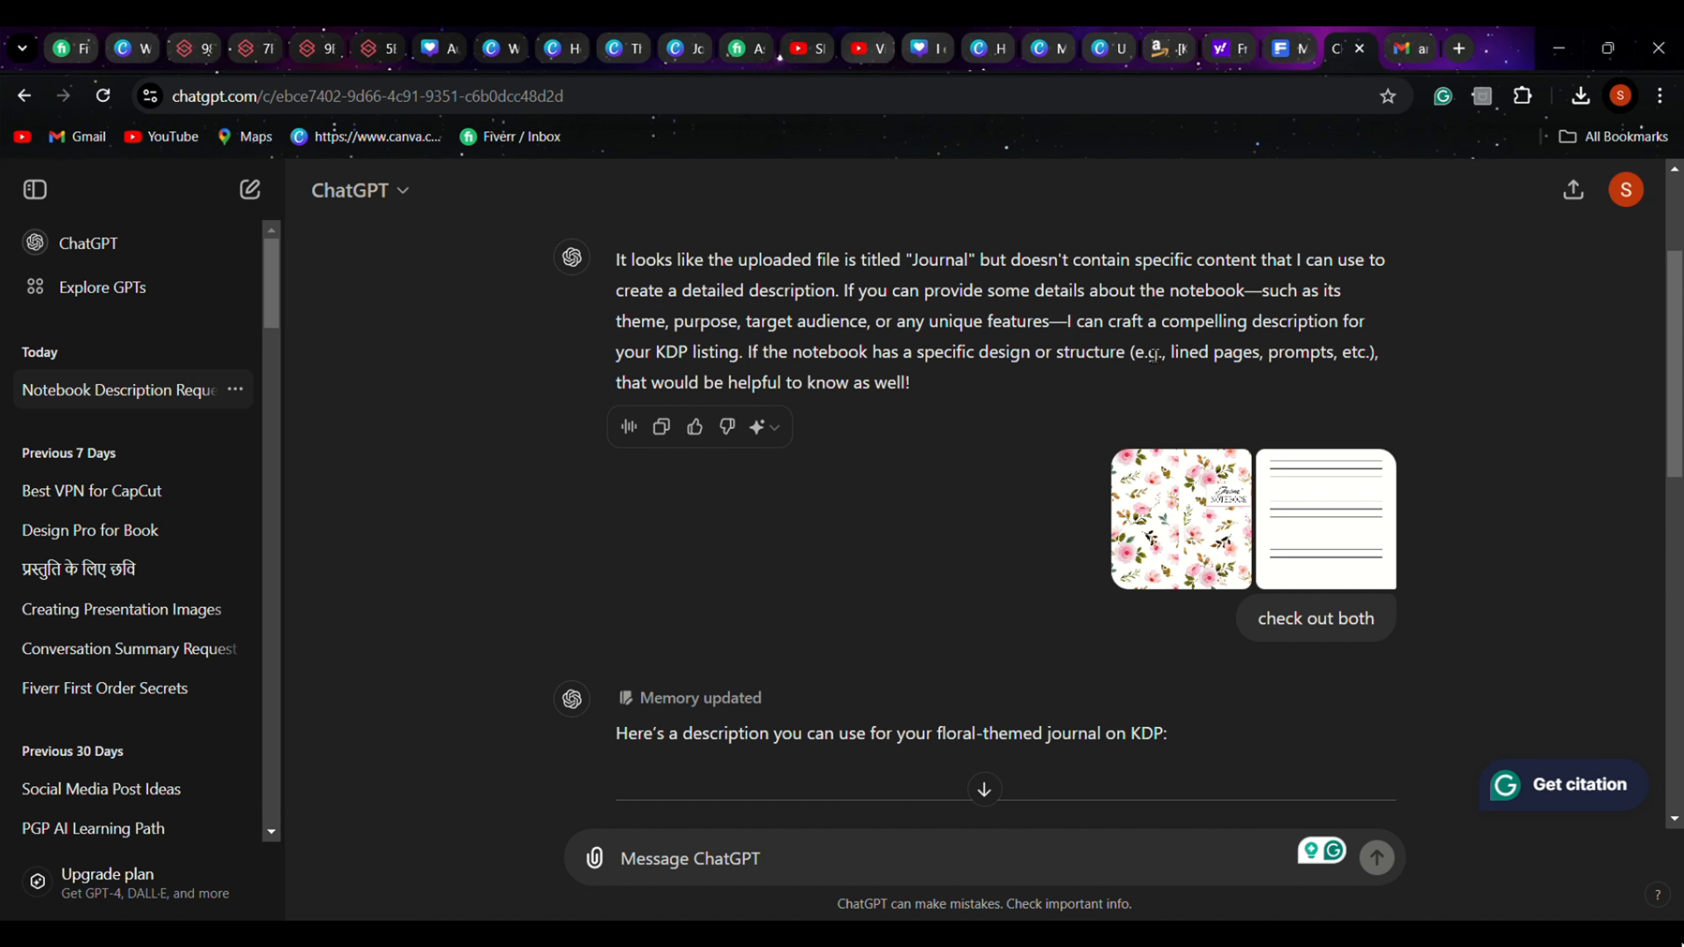
click(1184, 539)
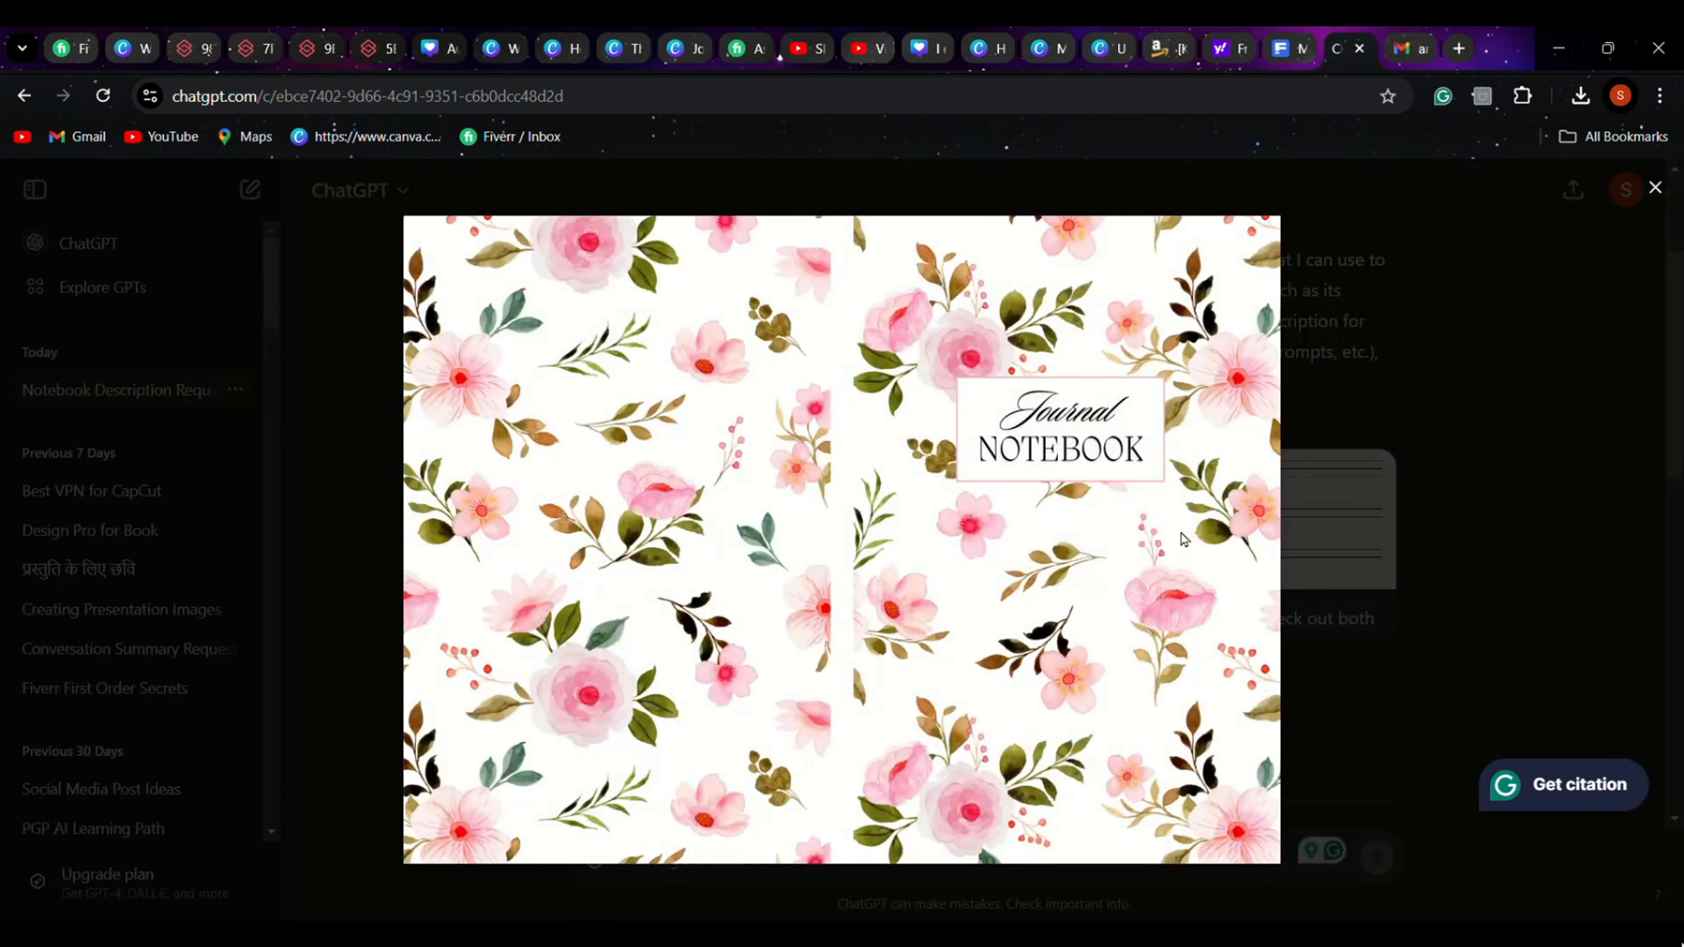
click(1530, 568)
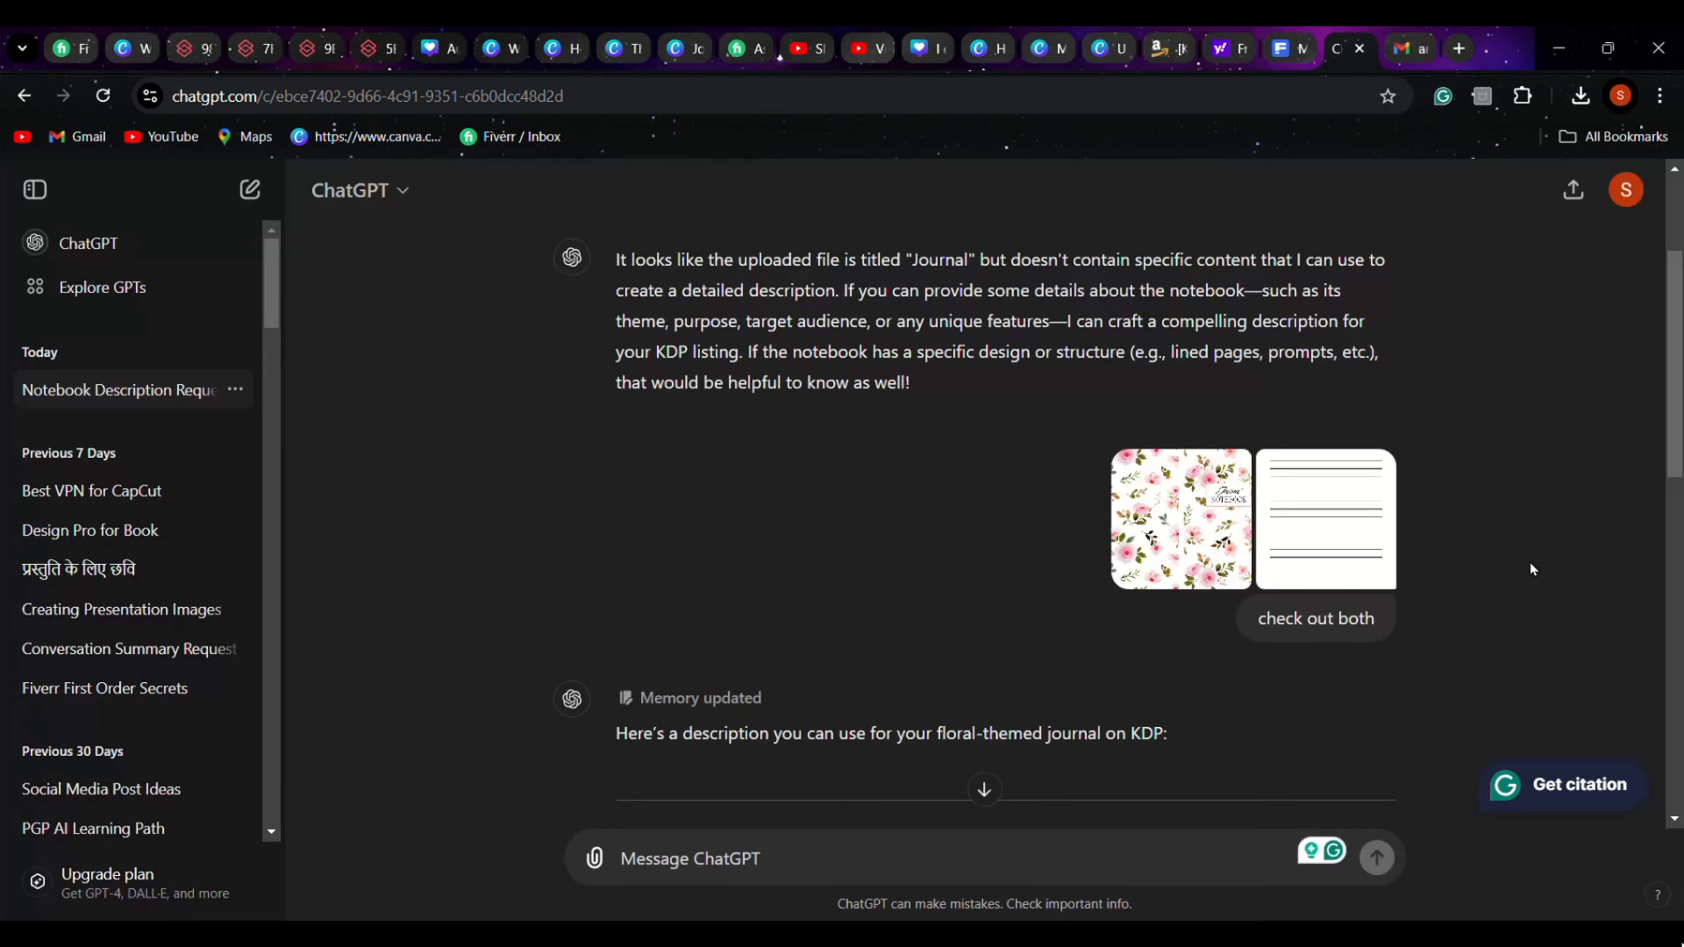
click(1297, 545)
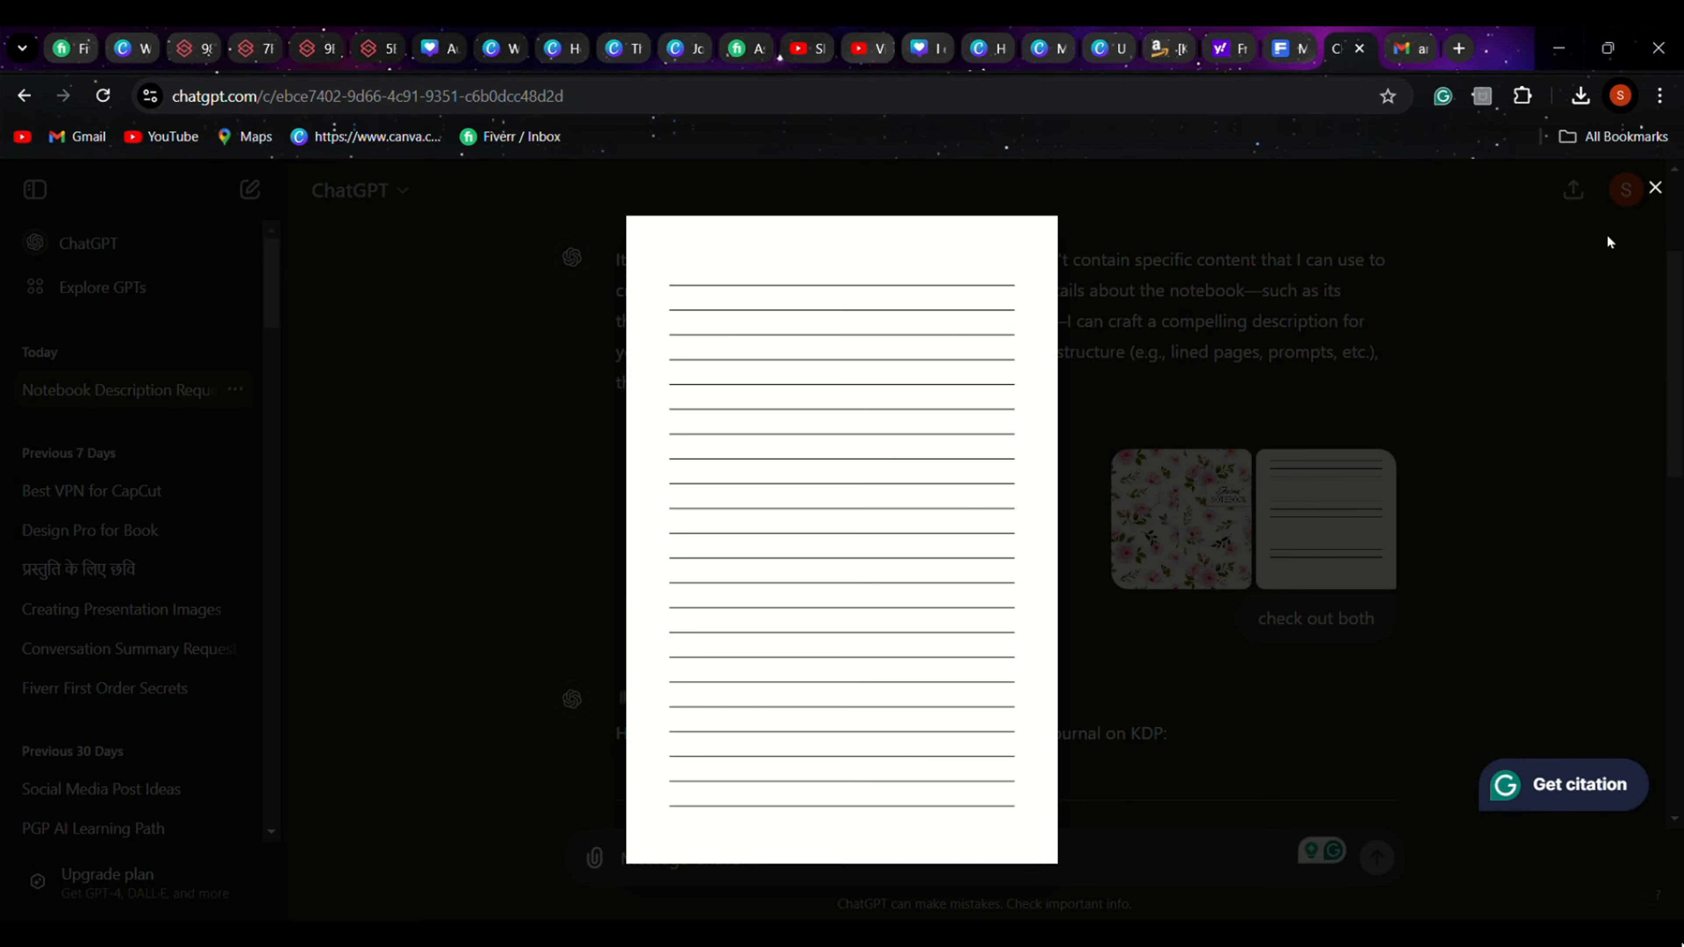
click(1610, 243)
Read through the generated KDP description for the floral journal, from its heading to the order line and the tags
scroll(1534, 406, down, 3)
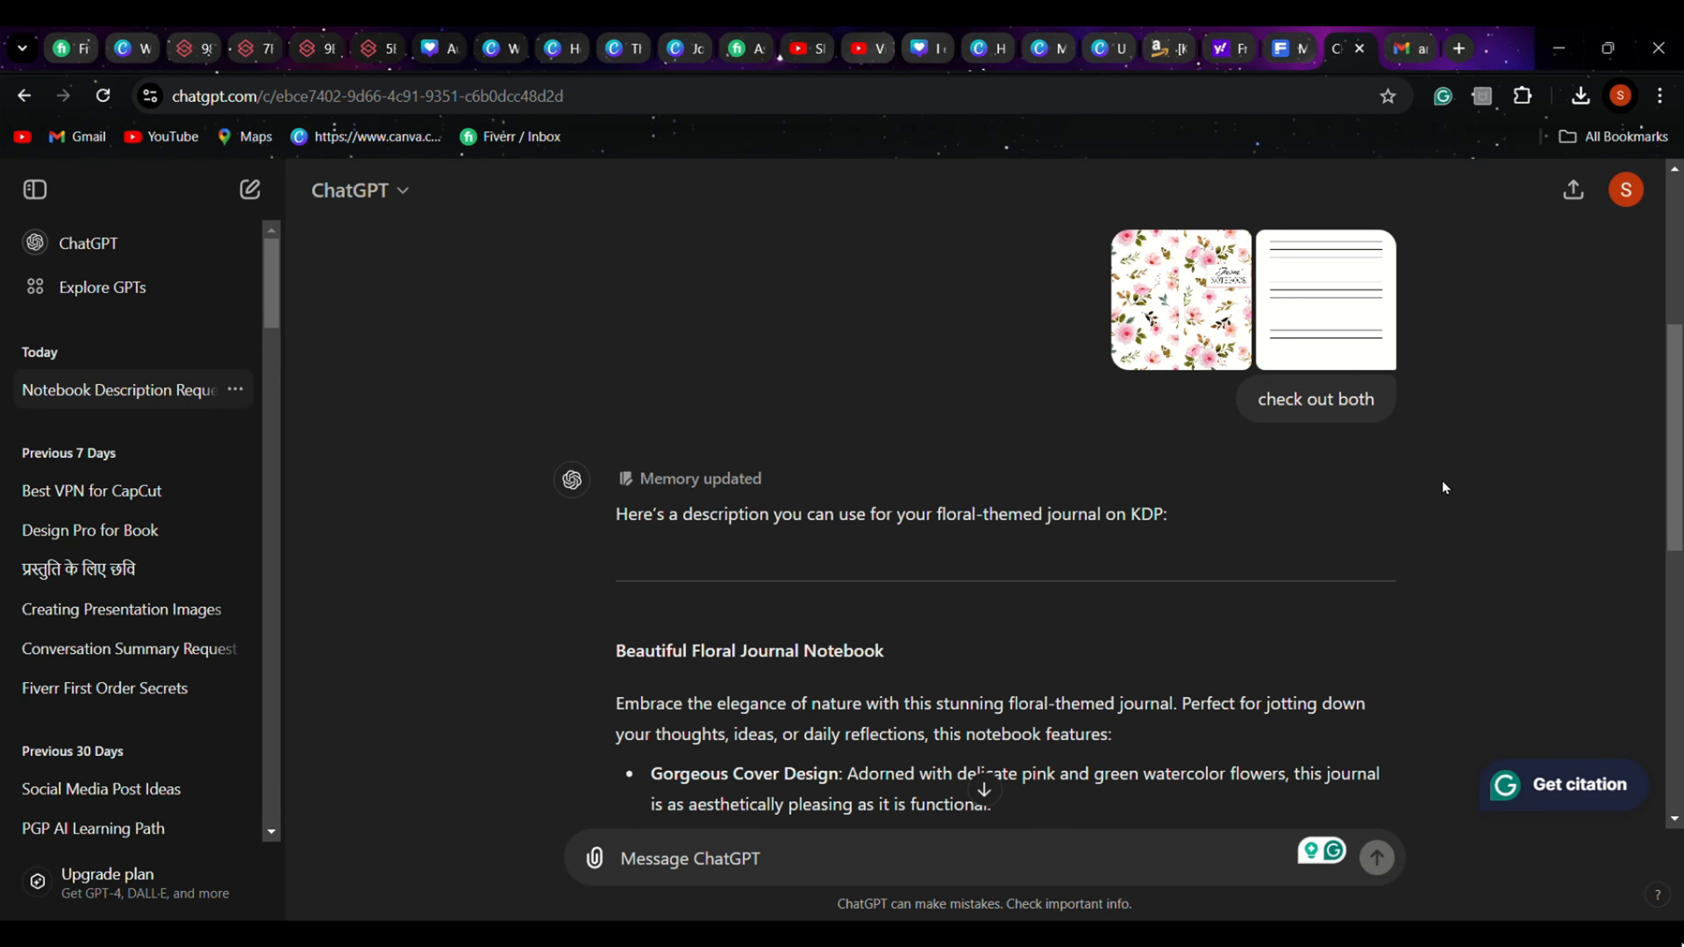
scroll(635, 541, down, 3)
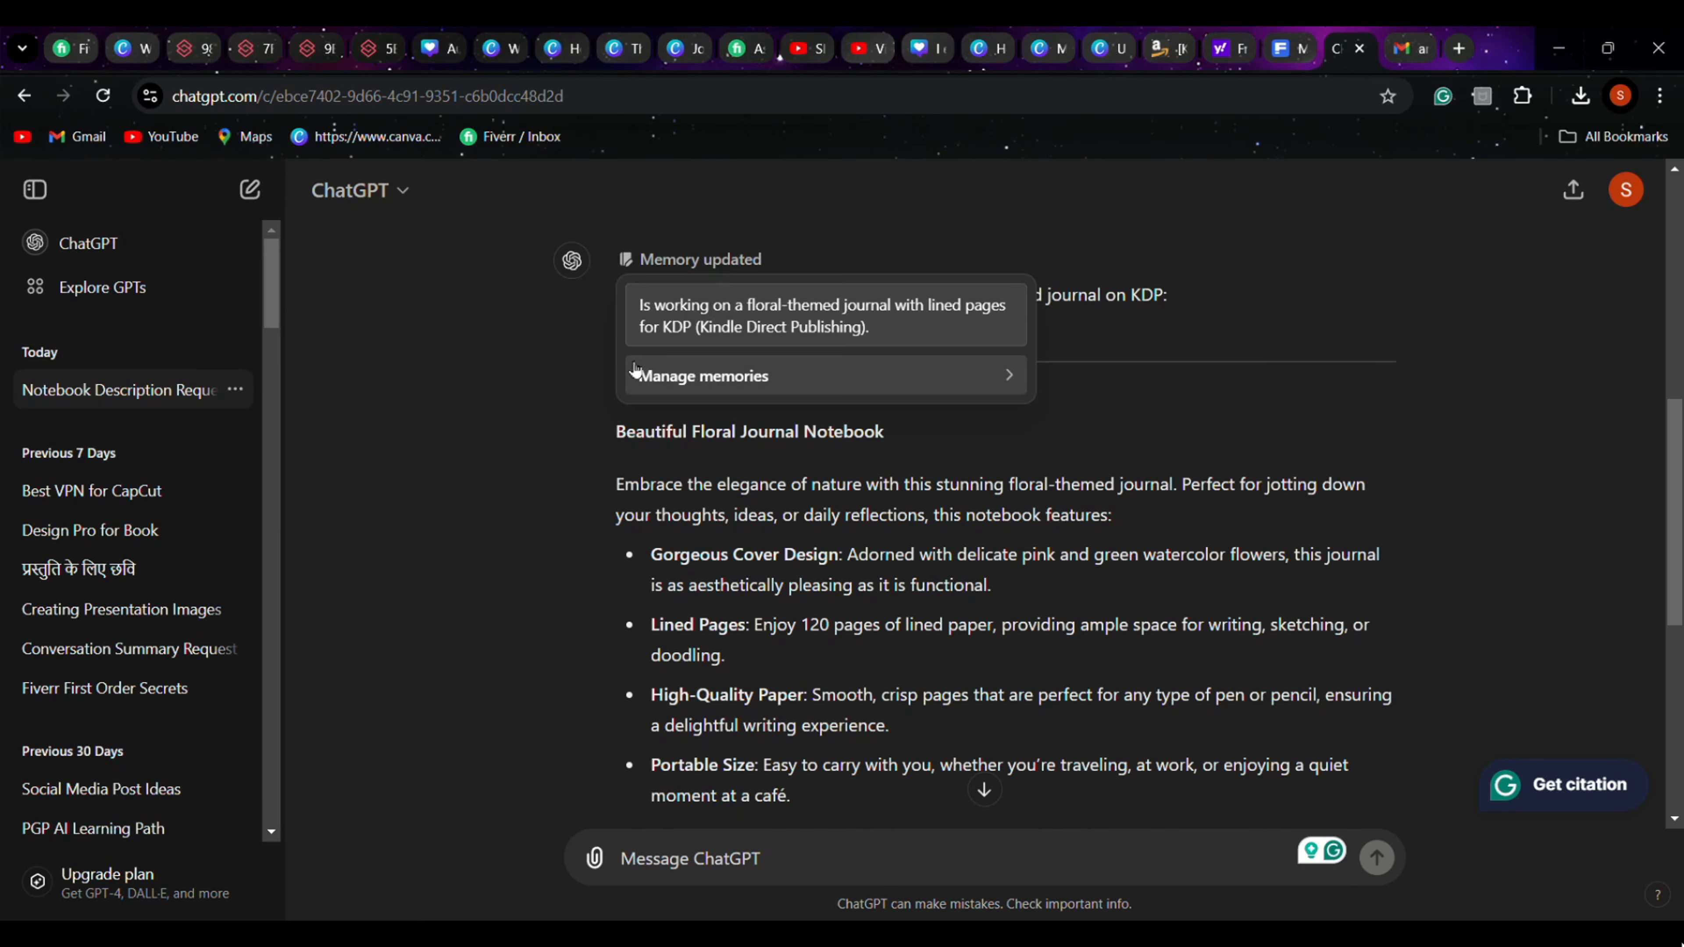
scroll(523, 411, down, 2)
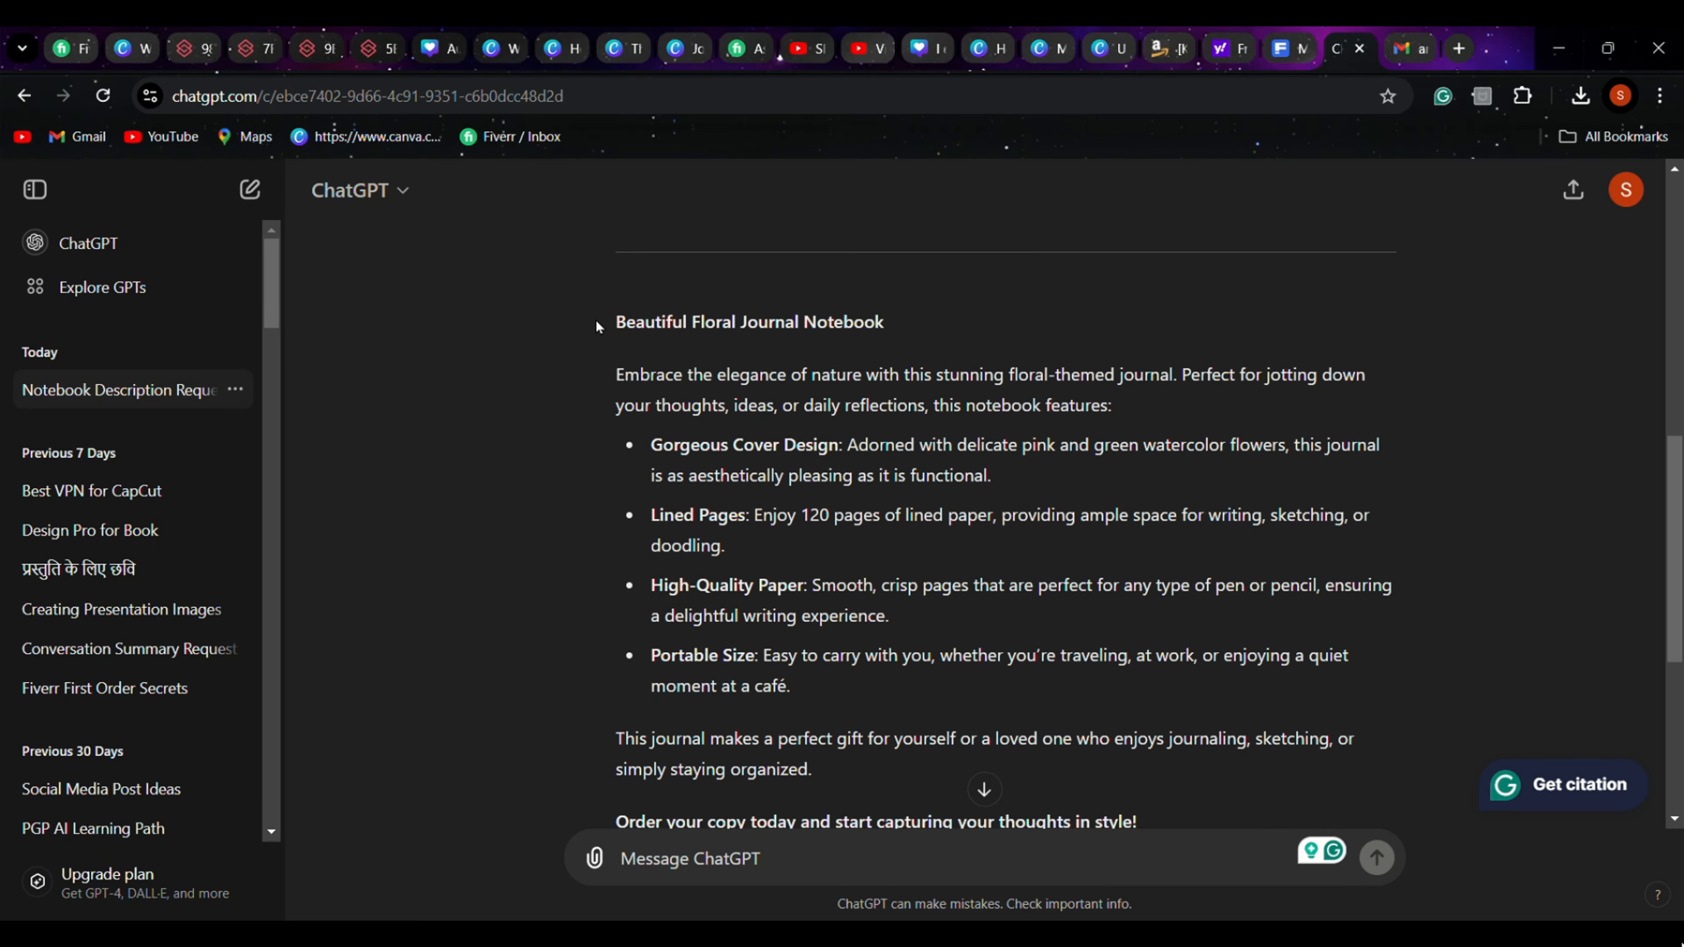
drag(583, 327, 1139, 719)
scroll(964, 714, down, 2)
scroll(1066, 644, up, 2)
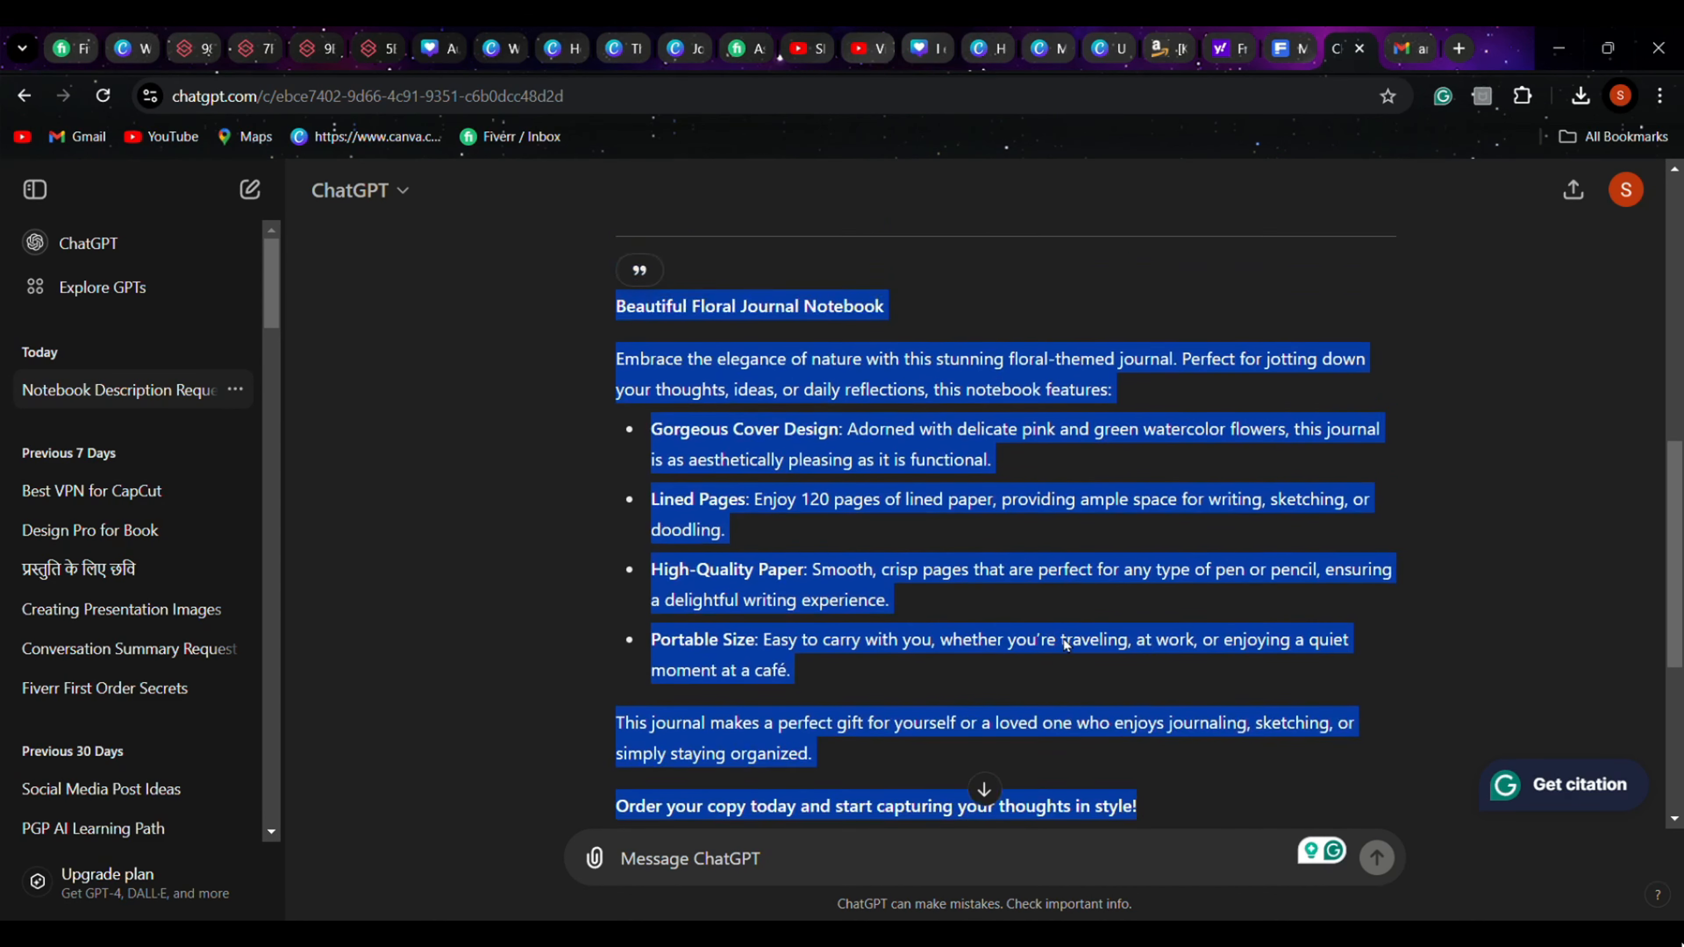
scroll(1065, 644, up, 1)
click(1379, 466)
scroll(1380, 466, down, 2)
scroll(1380, 467, up, 2)
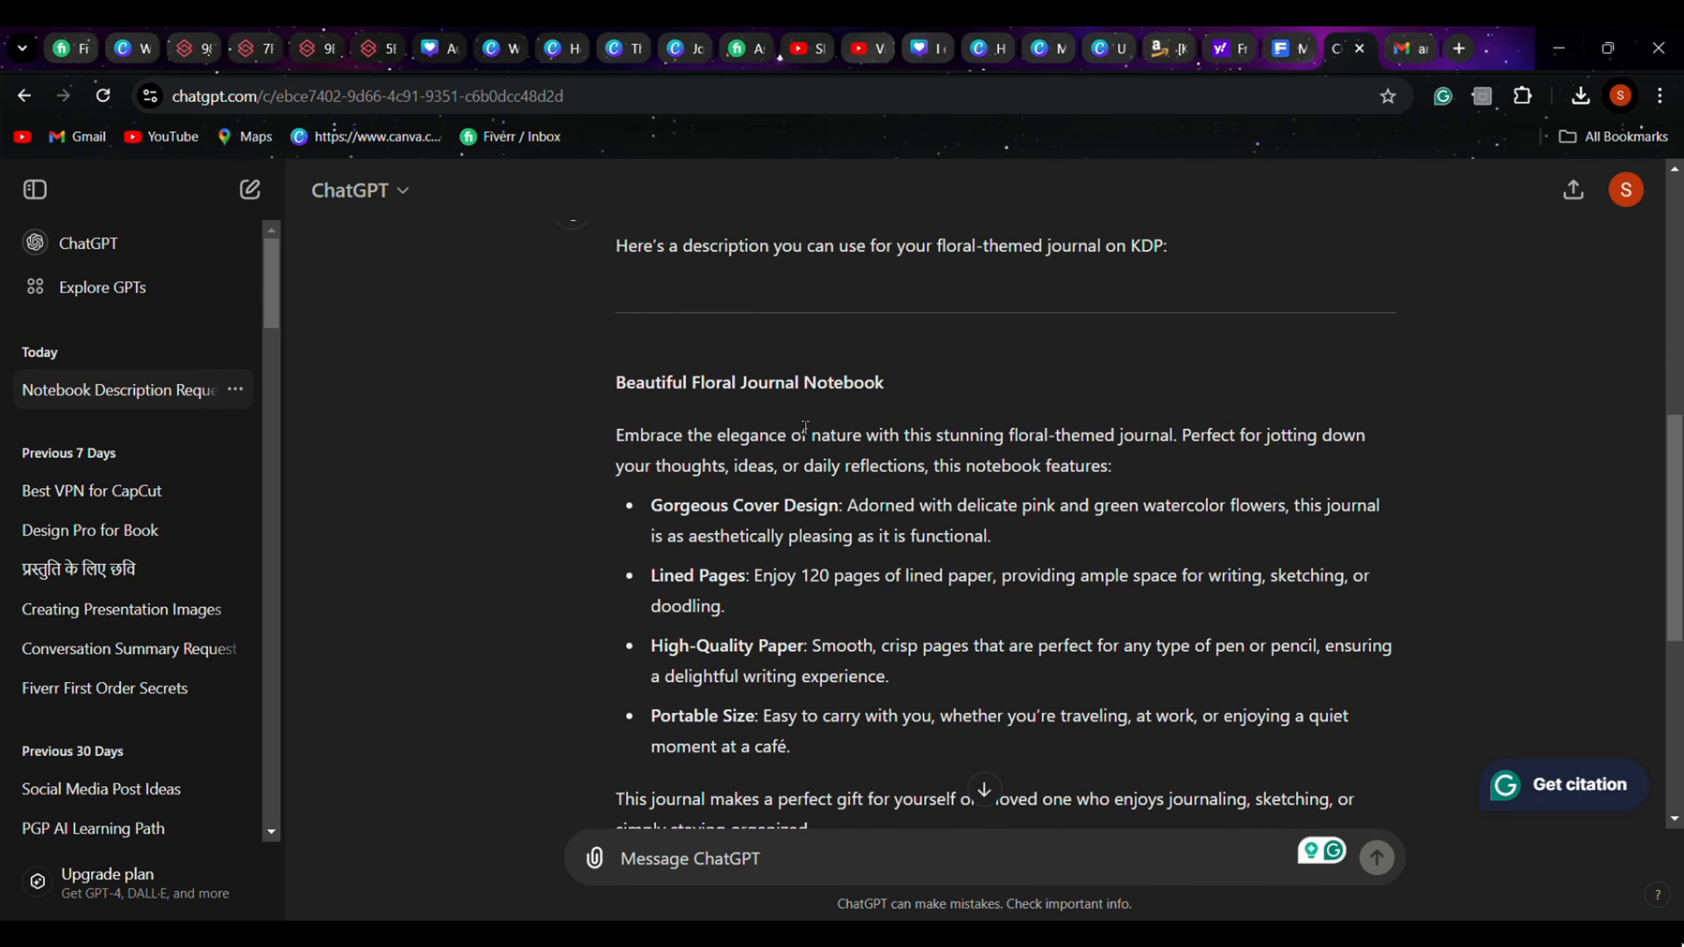
scroll(805, 426, down, 1)
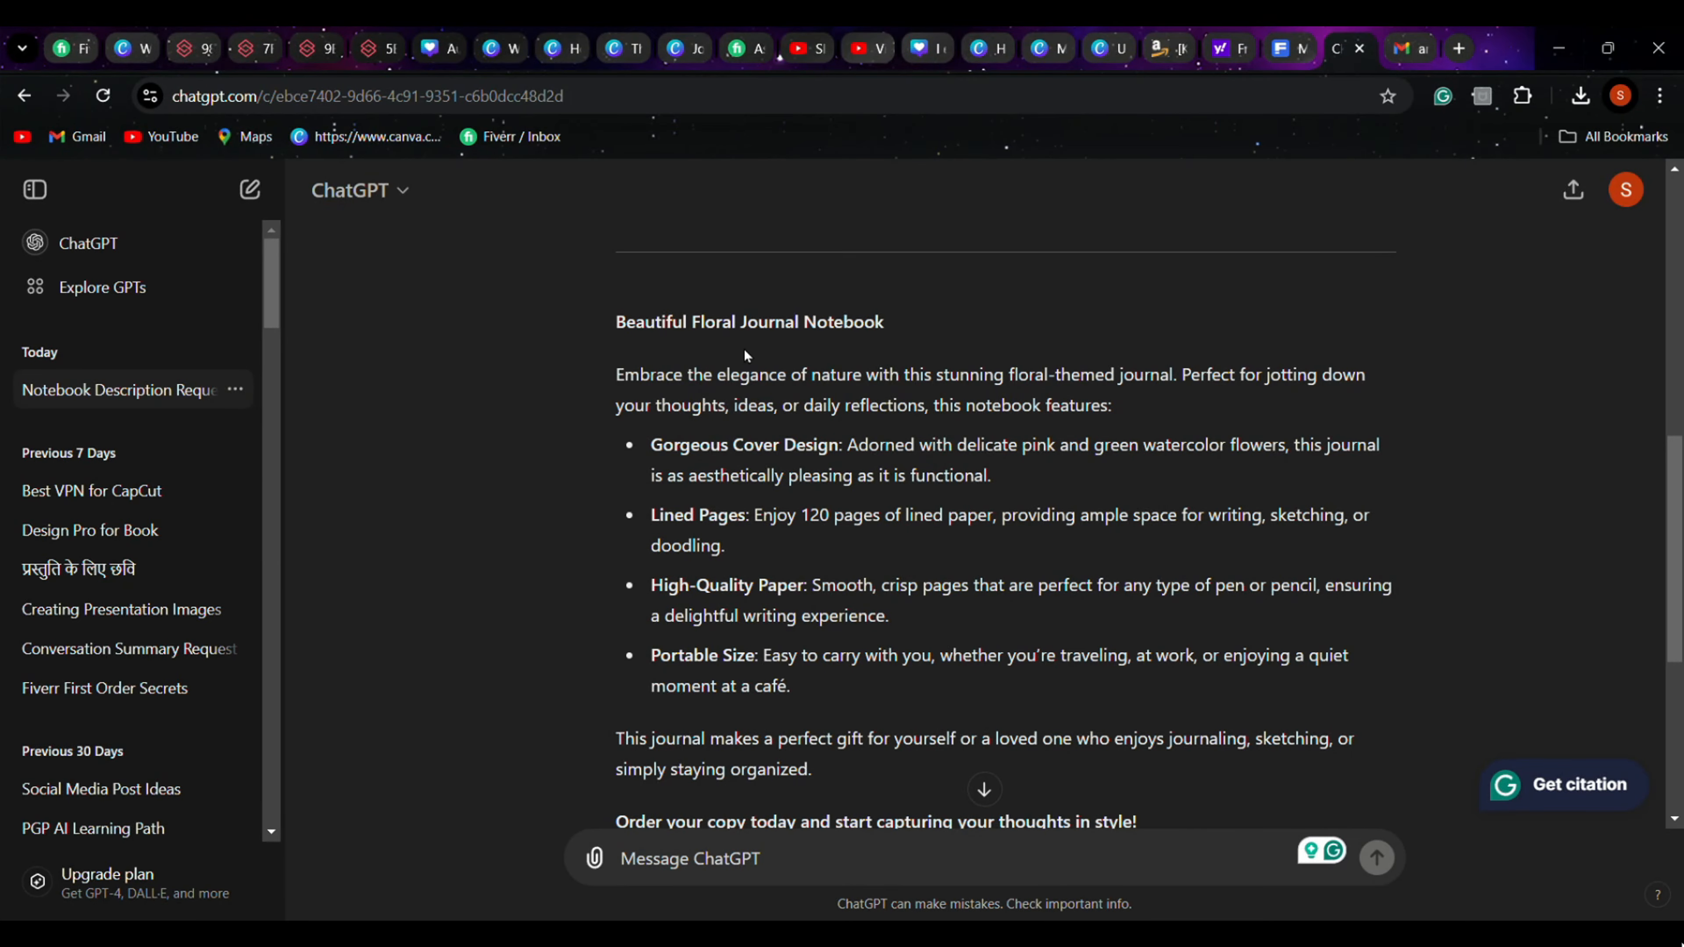
scroll(1136, 607, down, 3)
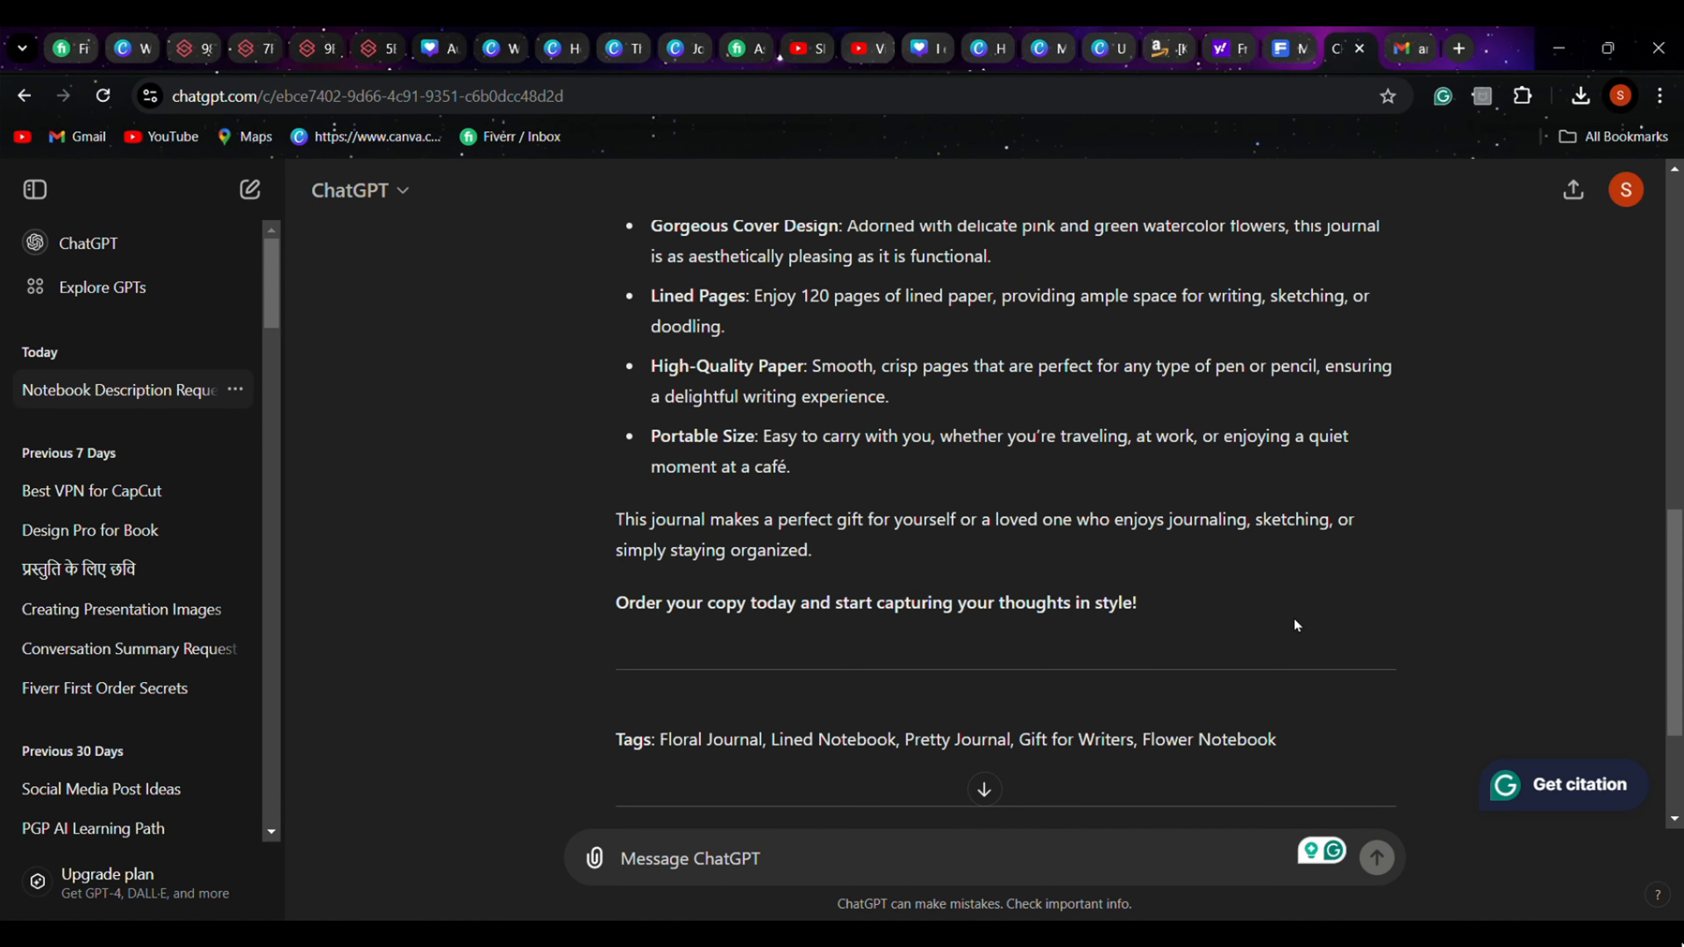
scroll(1296, 626, up, 6)
scroll(1159, 574, down, 6)
scroll(1259, 687, up, 2)
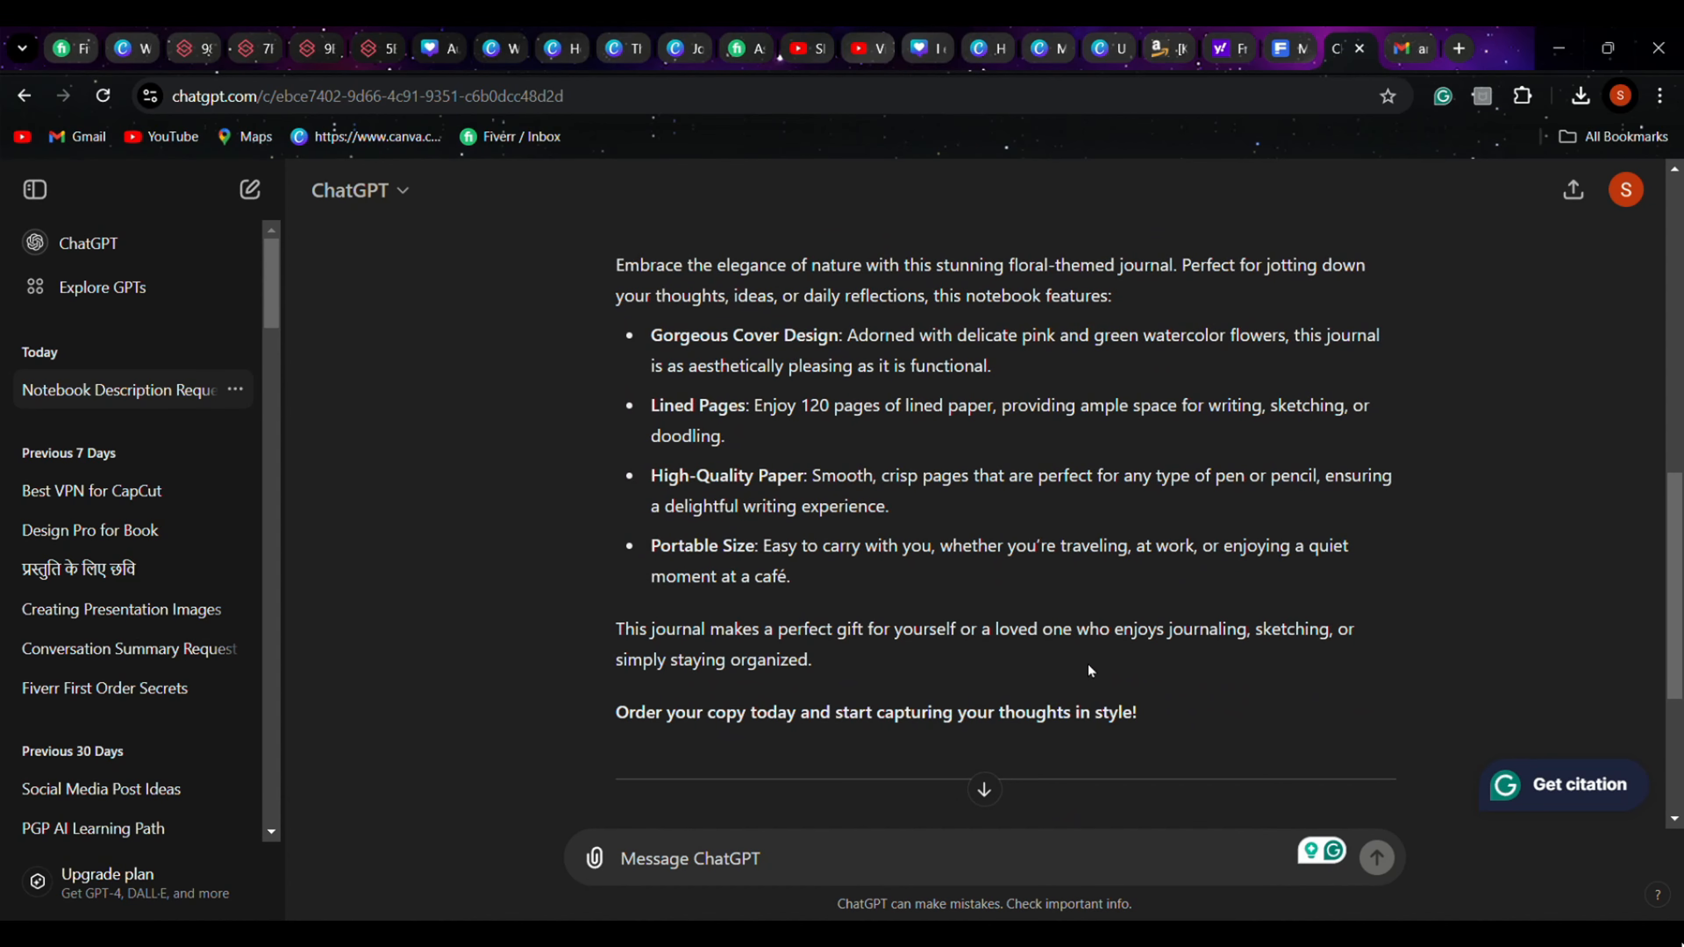
scroll(524, 449, up, 2)
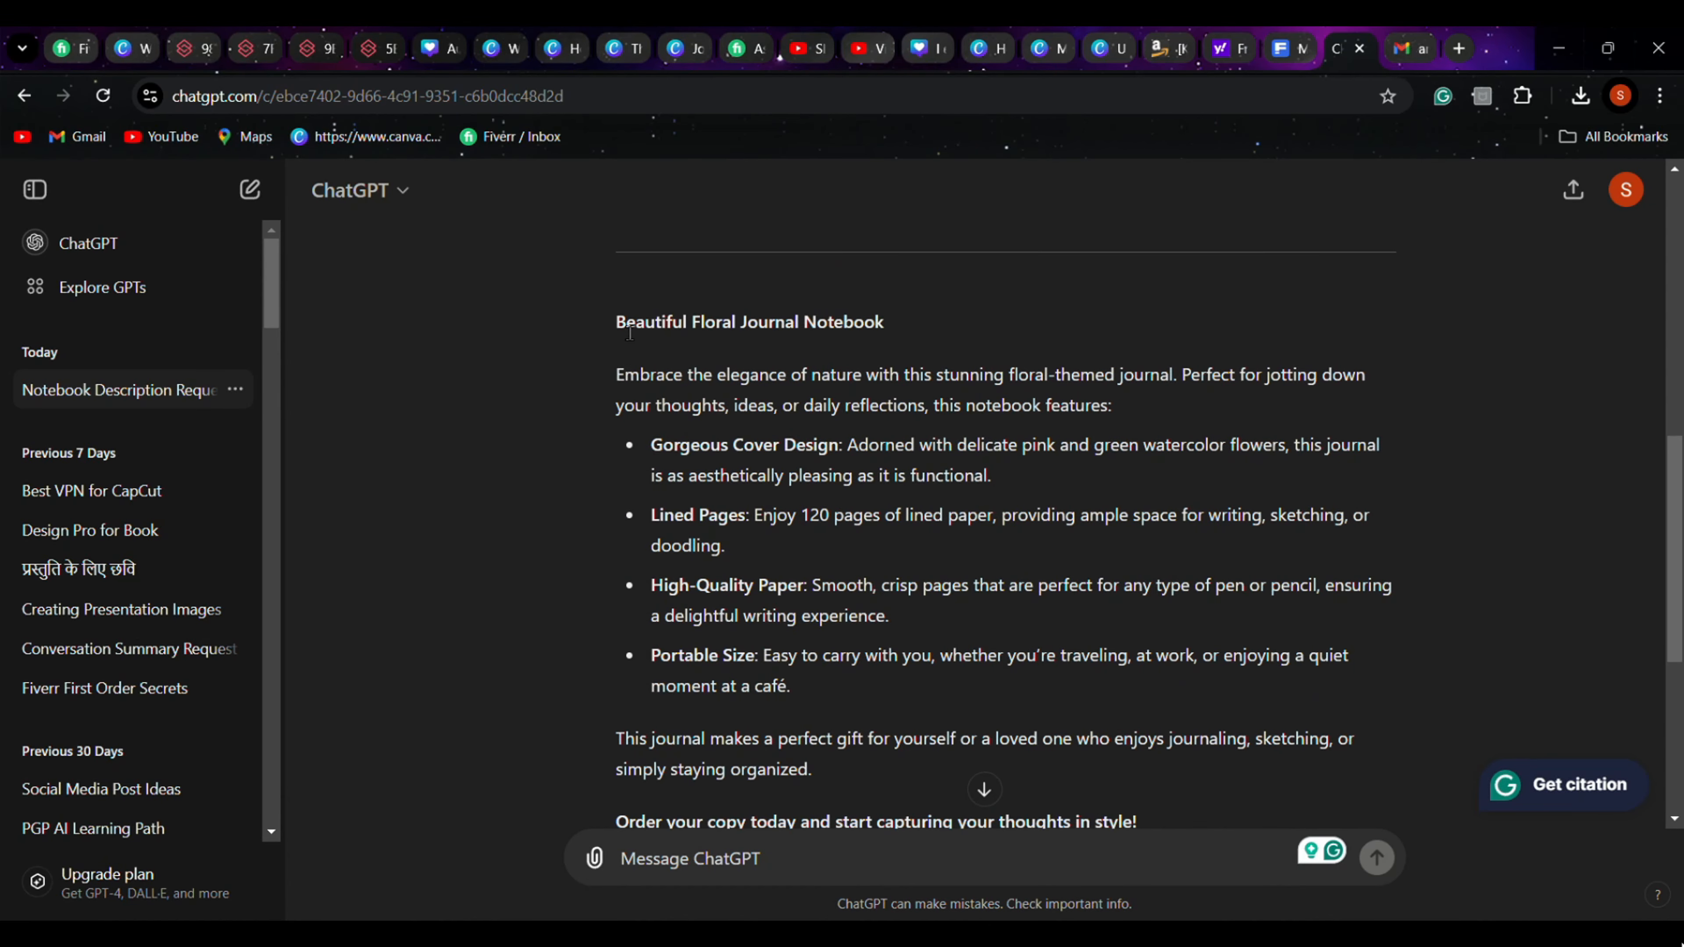
Copy the description from "Beautiful Floral Journal Notebook" through "Order your copy today..." and paste it into the KDP description field
drag(612, 322, 1153, 713)
scroll(1079, 546, down, 1)
scroll(1079, 546, down, 1)
key(ctrl+c)
click(1167, 48)
key(ctrl+v)
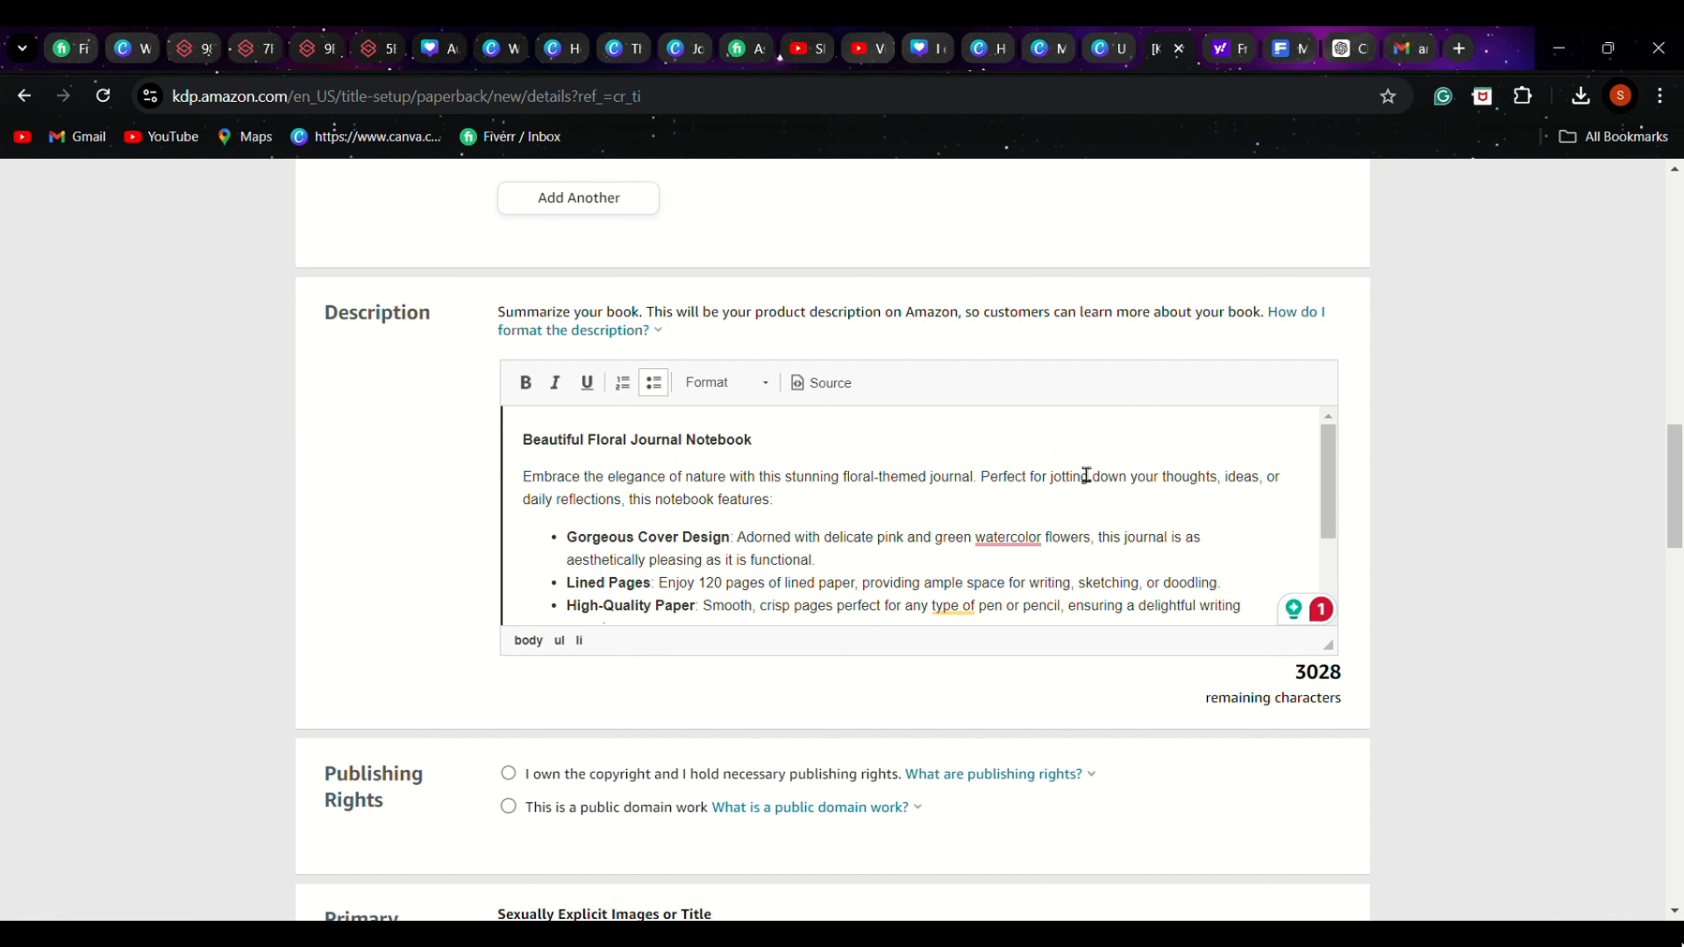
Review the pasted book description from start to end and check the spelling suggestion for "watercolor"
scroll(1090, 491, down, 3)
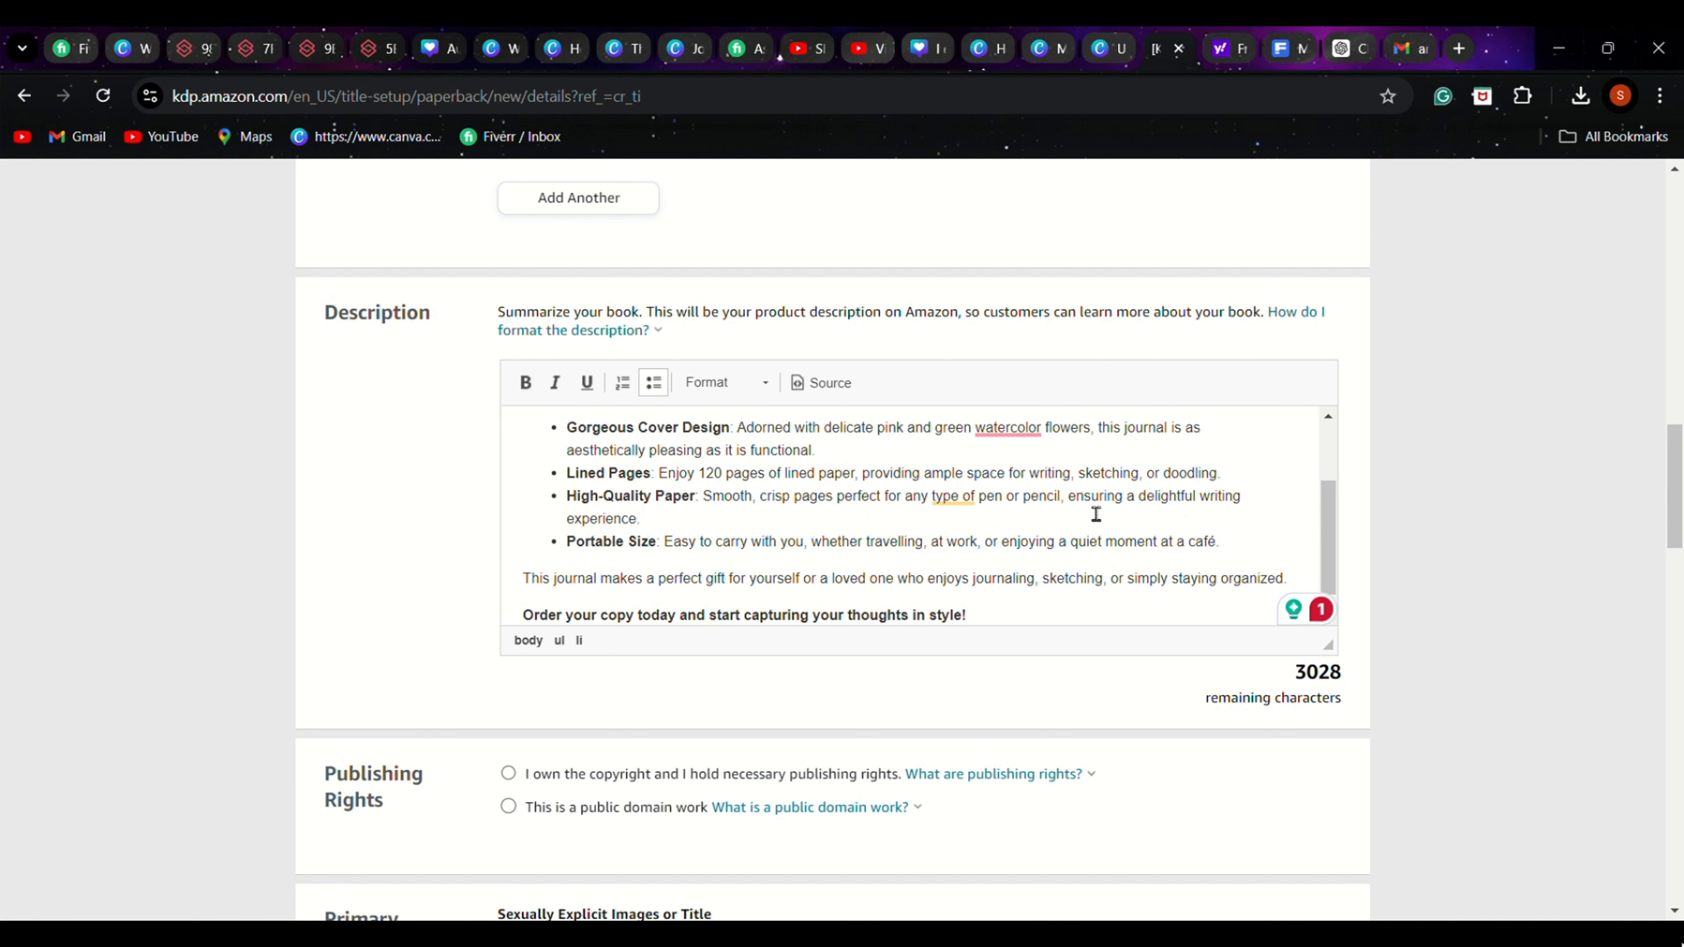
scroll(1096, 514, down, 1)
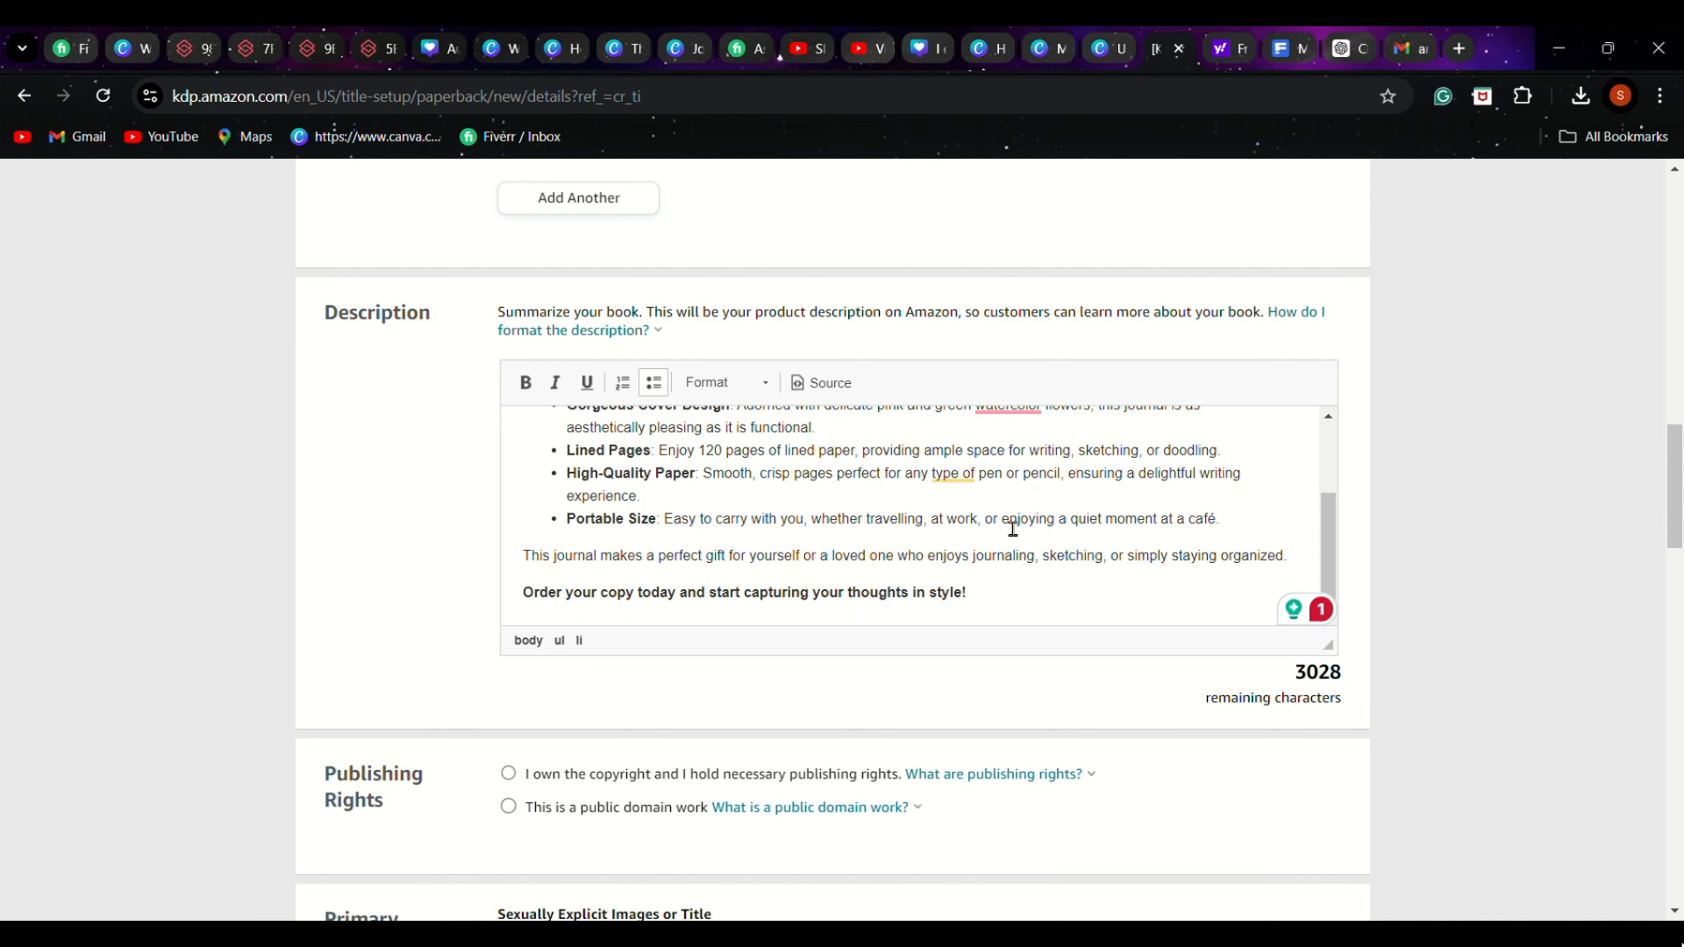
scroll(1012, 529, up, 3)
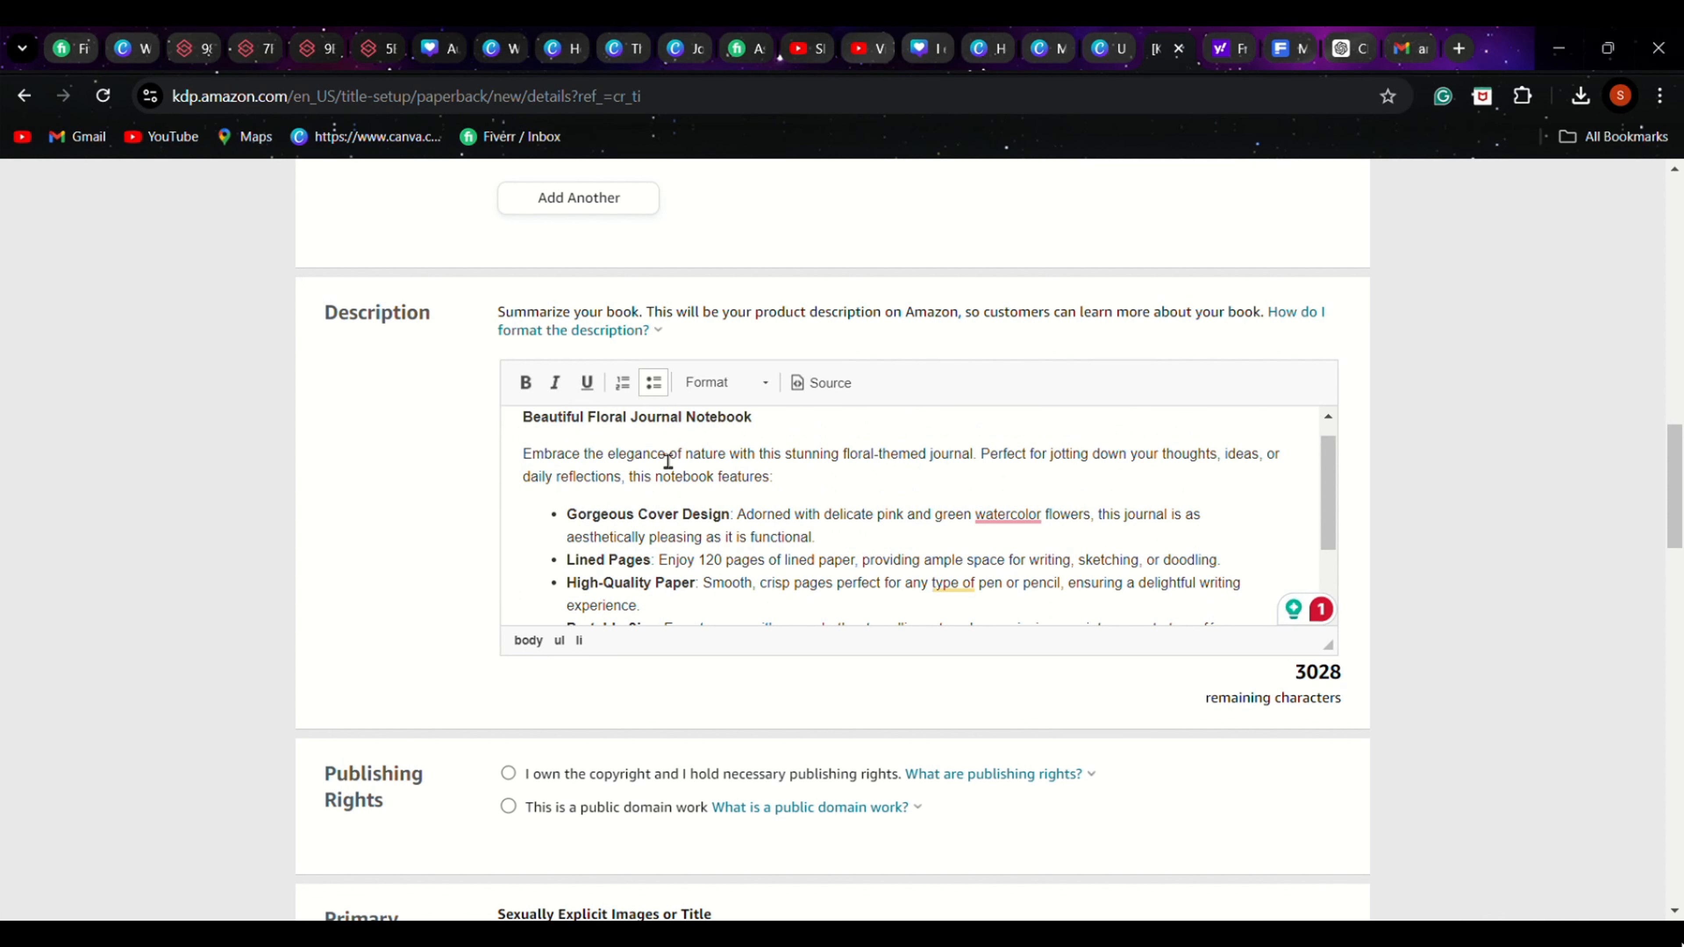
scroll(789, 475, up, 1)
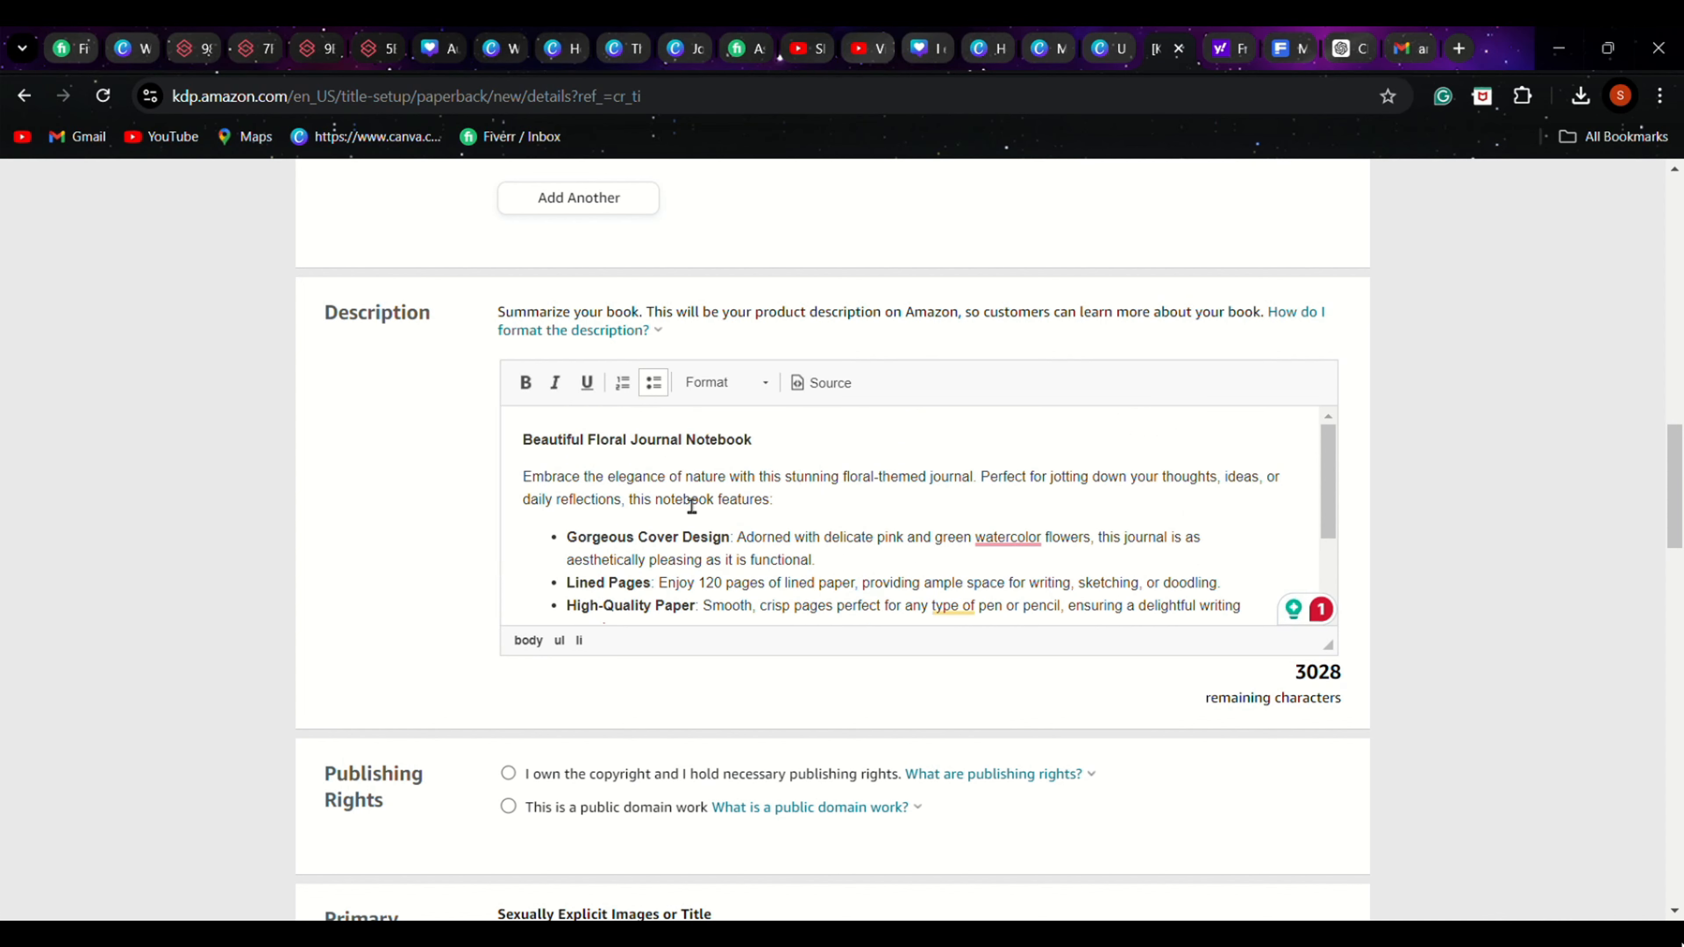
scroll(691, 506, down, 3)
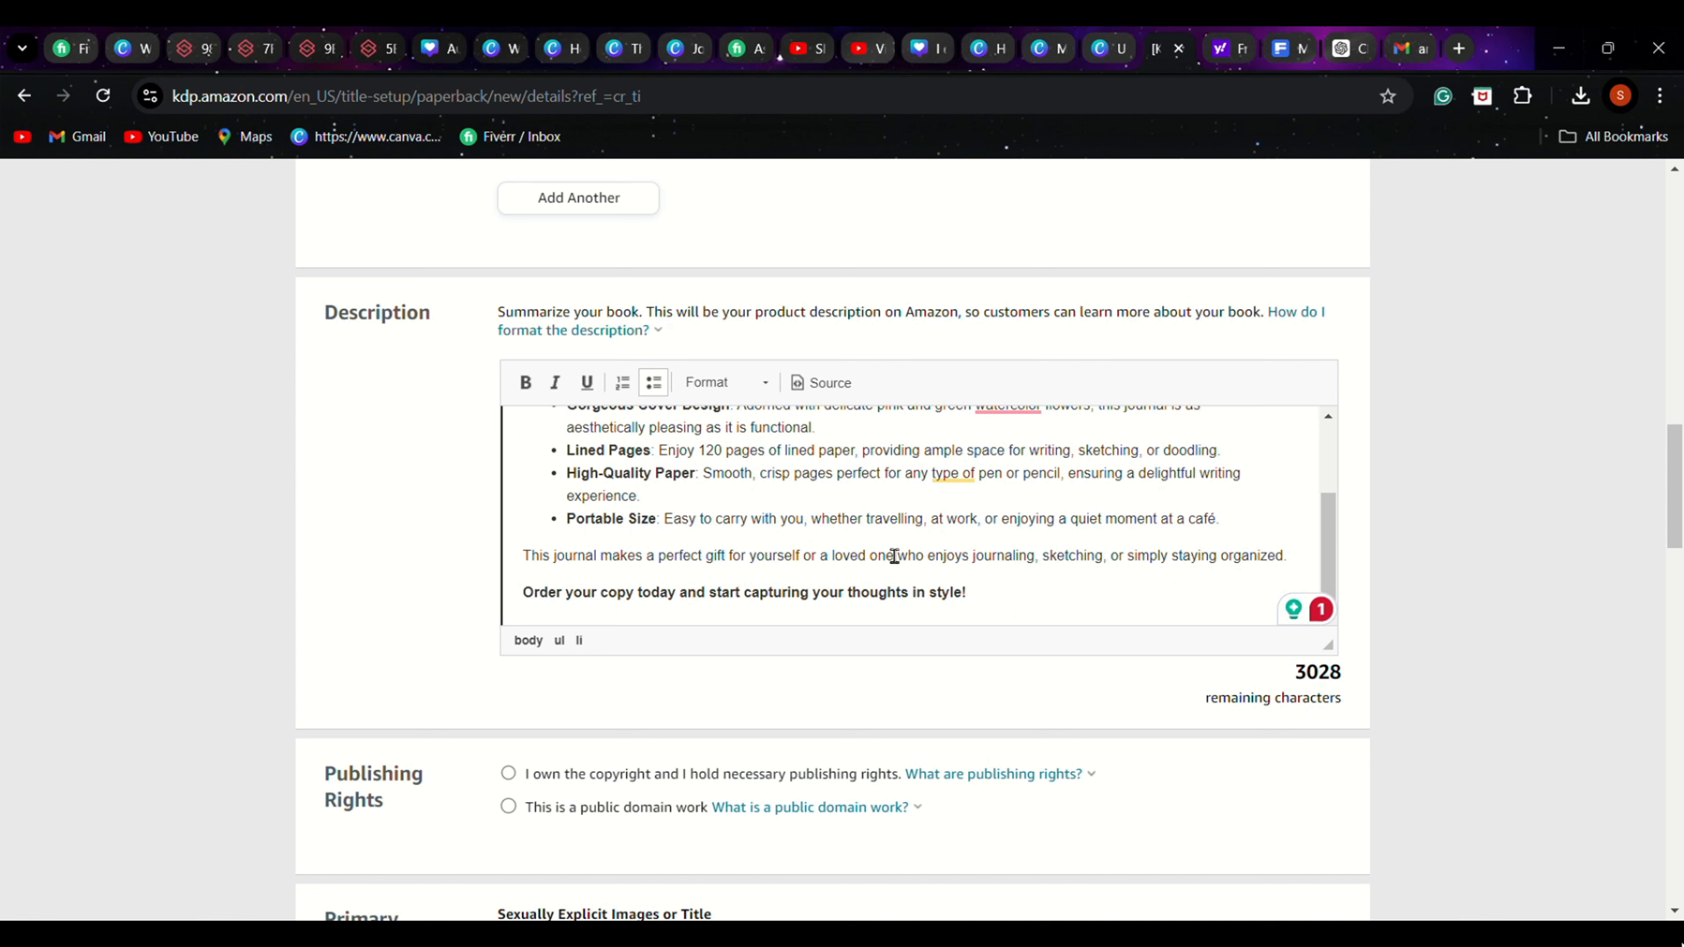
scroll(894, 554, up, 2)
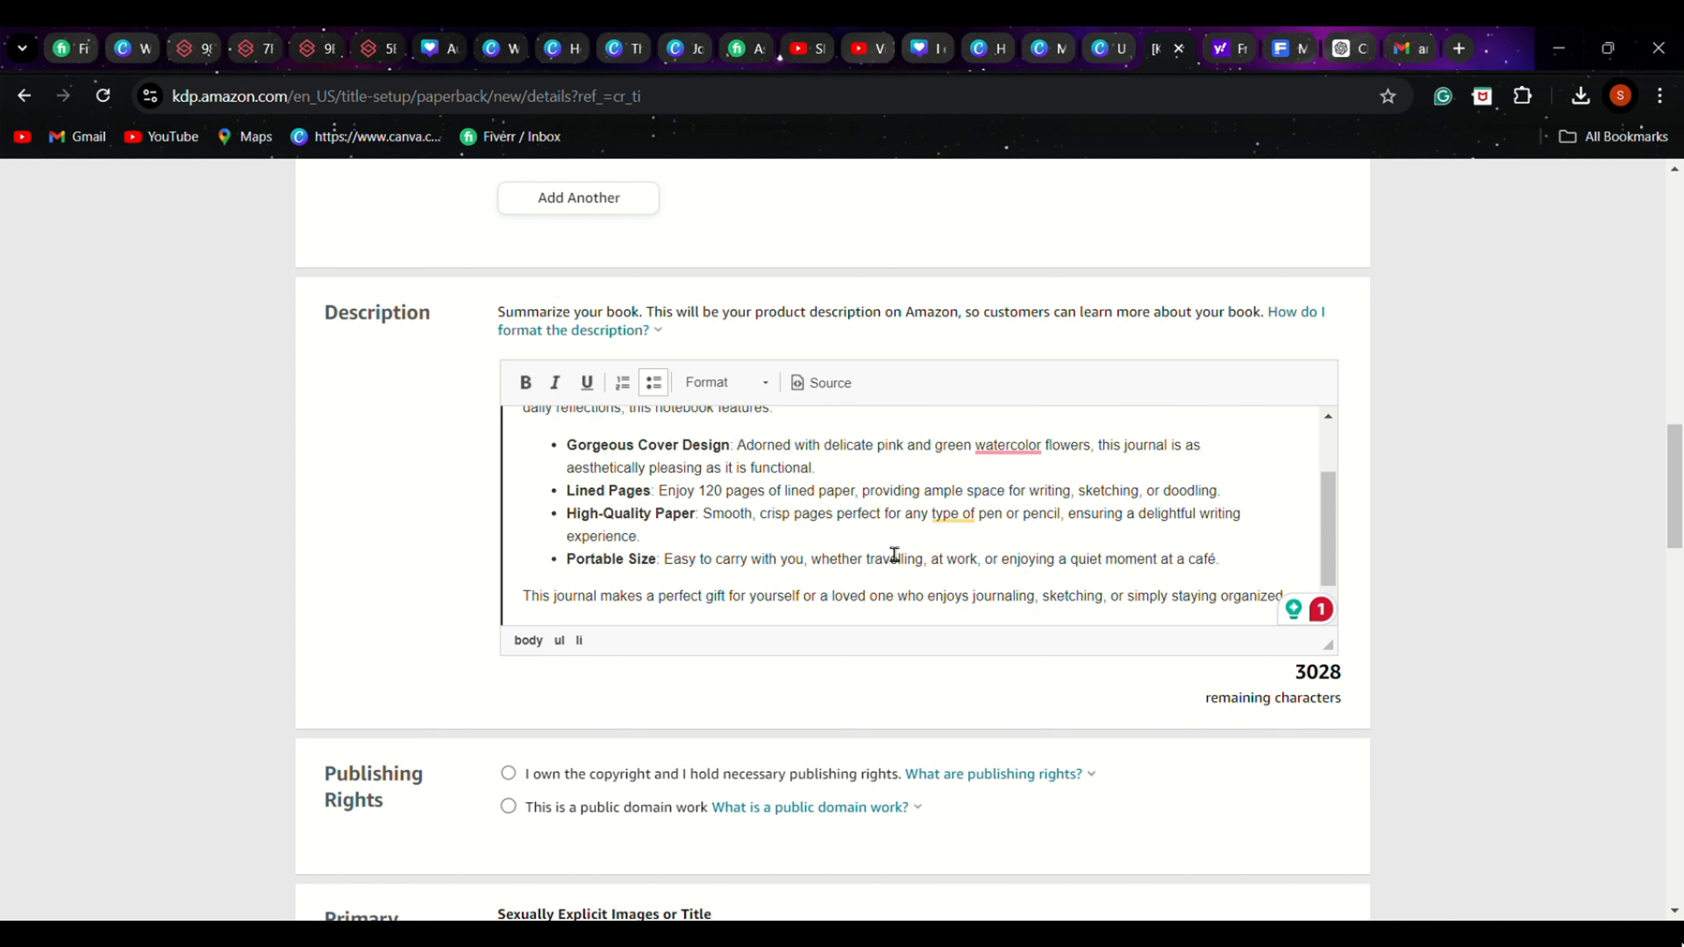
mouse_move(1015, 530)
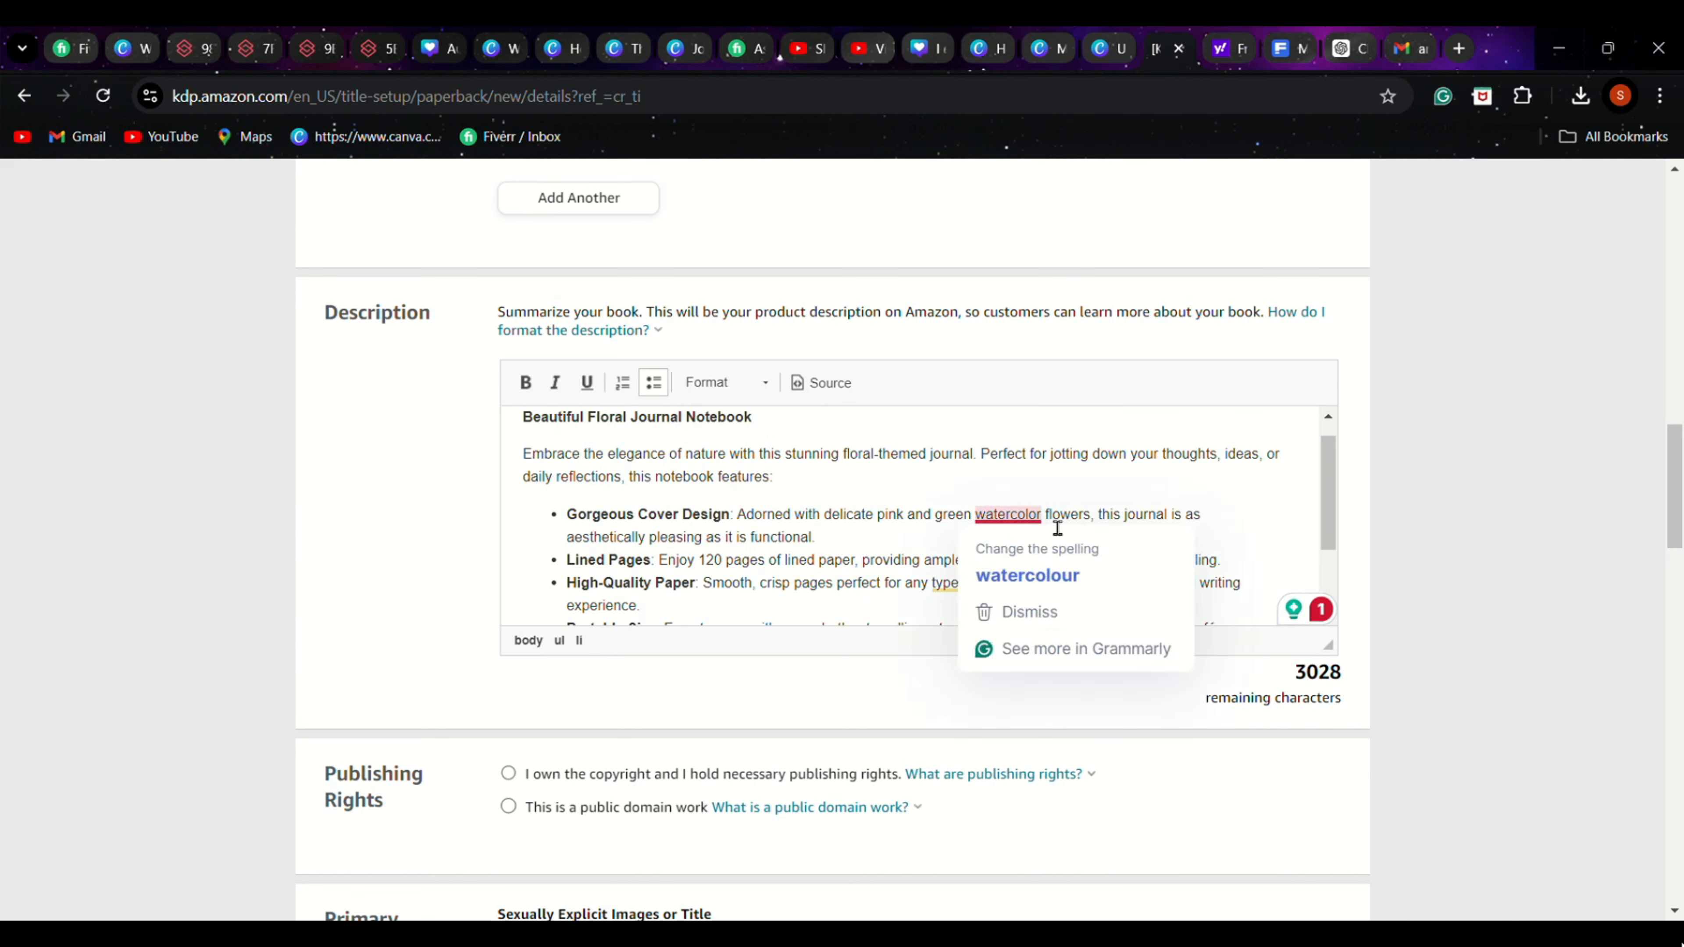
Declare ownership of the copyright and necessary publishing rights, and answer No to sexually explicit images or title
scroll(1259, 494, down, 2)
scroll(477, 493, down, 3)
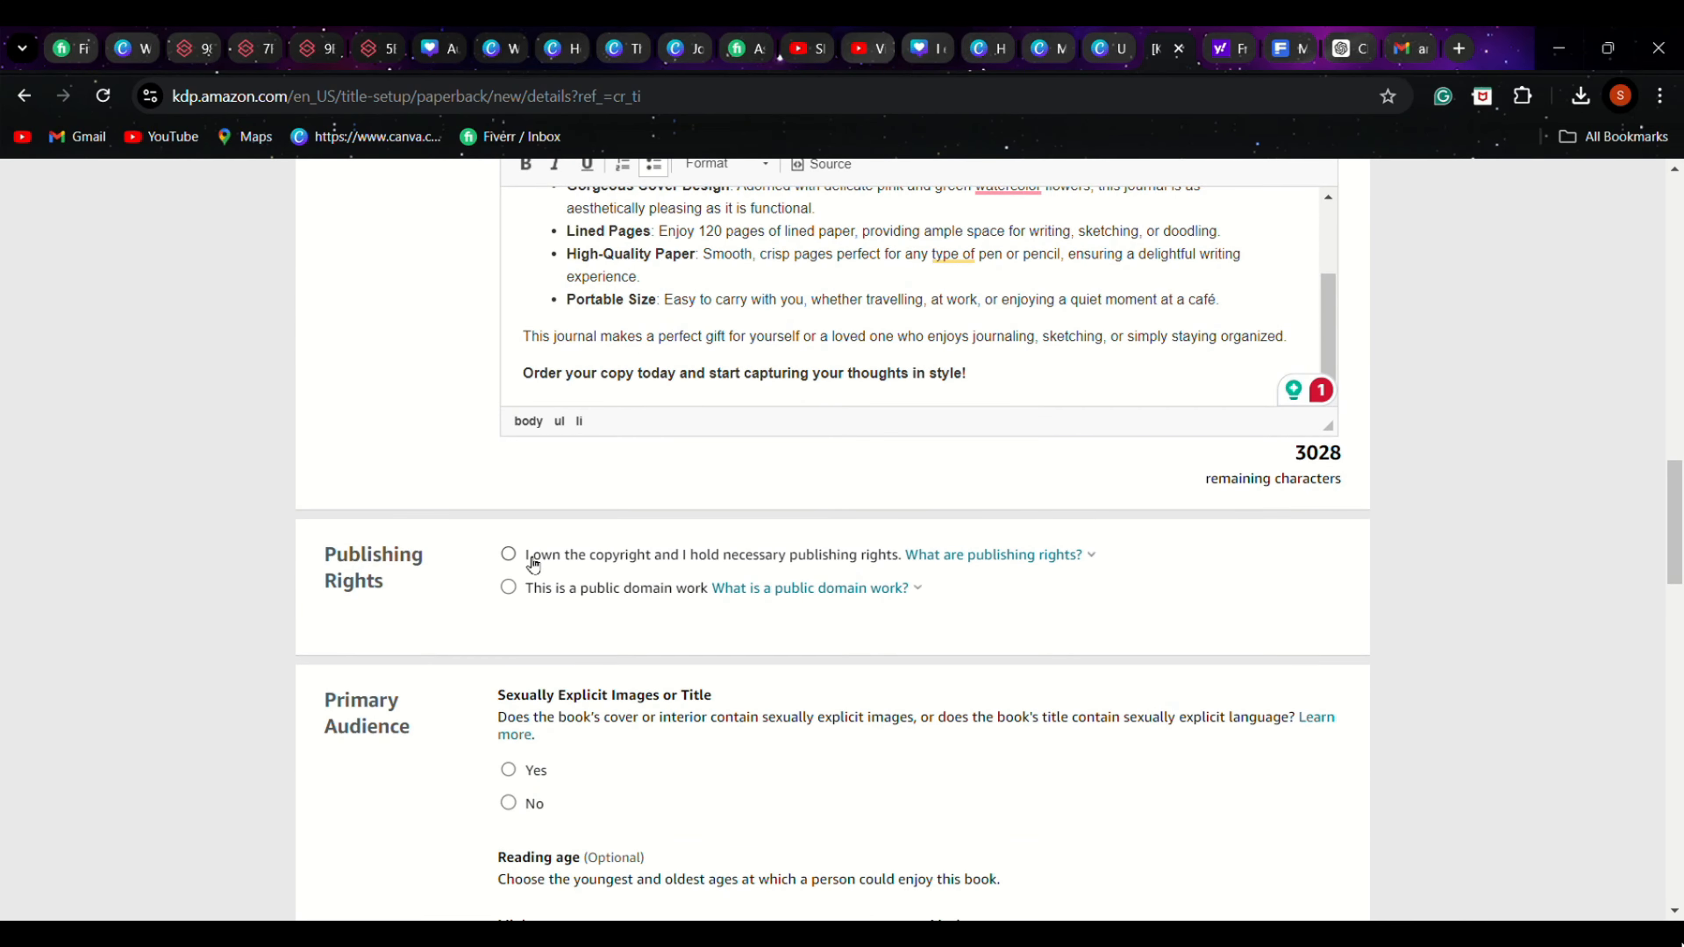
click(509, 555)
scroll(1128, 545, down, 3)
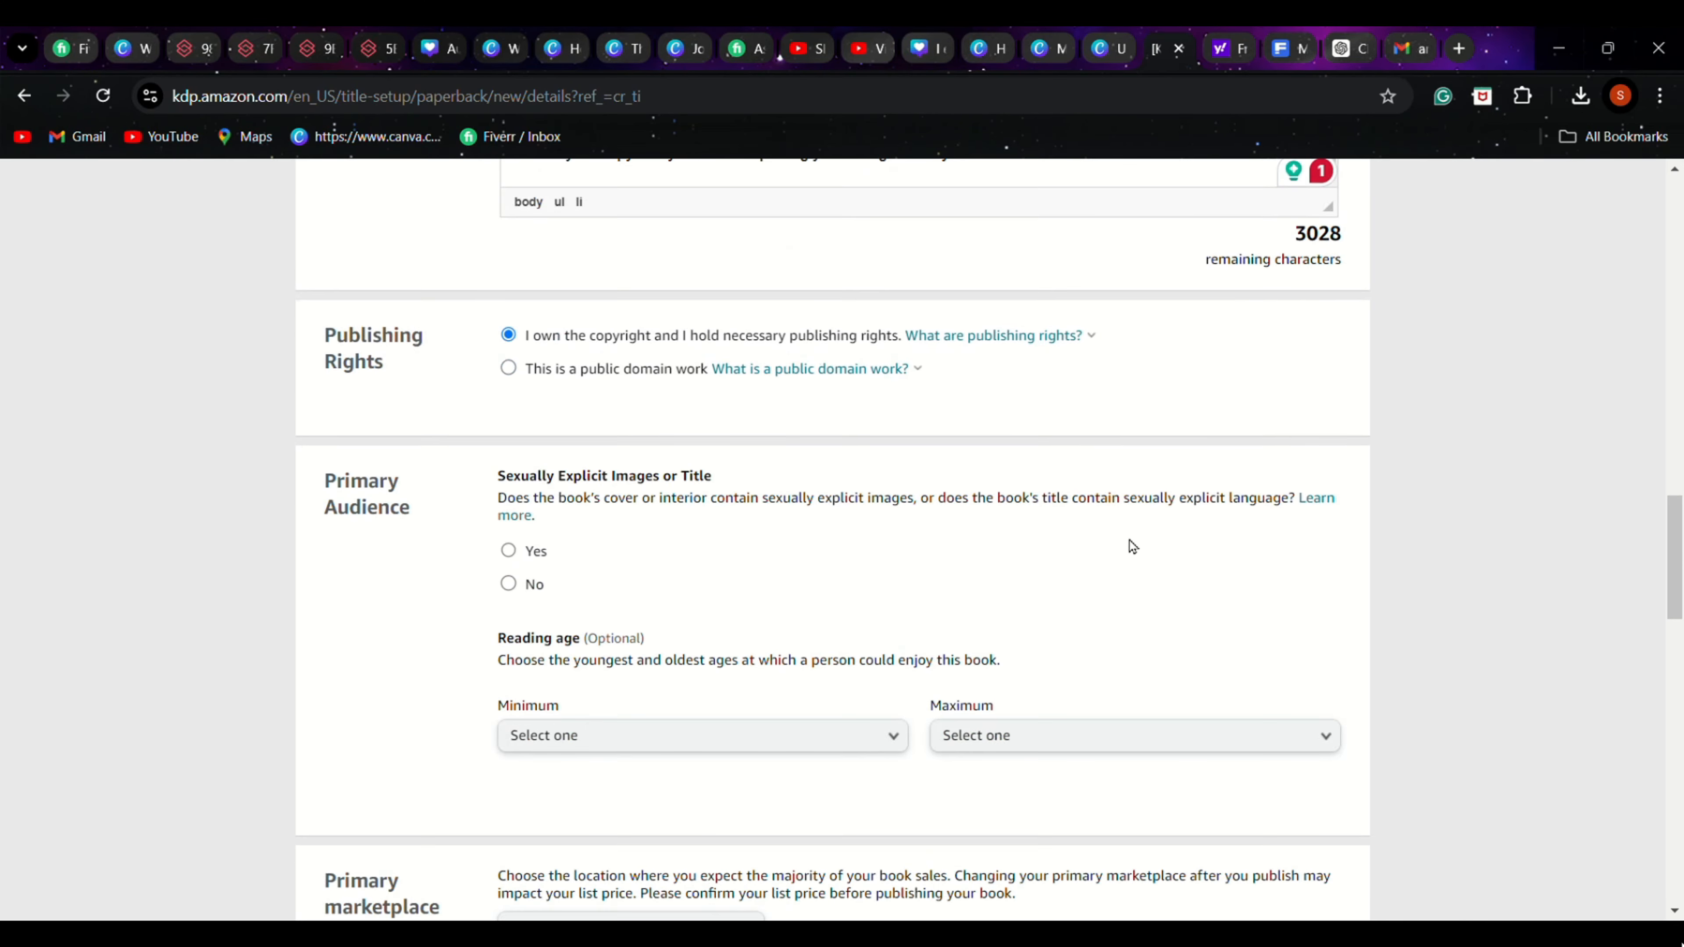
scroll(1176, 541, down, 2)
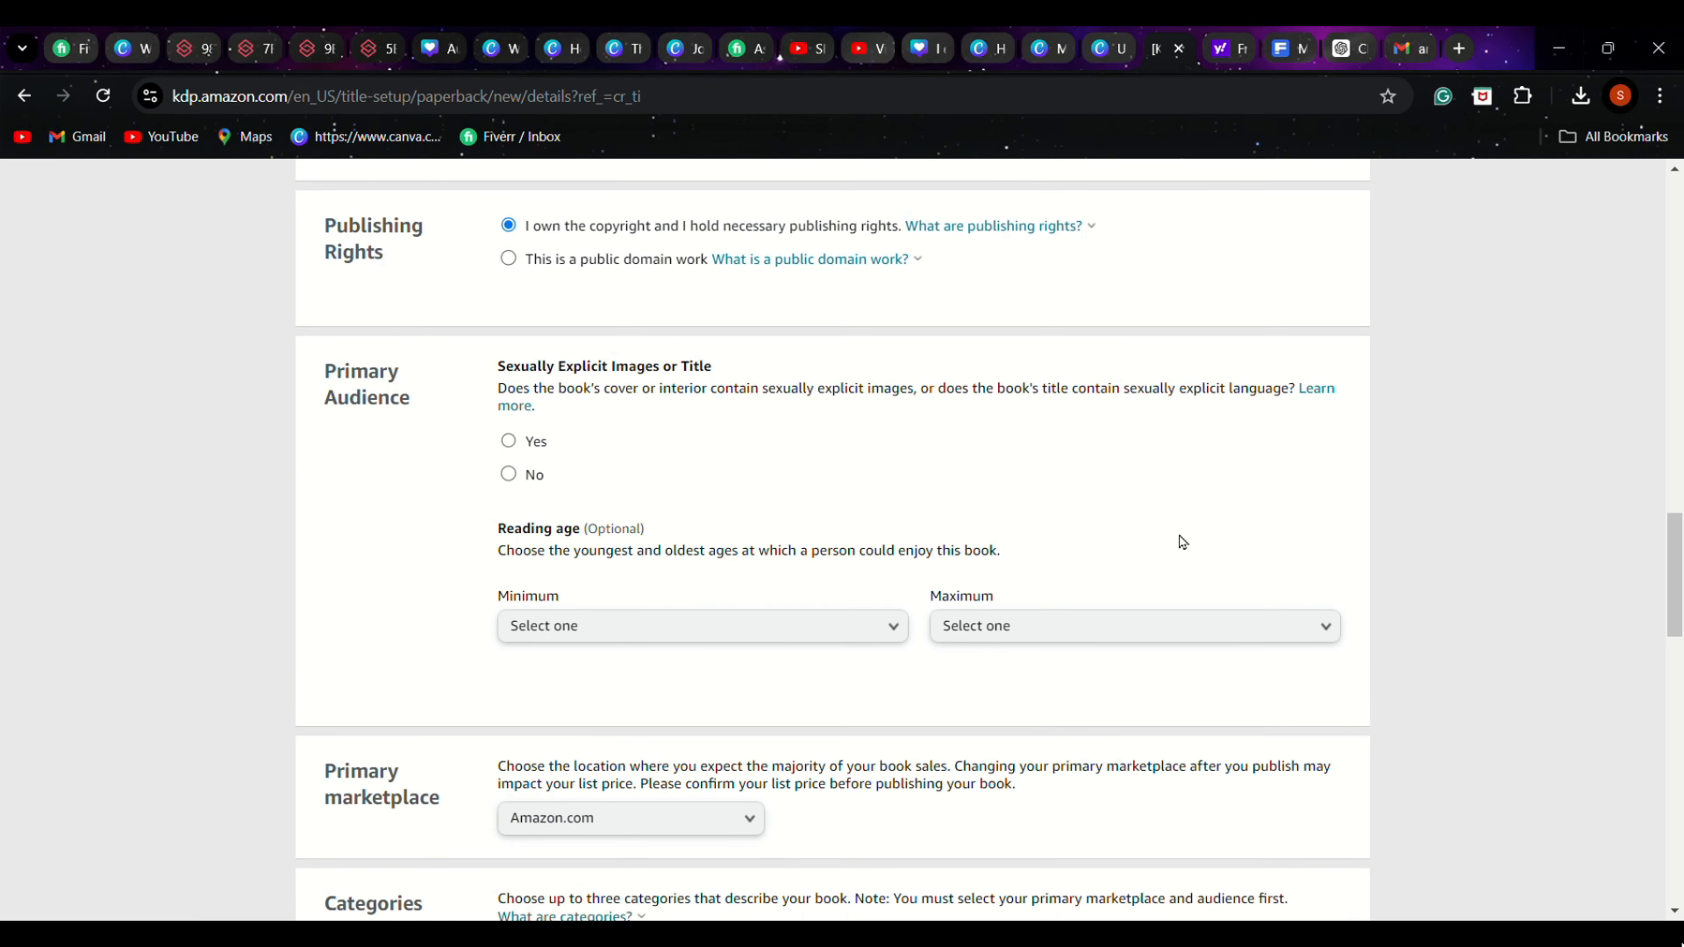
click(509, 474)
Classify the paperback as a low-content book in the Categories section, leaving the reading age unset
scroll(1183, 556, down, 2)
scroll(1184, 557, down, 3)
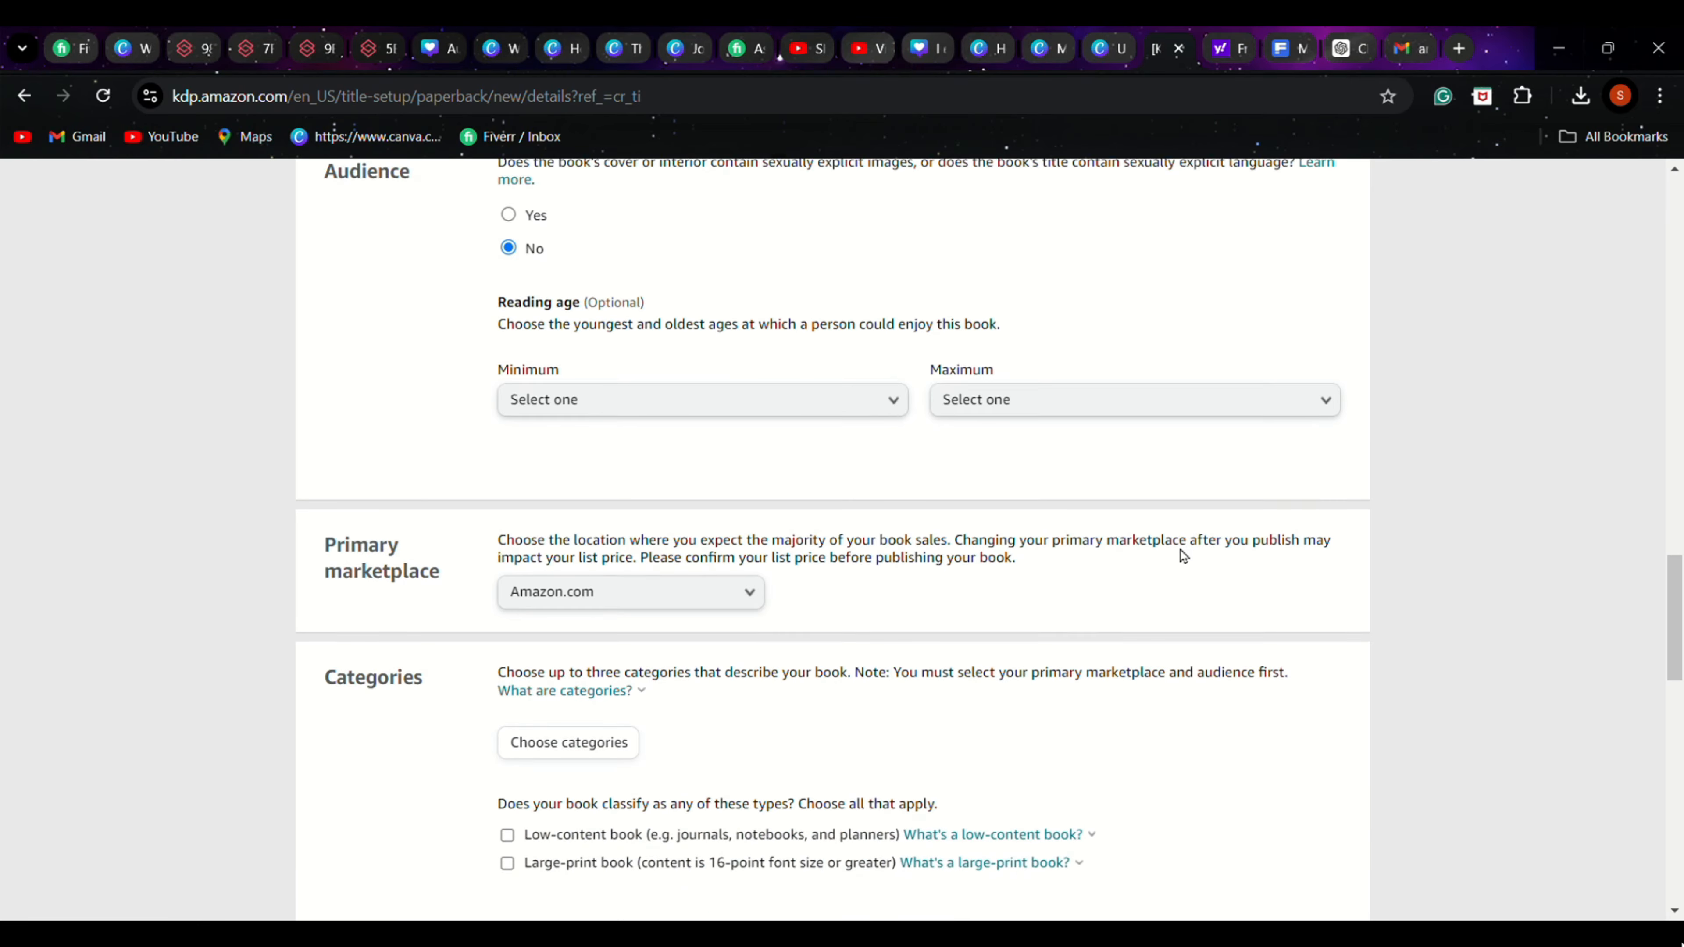
scroll(879, 554, down, 2)
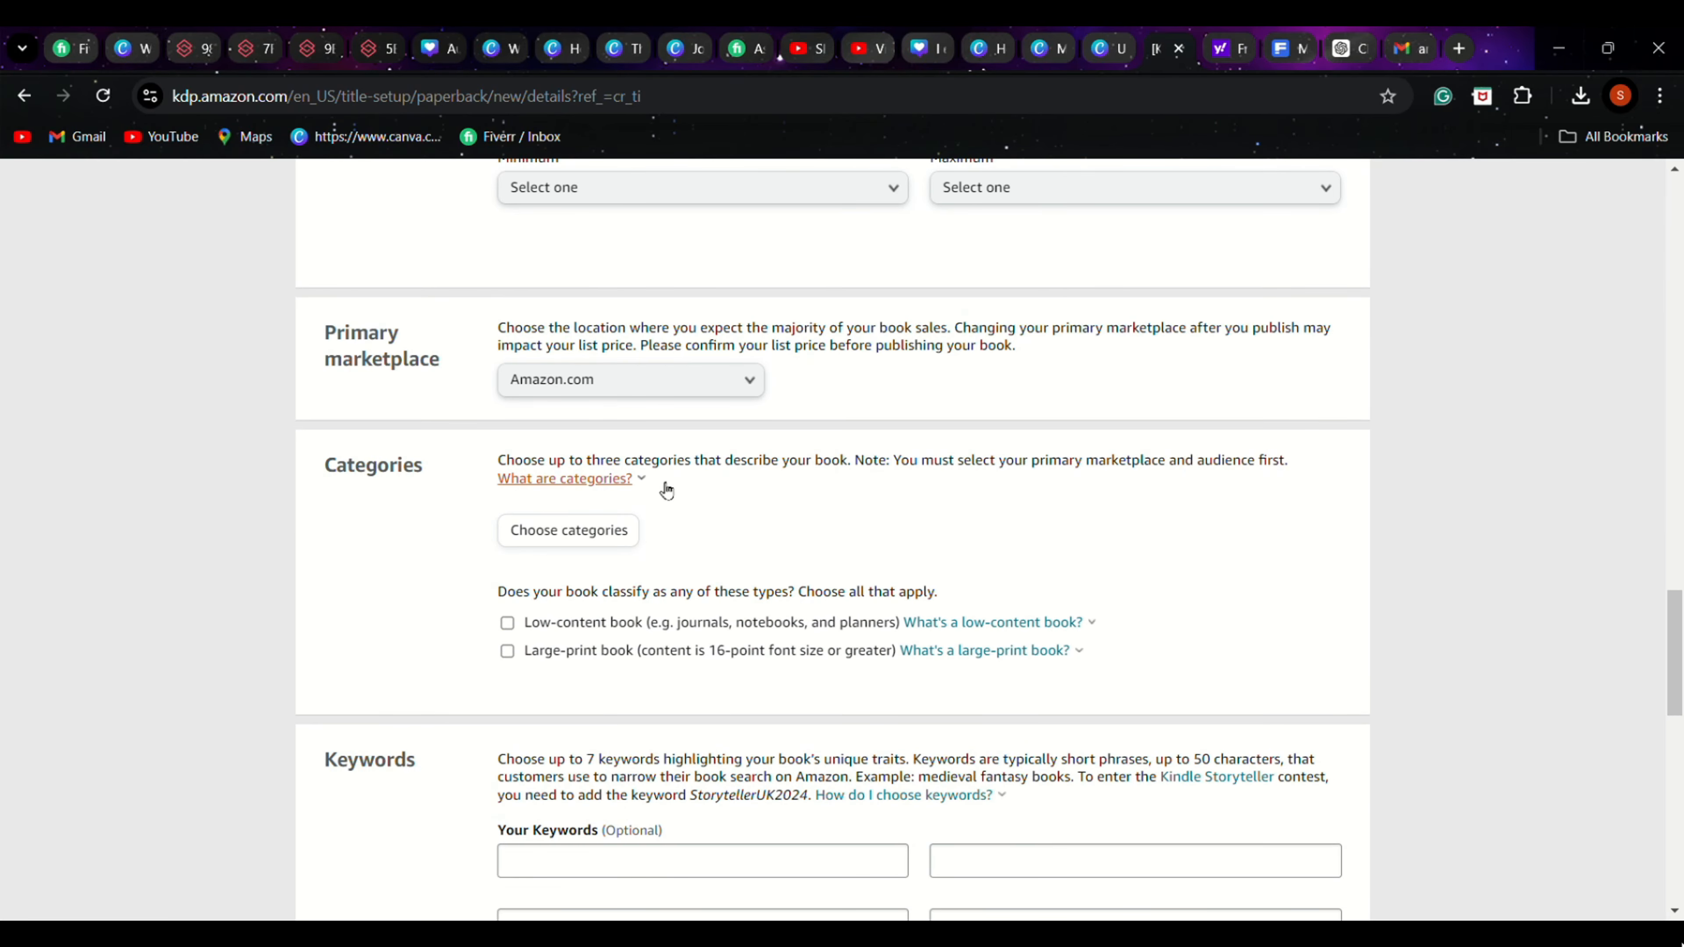
scroll(896, 411, down, 2)
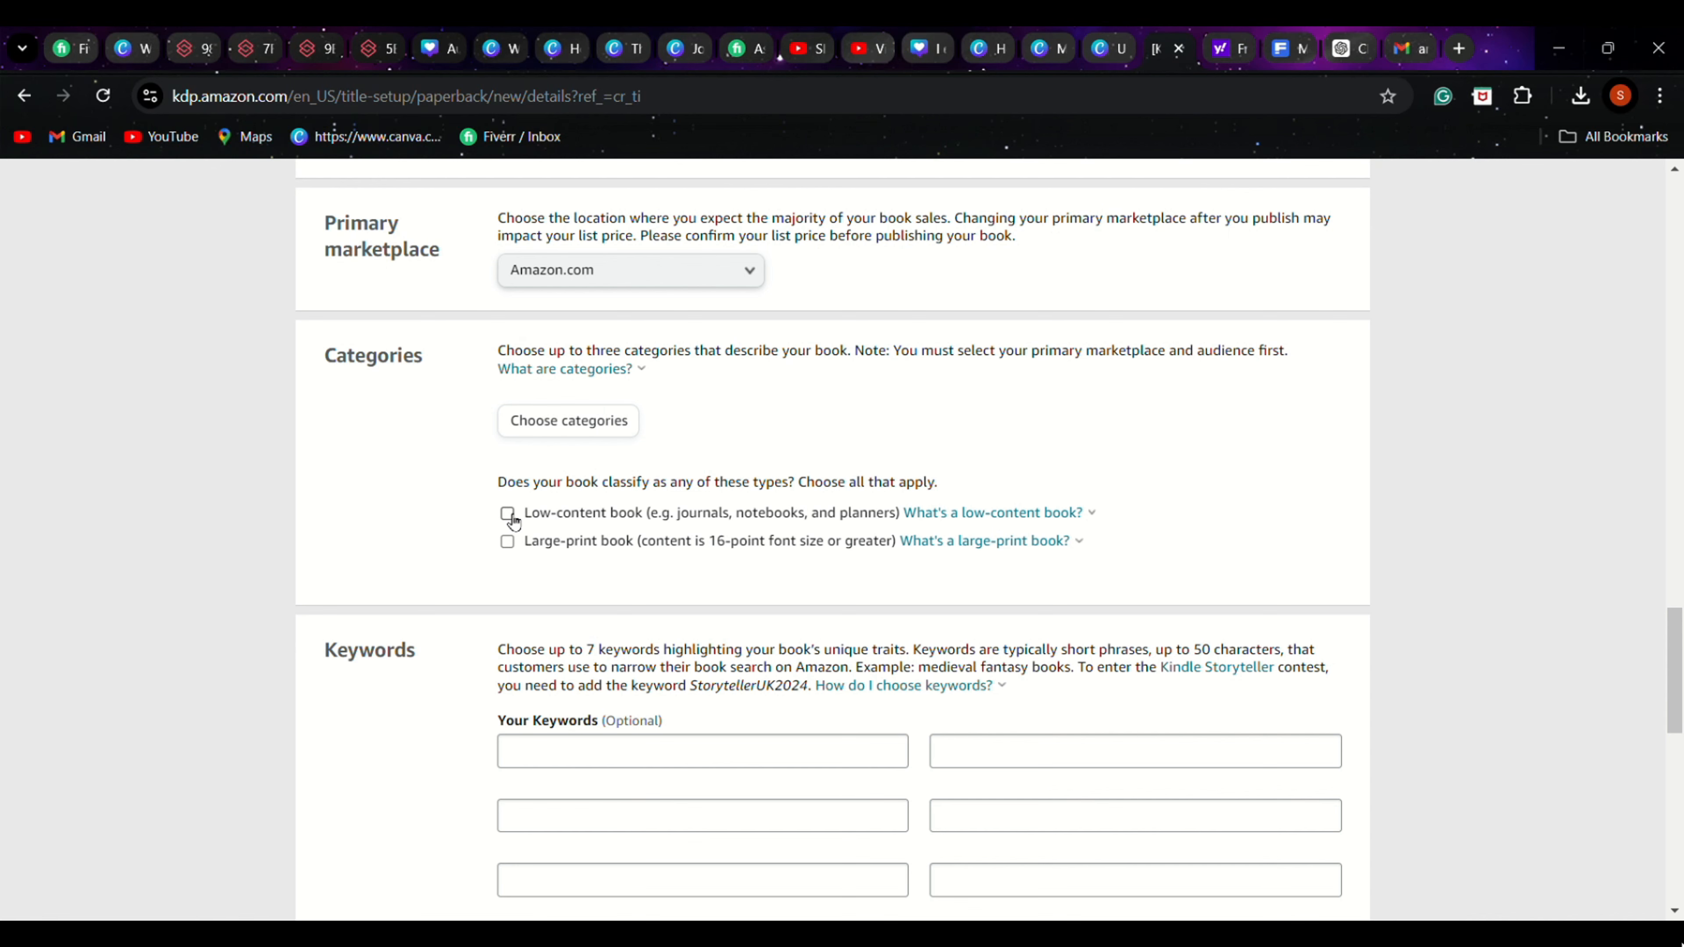
click(511, 518)
Choose the category placements Self-Help › Journal Writing and Education & Teaching › Schools & Teaching › Student Life
click(588, 425)
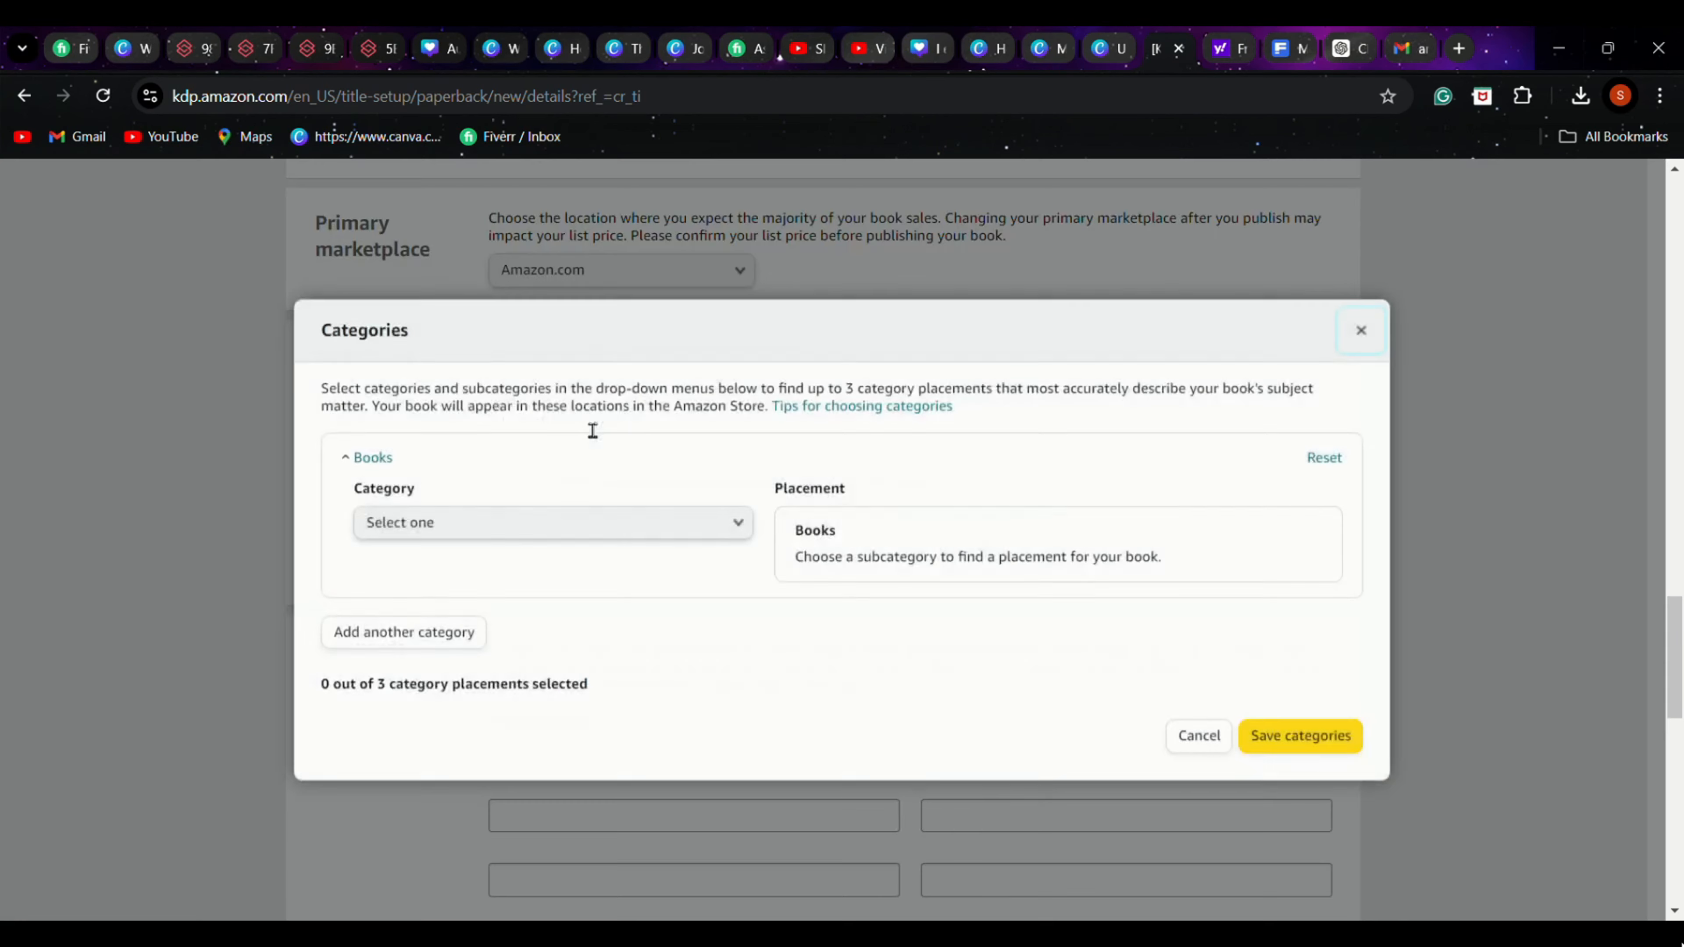
click(507, 524)
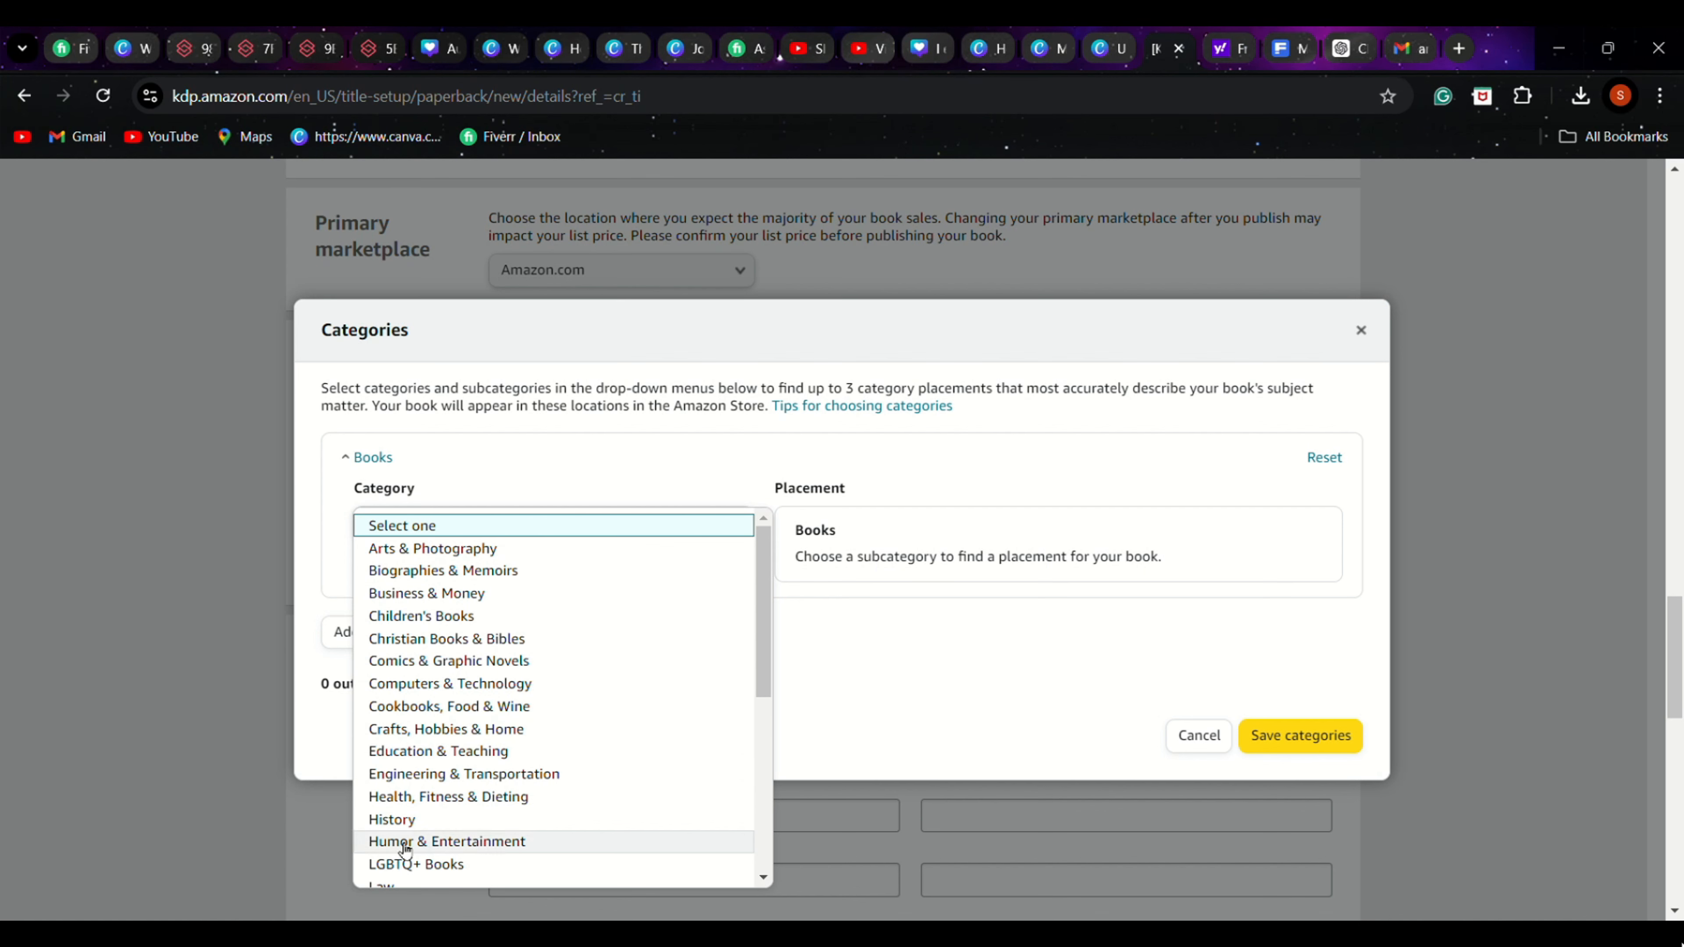
scroll(516, 743, down, 2)
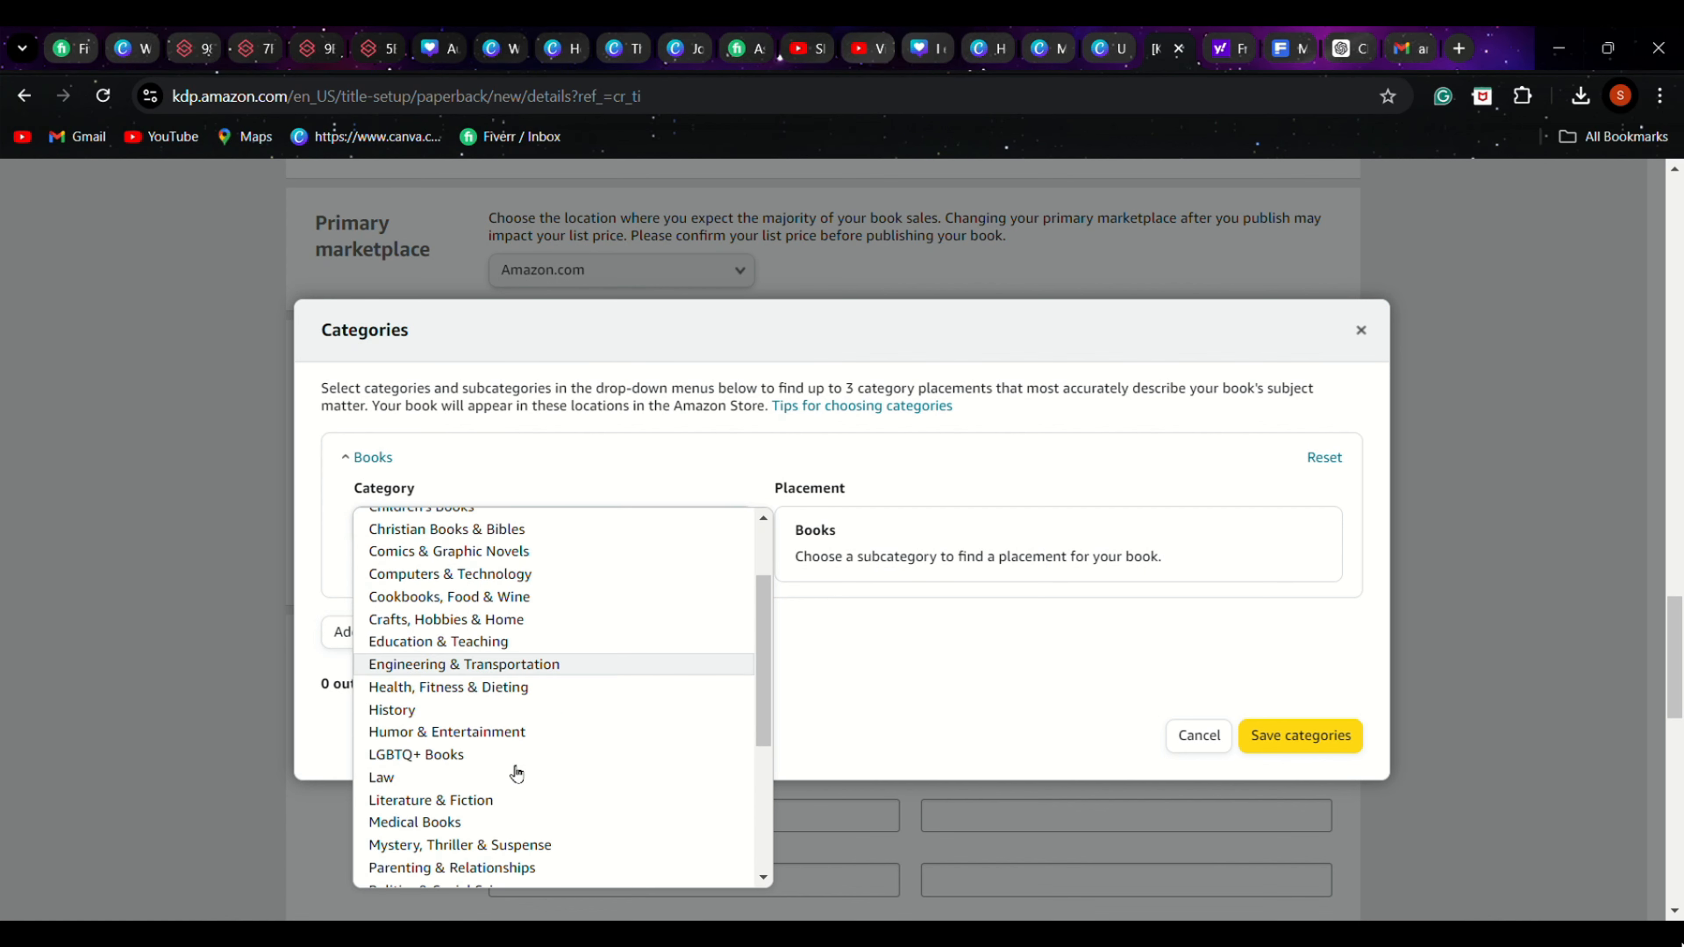
scroll(517, 771, down, 4)
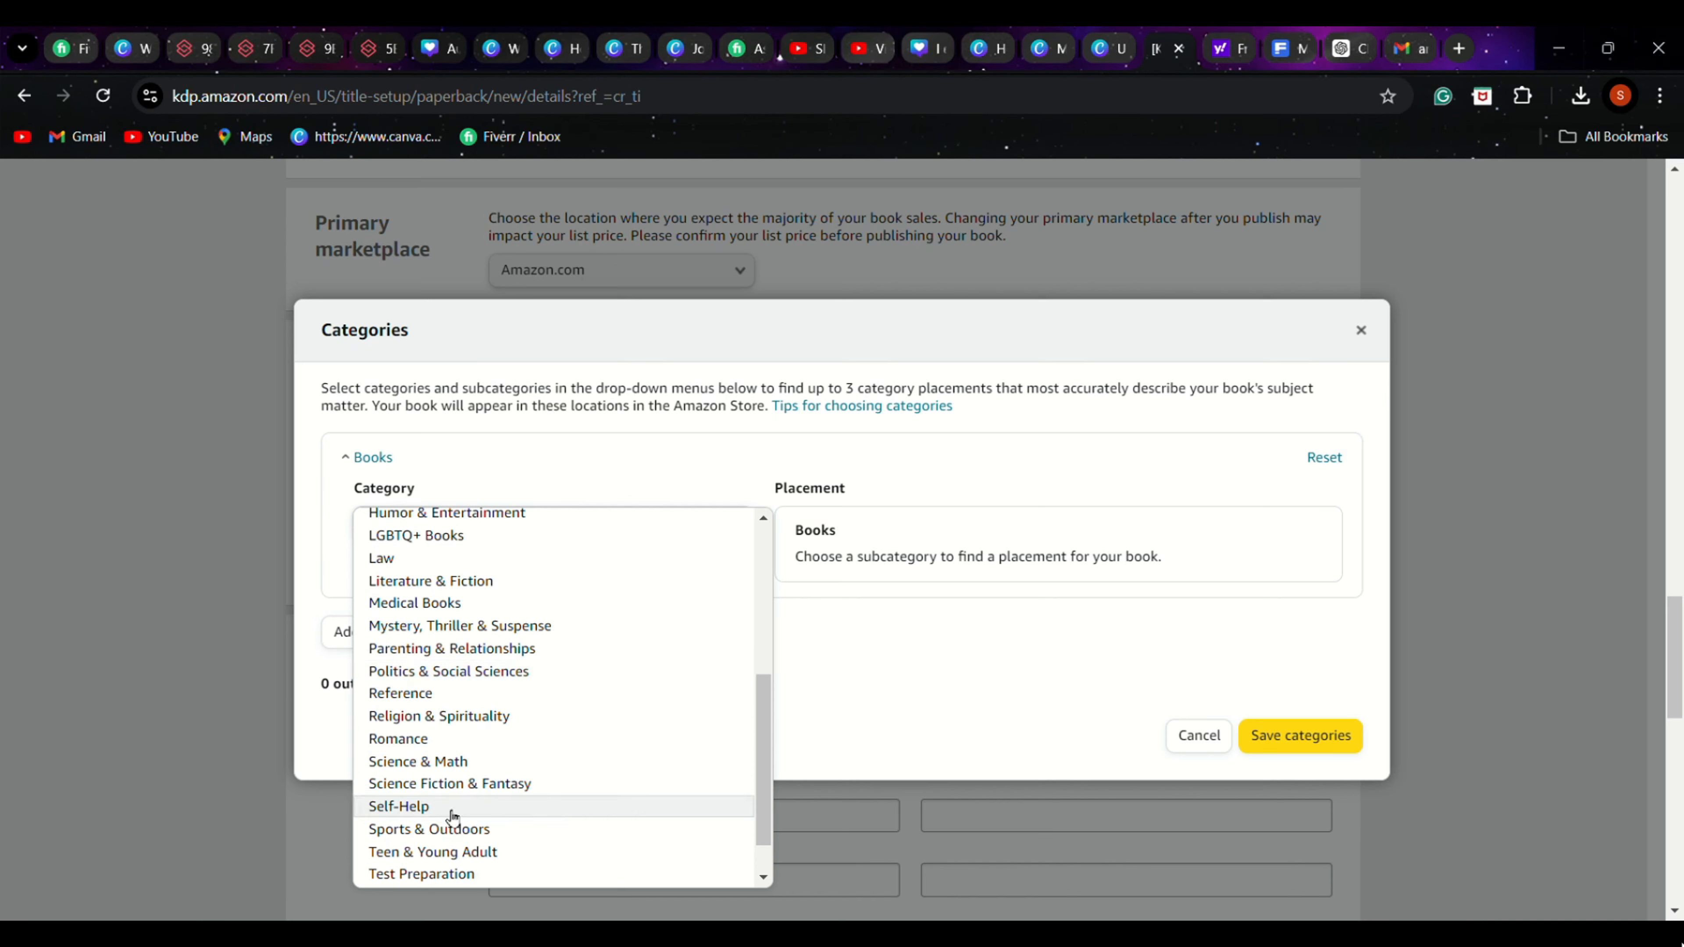
click(424, 806)
scroll(1191, 677, down, 2)
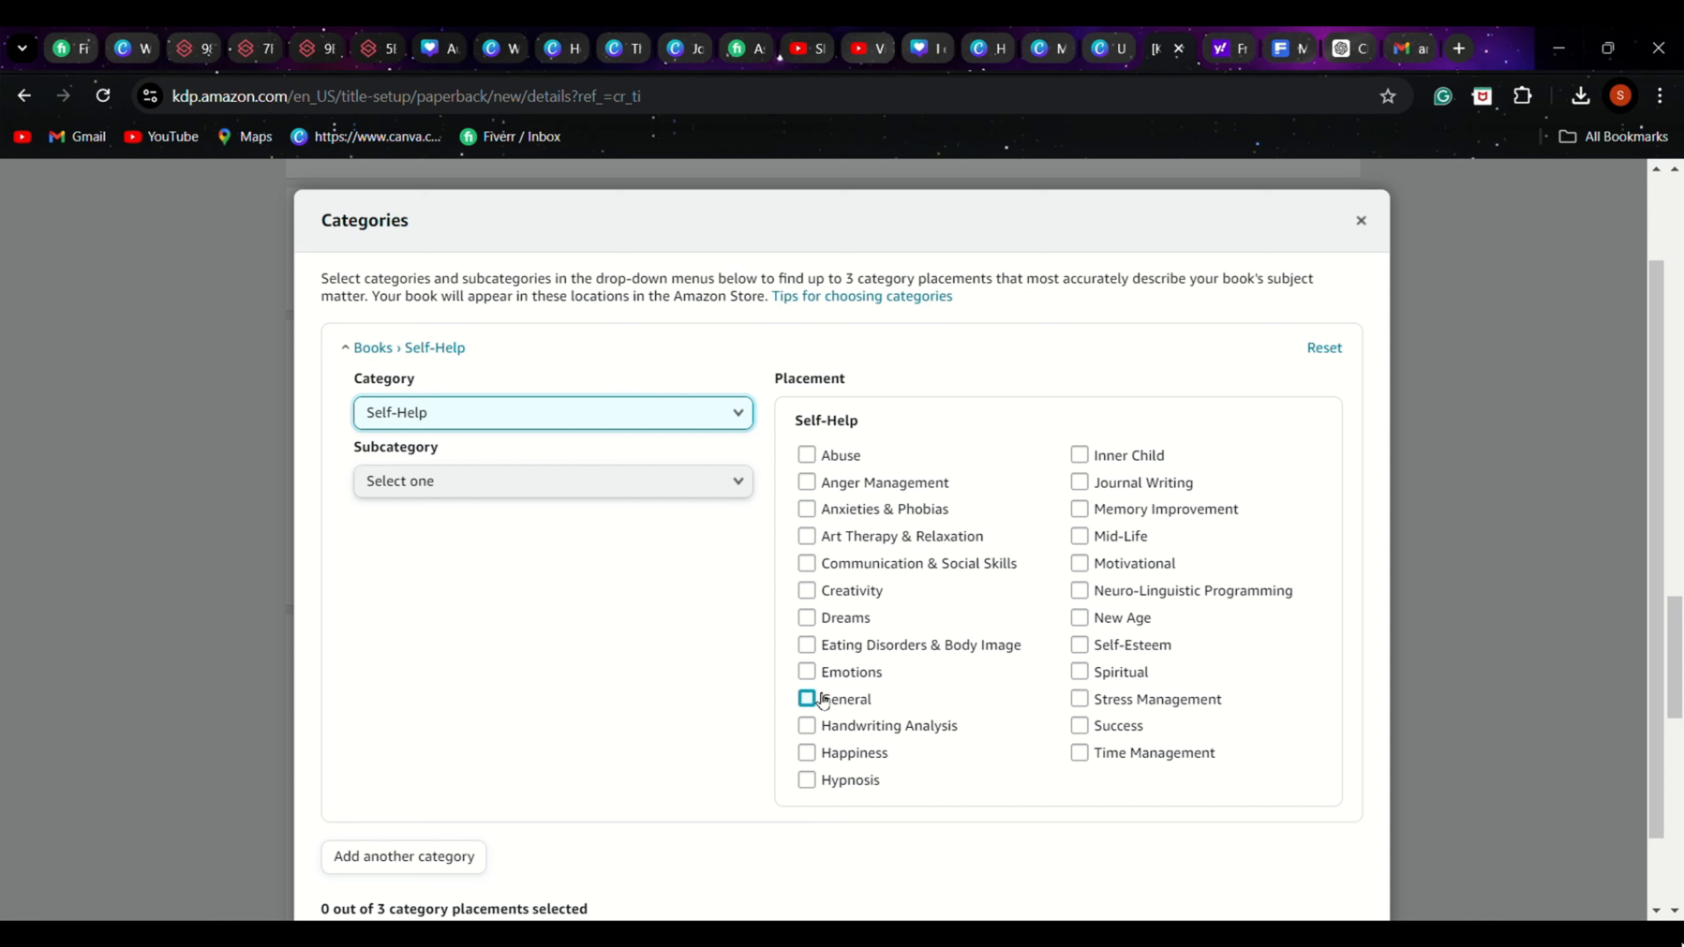
click(1082, 484)
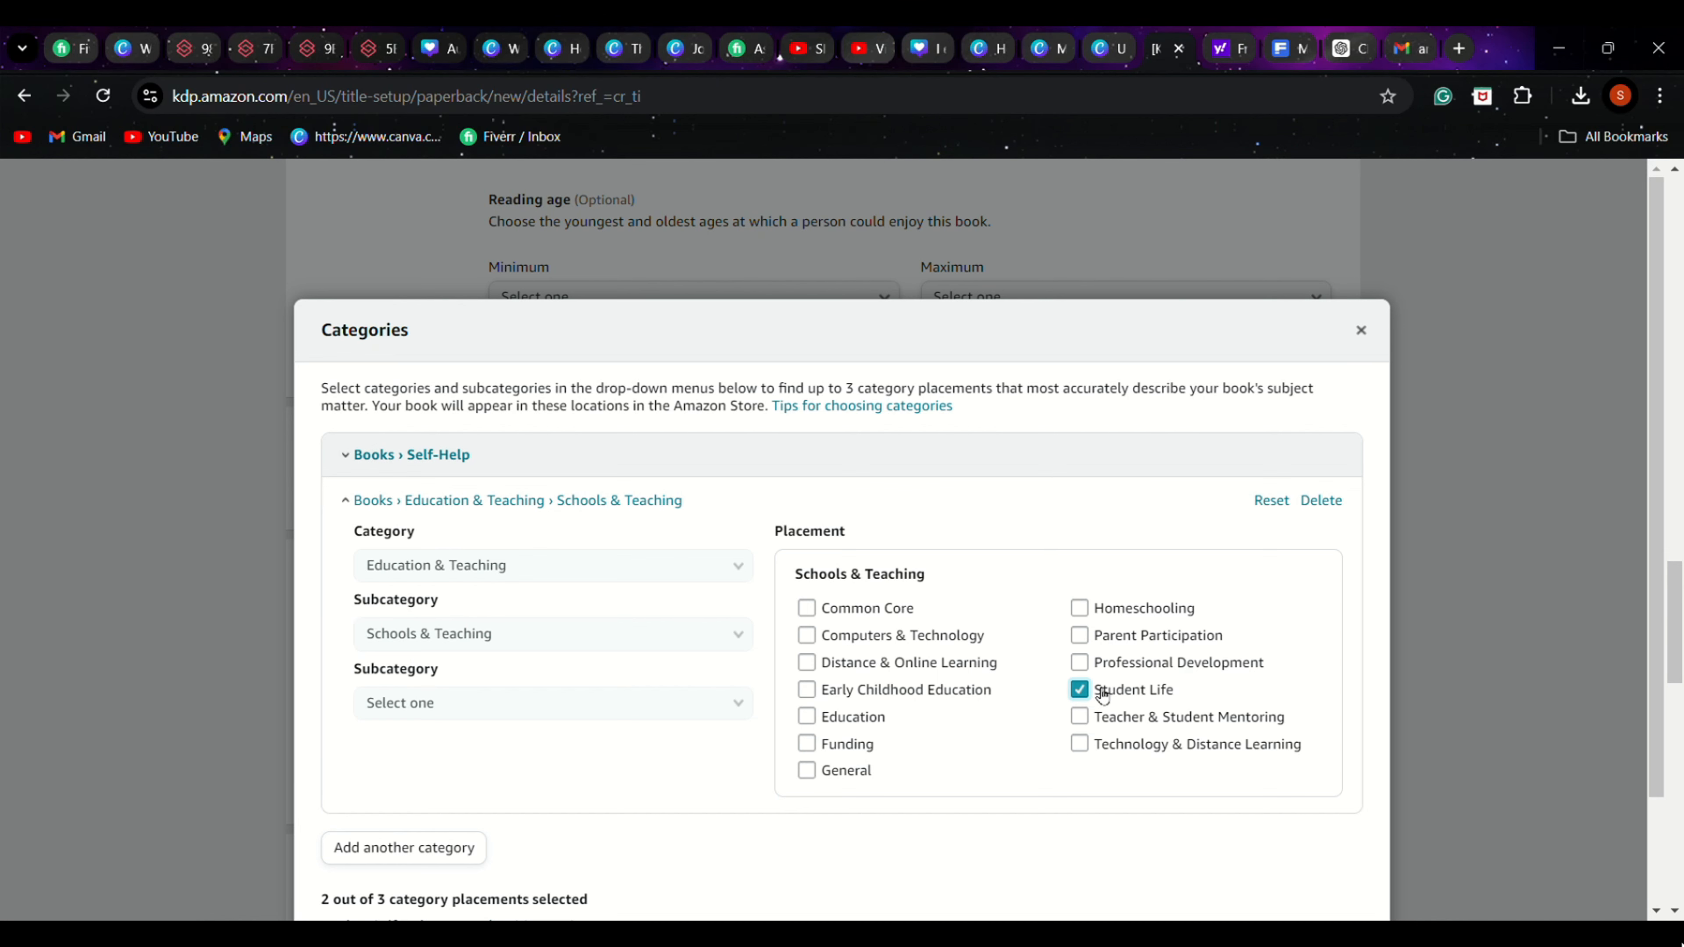
Add Self-Help › Personal Transformation › Self Help as the third category placement and save the categories
scroll(1353, 589, down, 2)
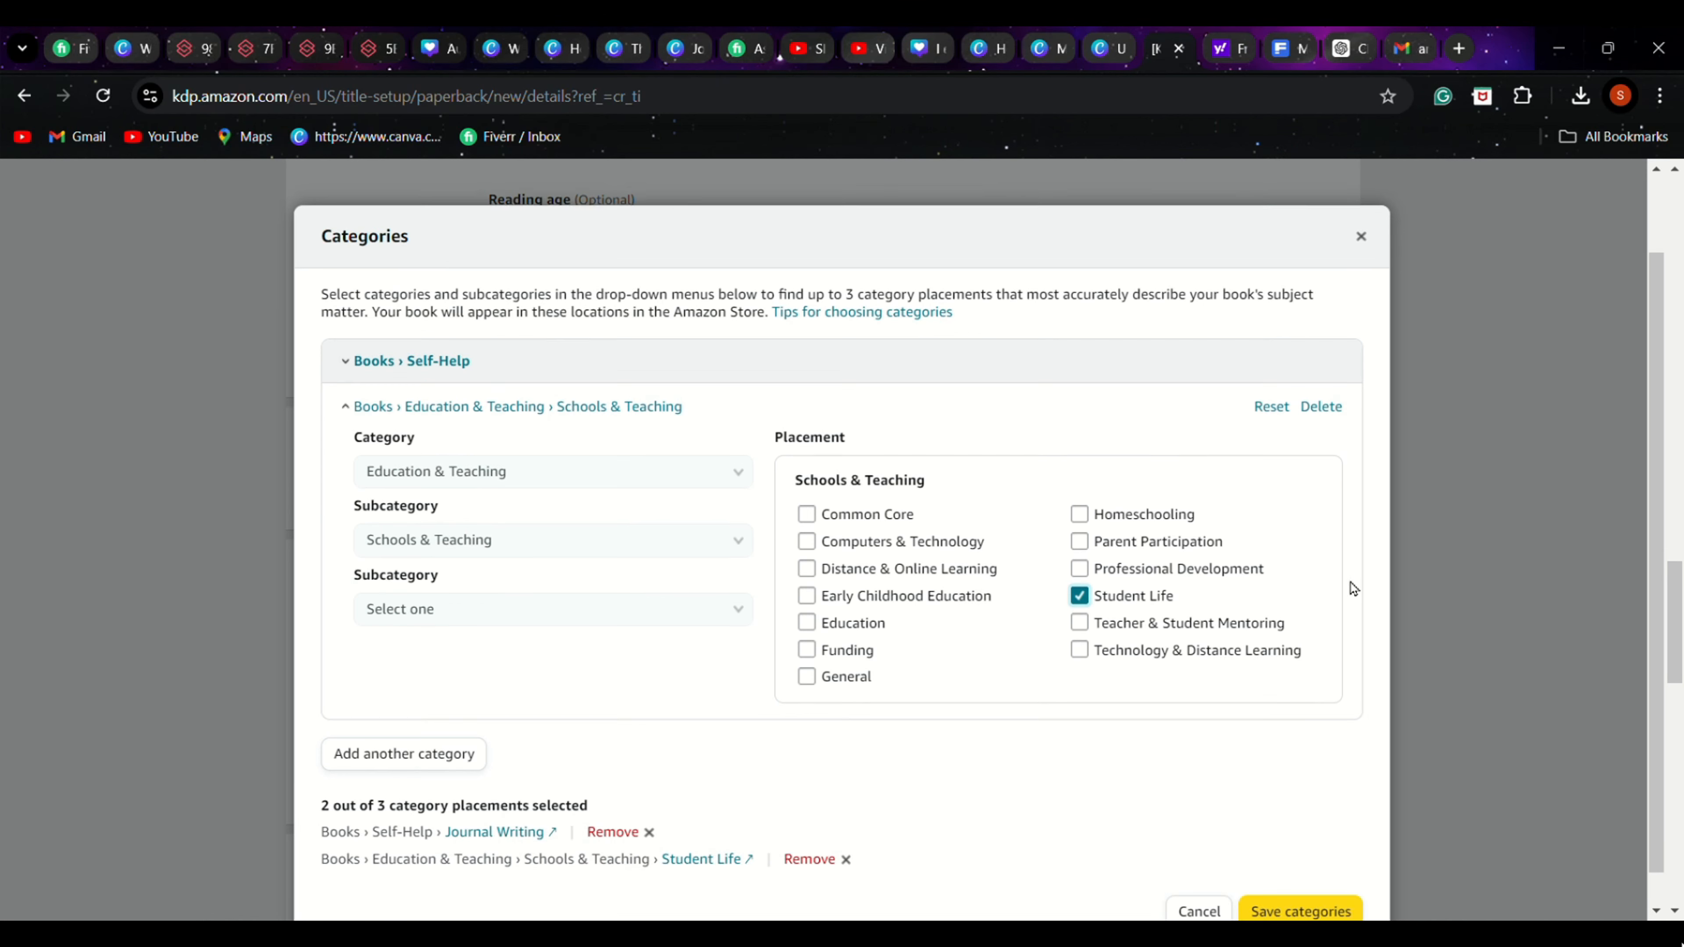
scroll(1352, 588, down, 1)
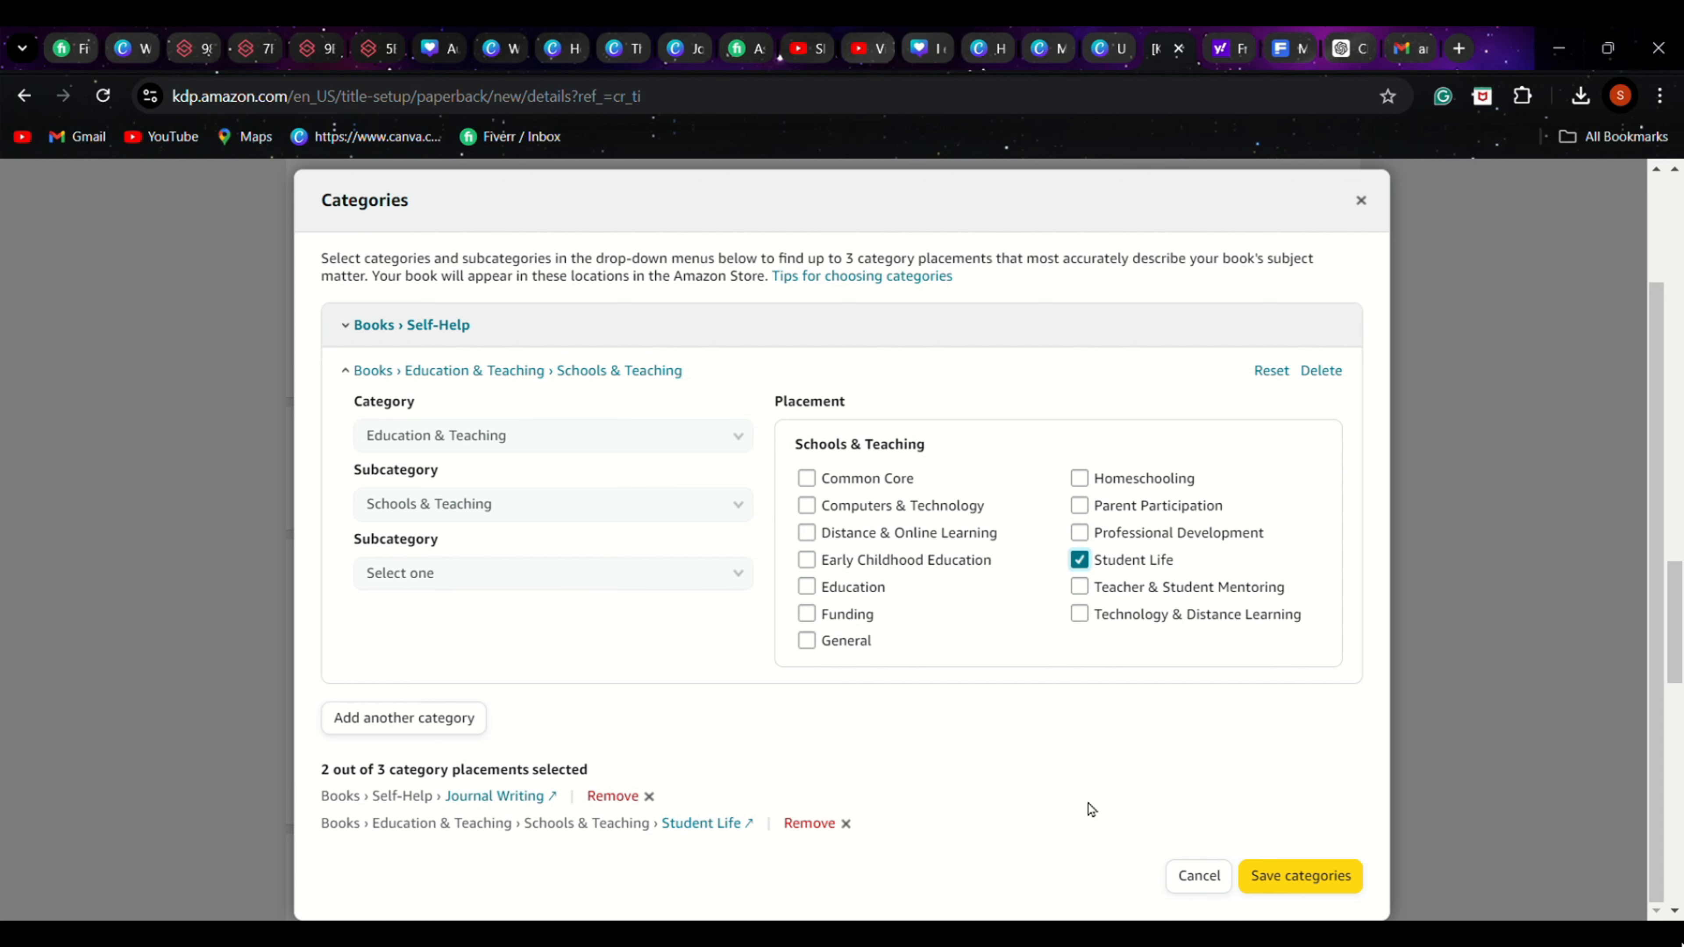
click(441, 734)
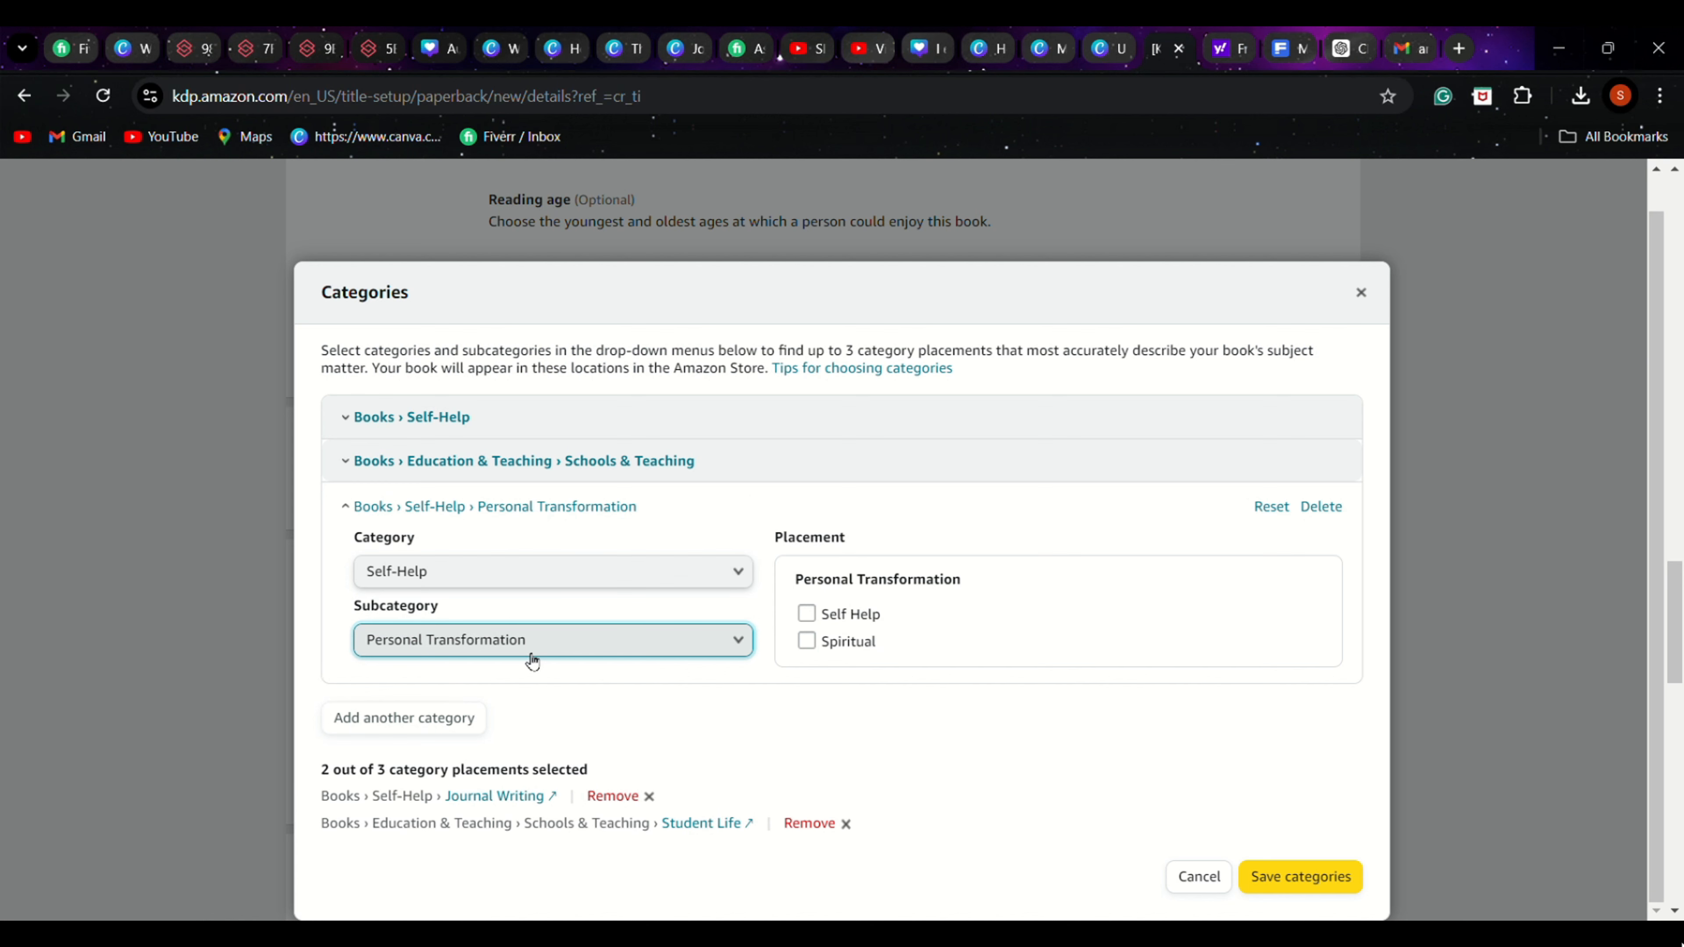
click(806, 613)
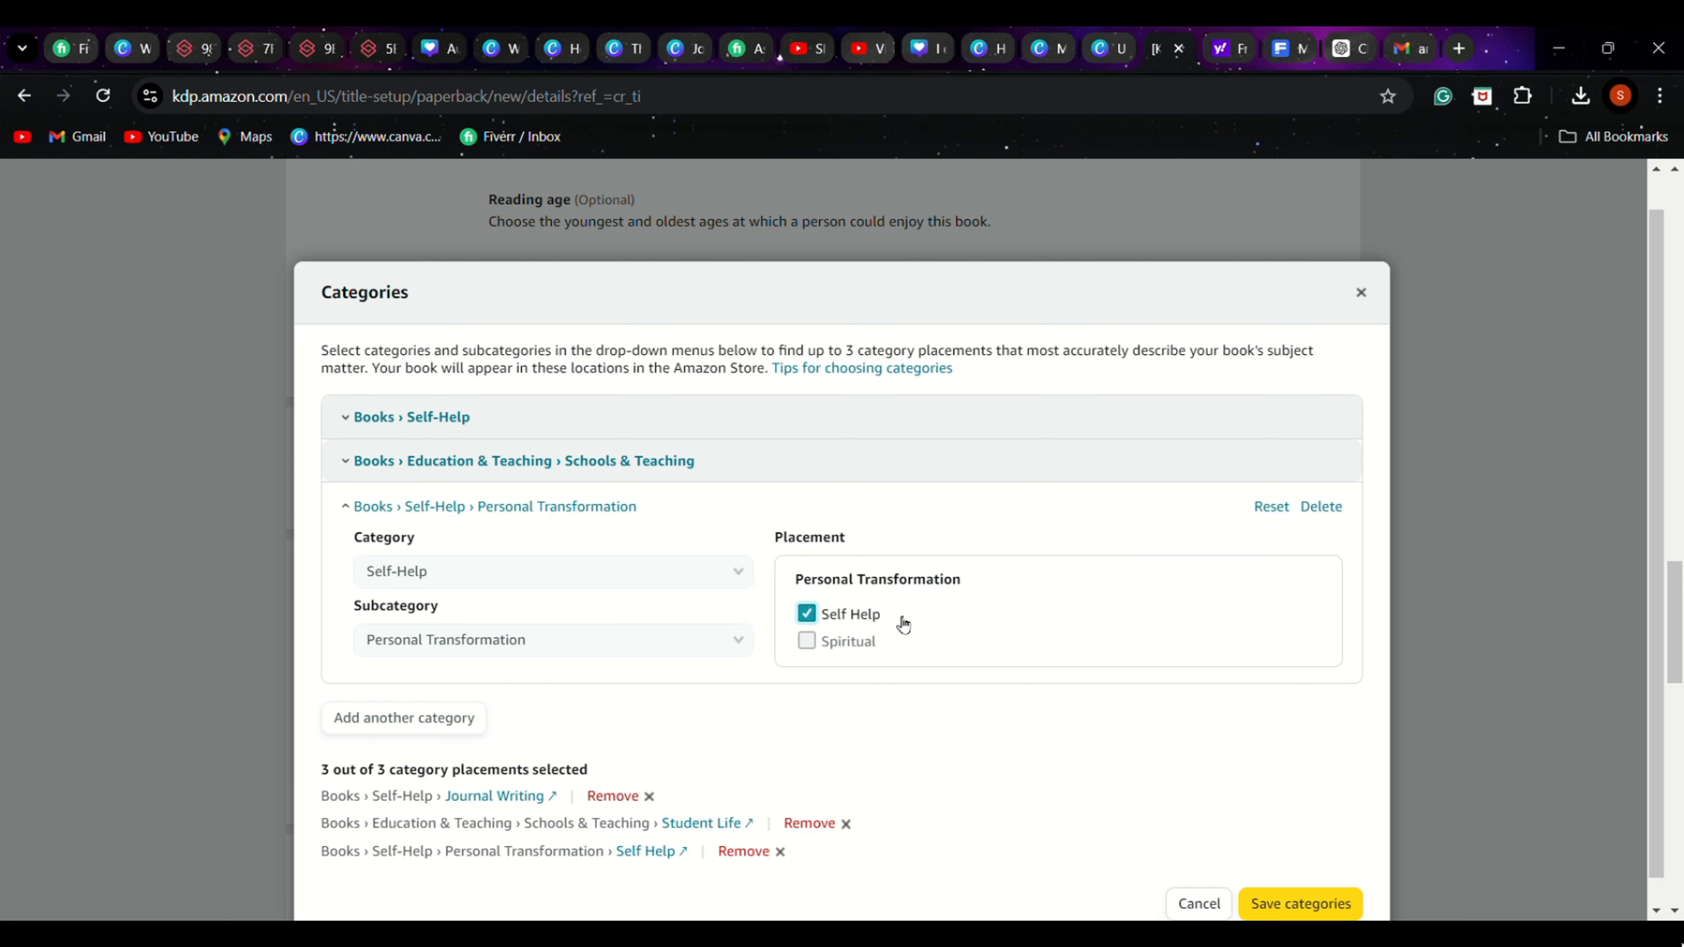
click(1280, 891)
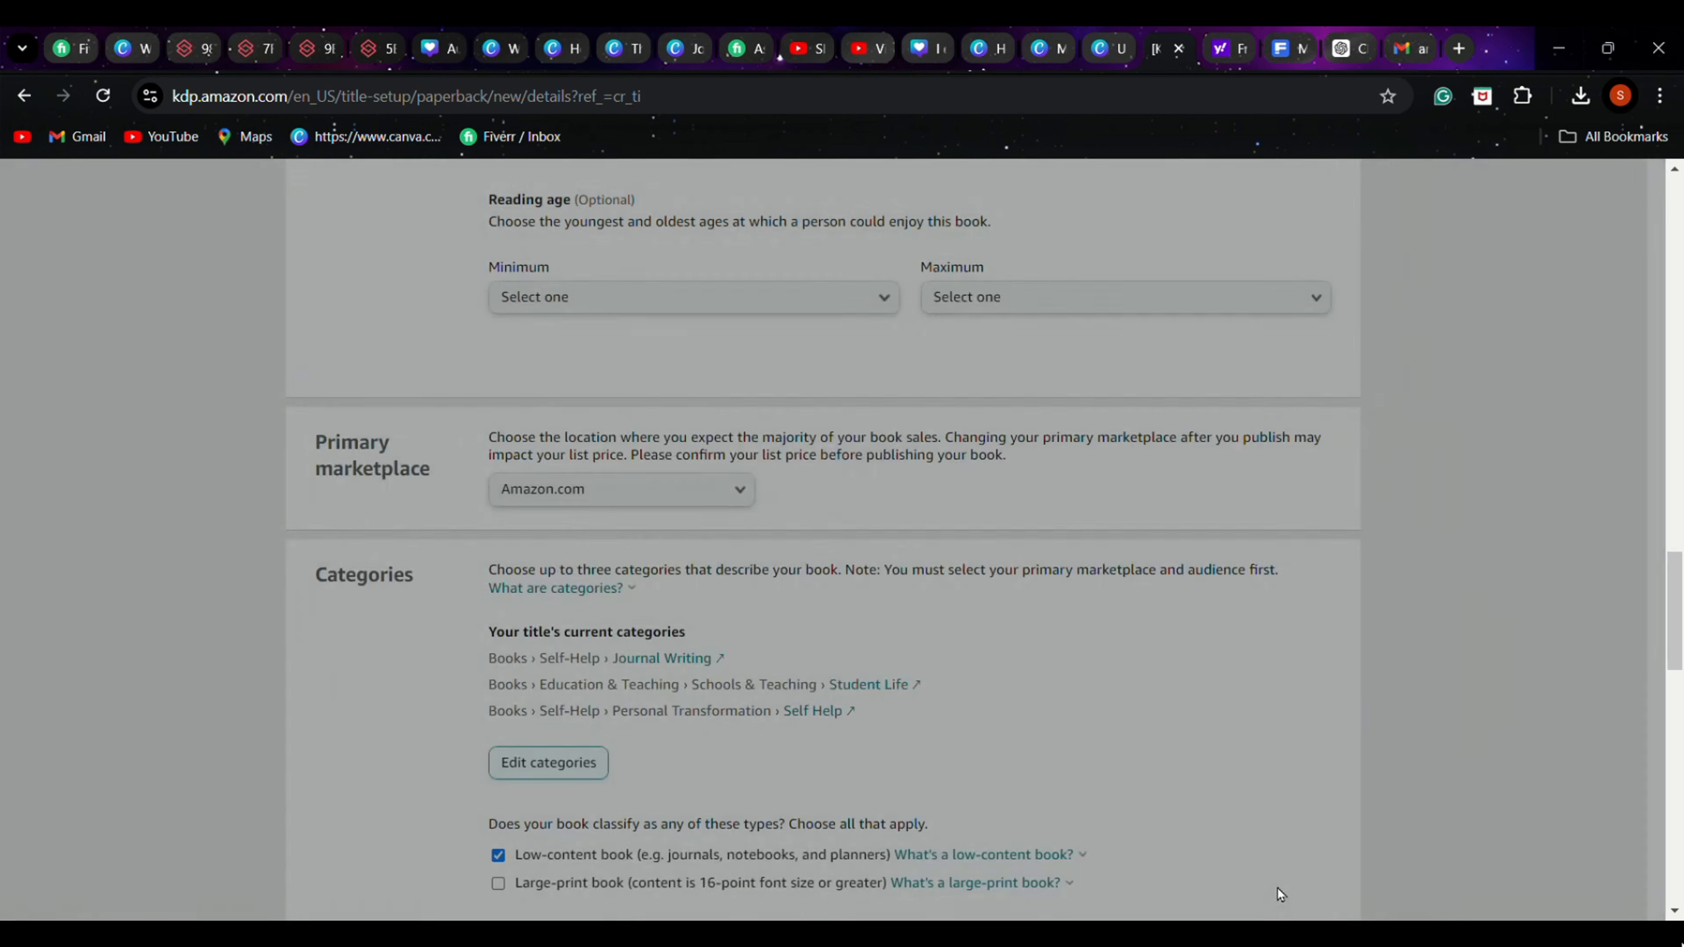
Enter "preety journal for 10 year girl" as the first keyword
scroll(1436, 748, down, 8)
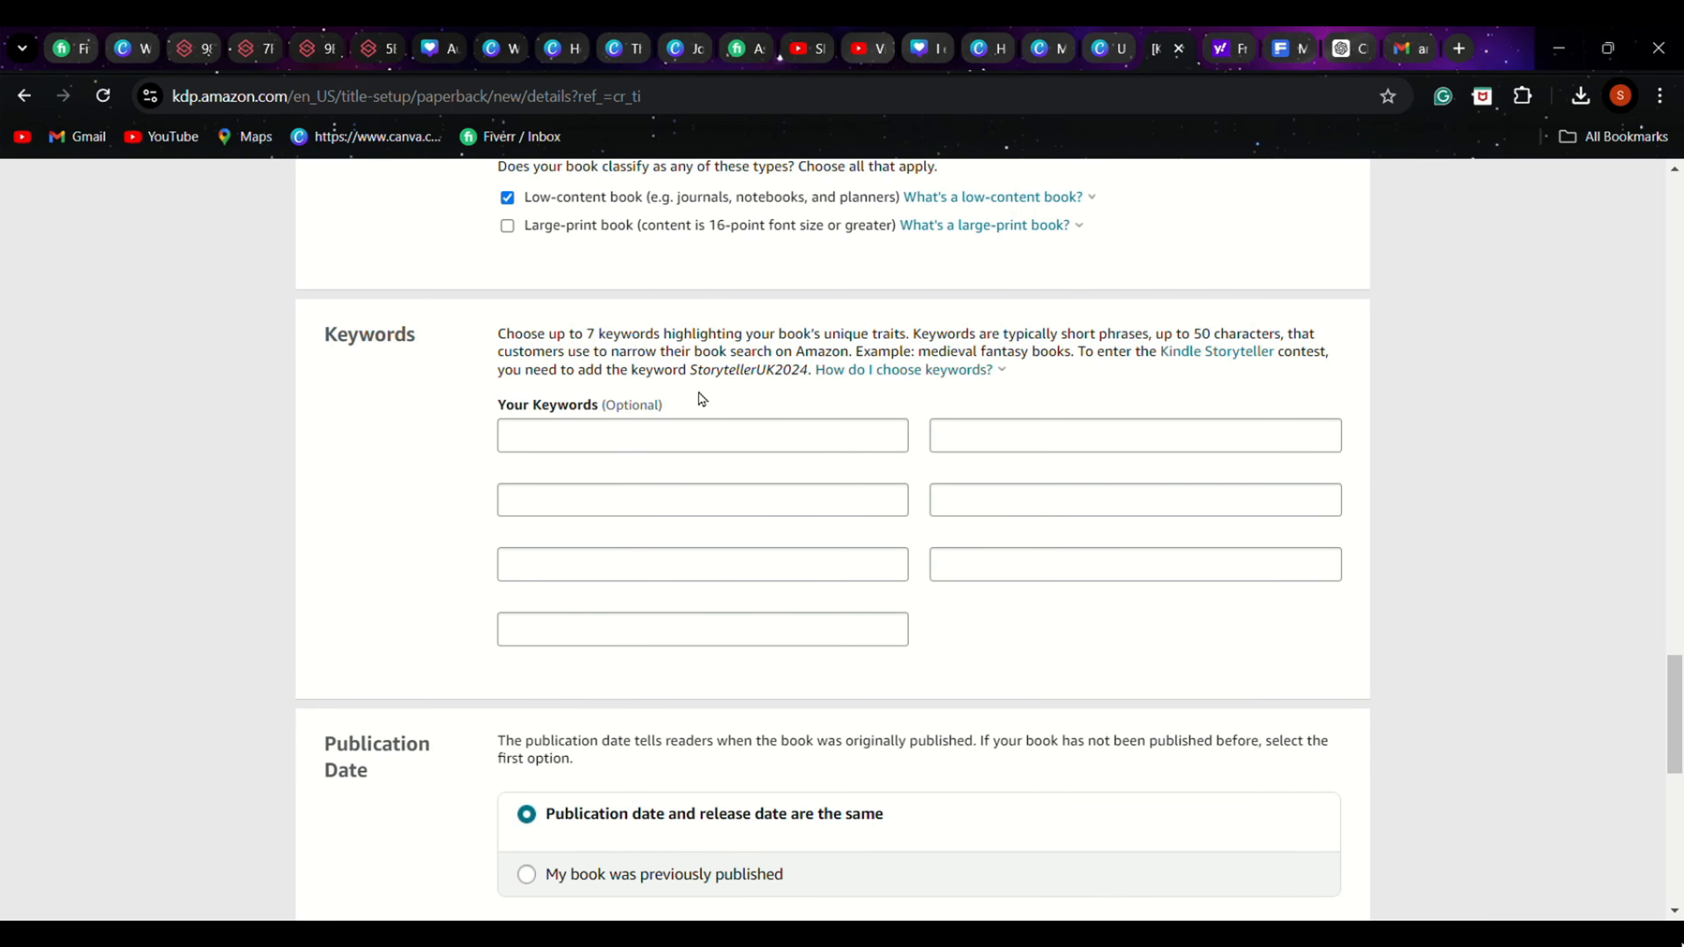
click(531, 443)
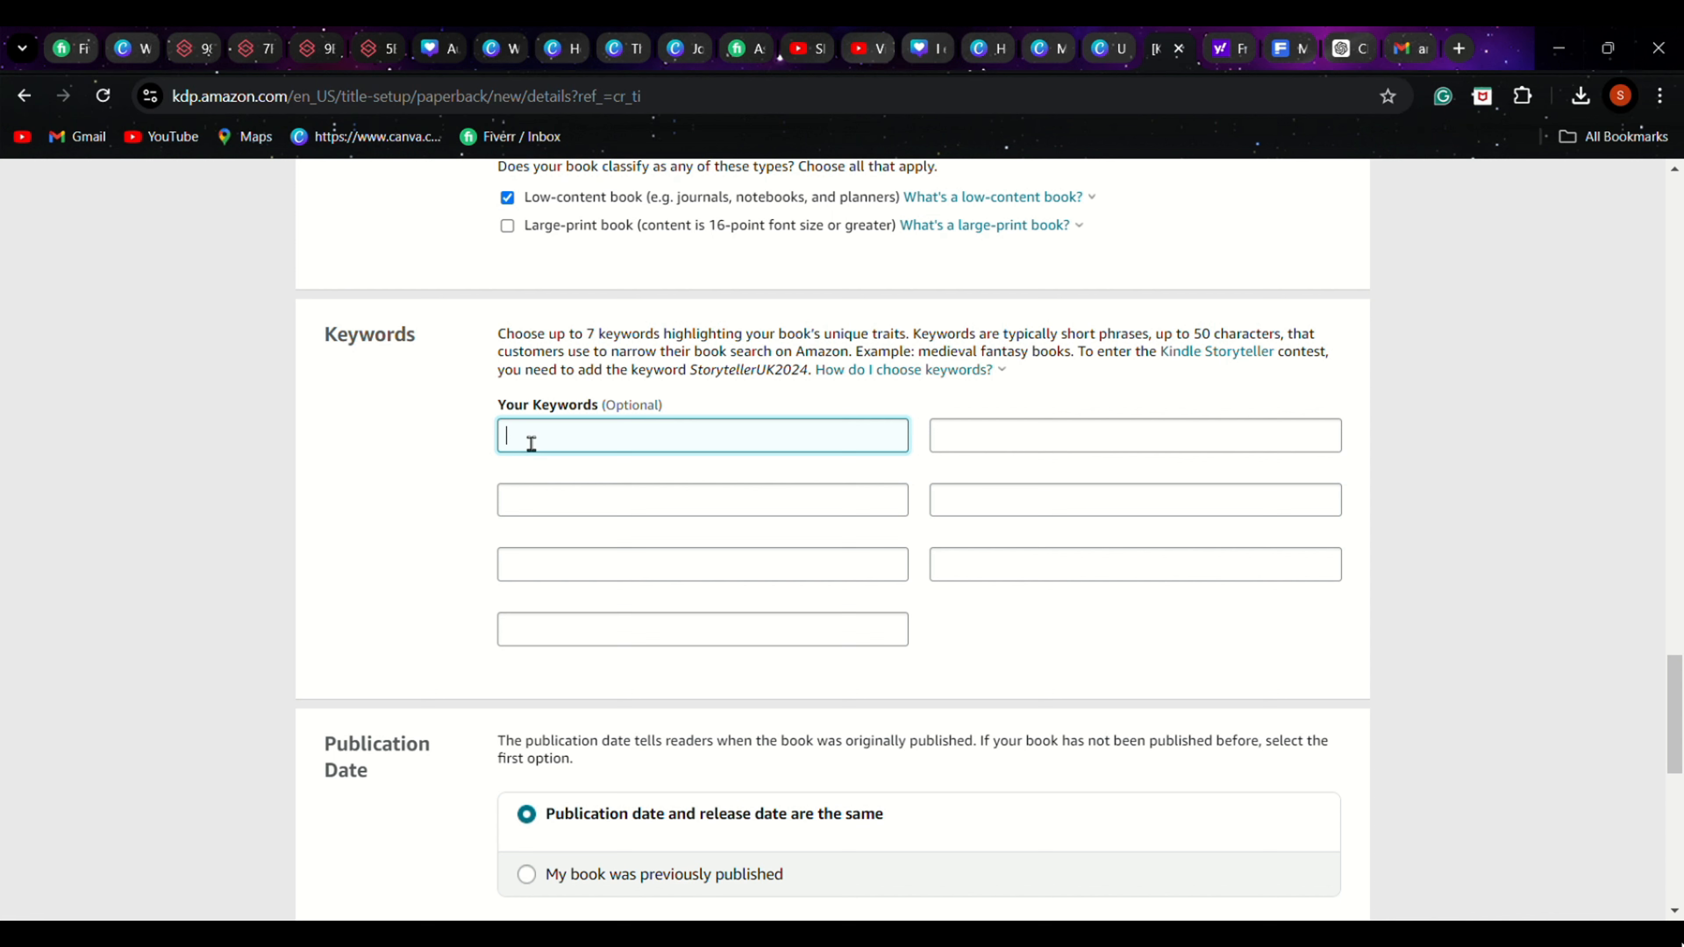
text(pretty journal)
text( for)
text( 10 ye)
text(ras)
key(BackSpace)
key(BackSpace)
key(BackSpace)
text(ars)
text(g)
text(il)
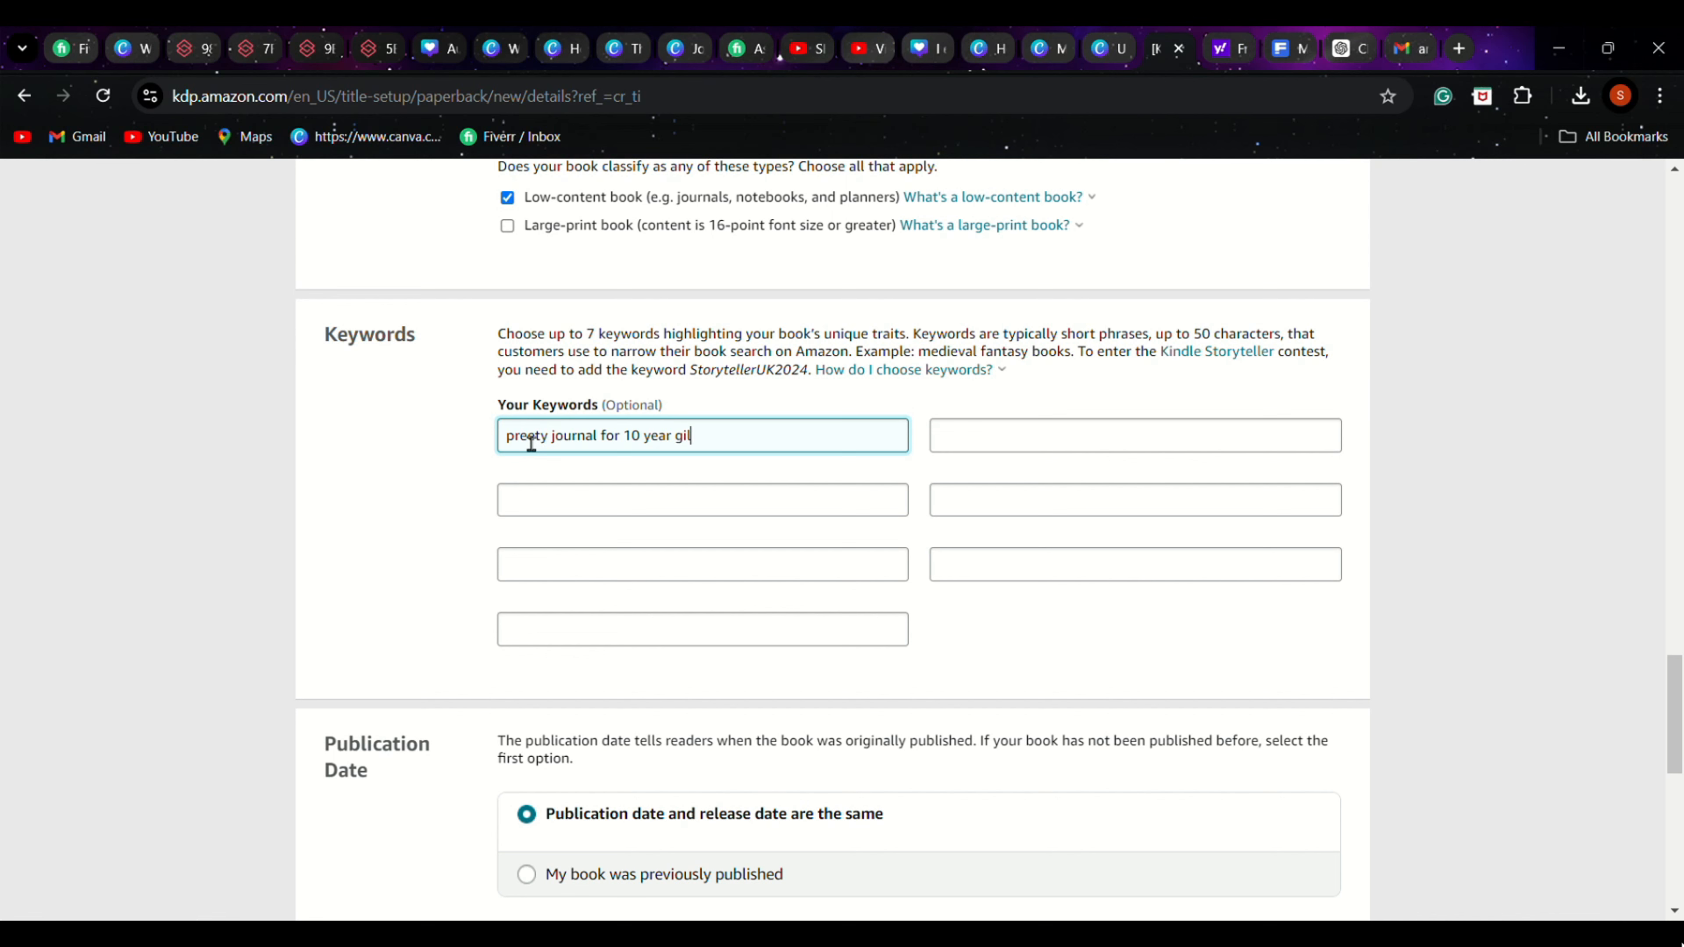
key(BackSpace)
text(rl)
click(973, 446)
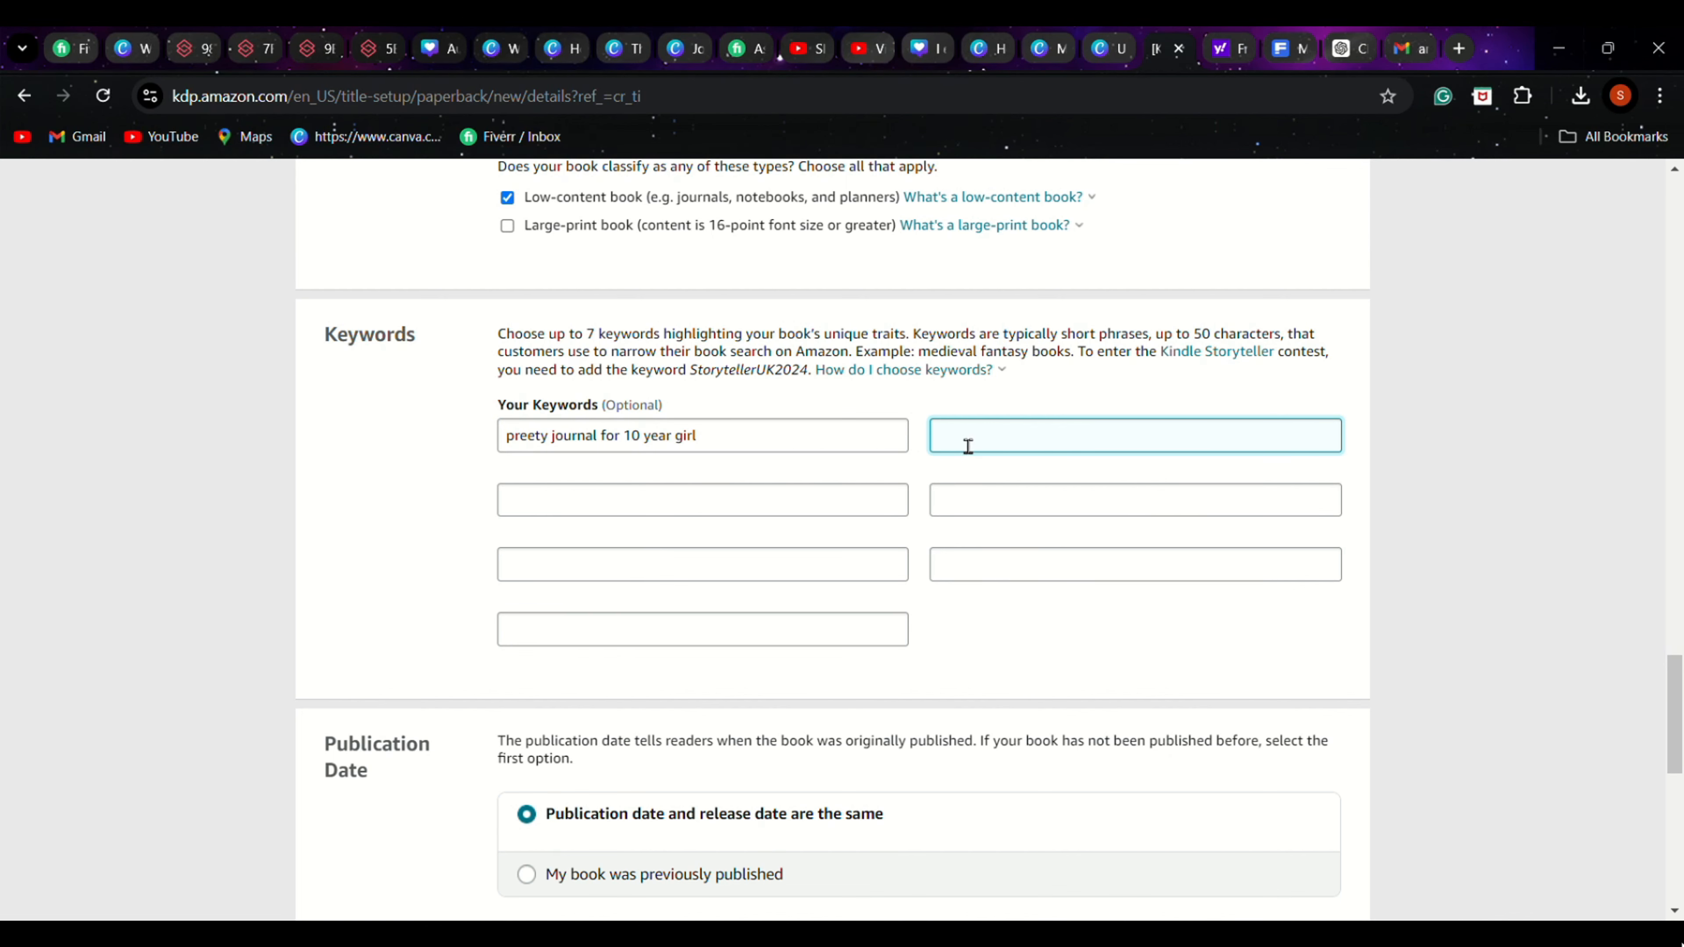
Review the book title and subtitle wording for terms already used, and return to the Keywords section
scroll(967, 446, up, 15)
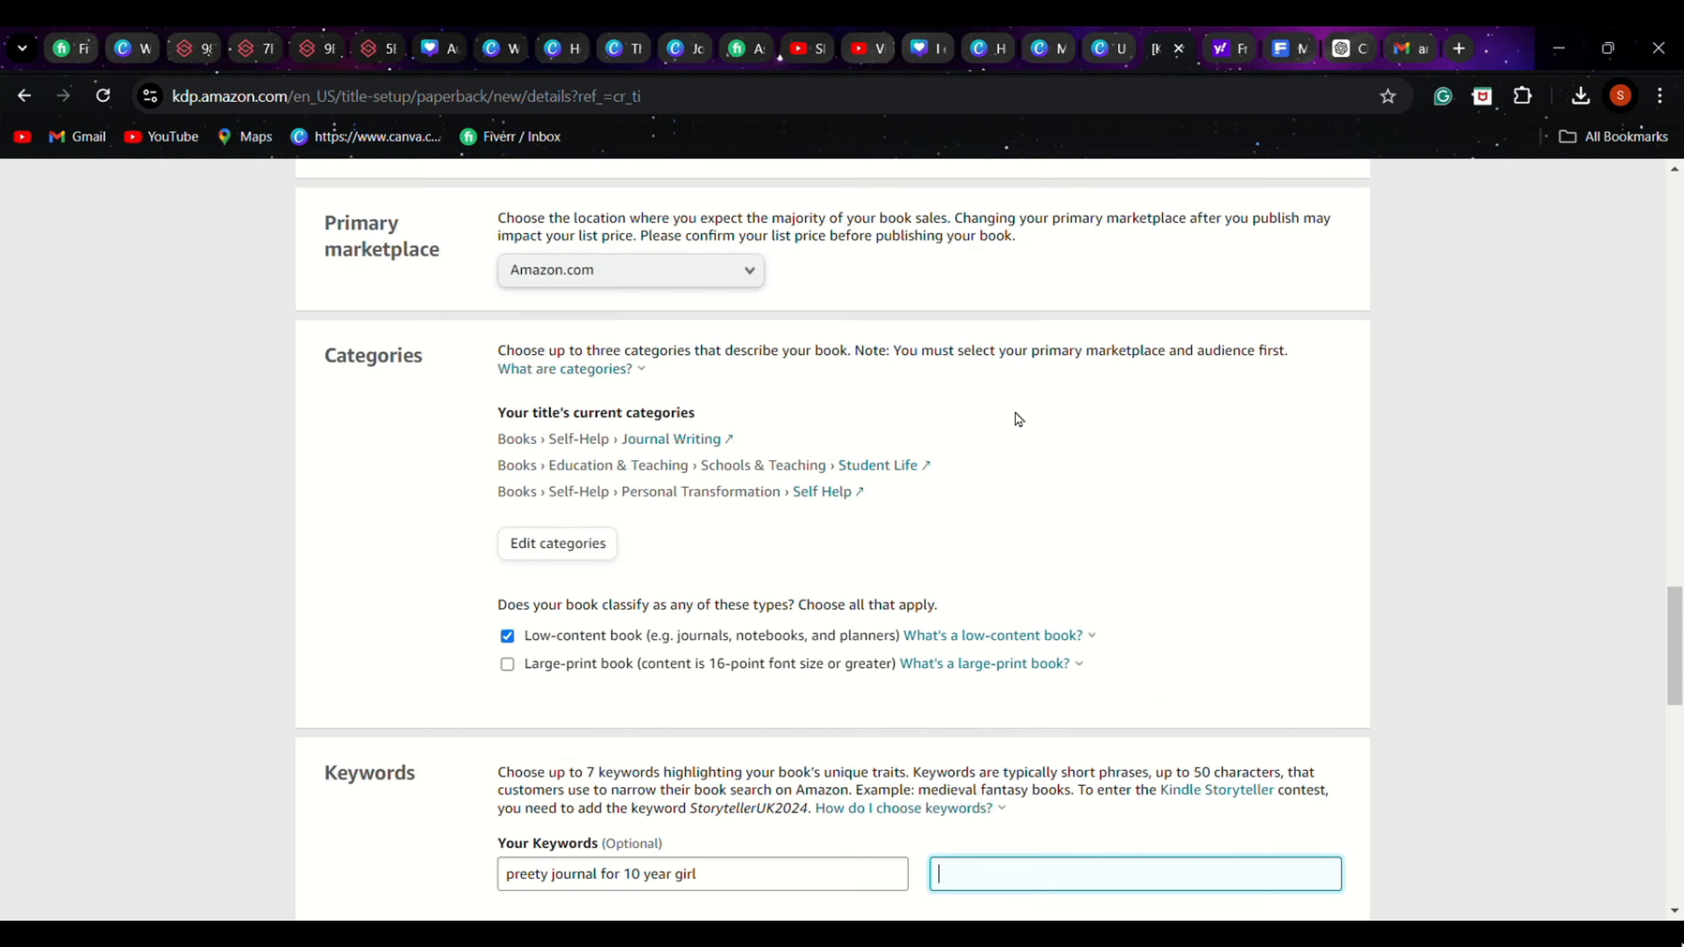
scroll(1363, 650, up, 15)
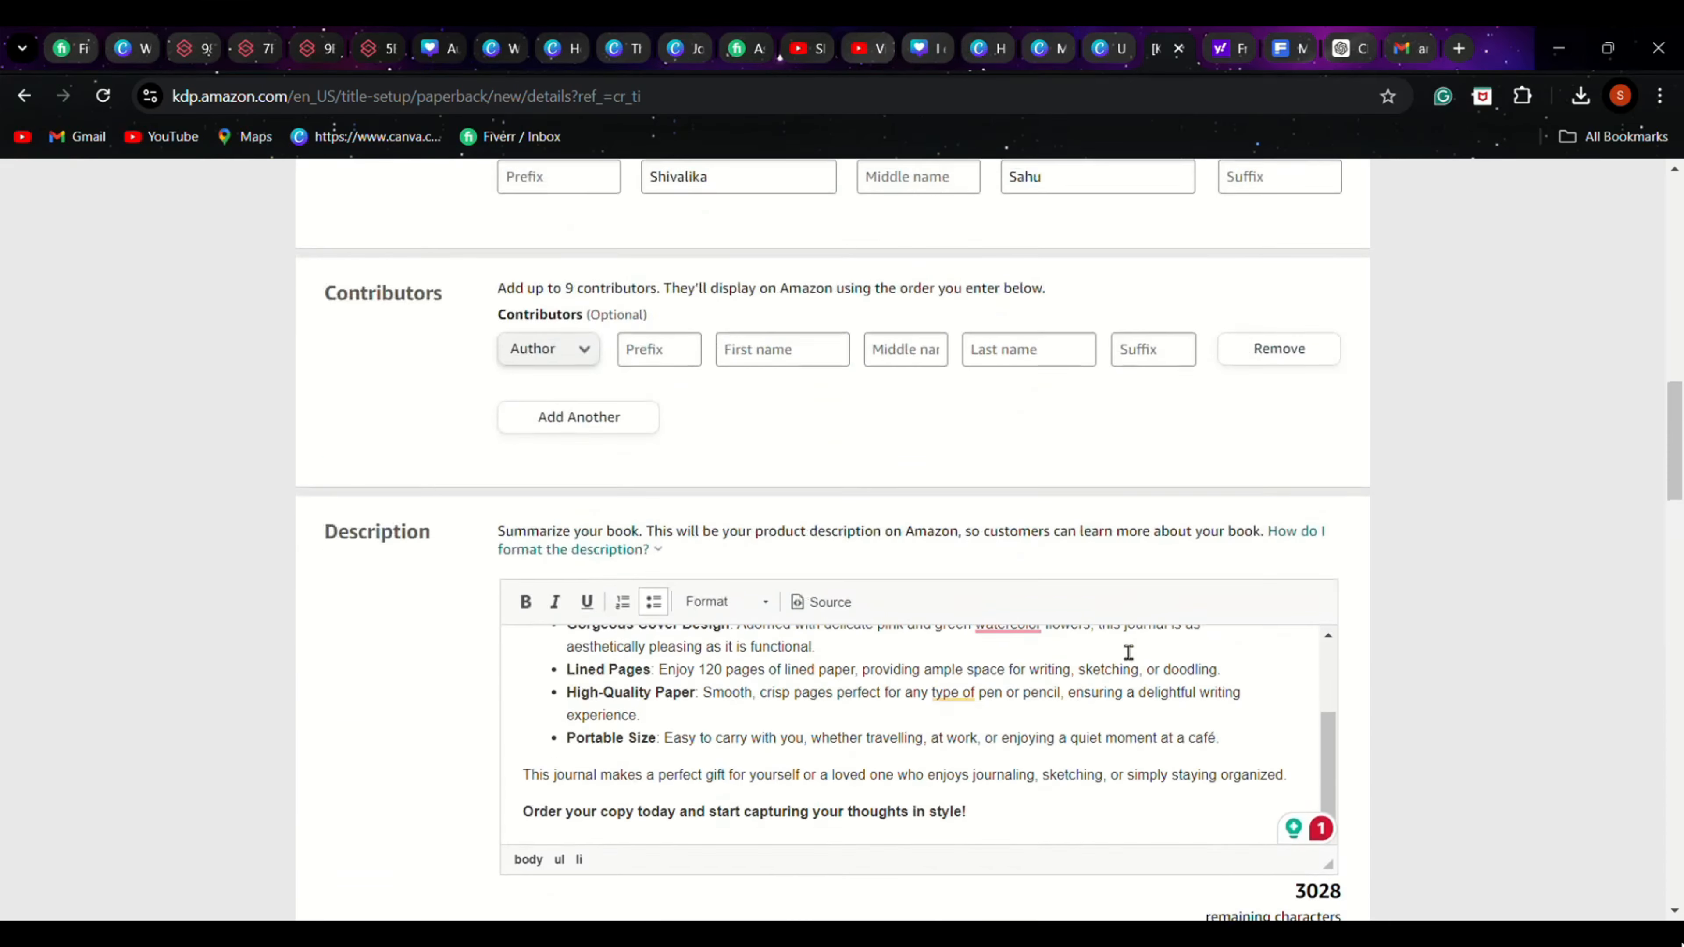
scroll(1233, 648, up, 3)
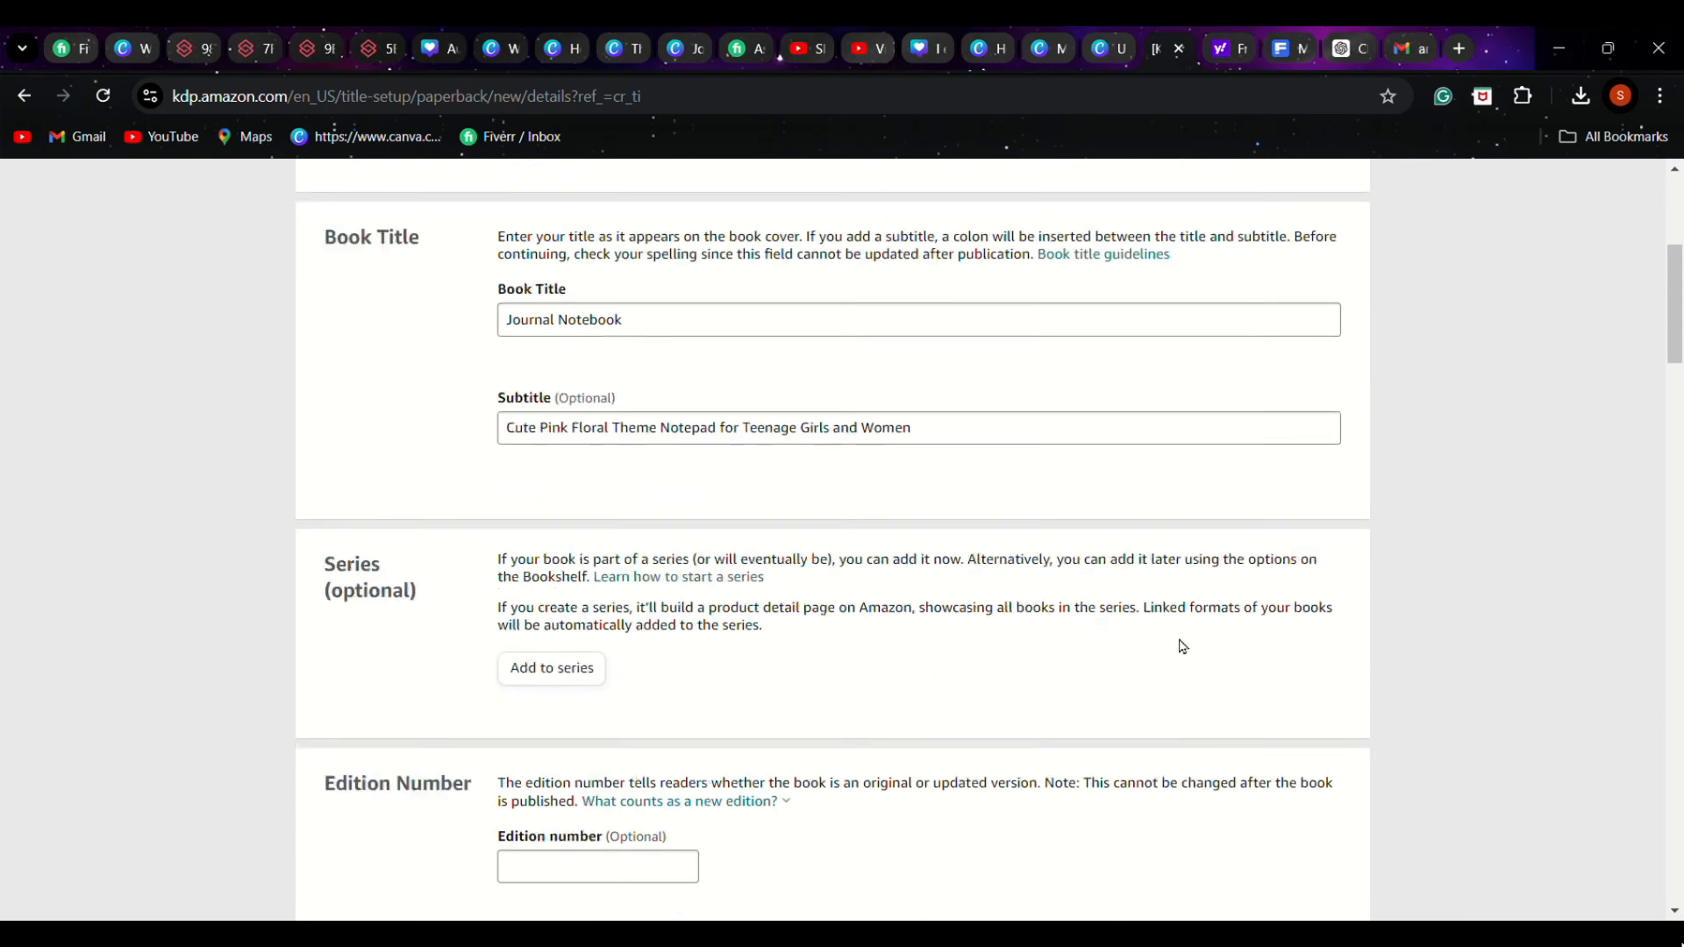
double_click(557, 428)
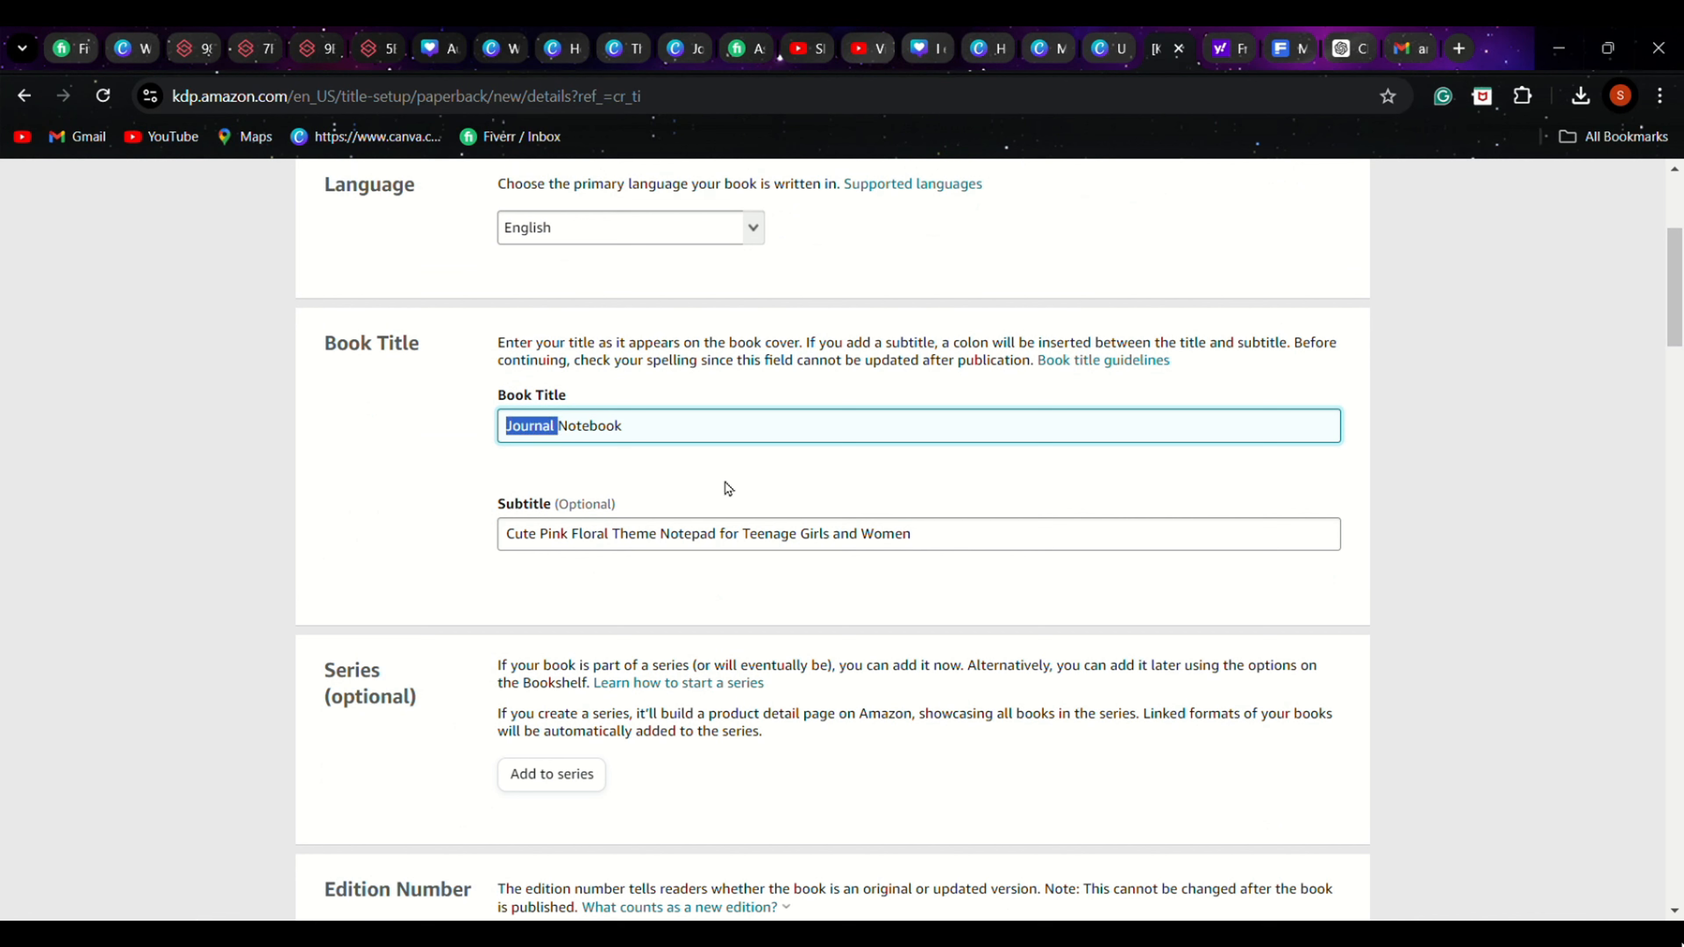
double_click(637, 550)
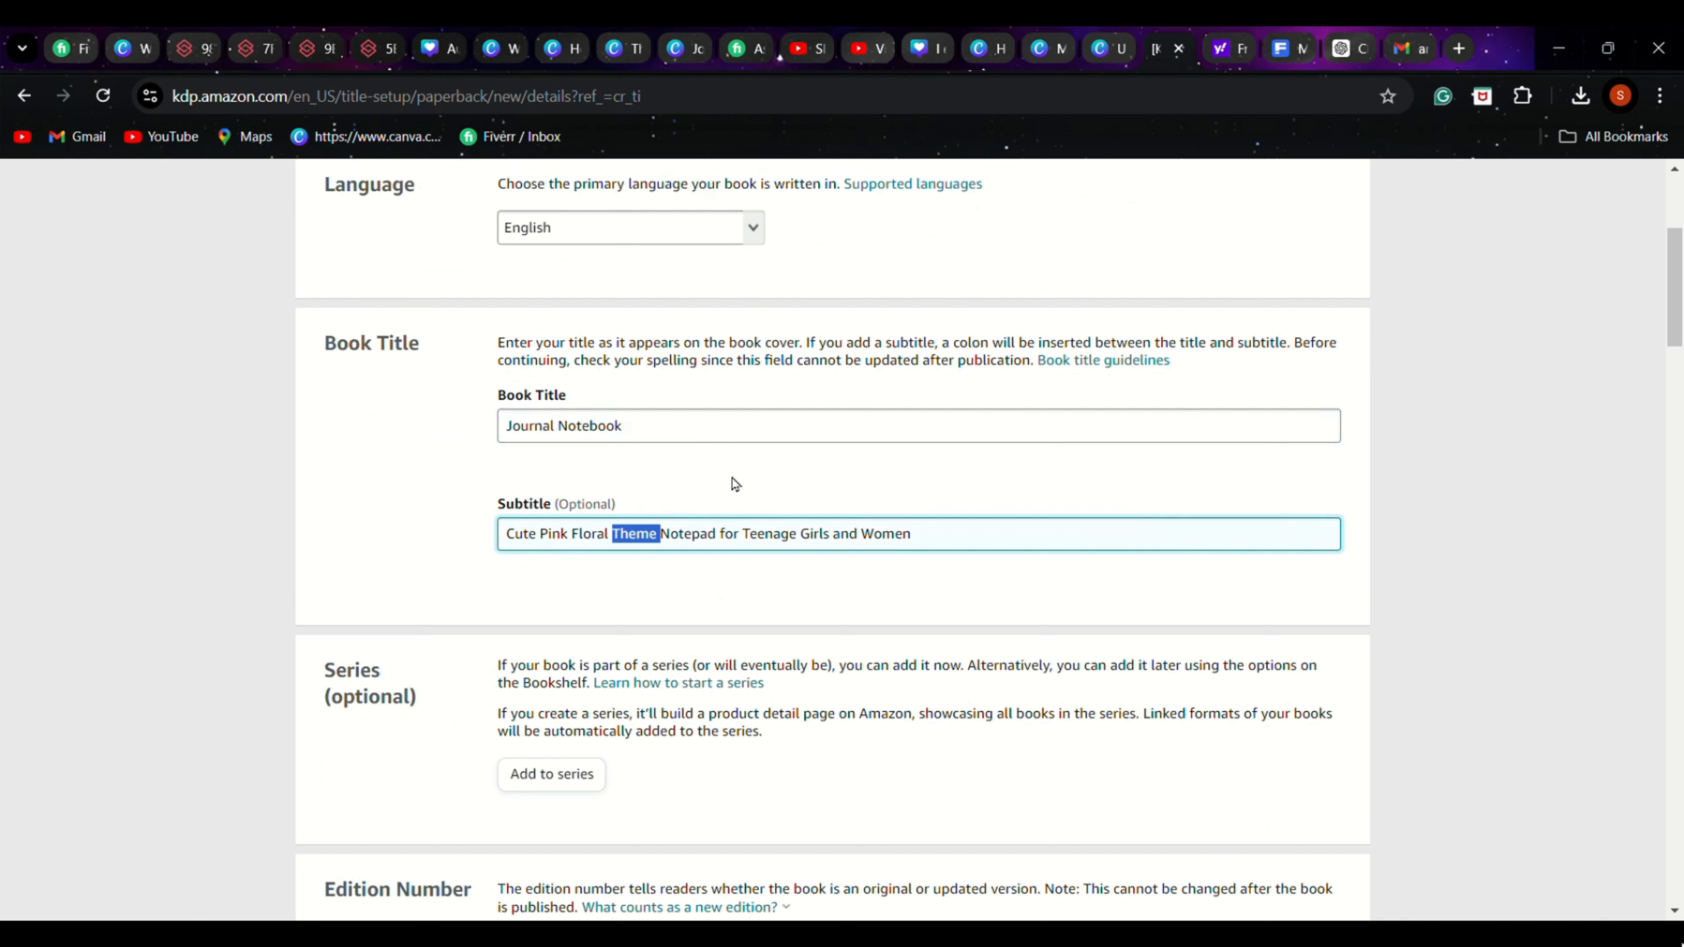
scroll(1327, 697, down, 4)
scroll(1310, 685, down, 20)
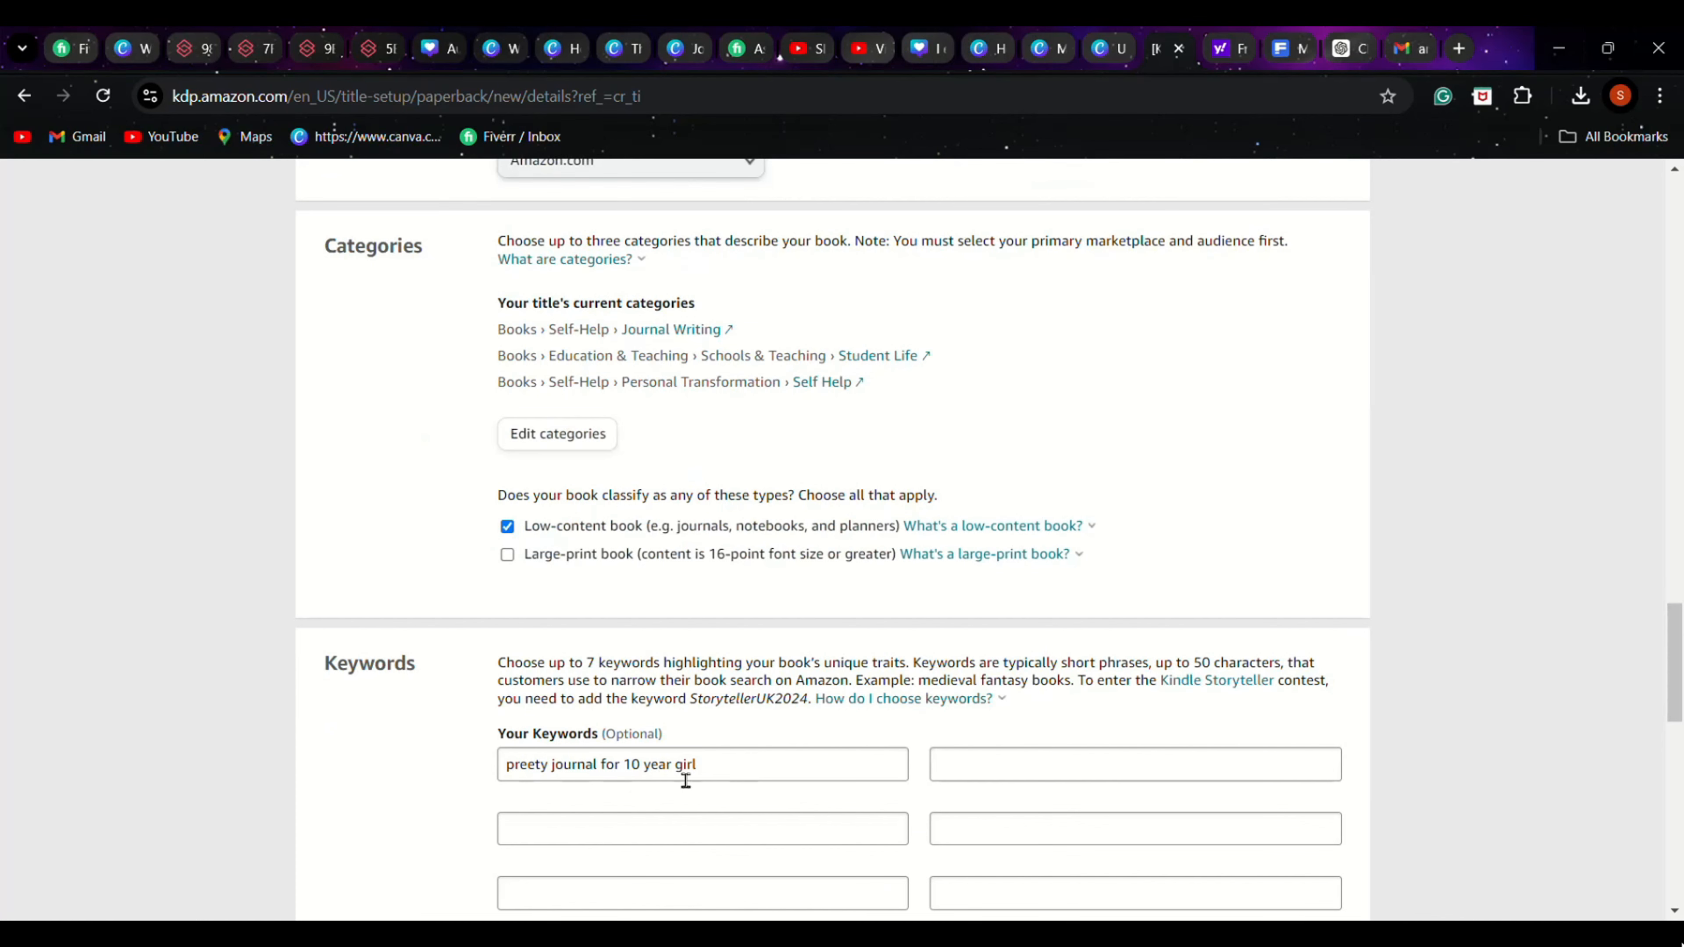
scroll(575, 808, down, 2)
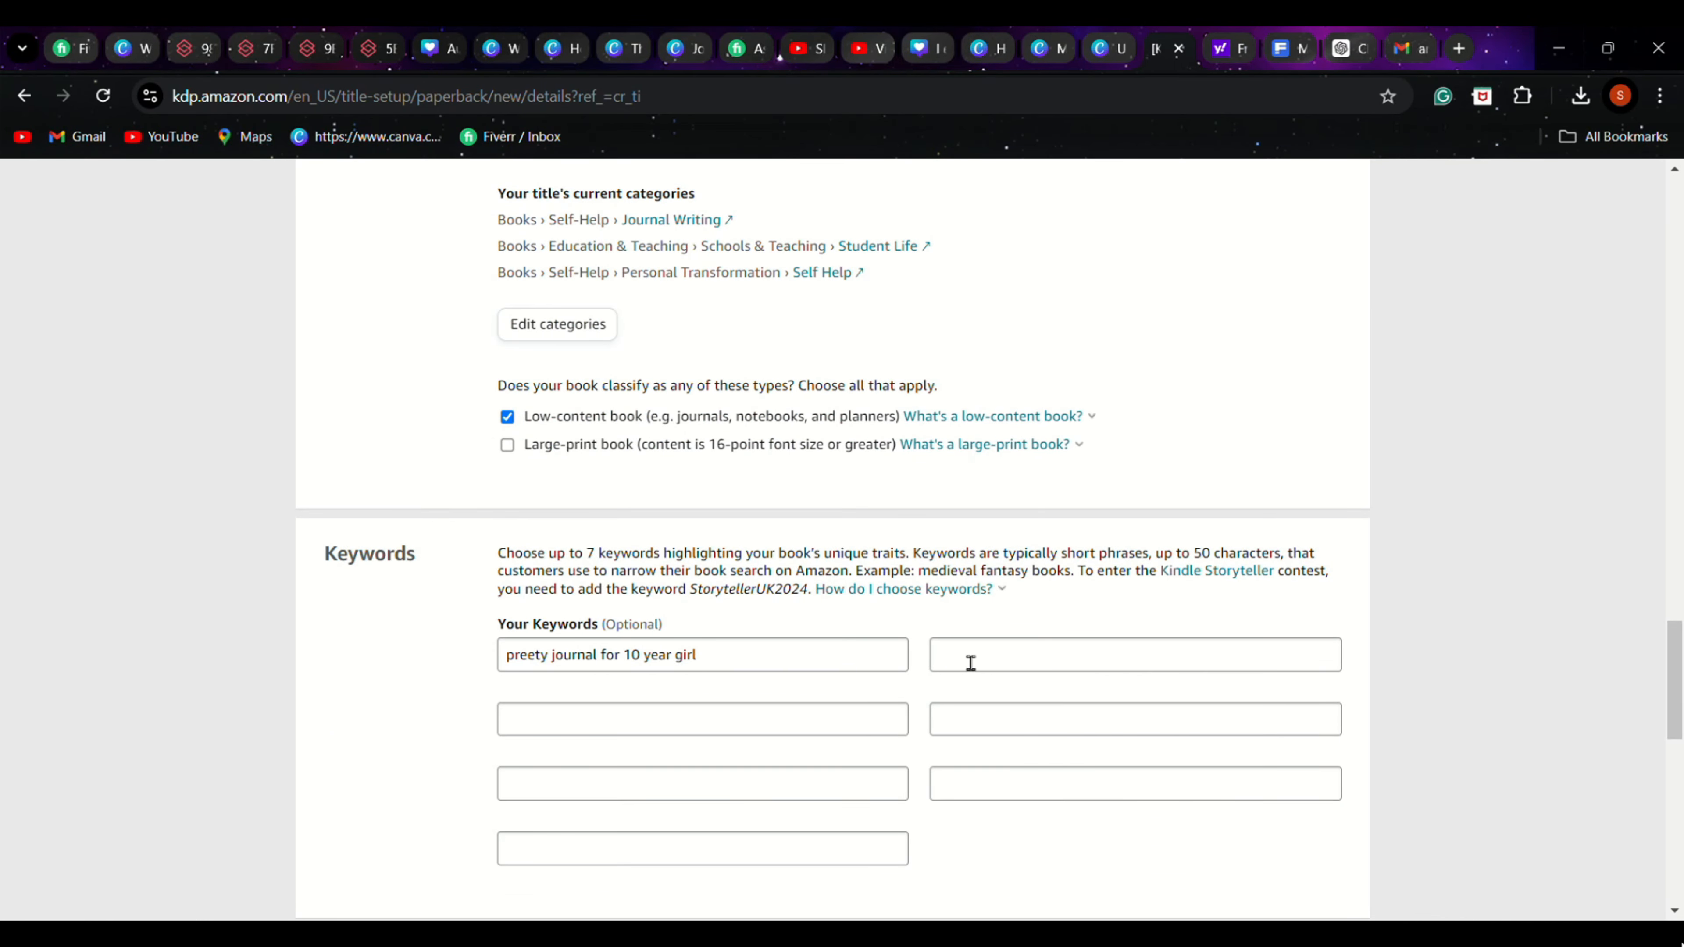
Enter "worknook birthday gift composition" as the second keyword
click(981, 674)
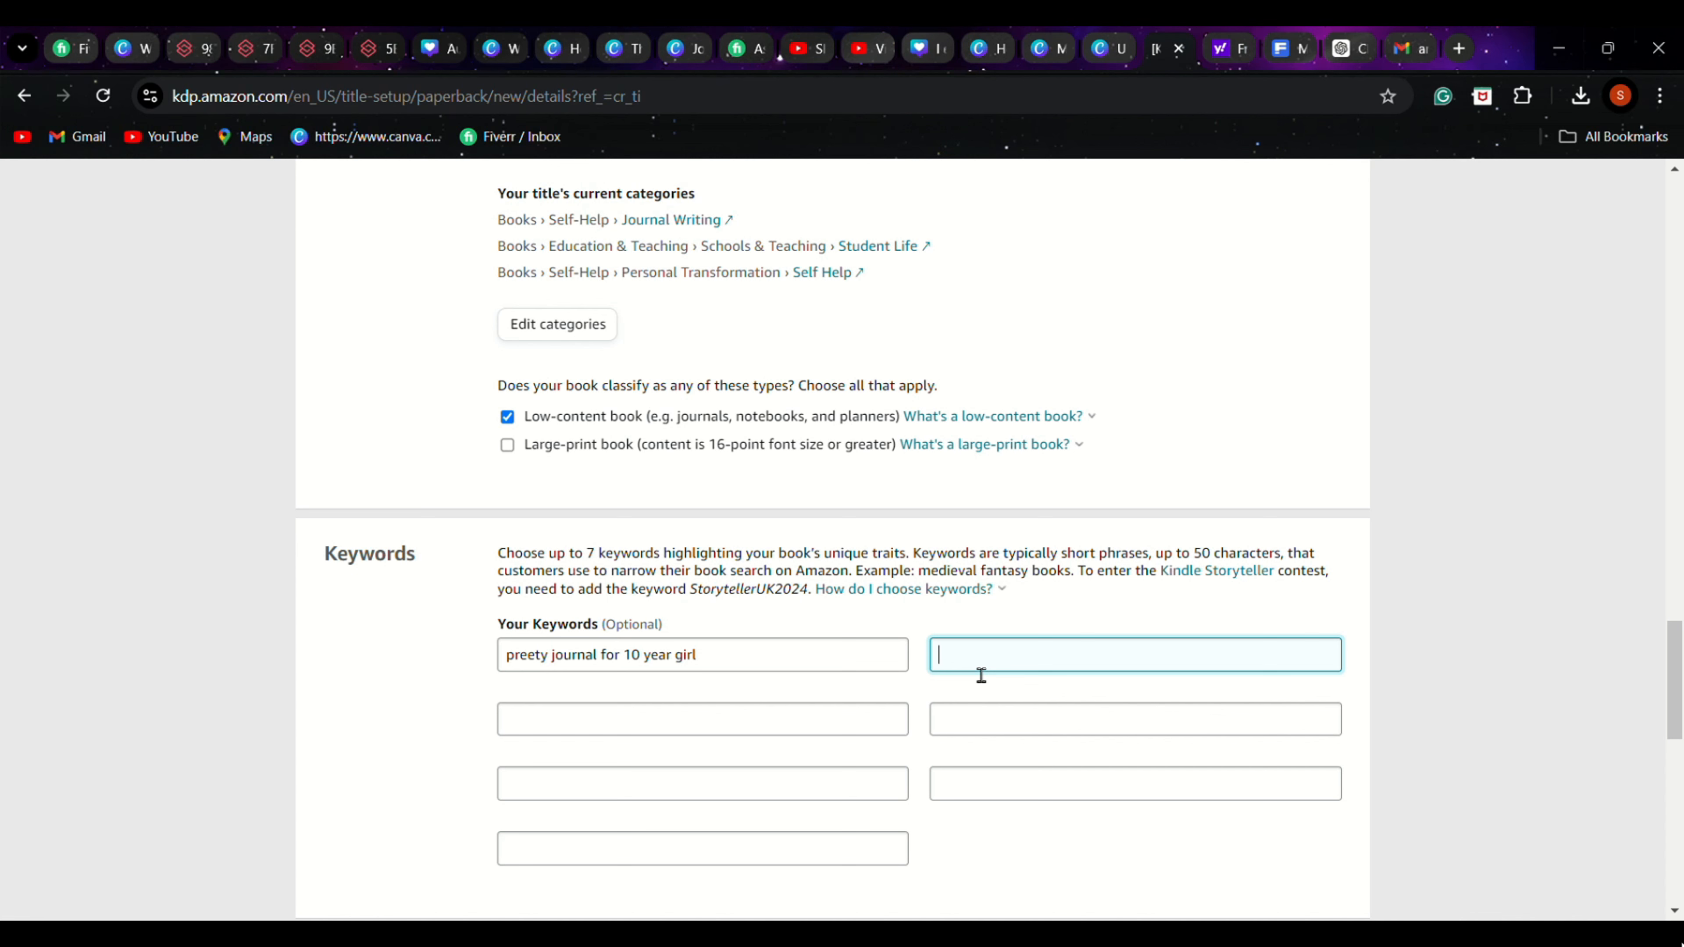
text(worknook birthday gift compos)
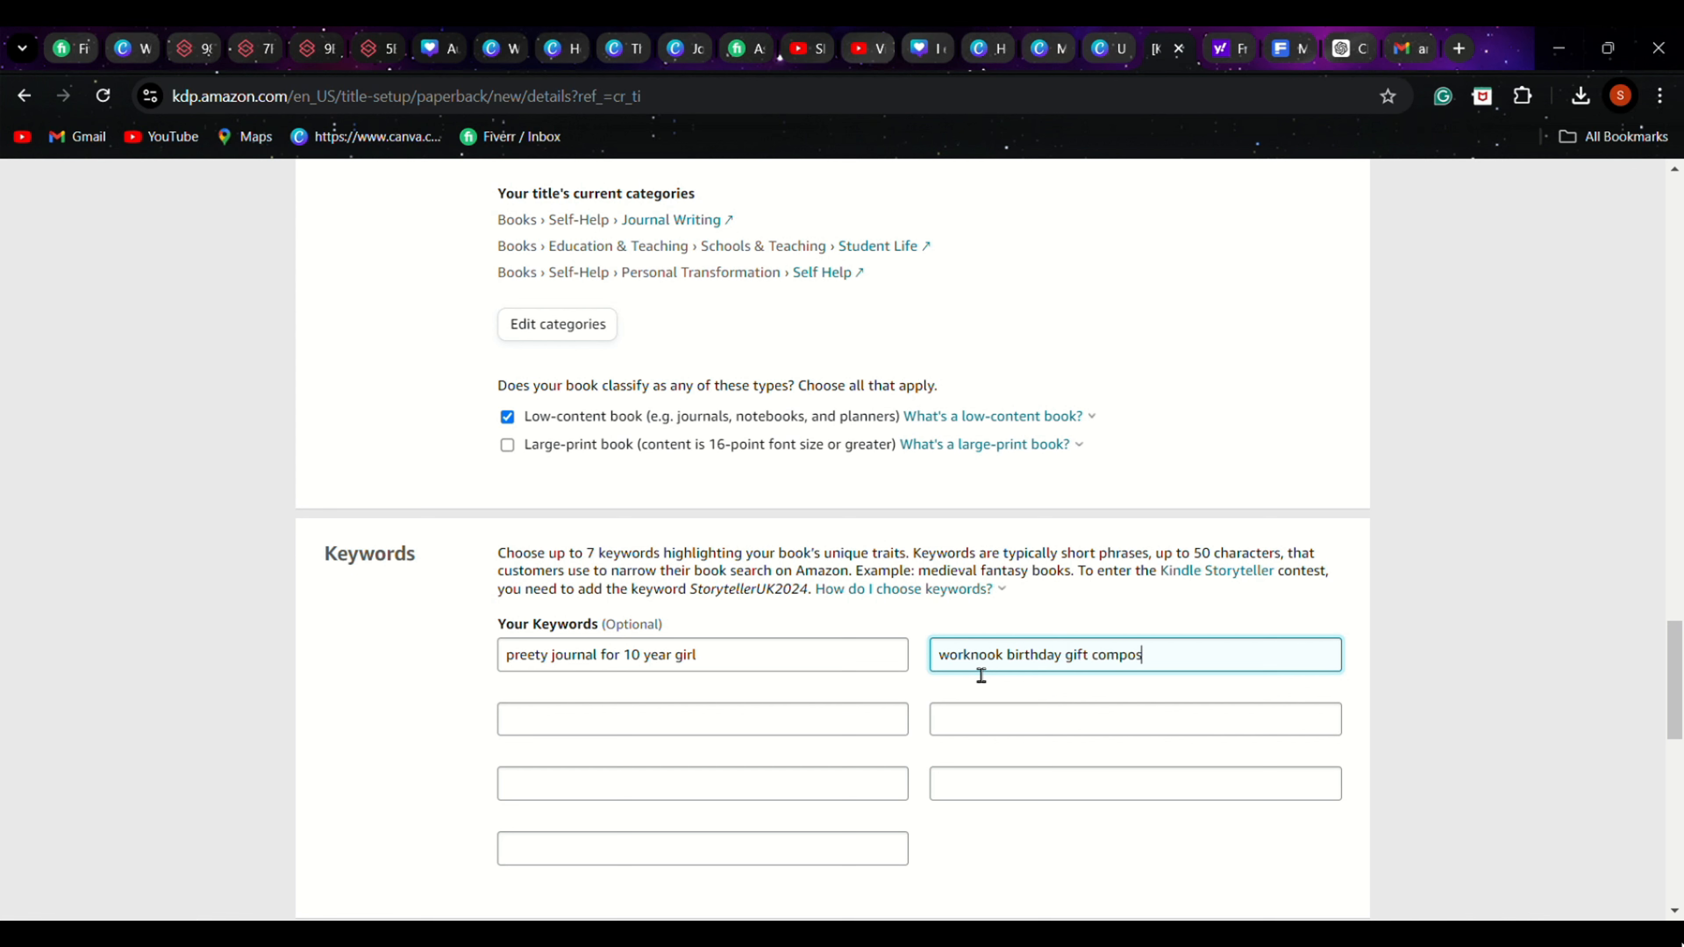
text(ition)
Switch to the ChatGPT notebook description chat and ask for long-tail keywords for the floral KDP journal
click(1349, 45)
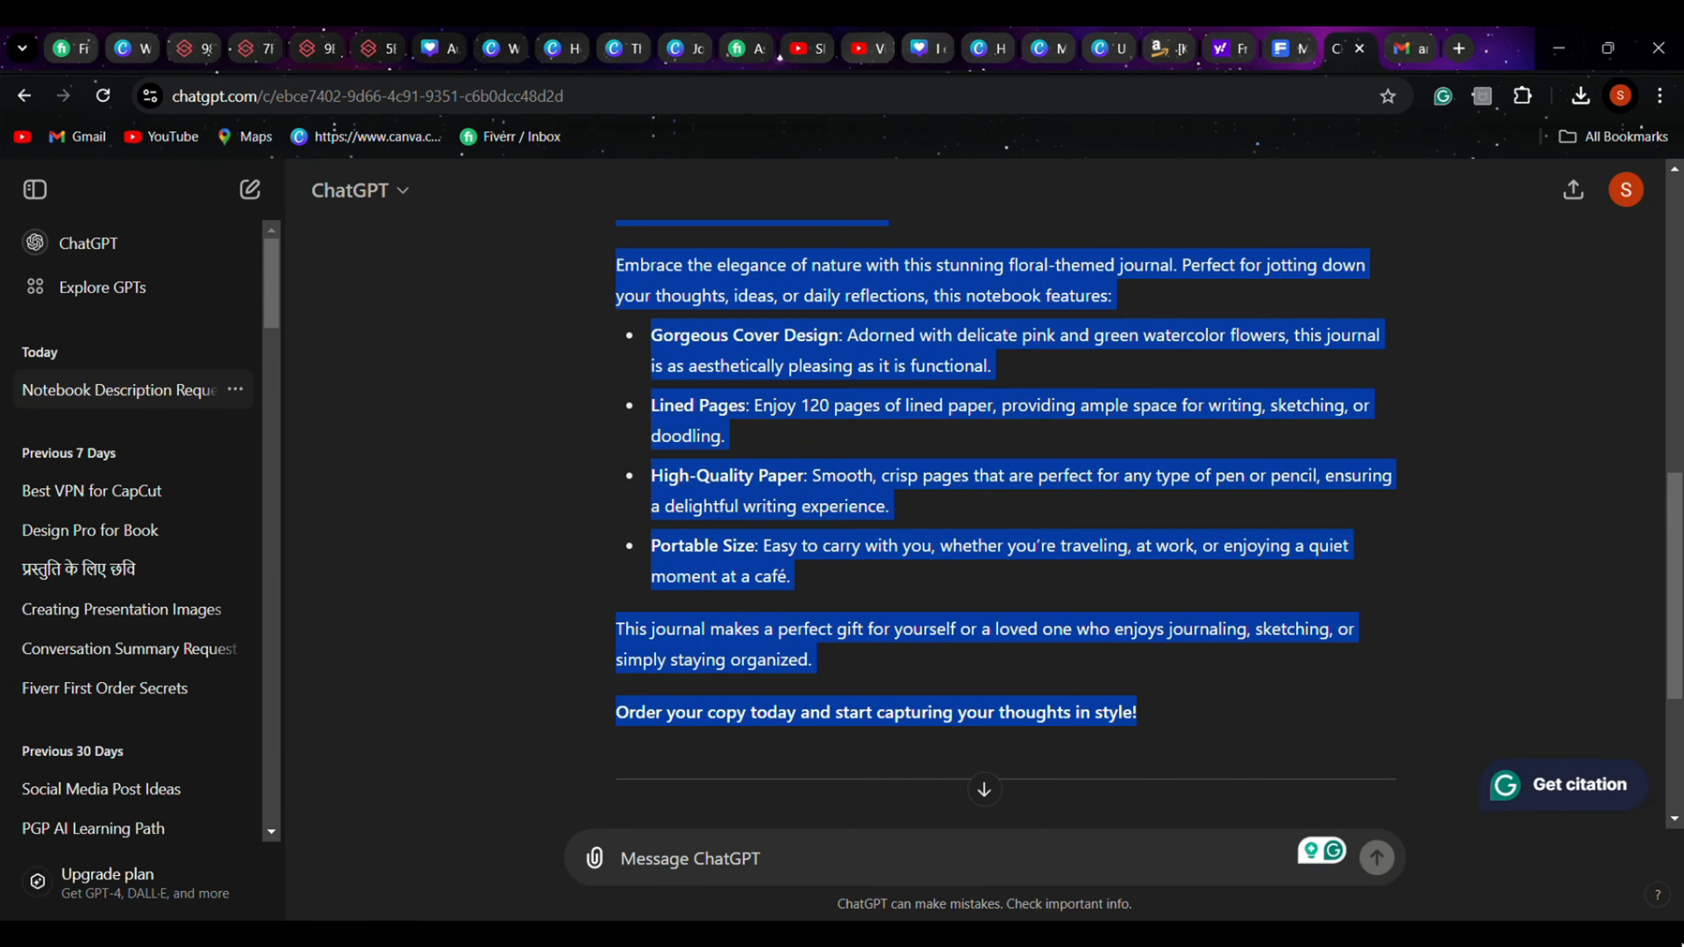
click(693, 866)
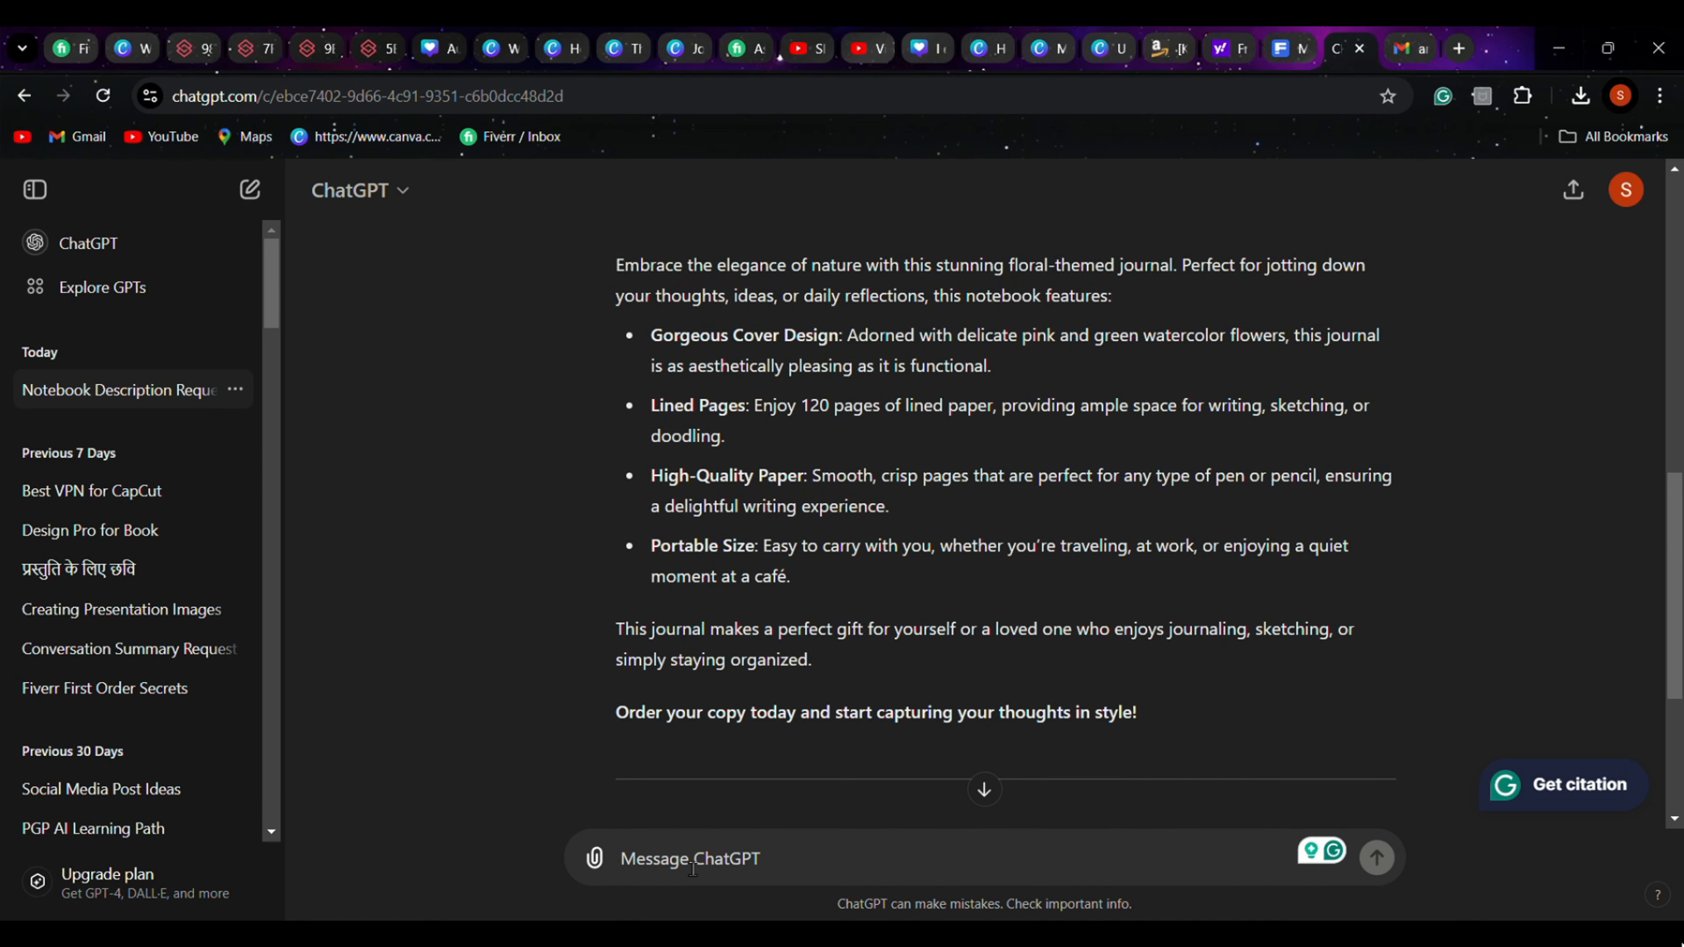
text(w)
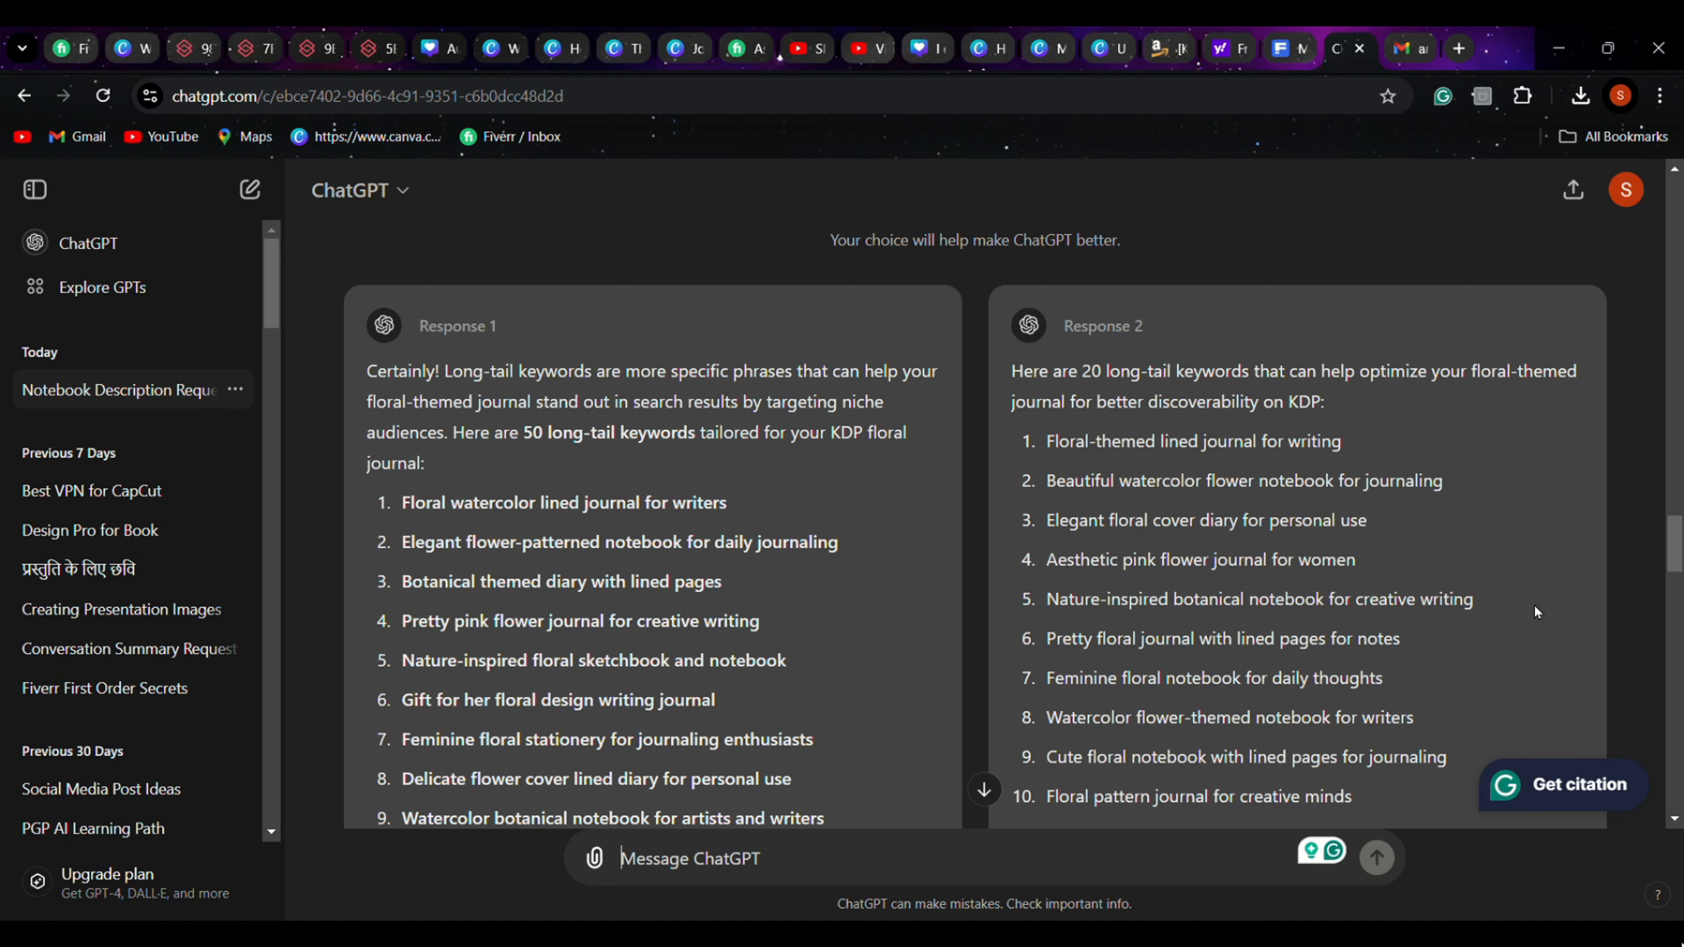
Copy "Nature-inspired botanical notebook for creative writing" from ChatGPT's Response 2 into the third keyword field in Amazon KDP
triple_click(1252, 615)
key(ctrl+c)
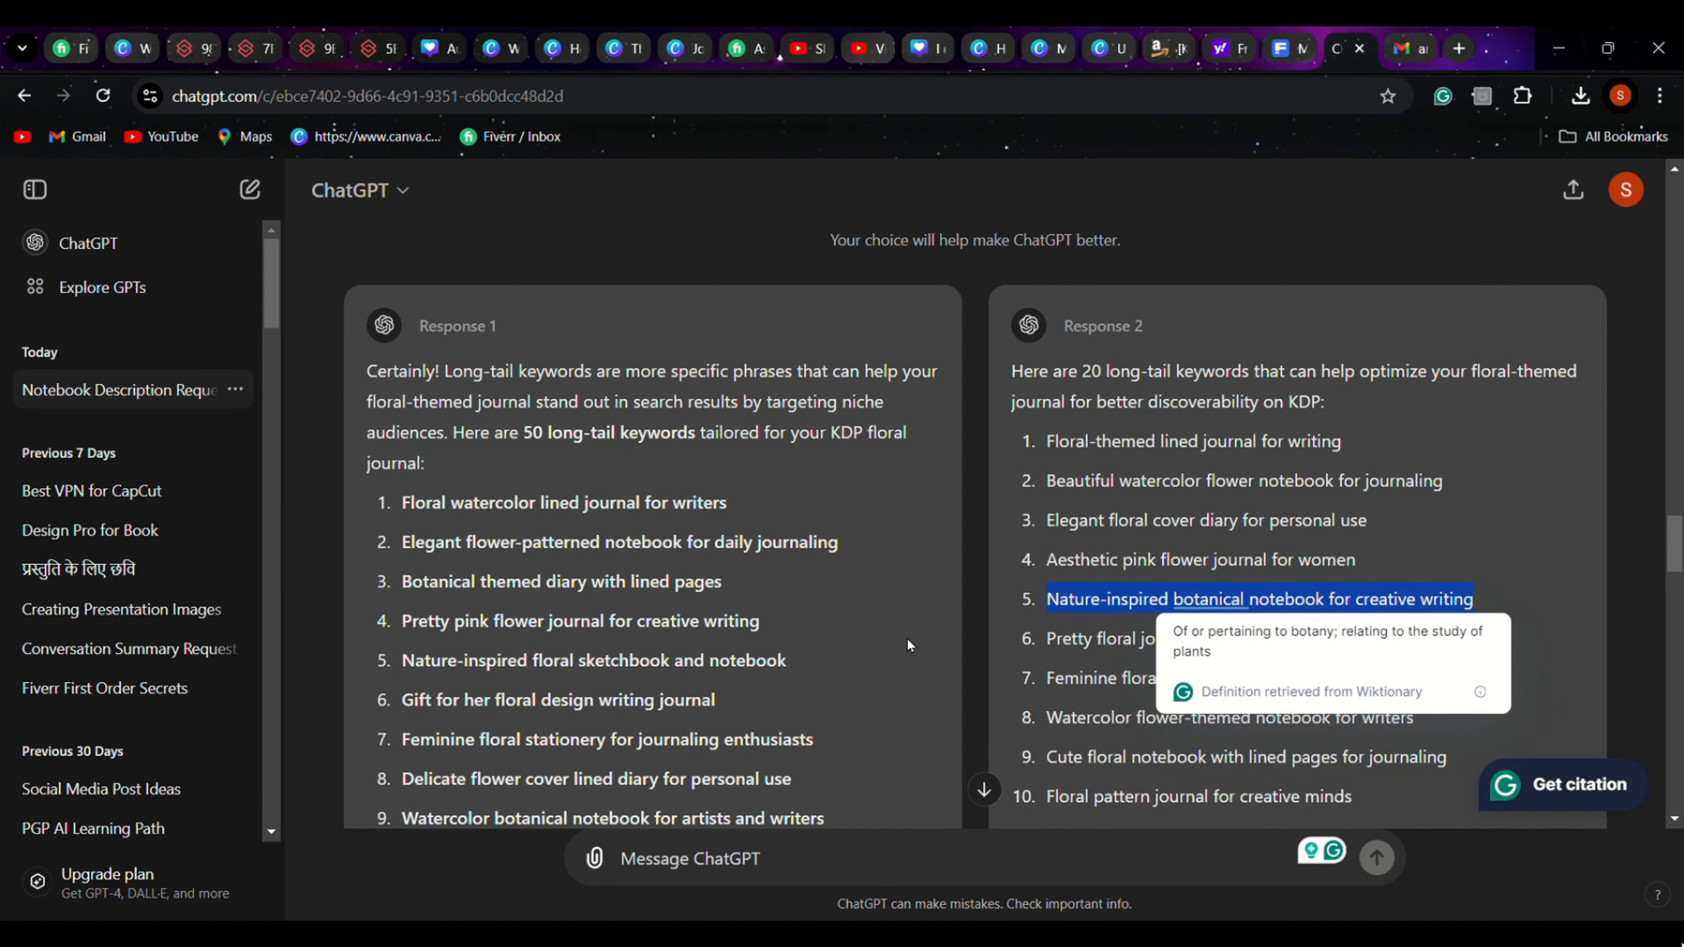
click(1174, 47)
click(592, 718)
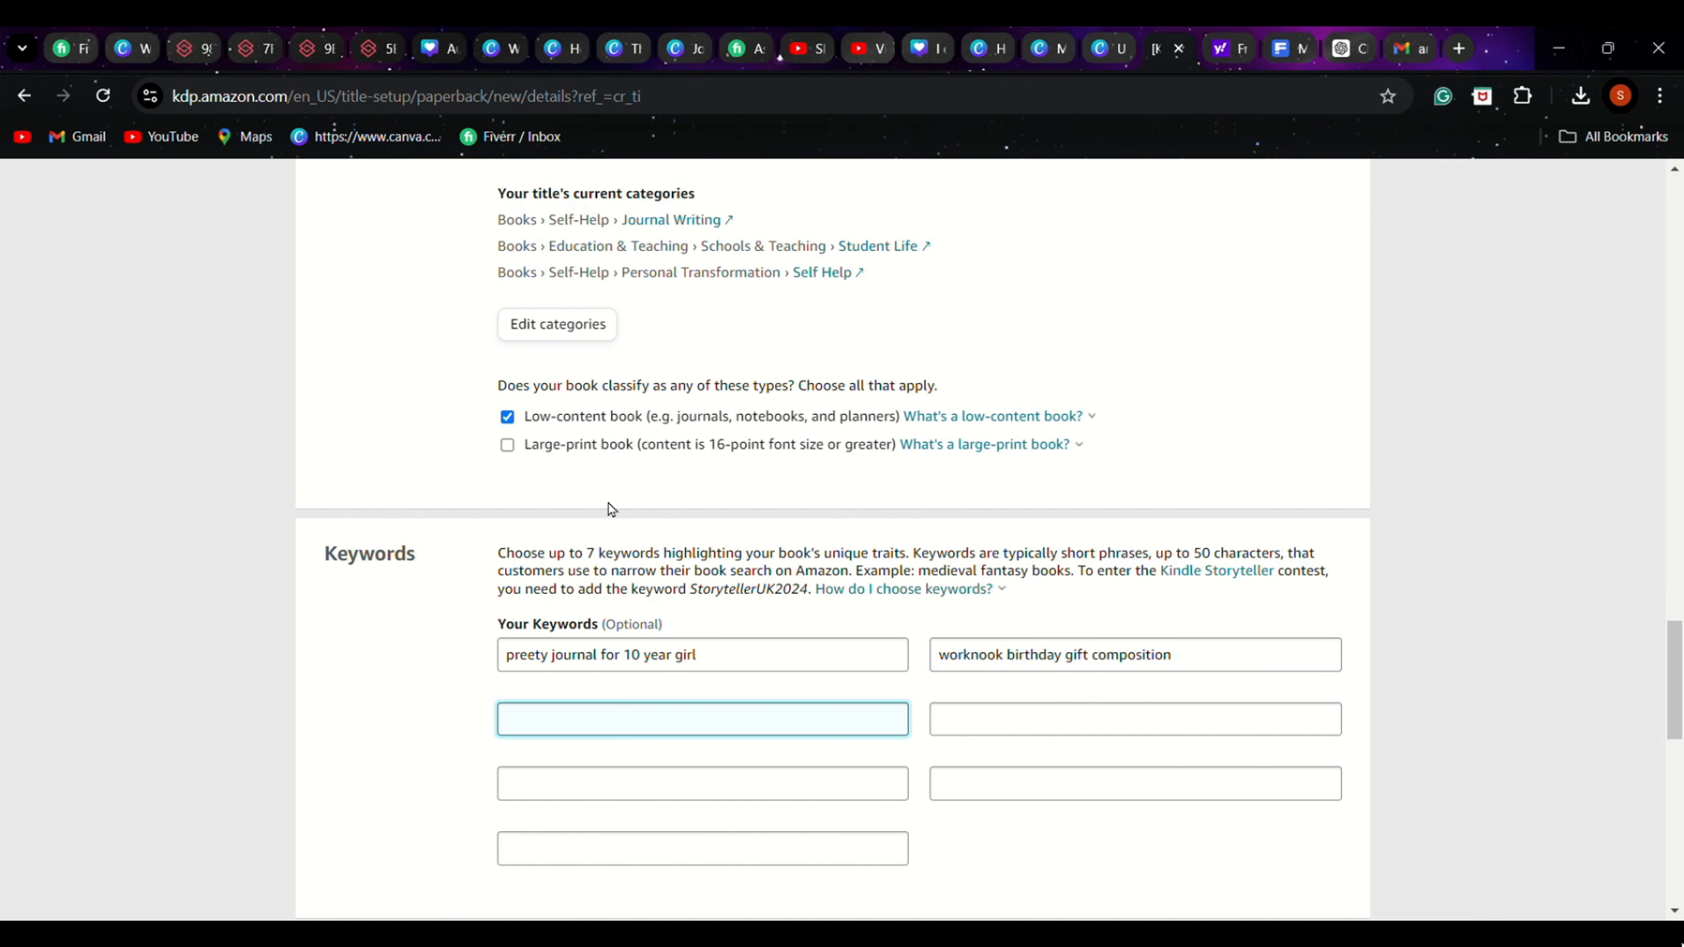
key(ctrl+v)
Remove "notebook" from the third keyword and complete its ending so it reads "Nature-inspired botanical for creative writing"
drag(690, 725, 746, 741)
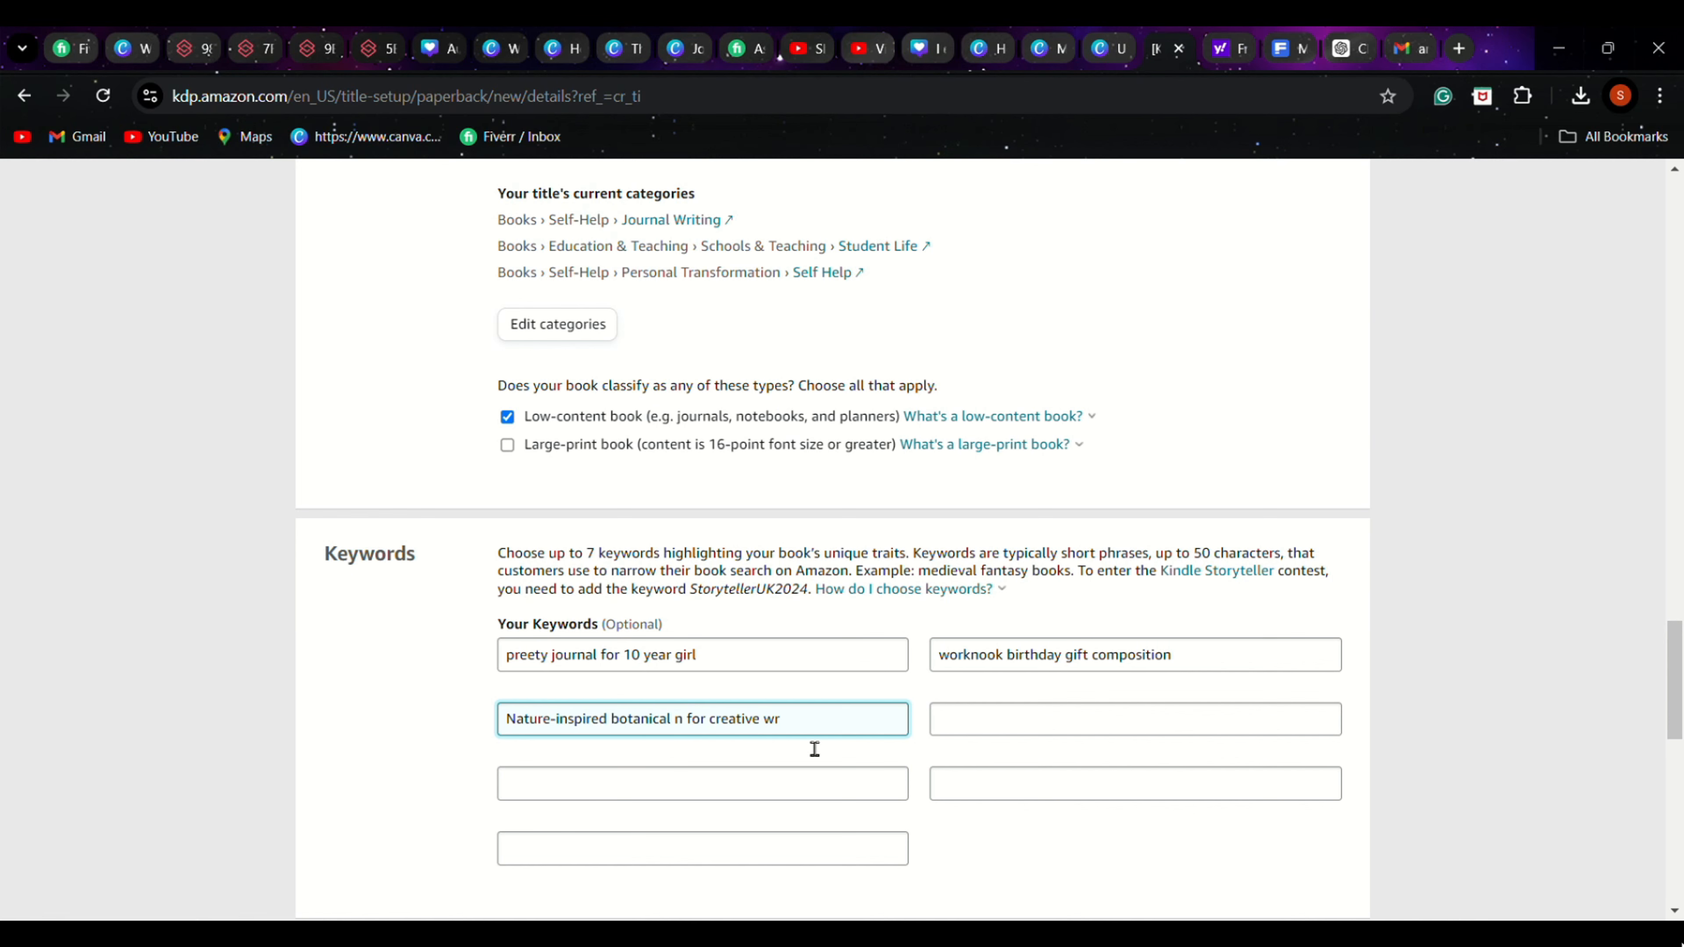
key(BackSpace)
key(BackSpace)
click(1342, 48)
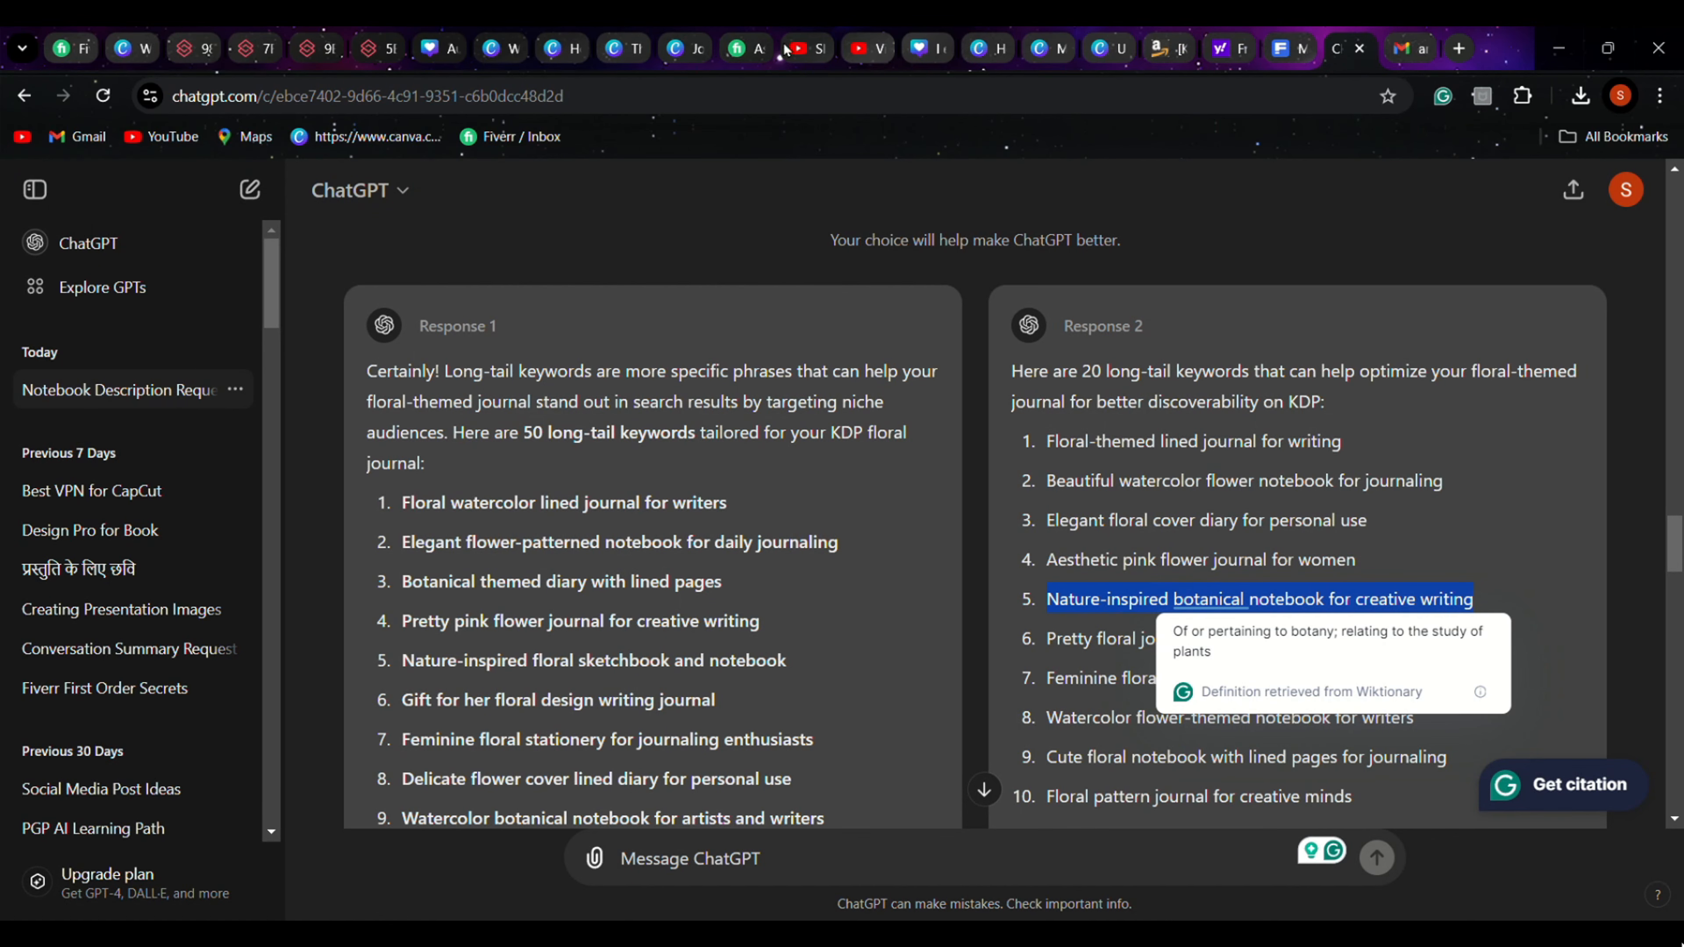
click(1151, 56)
click(805, 727)
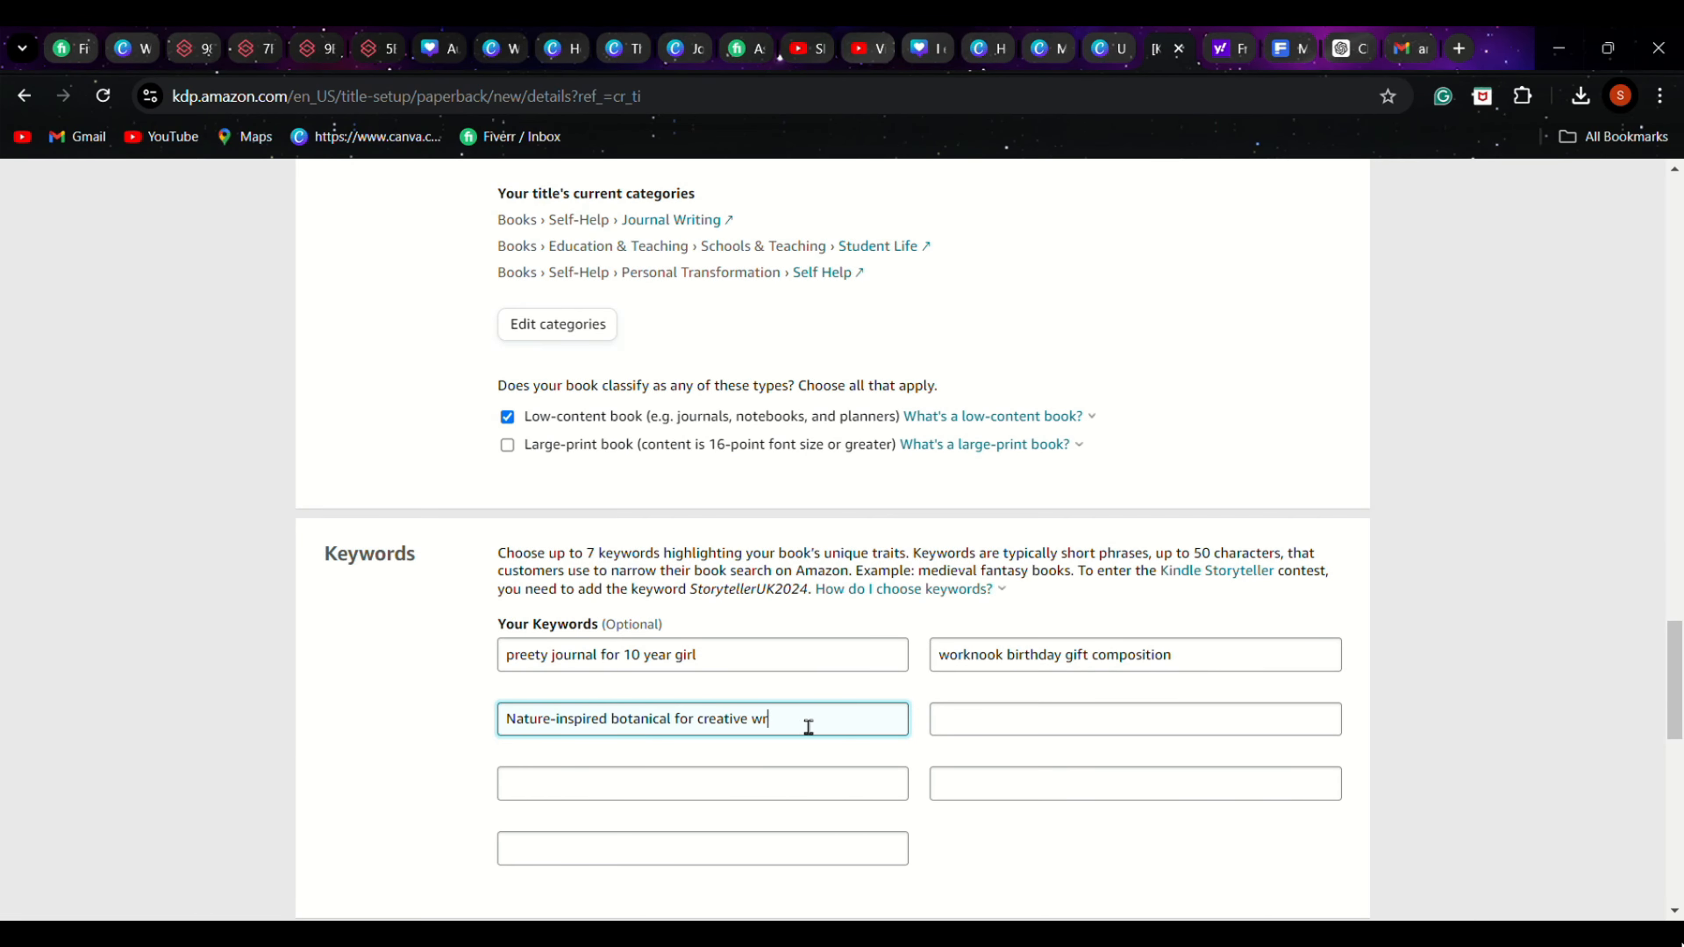
text(iting)
Copy "Feminine floral notebook for daily thoughts" from ChatGPT's Response 2 into KDP's fifth keyword field and shorten it to "Feminine daily thoughts"
click(952, 723)
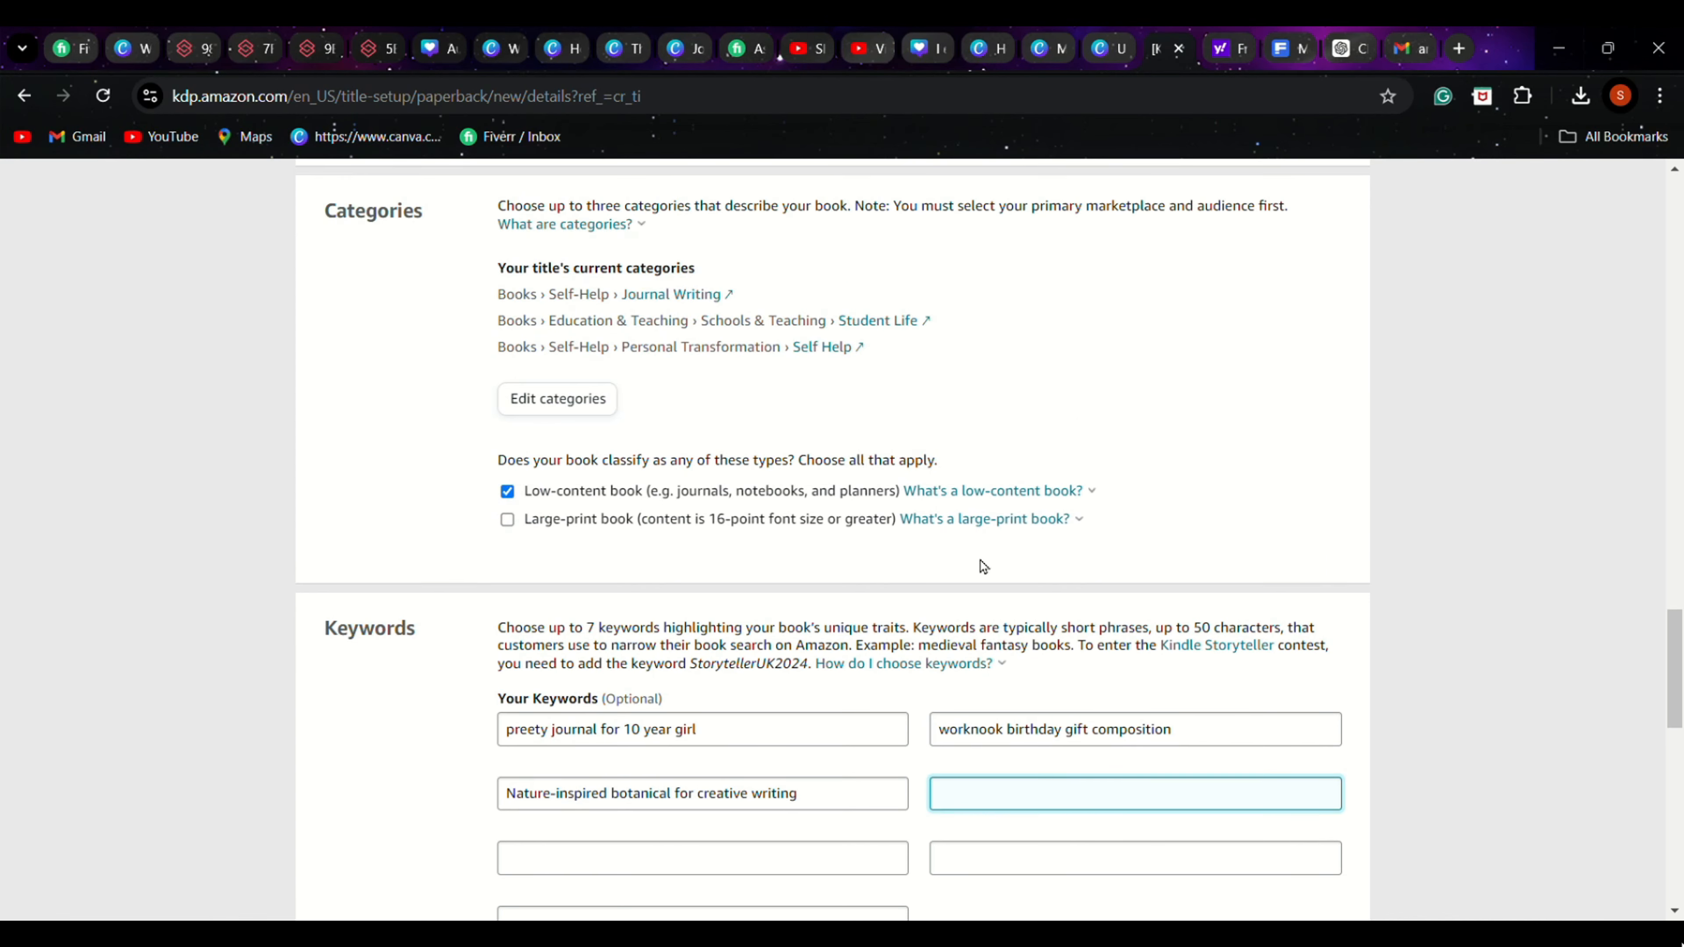
click(1342, 48)
scroll(1392, 399, down, 3)
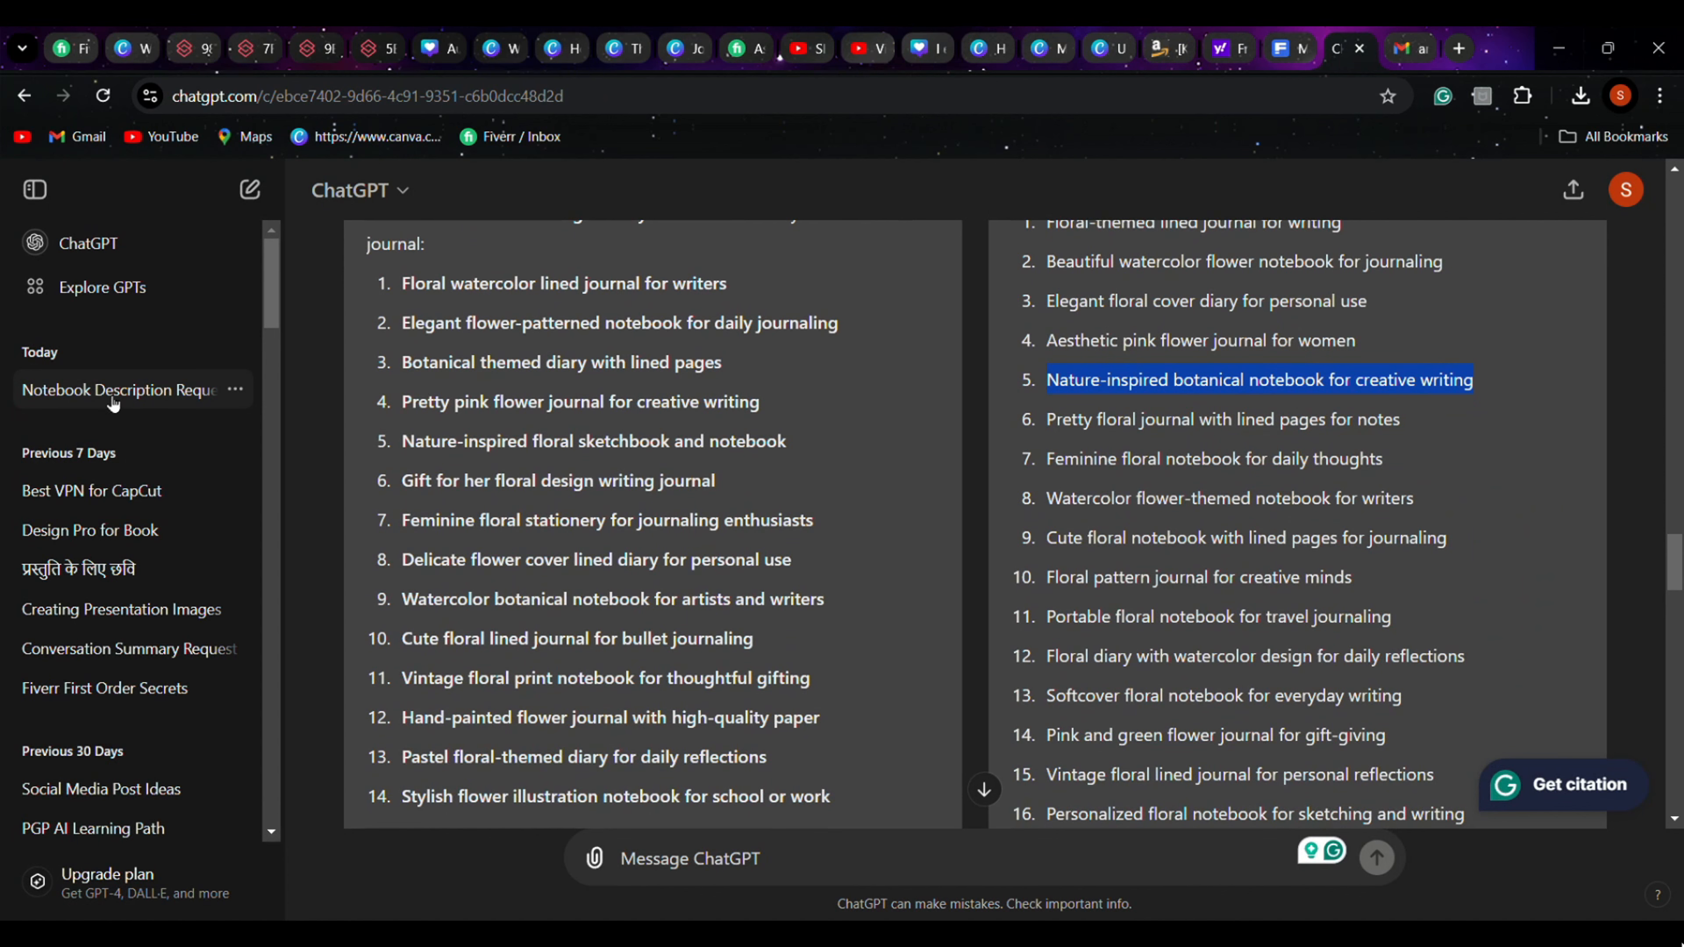
drag(1046, 460, 1067, 473)
drag(1284, 480, 1389, 472)
key(ctrl+c)
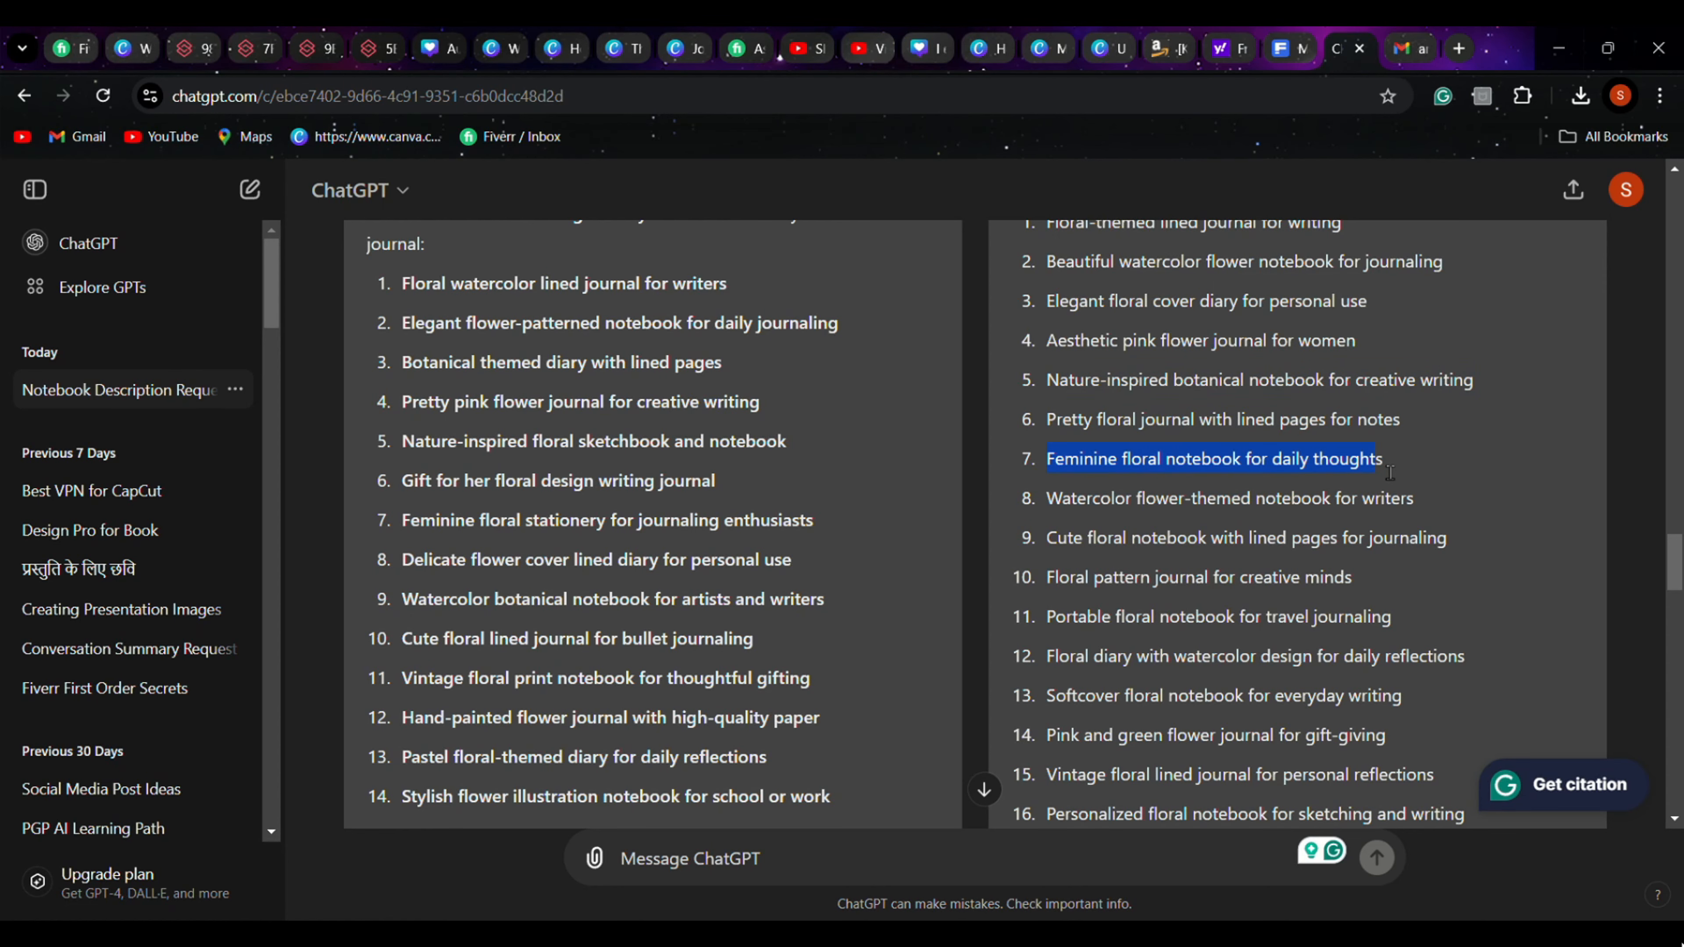
click(1162, 48)
scroll(771, 752, down, 1)
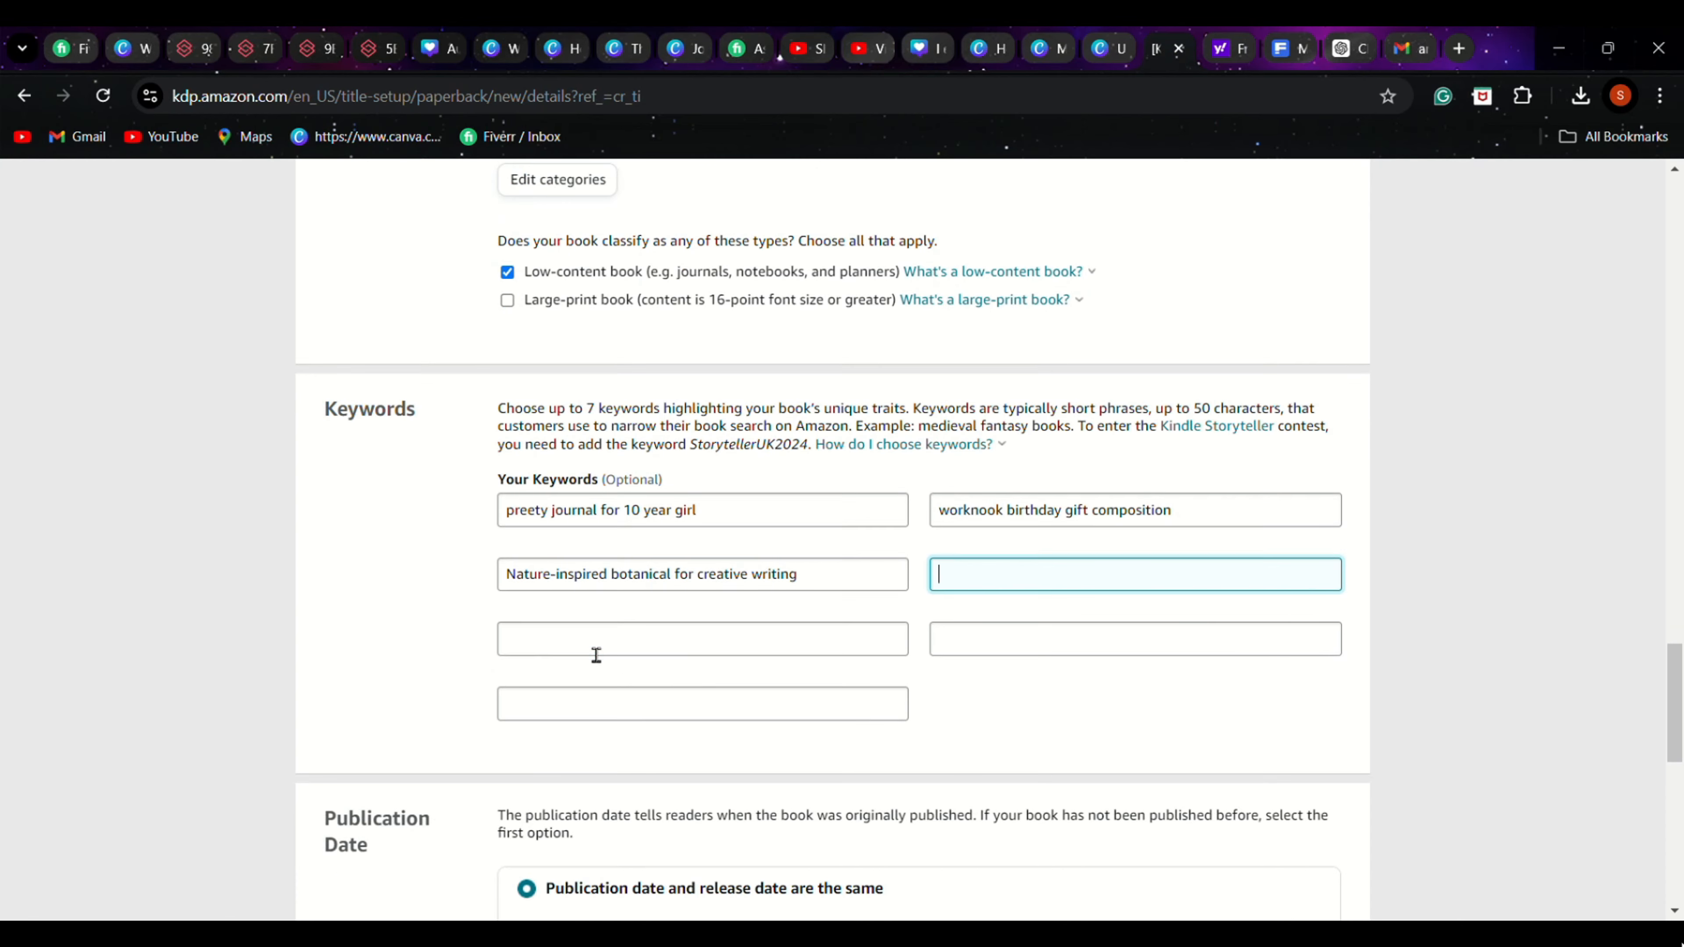
click(591, 644)
key(ctrl+v)
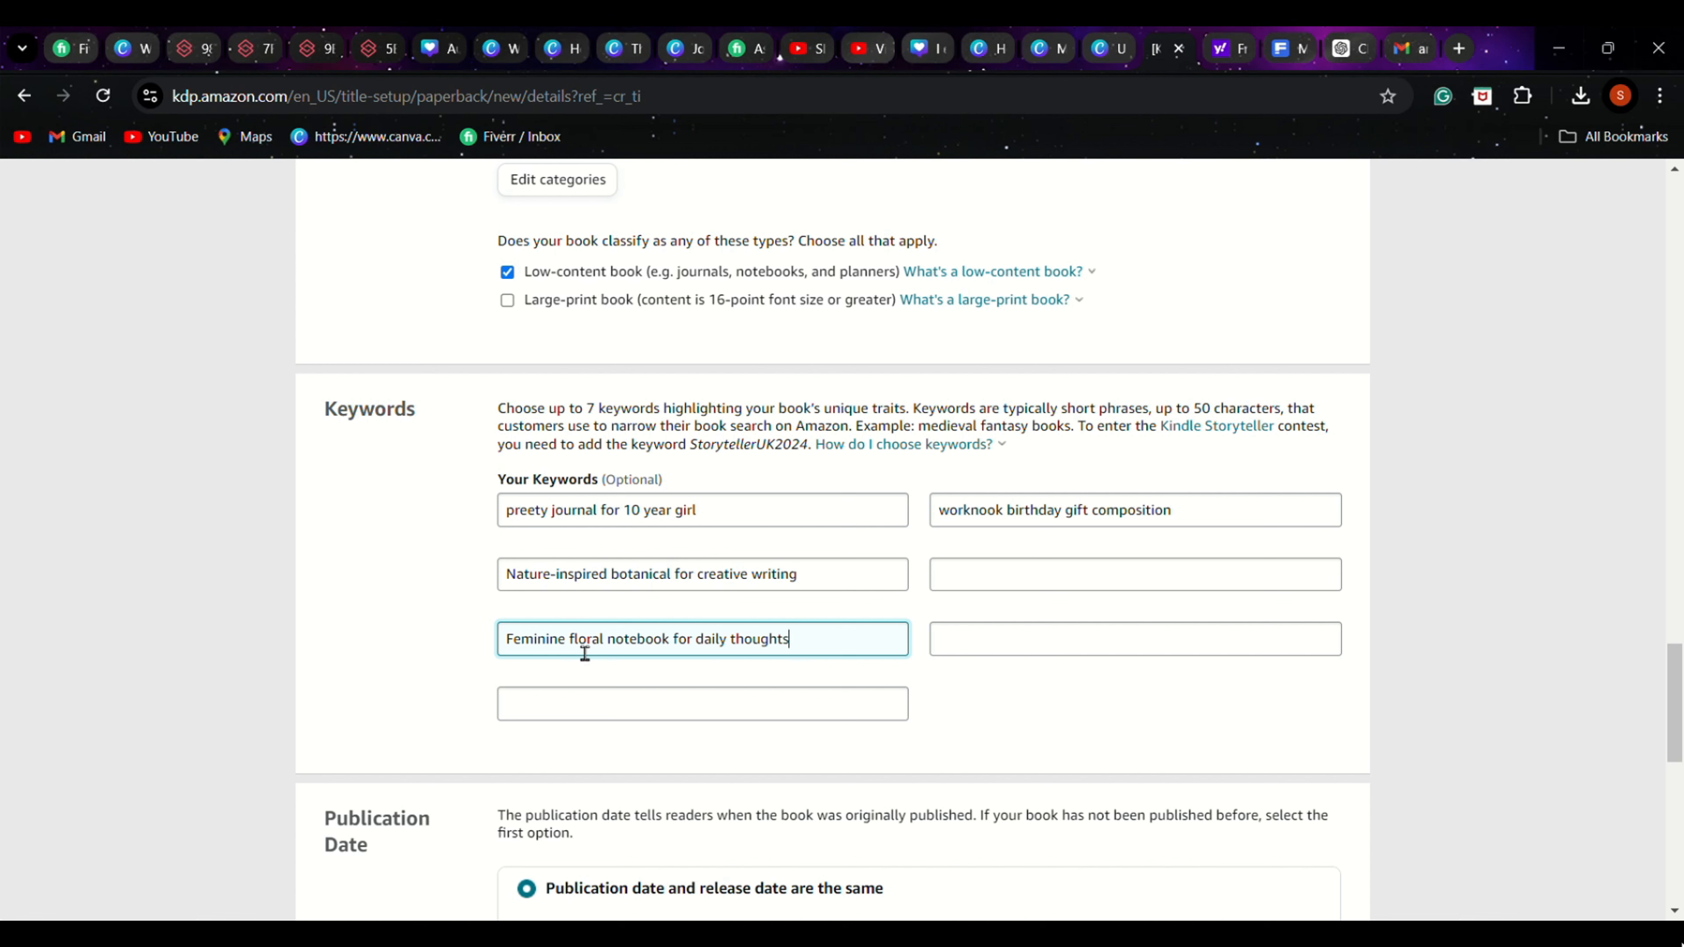
drag(568, 648, 704, 667)
key(BackSpace)
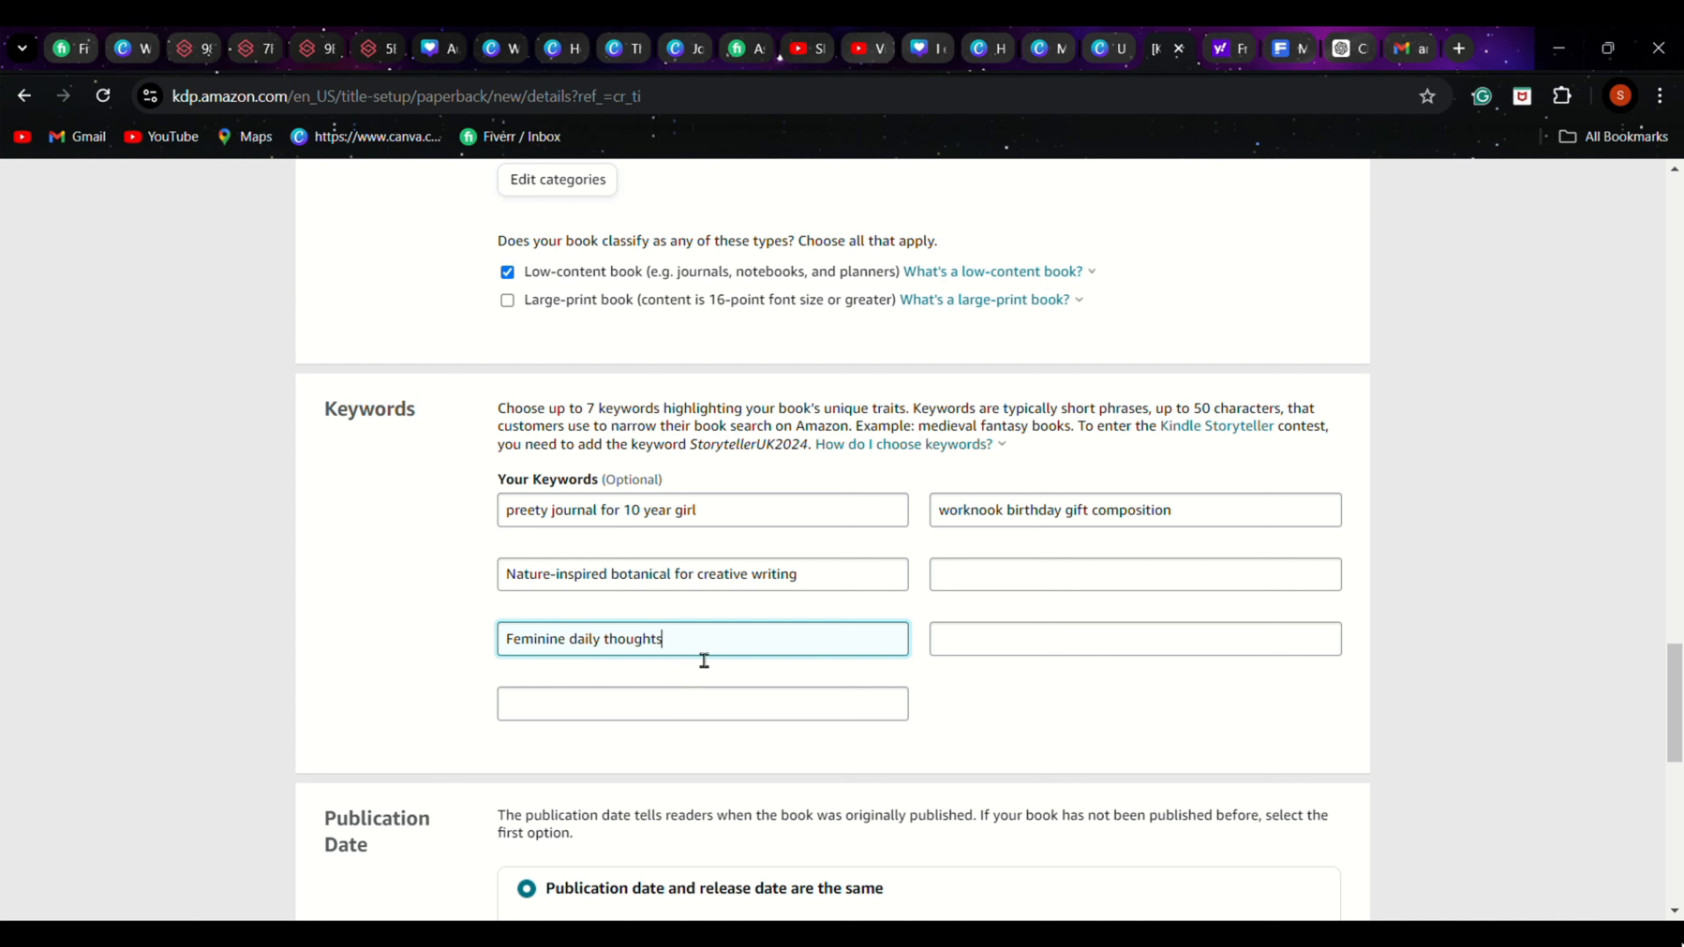
Return to ChatGPT and look through the Response 2 list for another long-tail keyword
click(1339, 45)
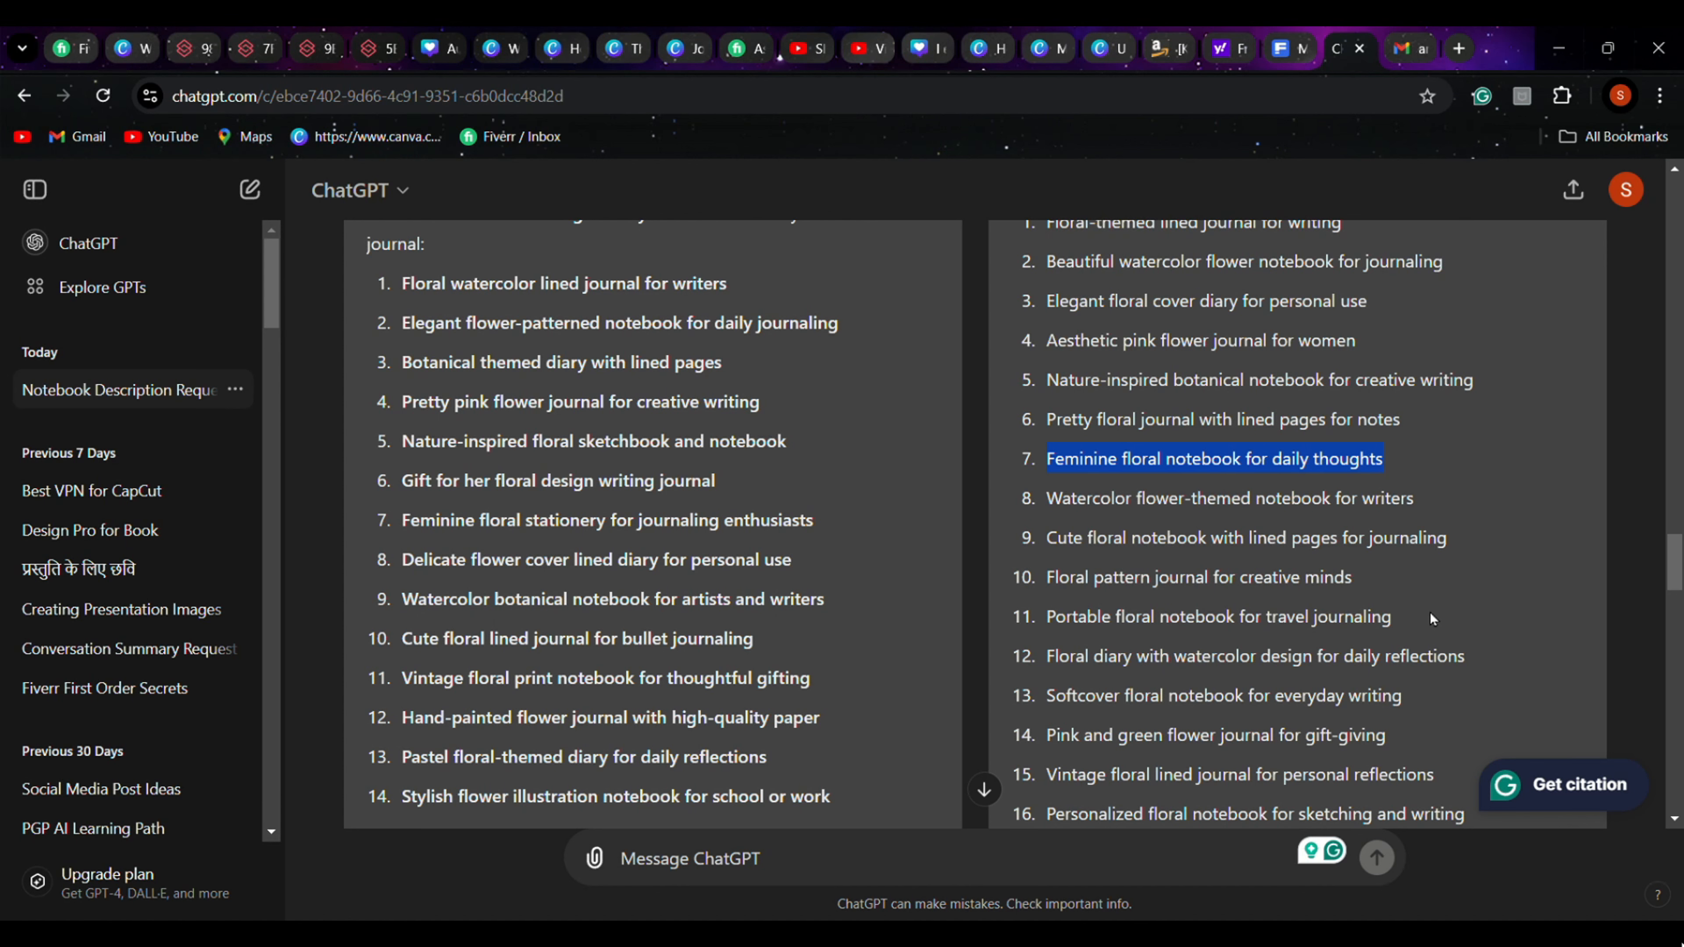
scroll(1425, 615, down, 3)
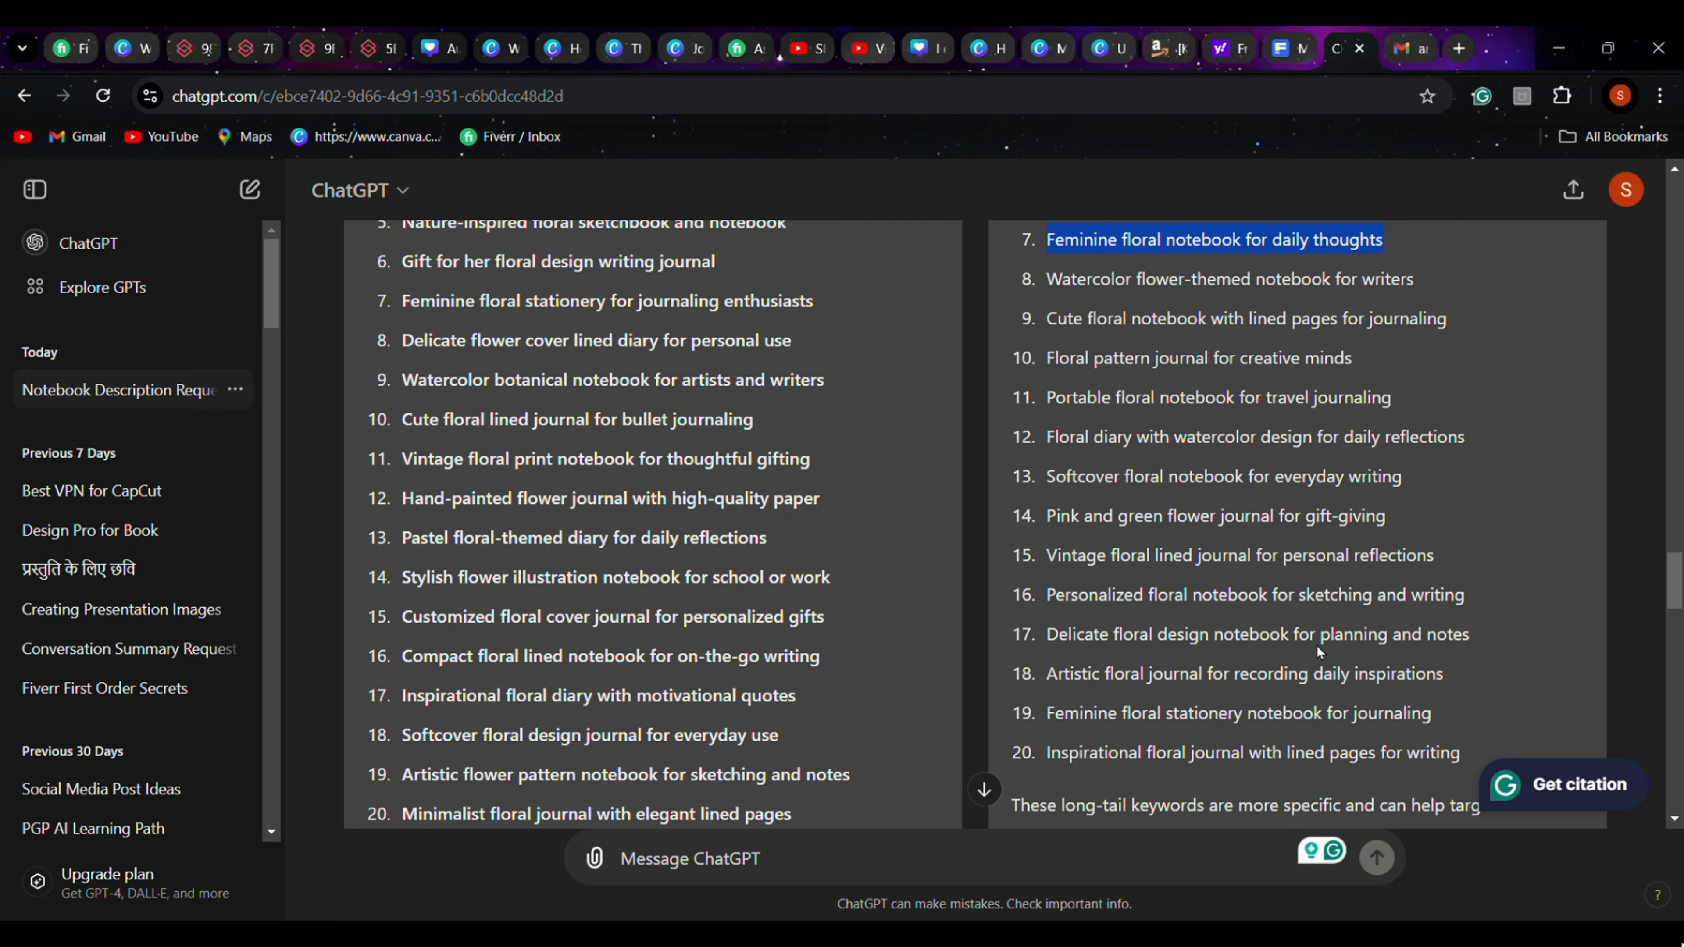
scroll(1507, 476, up, 3)
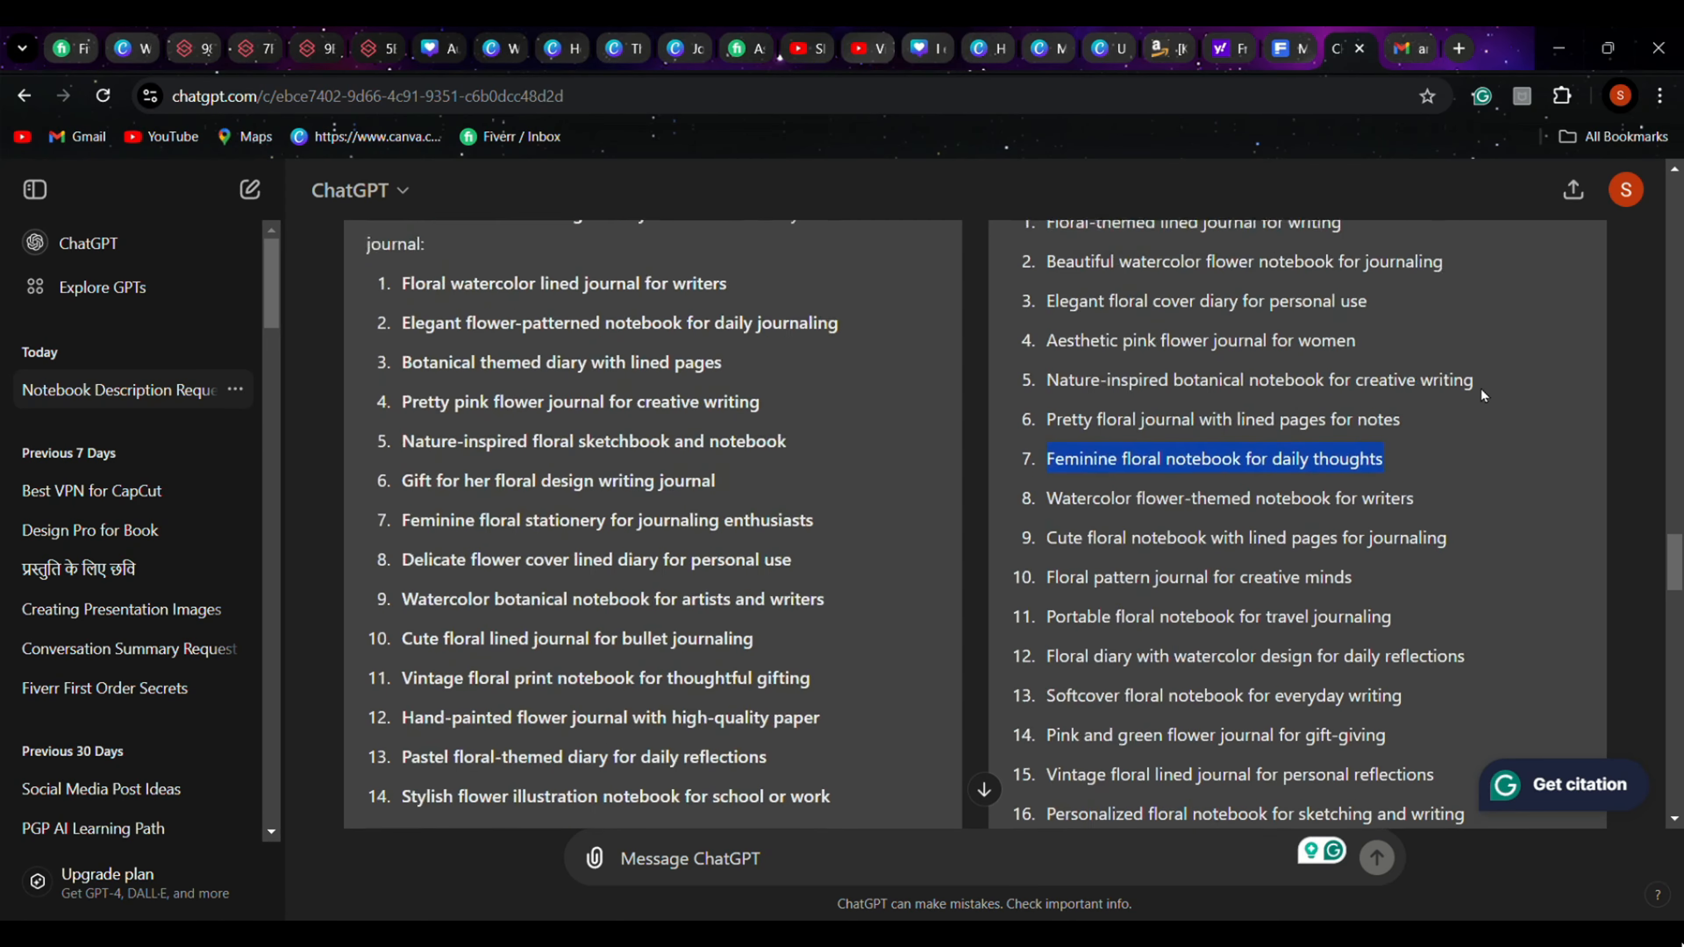
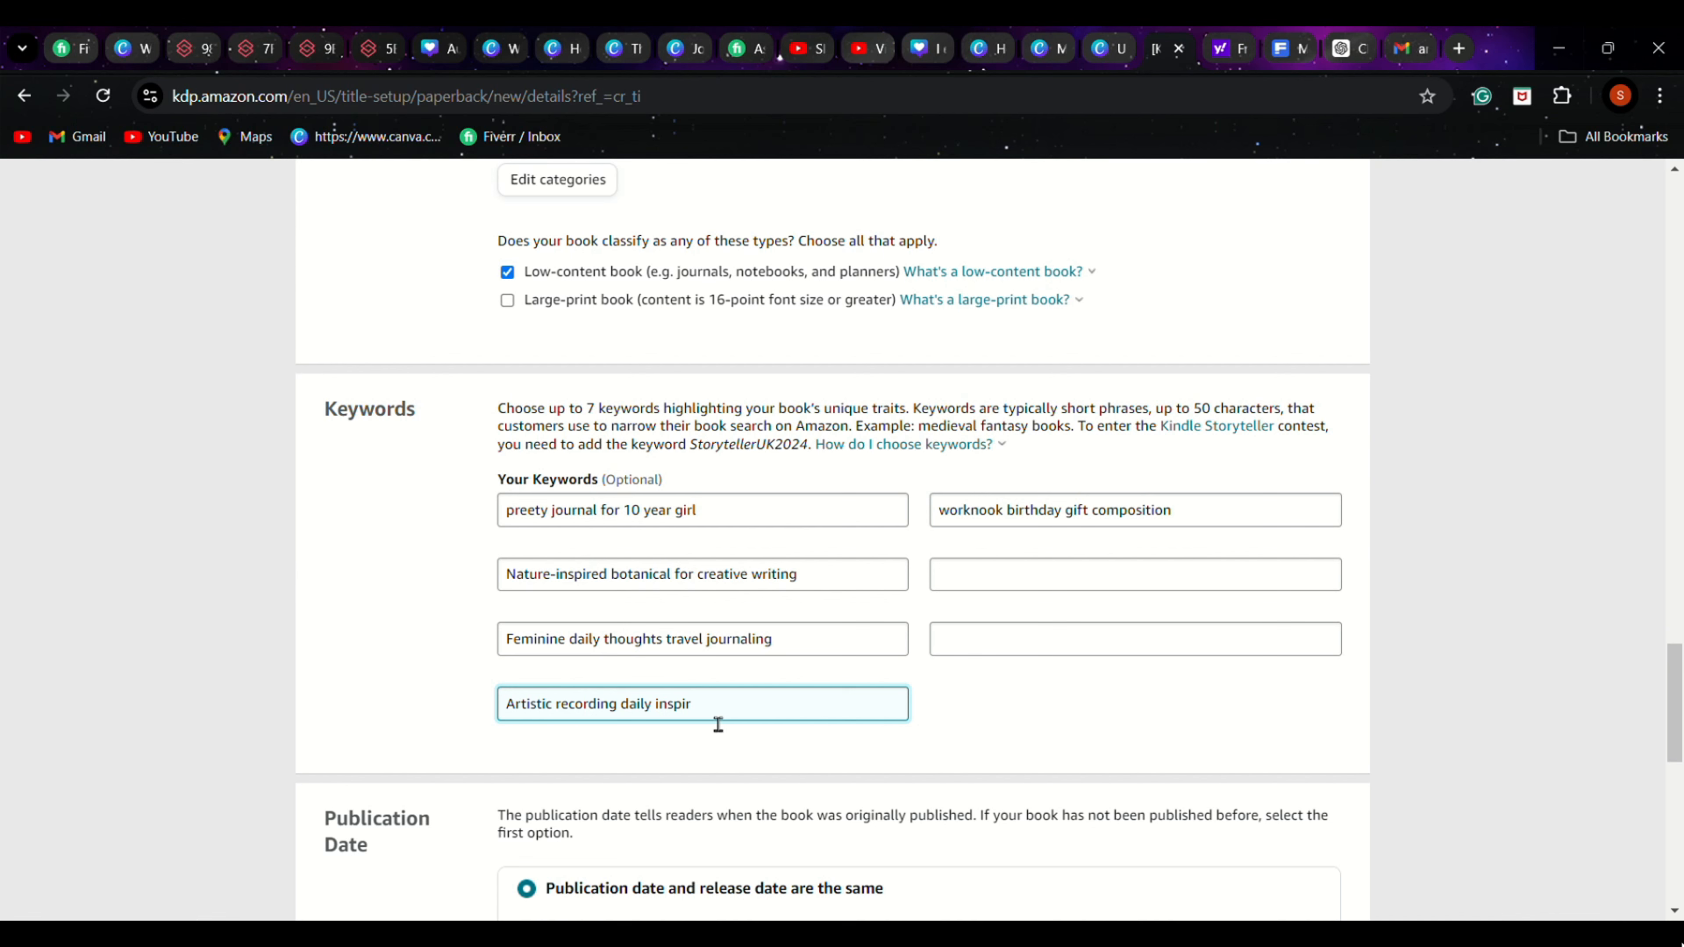
Finish the word "inspiration" in the seventh keyword, then append "Softcover" copied from ChatGPT's Response 1 list
text(ation)
click(1346, 47)
drag(403, 626, 491, 645)
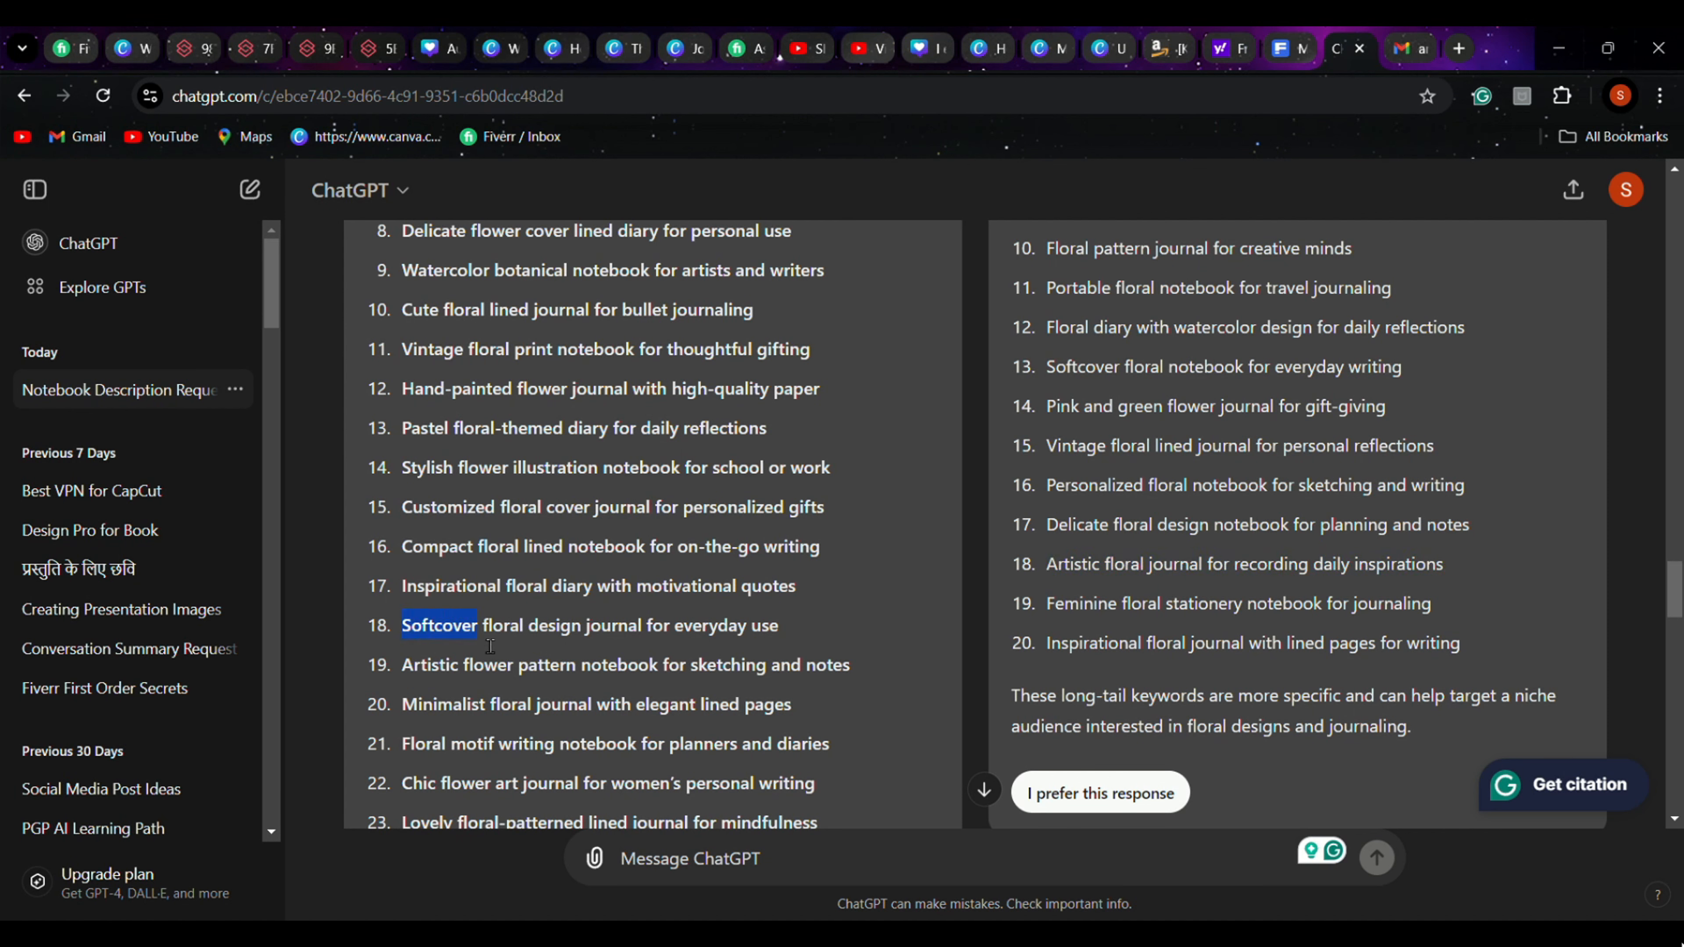
key(ctrl+c)
click(1168, 48)
click(733, 726)
key(ctrl+v)
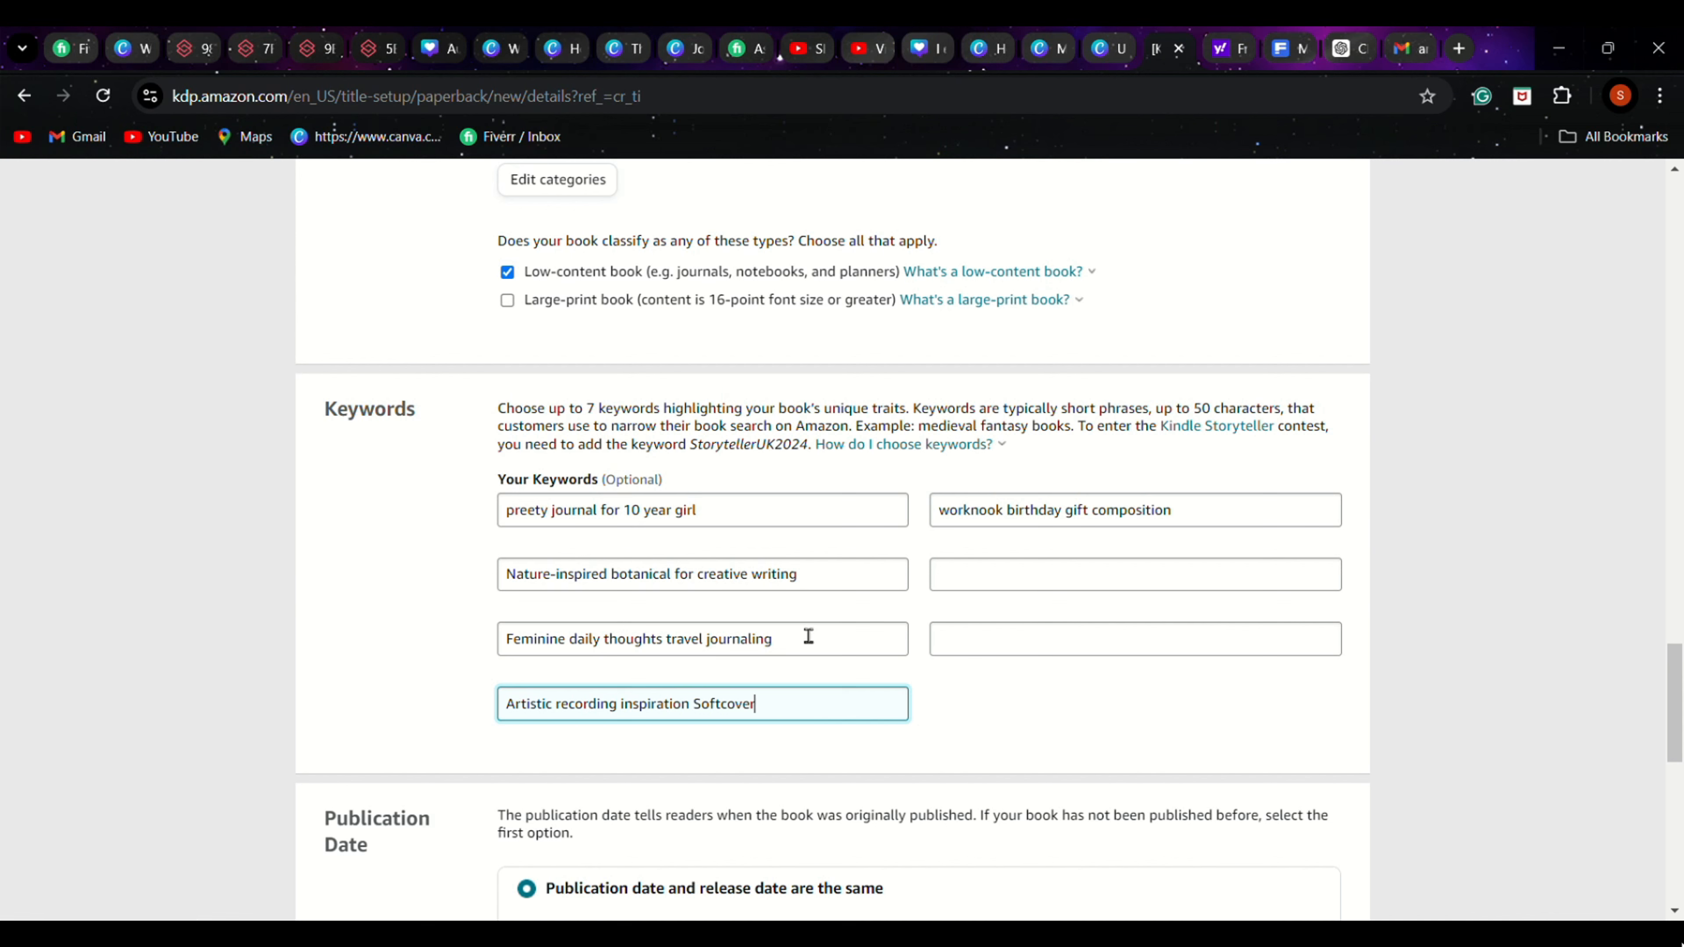
Insert "pattern" into the seventh keyword so it reads "Artistic pattern recording inspiration Softcover"
click(989, 589)
click(682, 704)
text(pattern)
Copy "diaries" from ChatGPT's Response 1 list and append it to the second keyword in Amazon KDP
click(971, 581)
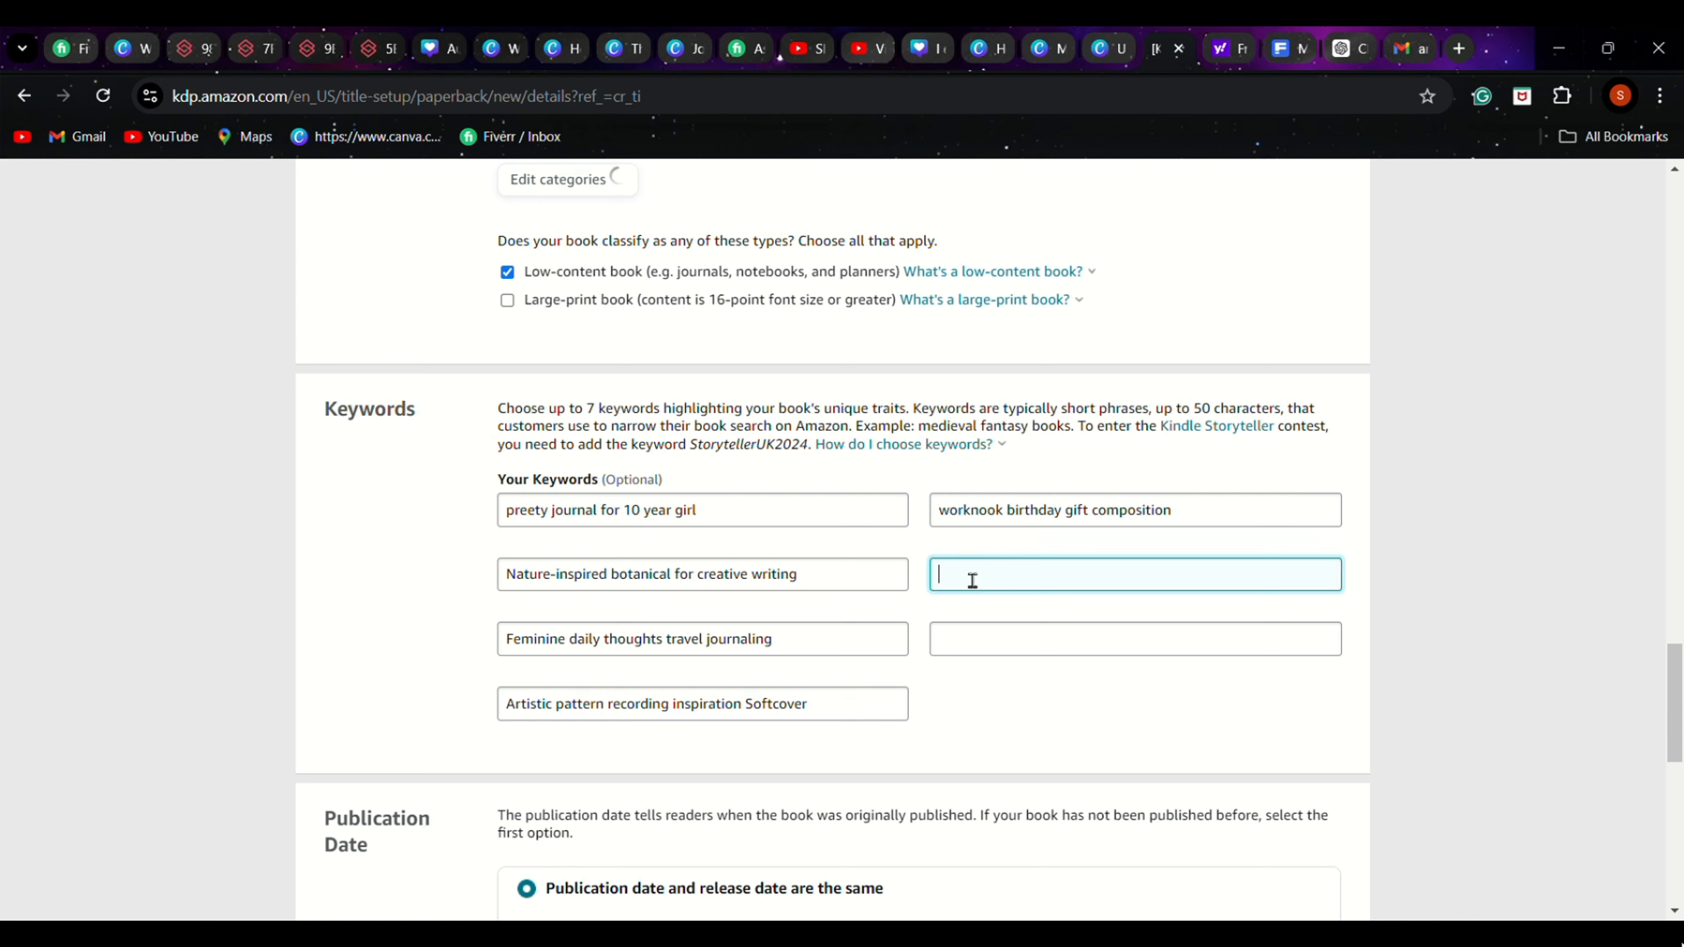
click(1346, 48)
scroll(751, 544, down, 3)
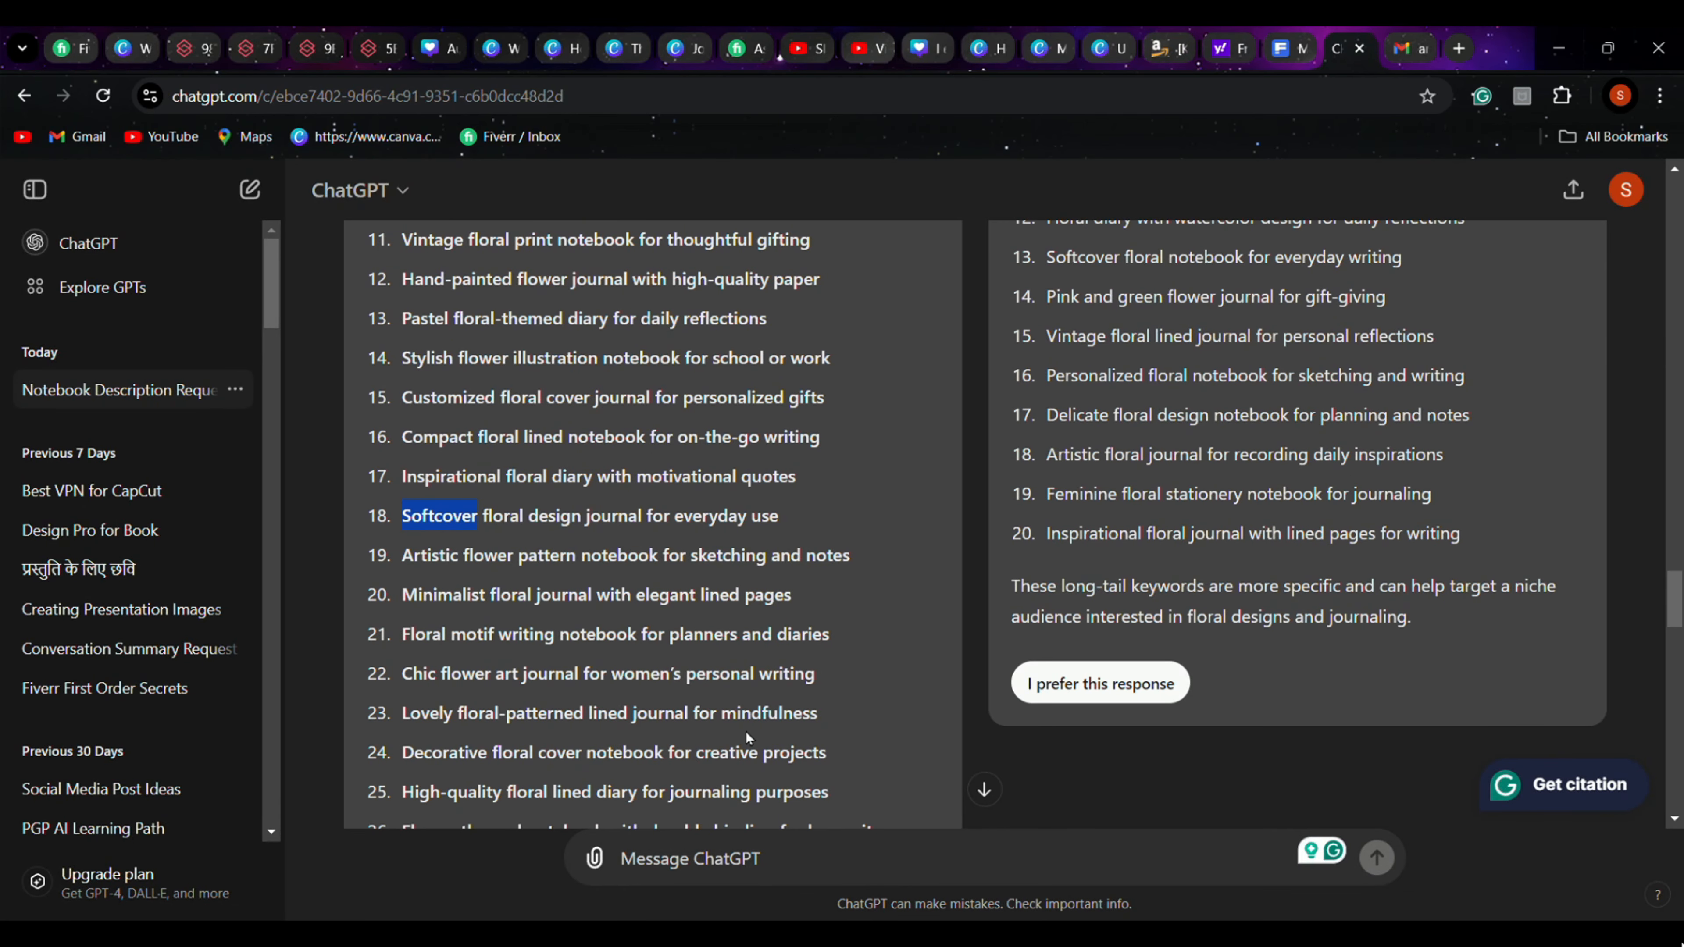
double_click(799, 636)
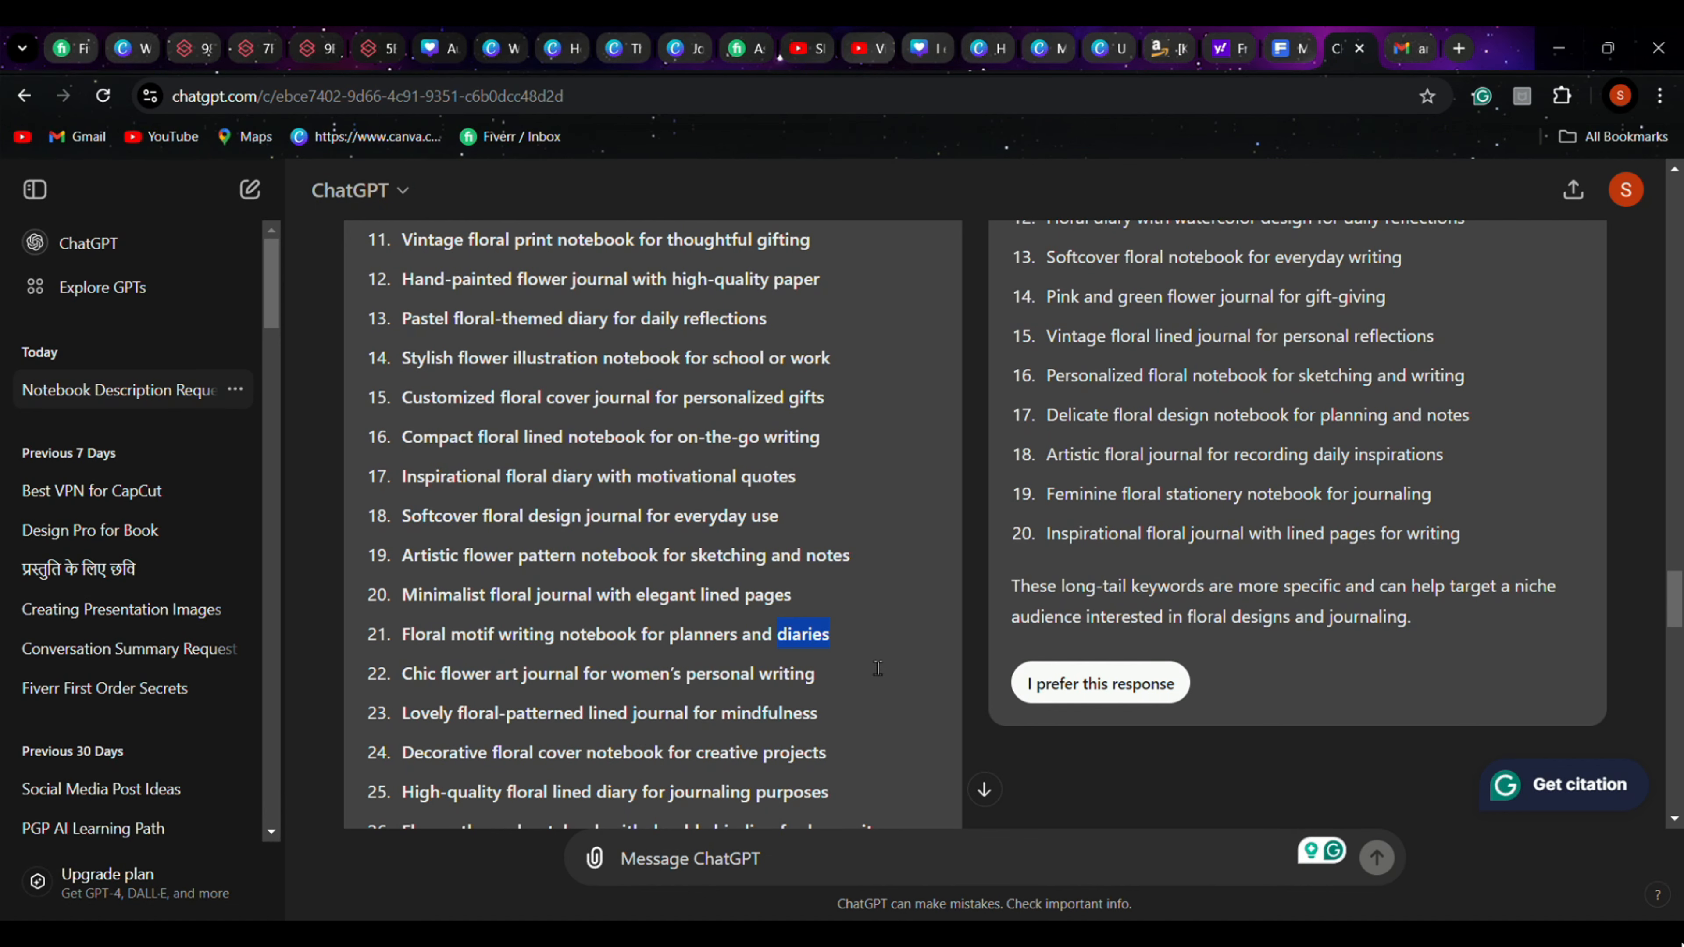
click(1185, 48)
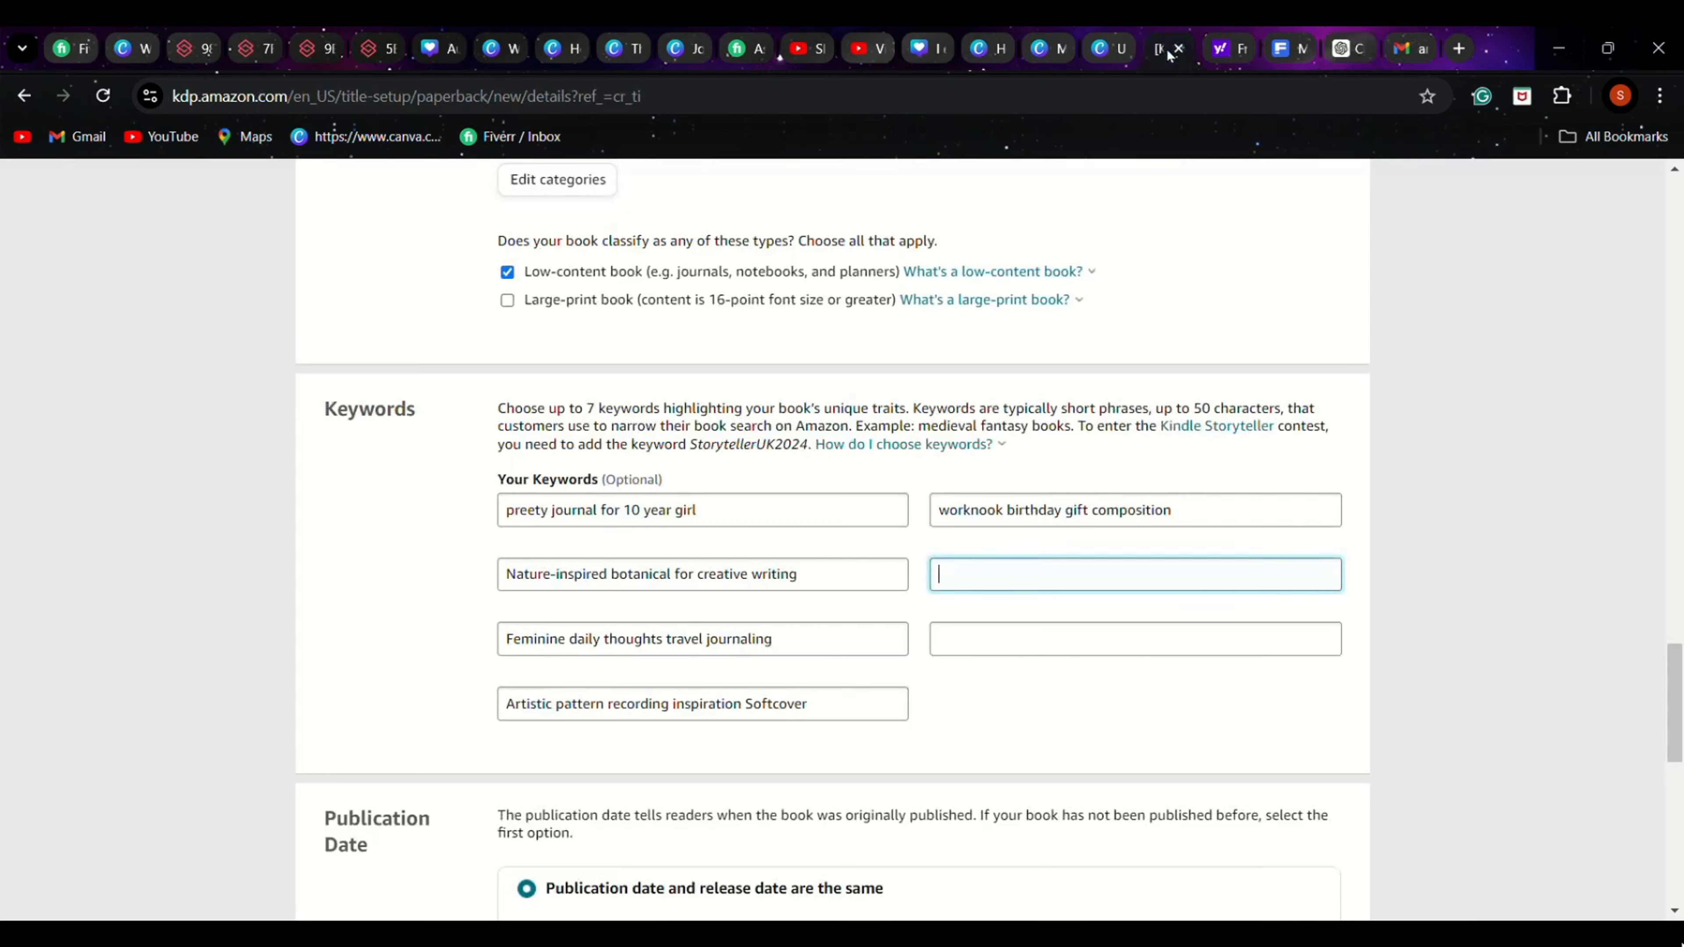
click(1202, 529)
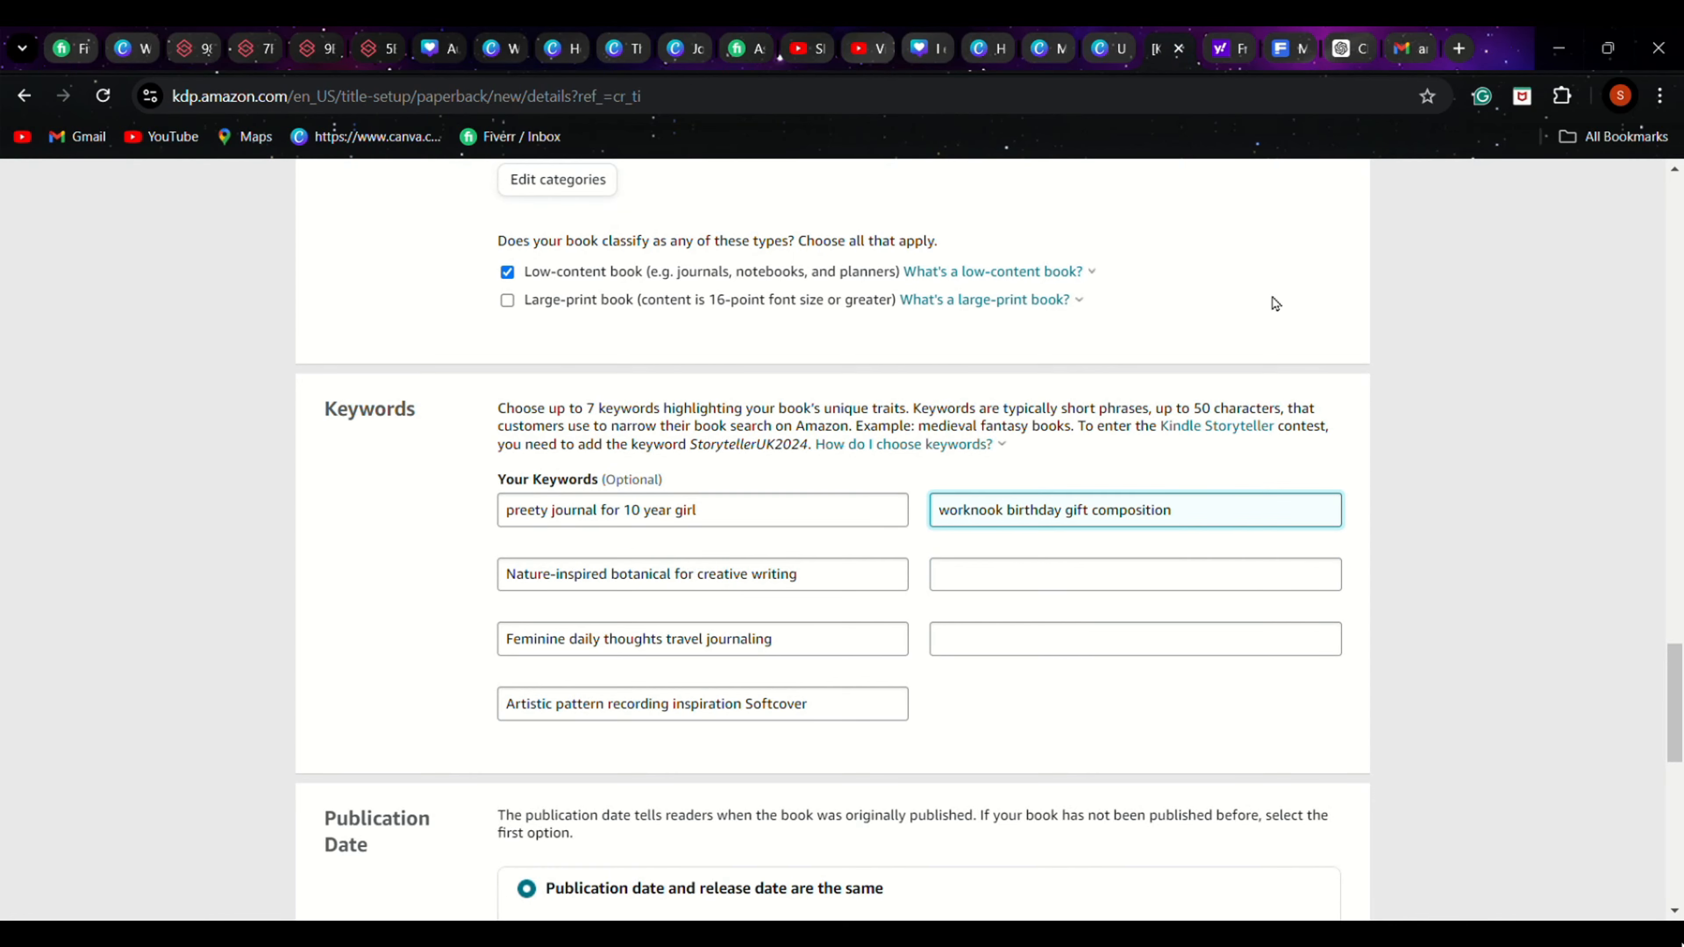
key(ctrl+v)
Copy "Pastel floral-themed diary for daily reflections" from ChatGPT's Response 1 into KDP's fourth keyword field and shorten it to "Pastel reflections"
click(1340, 50)
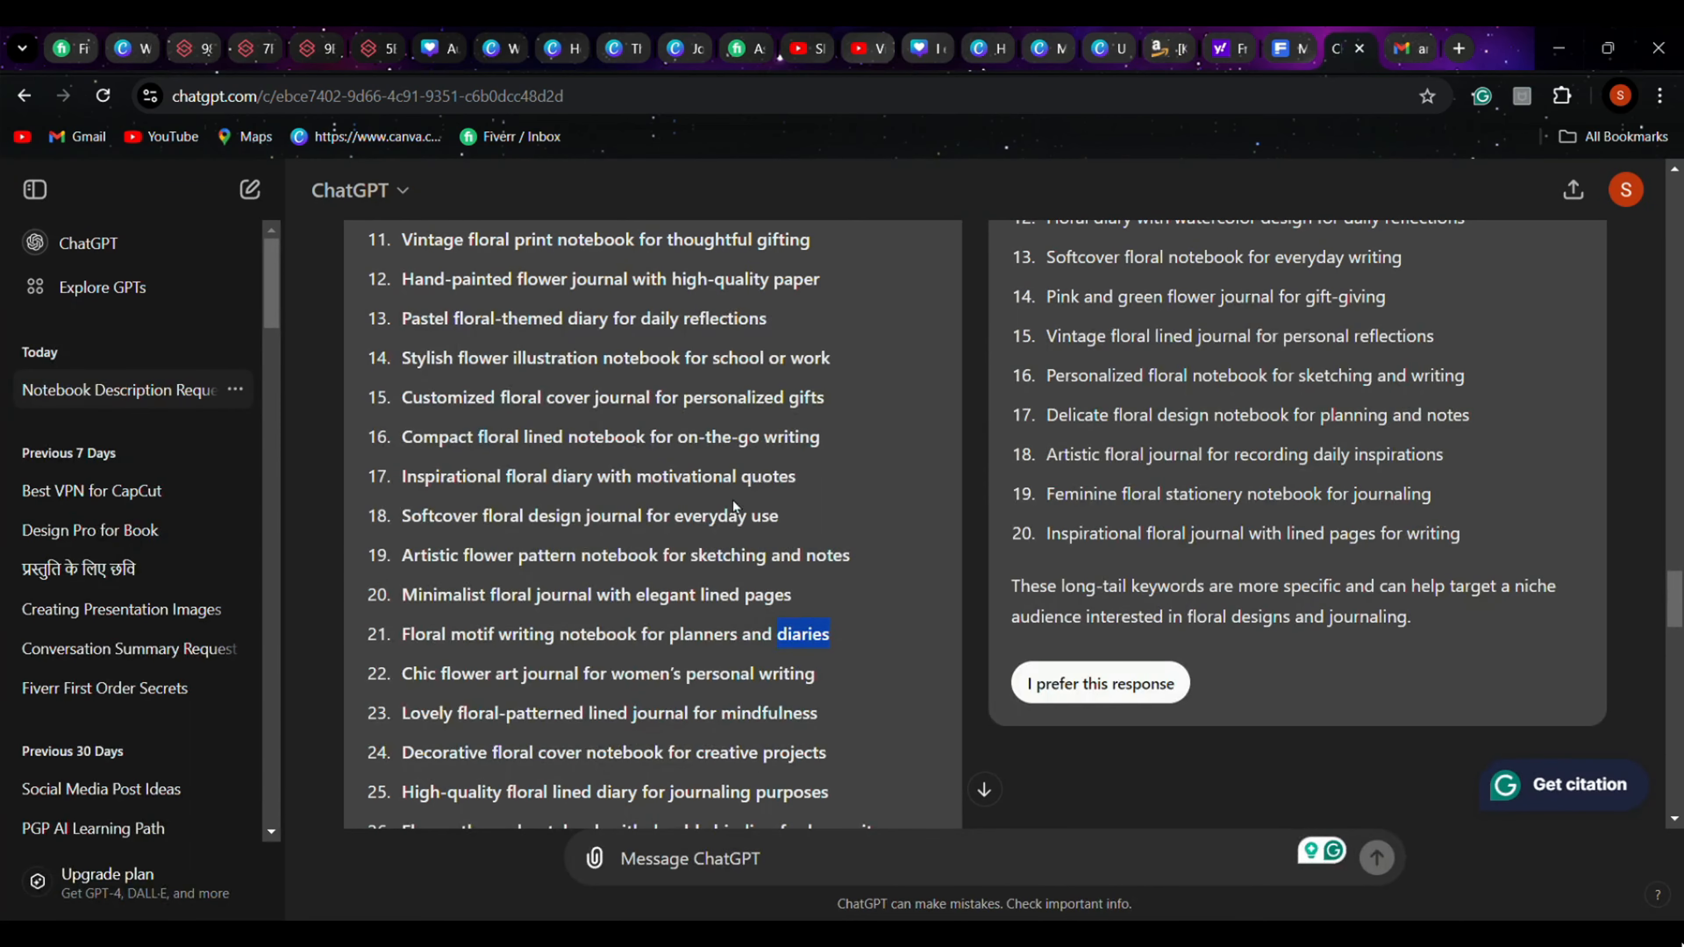
scroll(595, 536, up, 2)
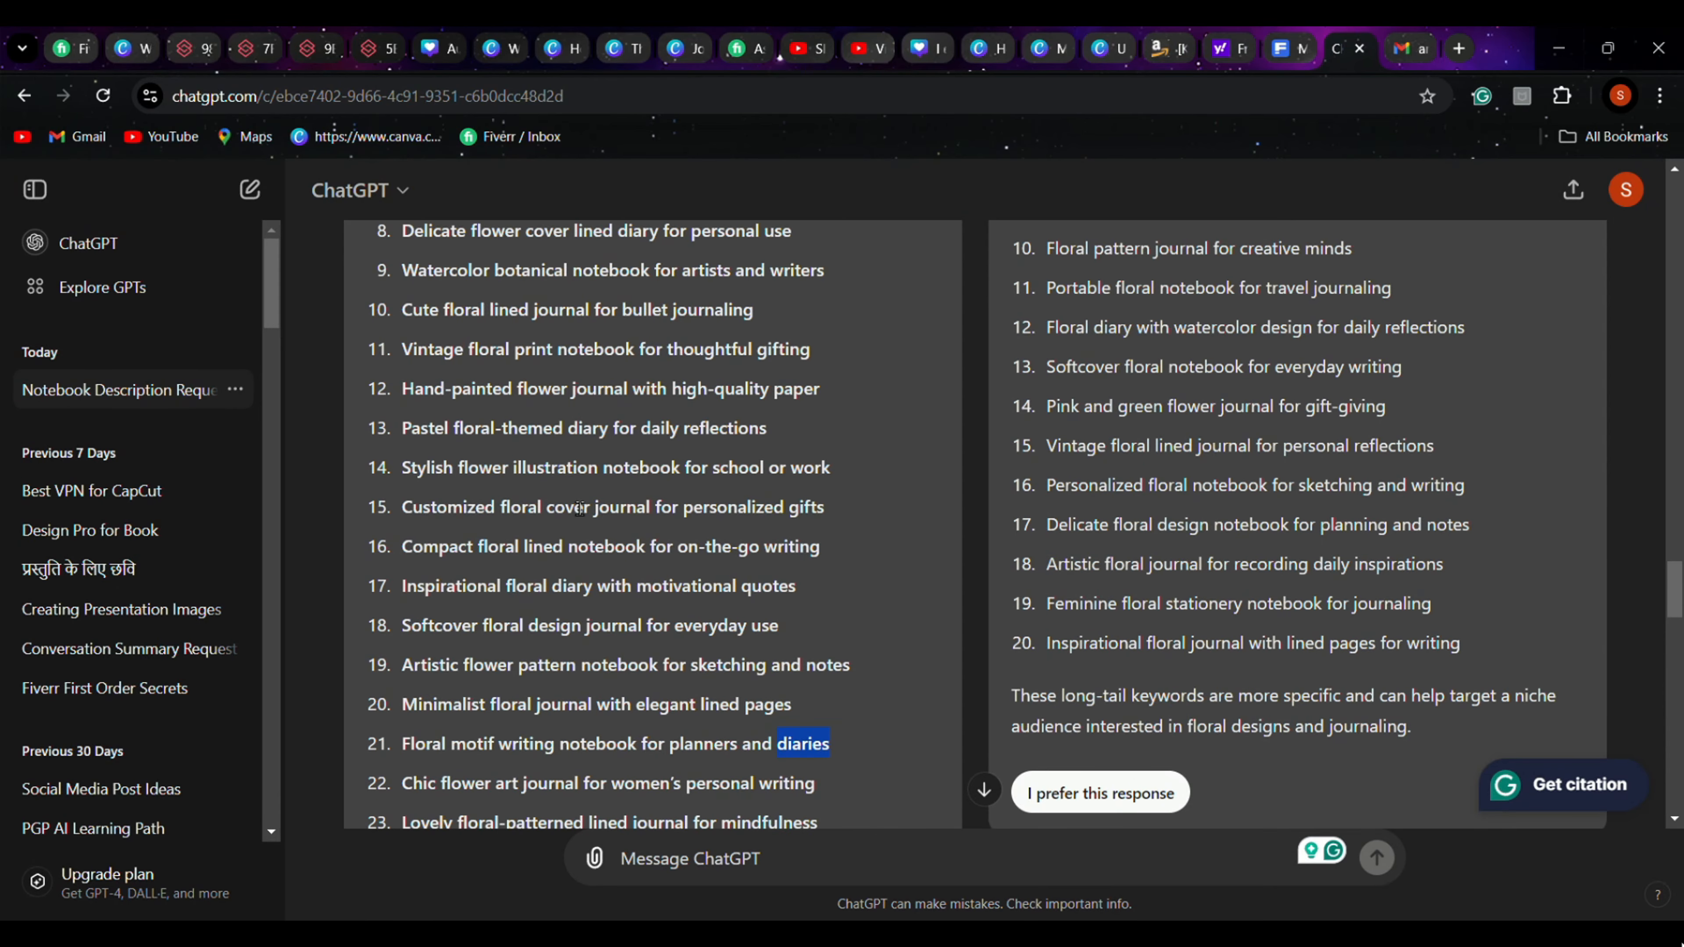
scroll(568, 547, up, 2)
scroll(568, 548, up, 1)
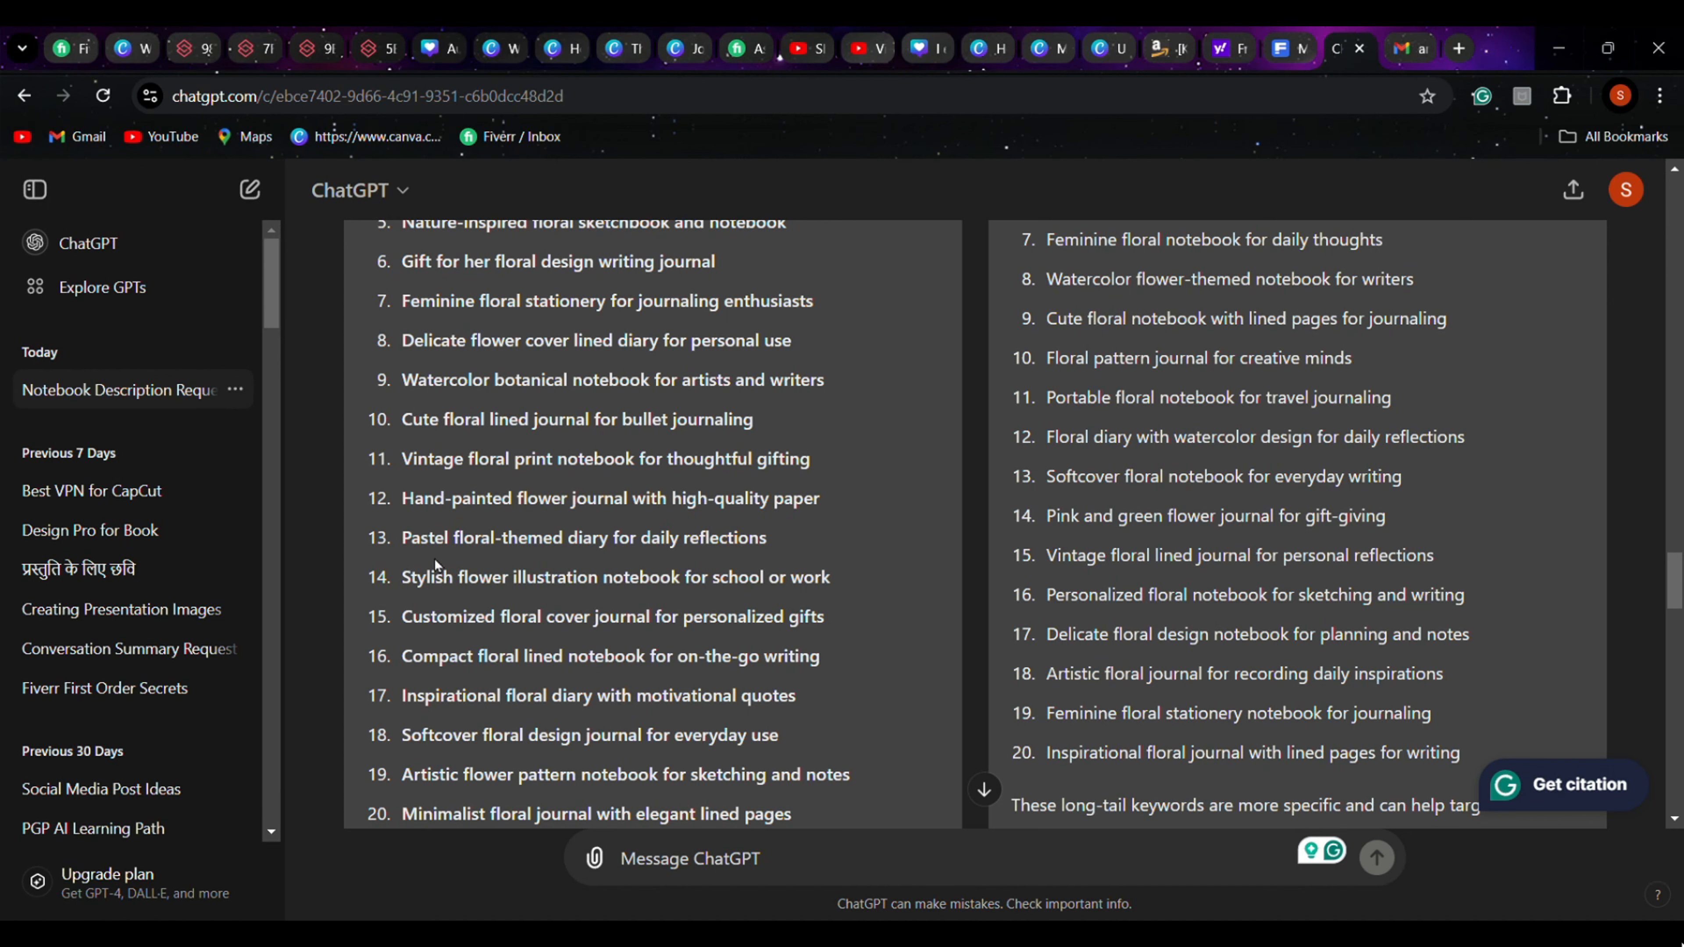
drag(401, 542, 649, 560)
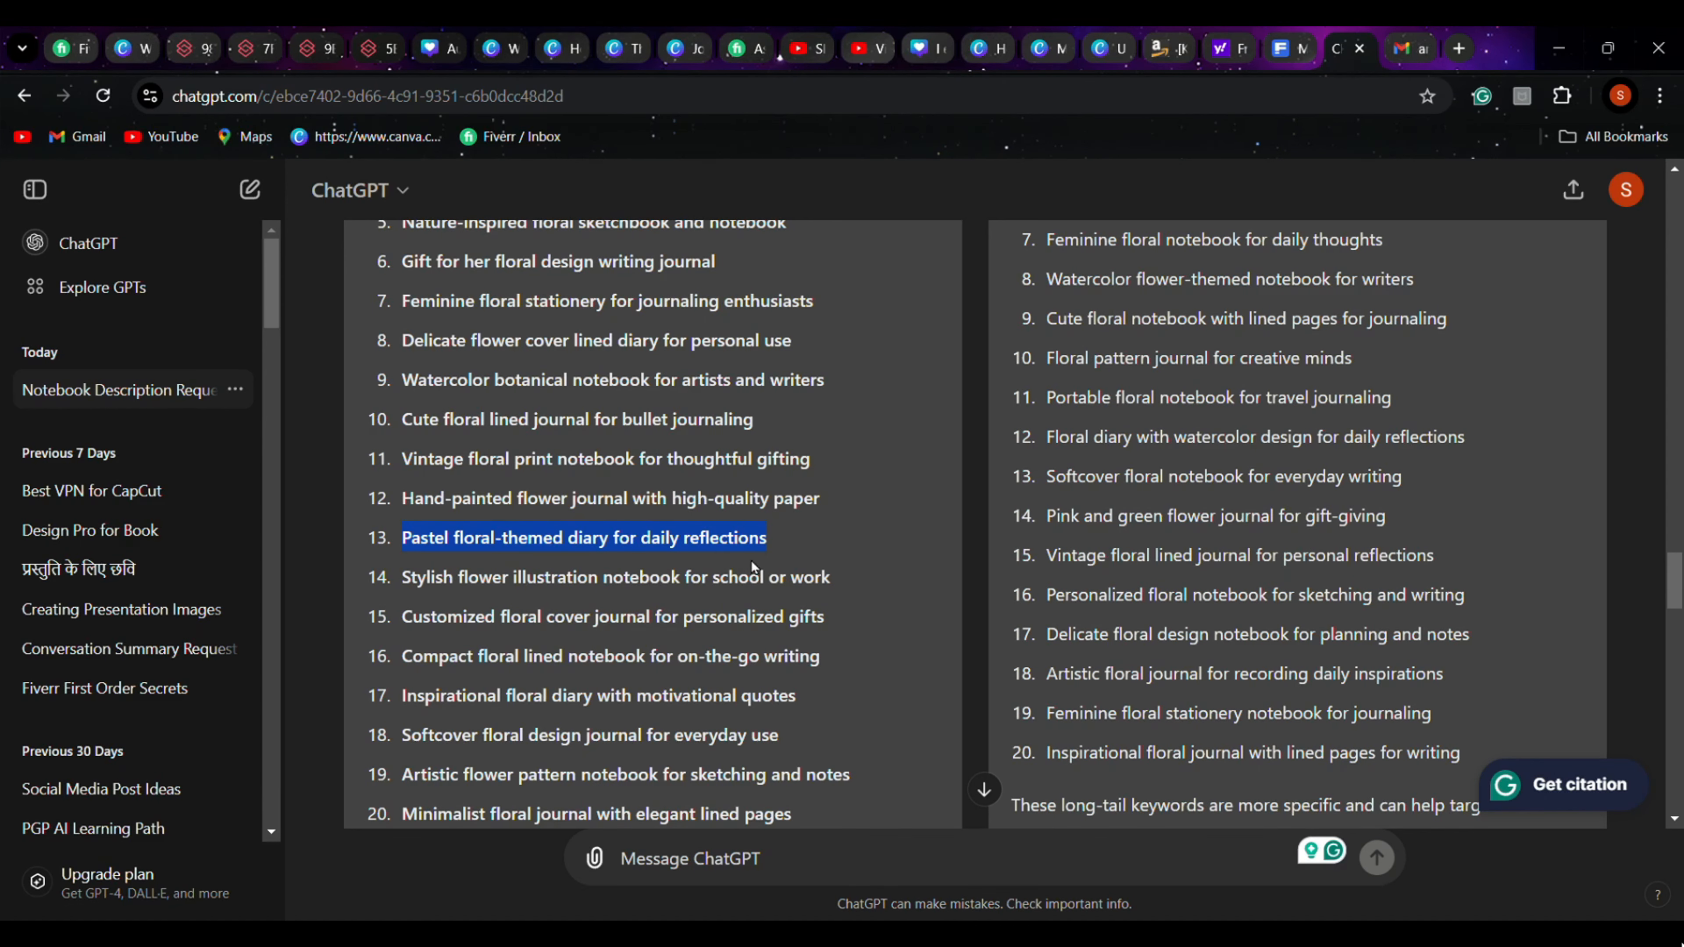
click(1167, 48)
click(991, 575)
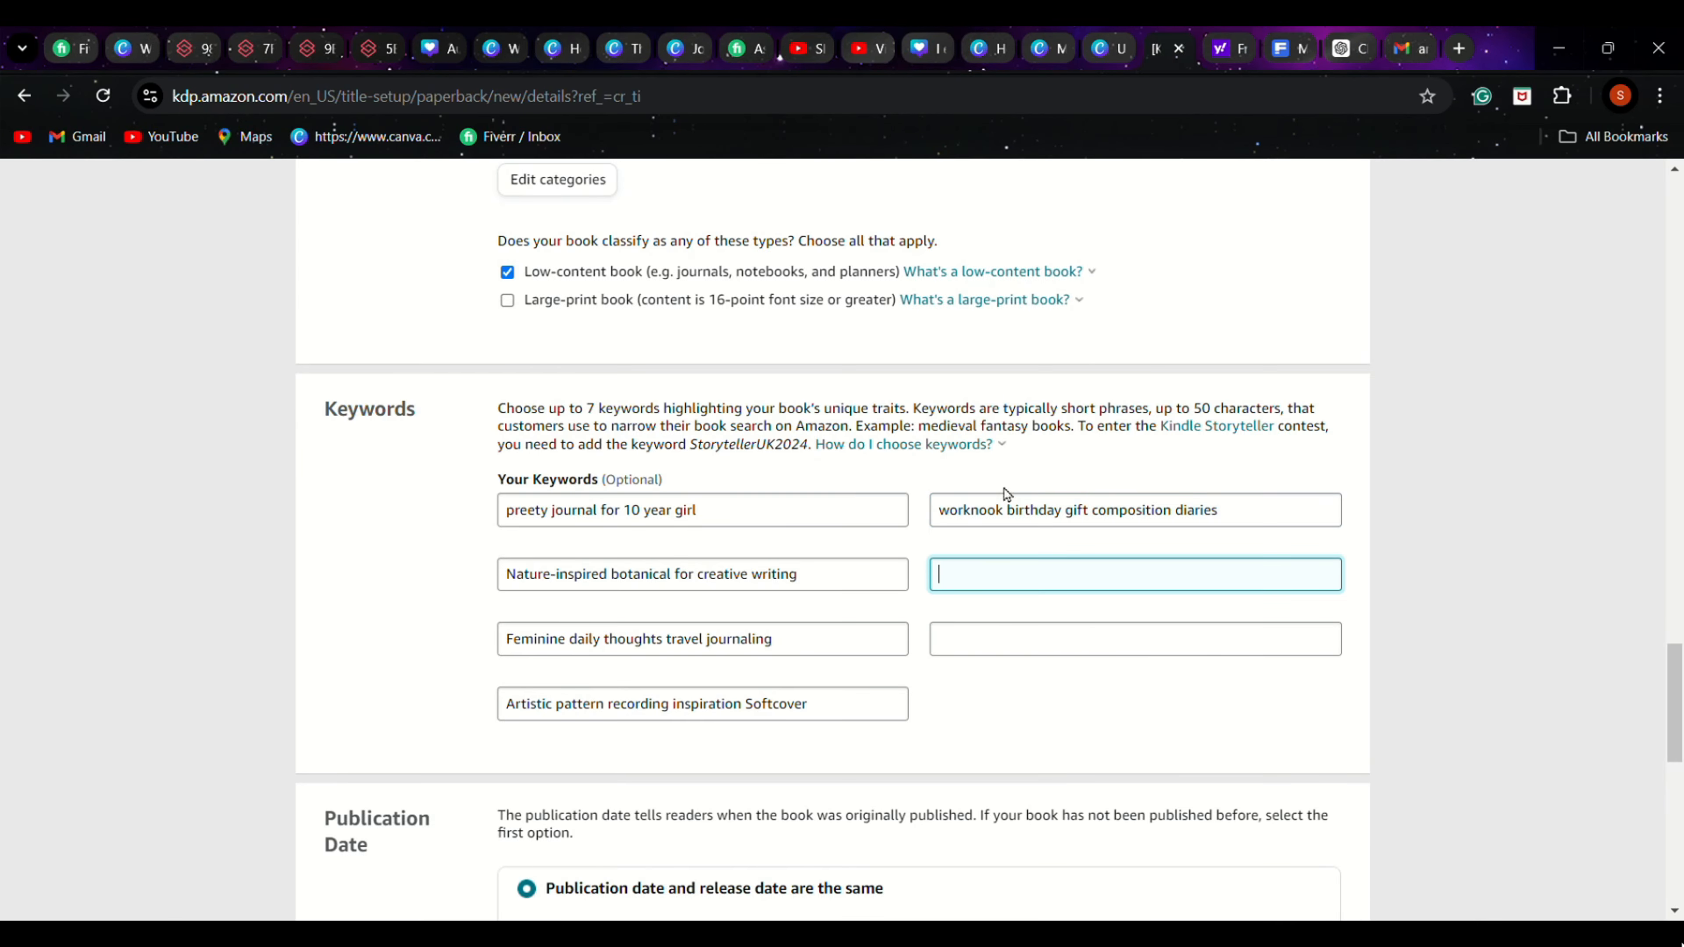
key(ctrl+v)
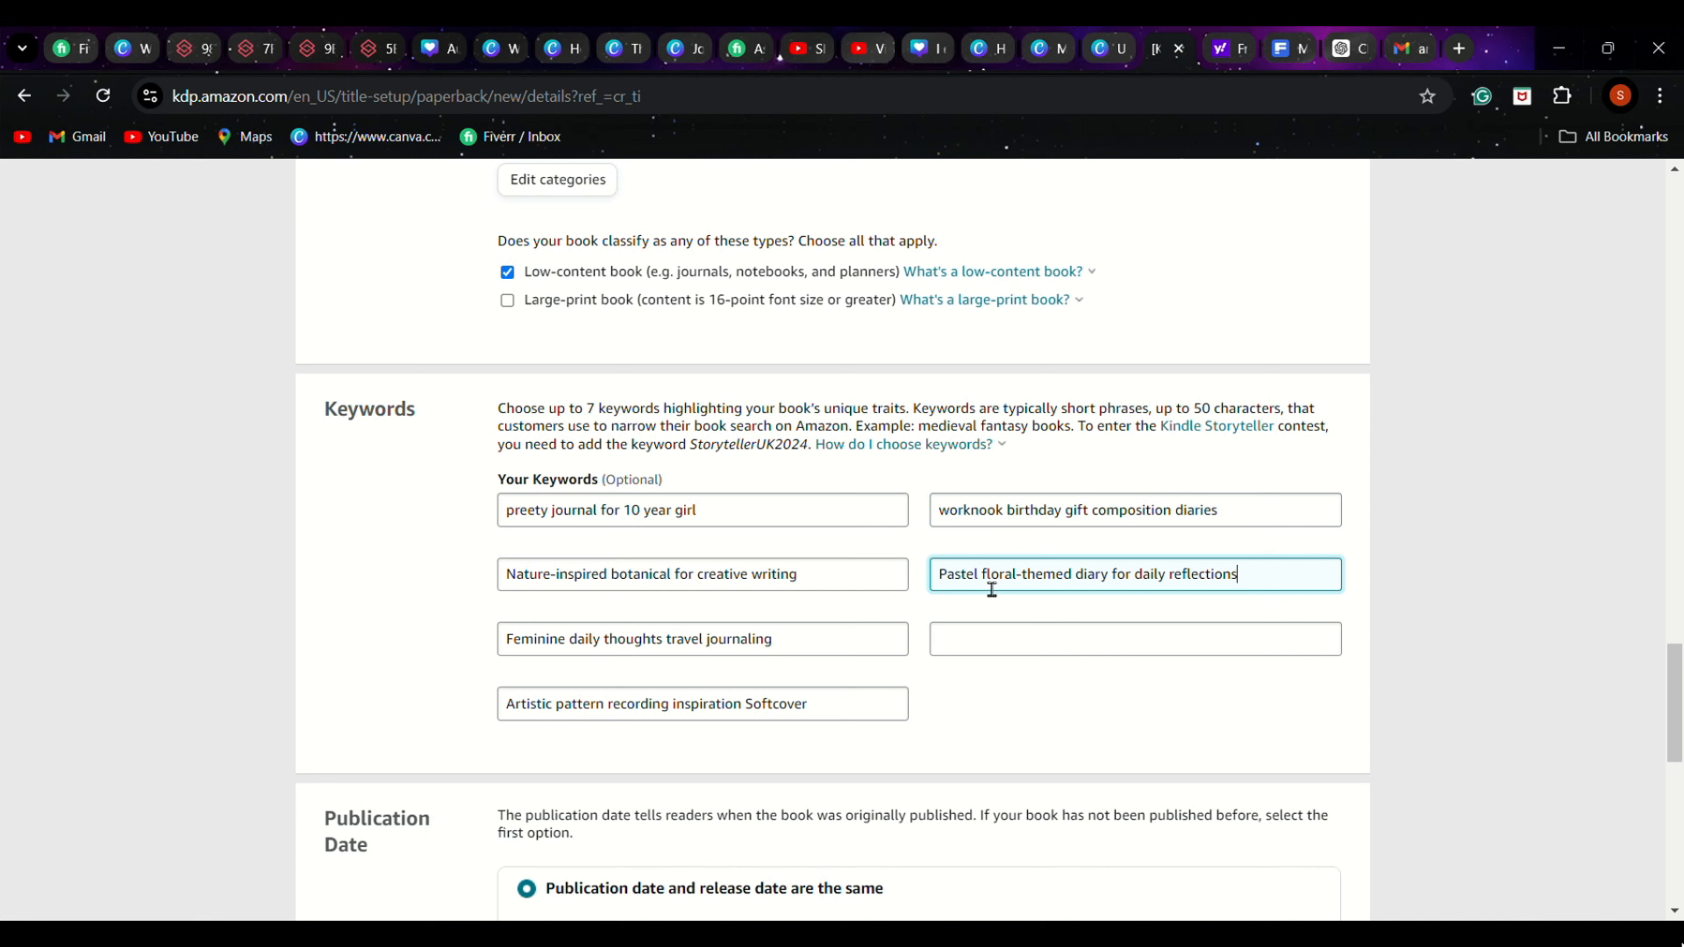
drag(981, 587, 1167, 602)
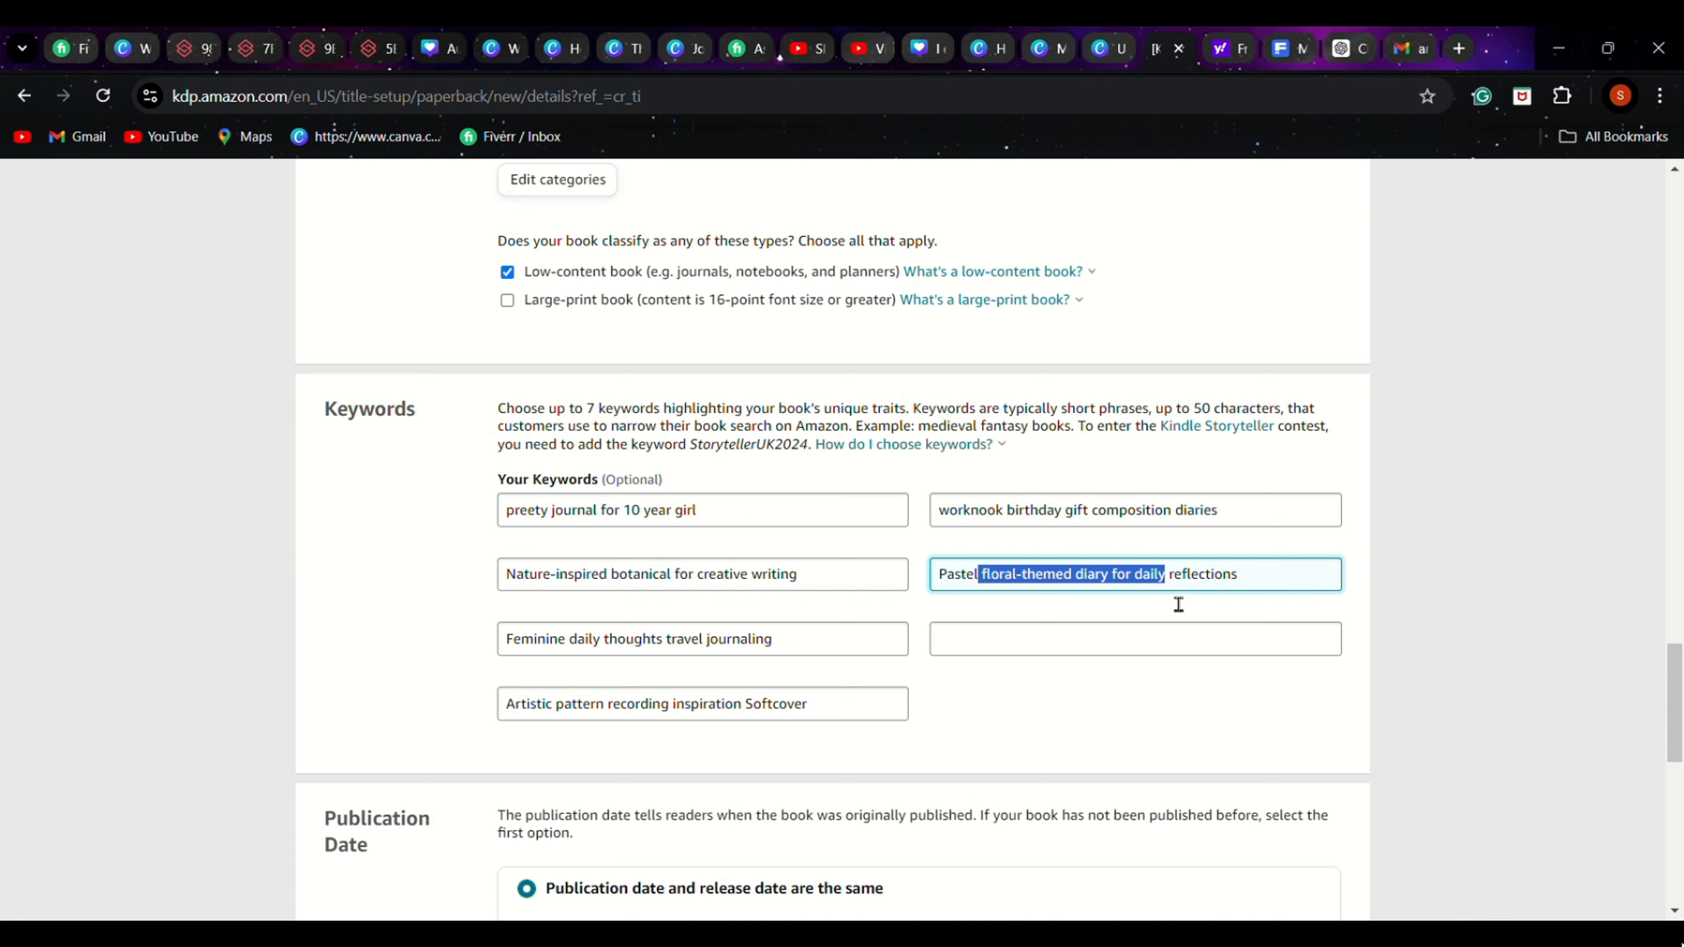
key(BackSpace)
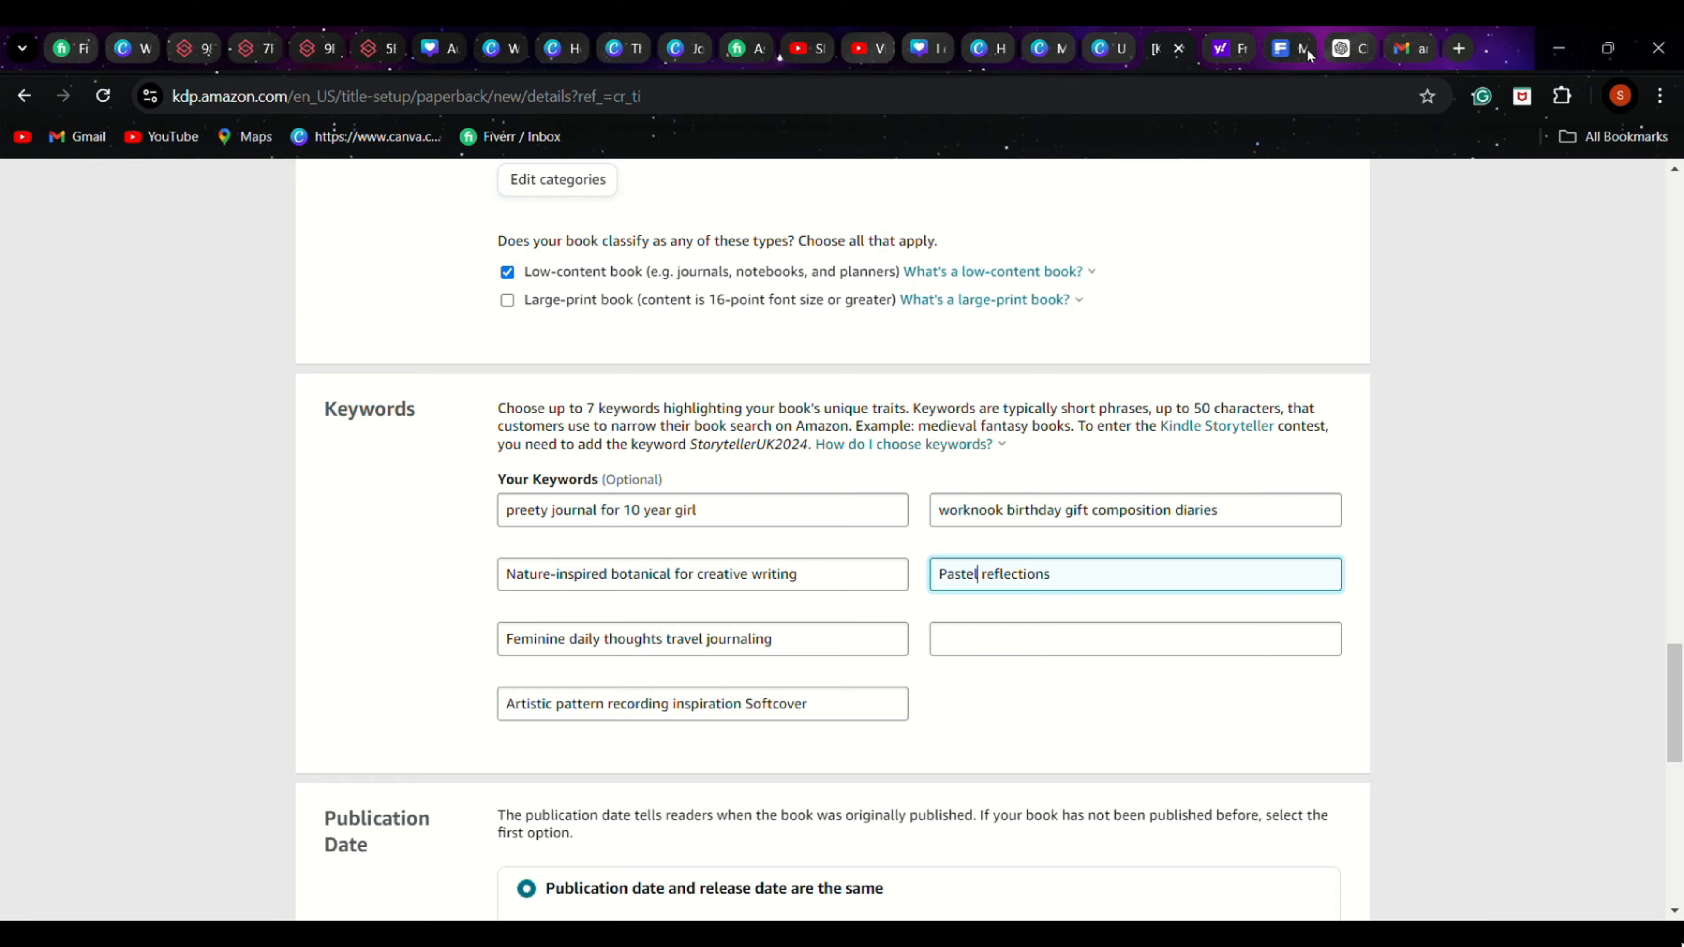
Copy "personal use" from ChatGPT's Response 1 list and append it to the fourth keyword in KDP
click(1346, 49)
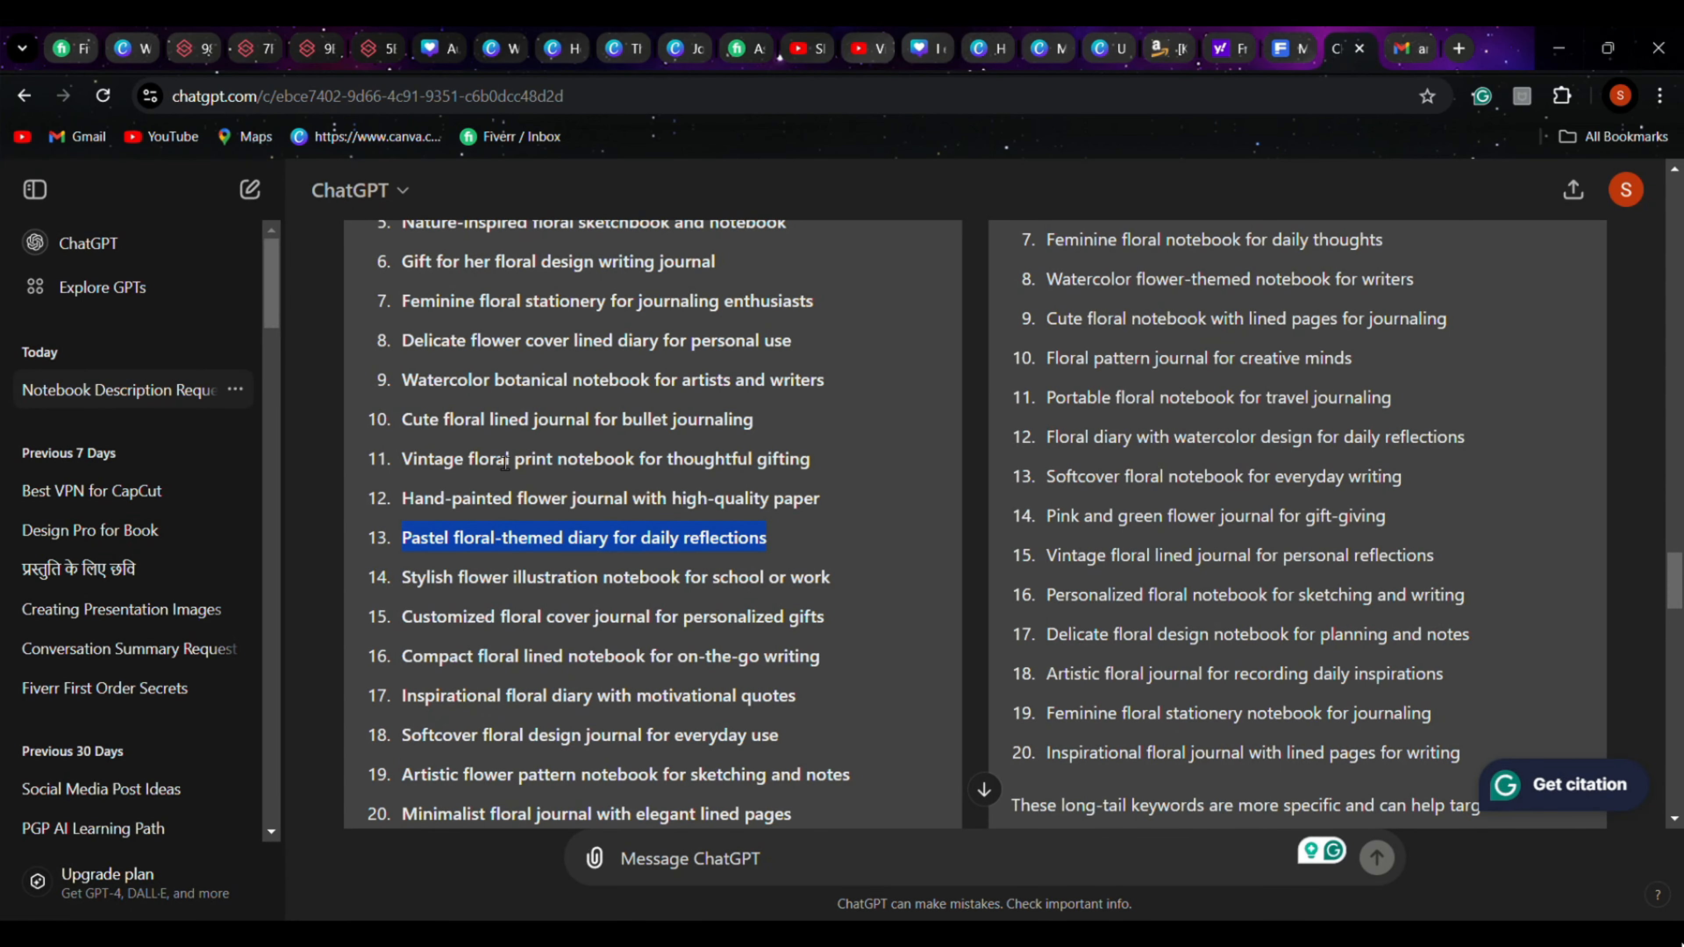
scroll(599, 452, up, 2)
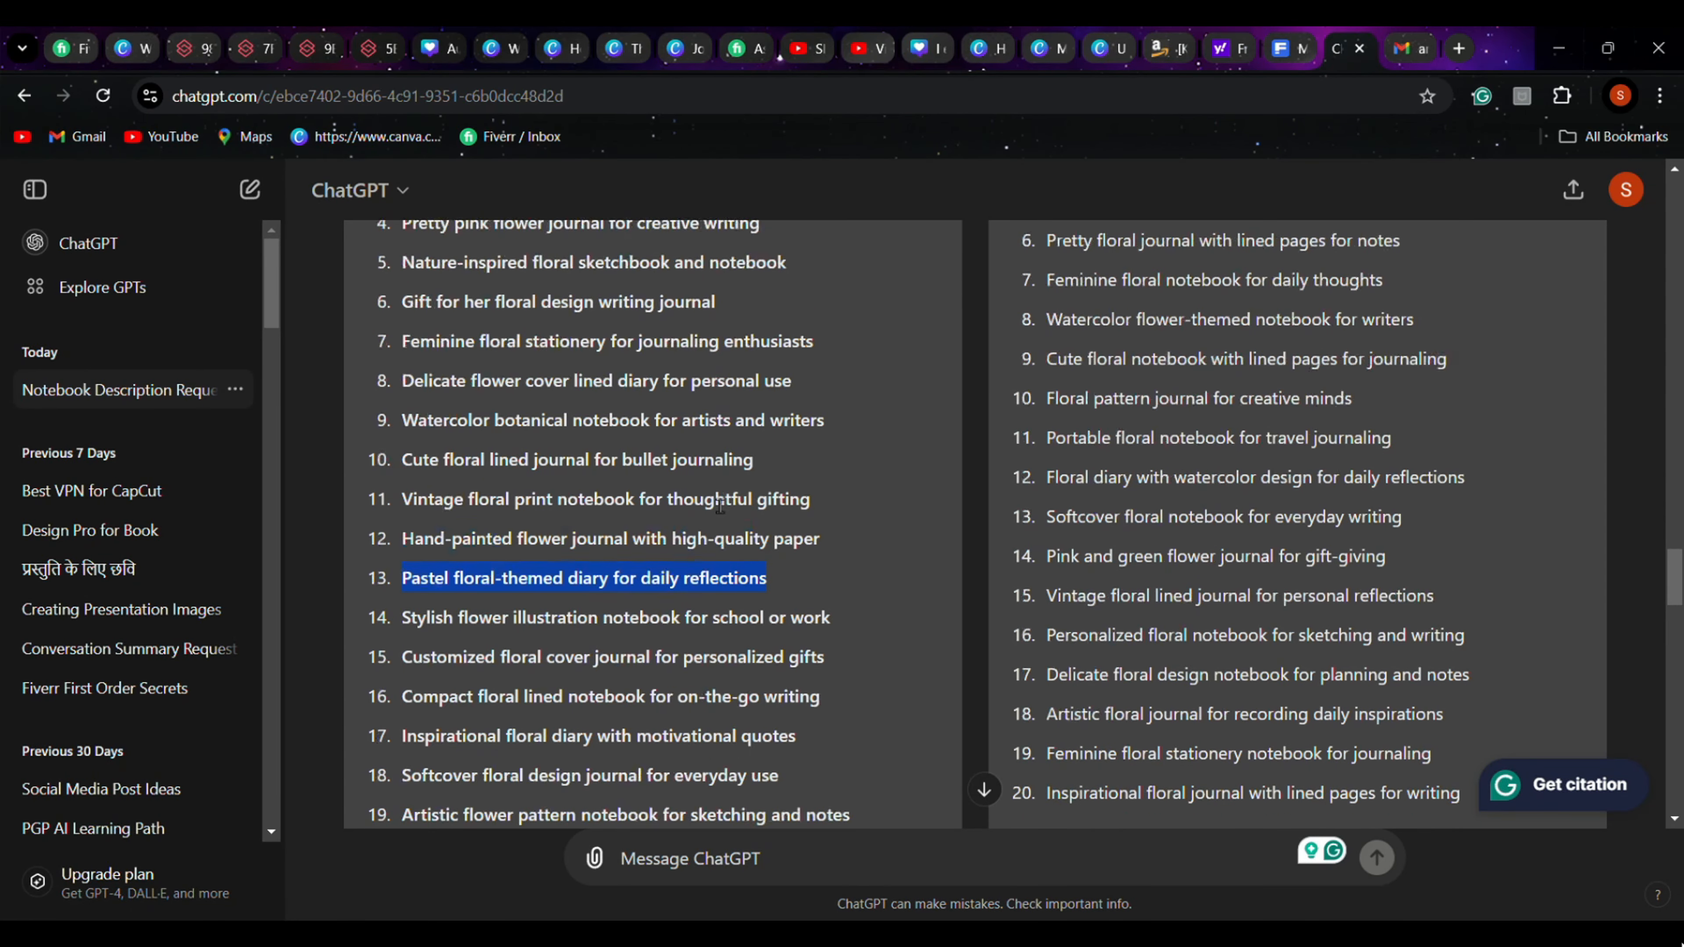
click(1168, 48)
click(1107, 587)
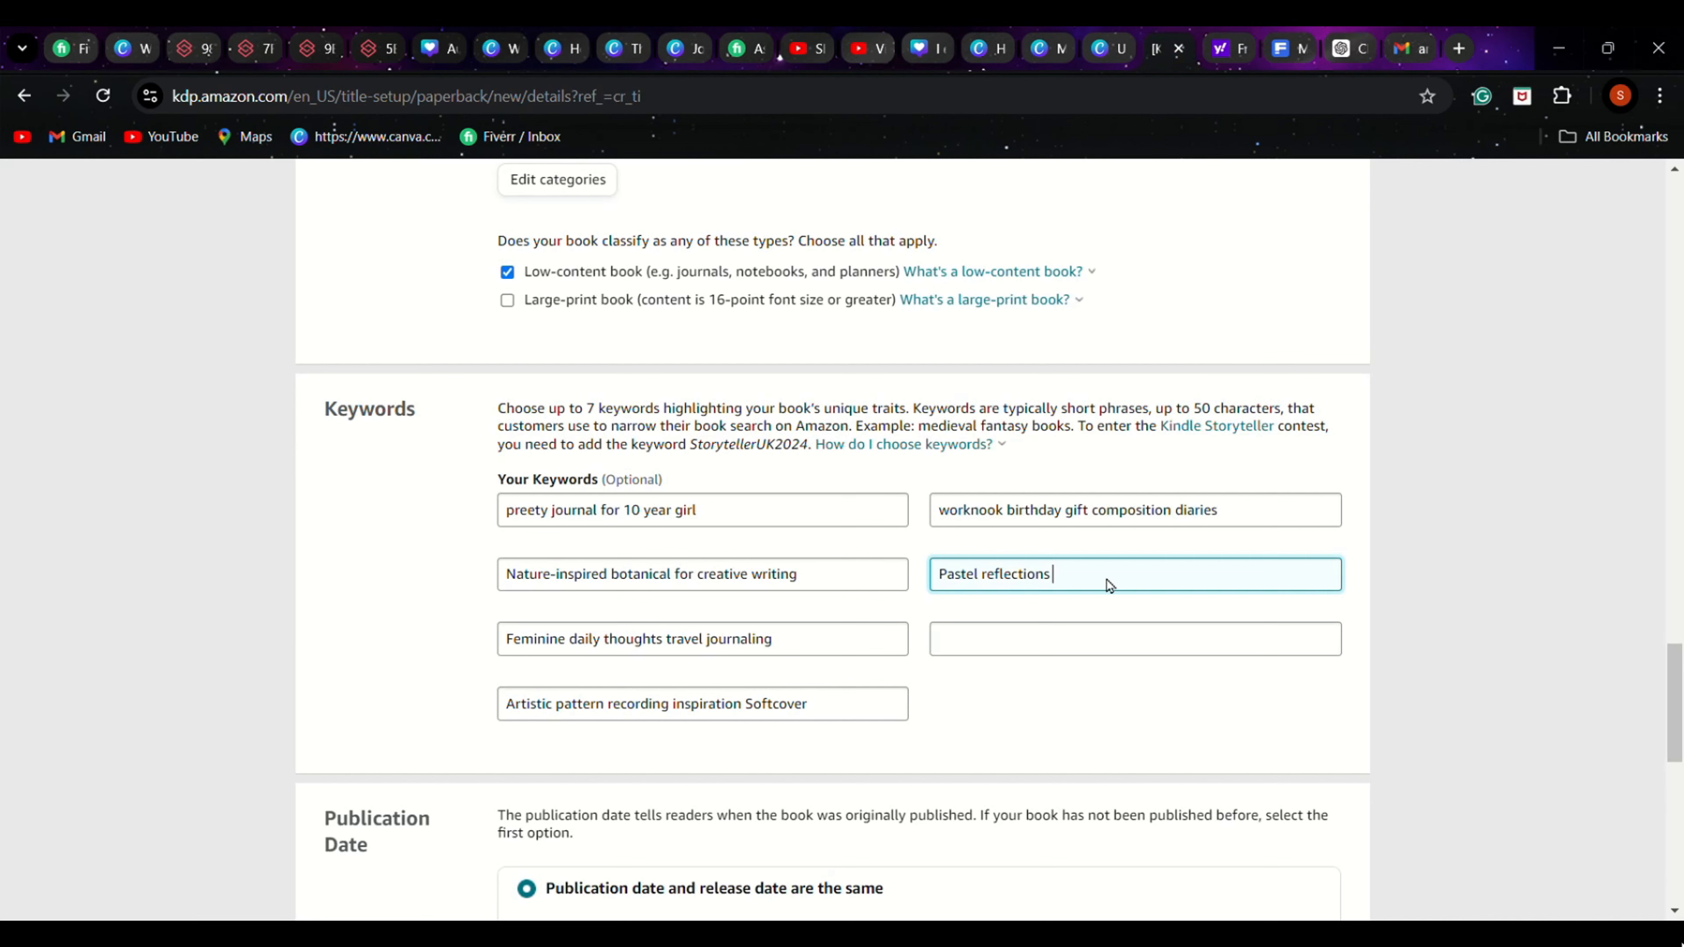
text(personal use)
Copy "enthusiasts" from ChatGPT's Response 1 list and add it to the end of the fourth KDP keyword
click(1330, 53)
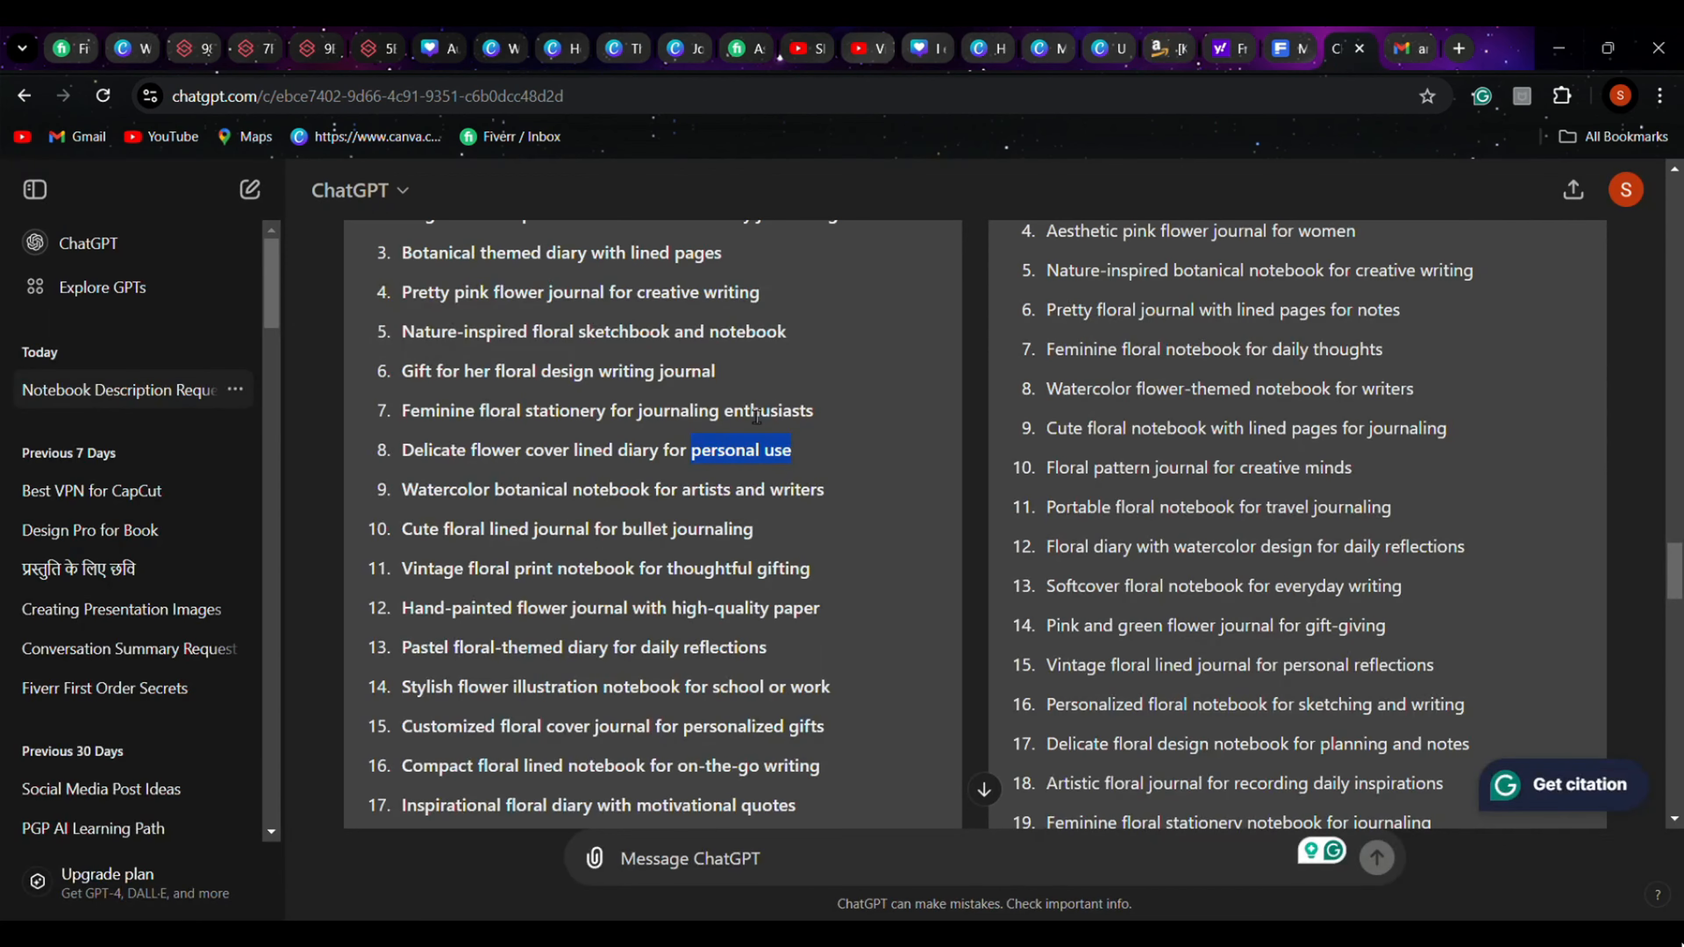
double_click(740, 416)
key(ctrl+c)
click(1168, 49)
key(ctrl+v)
Copy "stationery" and "Beautiful" from the ChatGPT keyword lists into the sixth keyword field in KDP
click(1343, 47)
scroll(769, 633, up, 2)
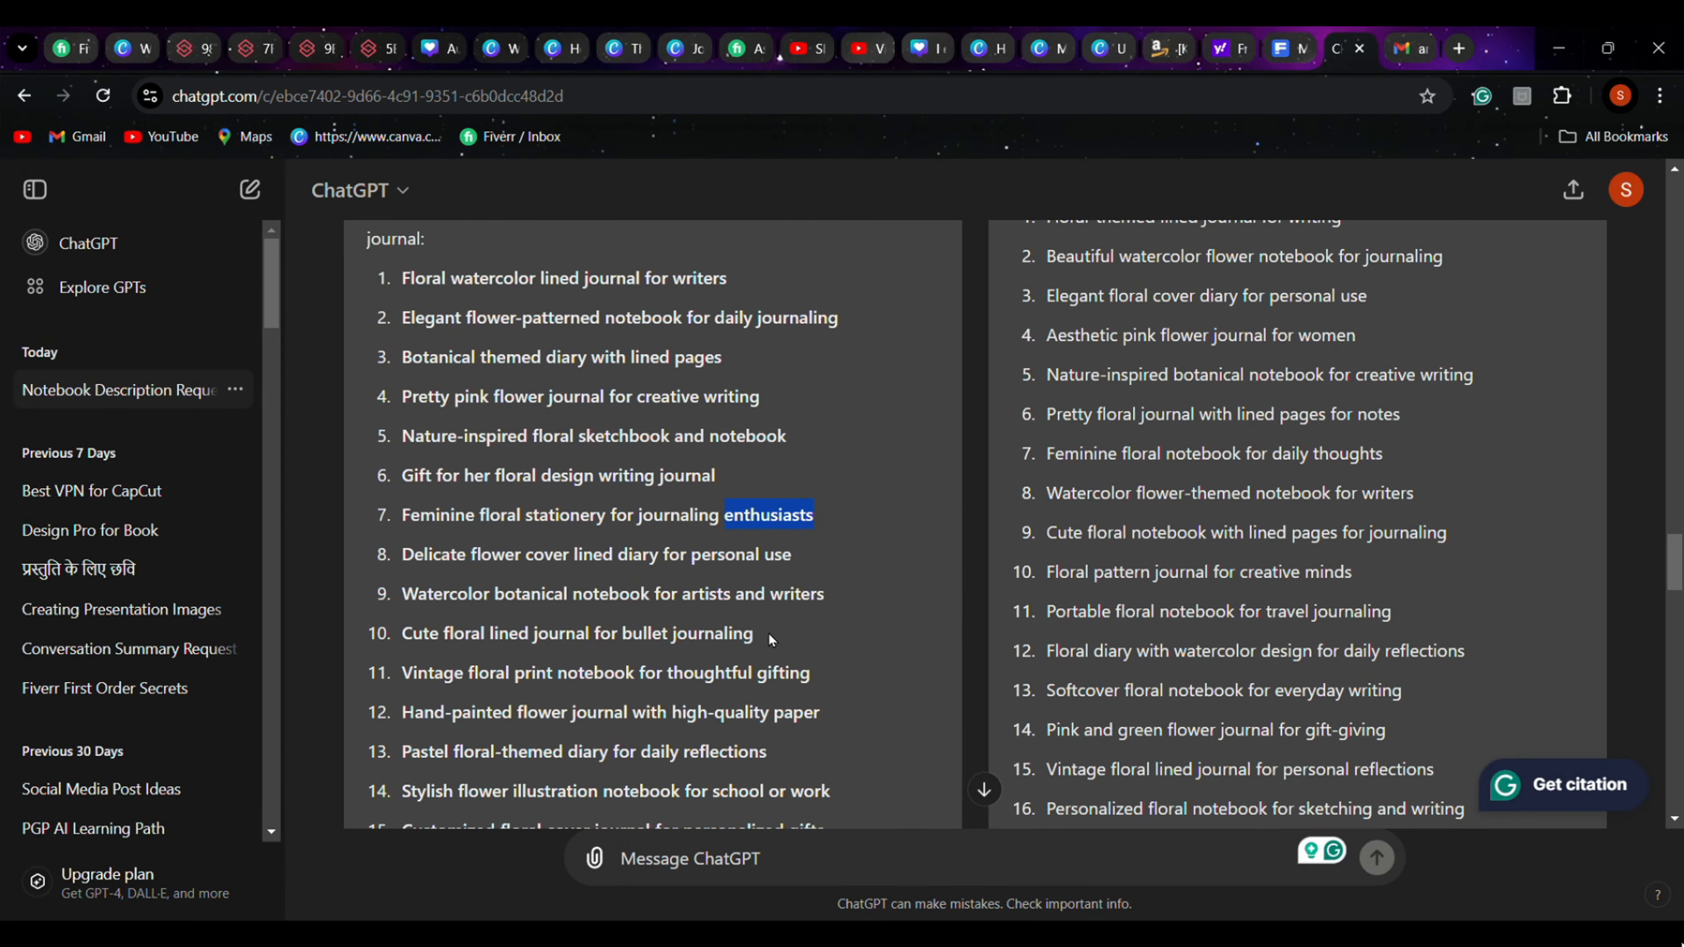
drag(527, 538, 605, 537)
scroll(687, 554, up, 1)
drag(1048, 372, 1114, 373)
scroll(687, 554, down, 1)
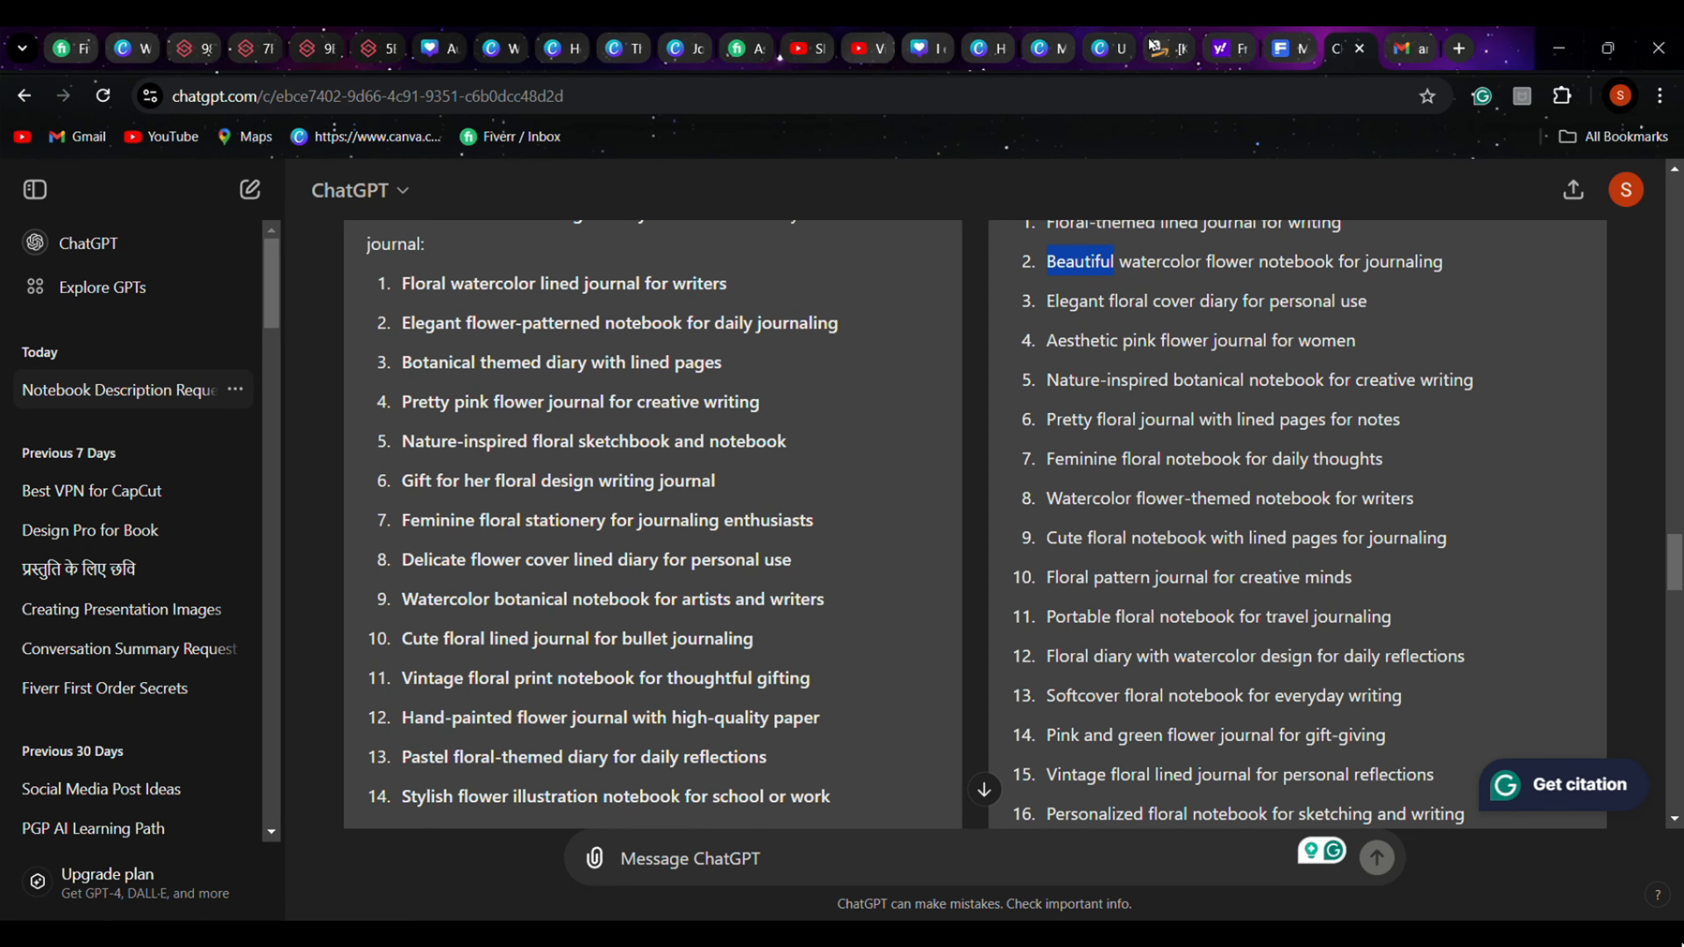
click(1153, 47)
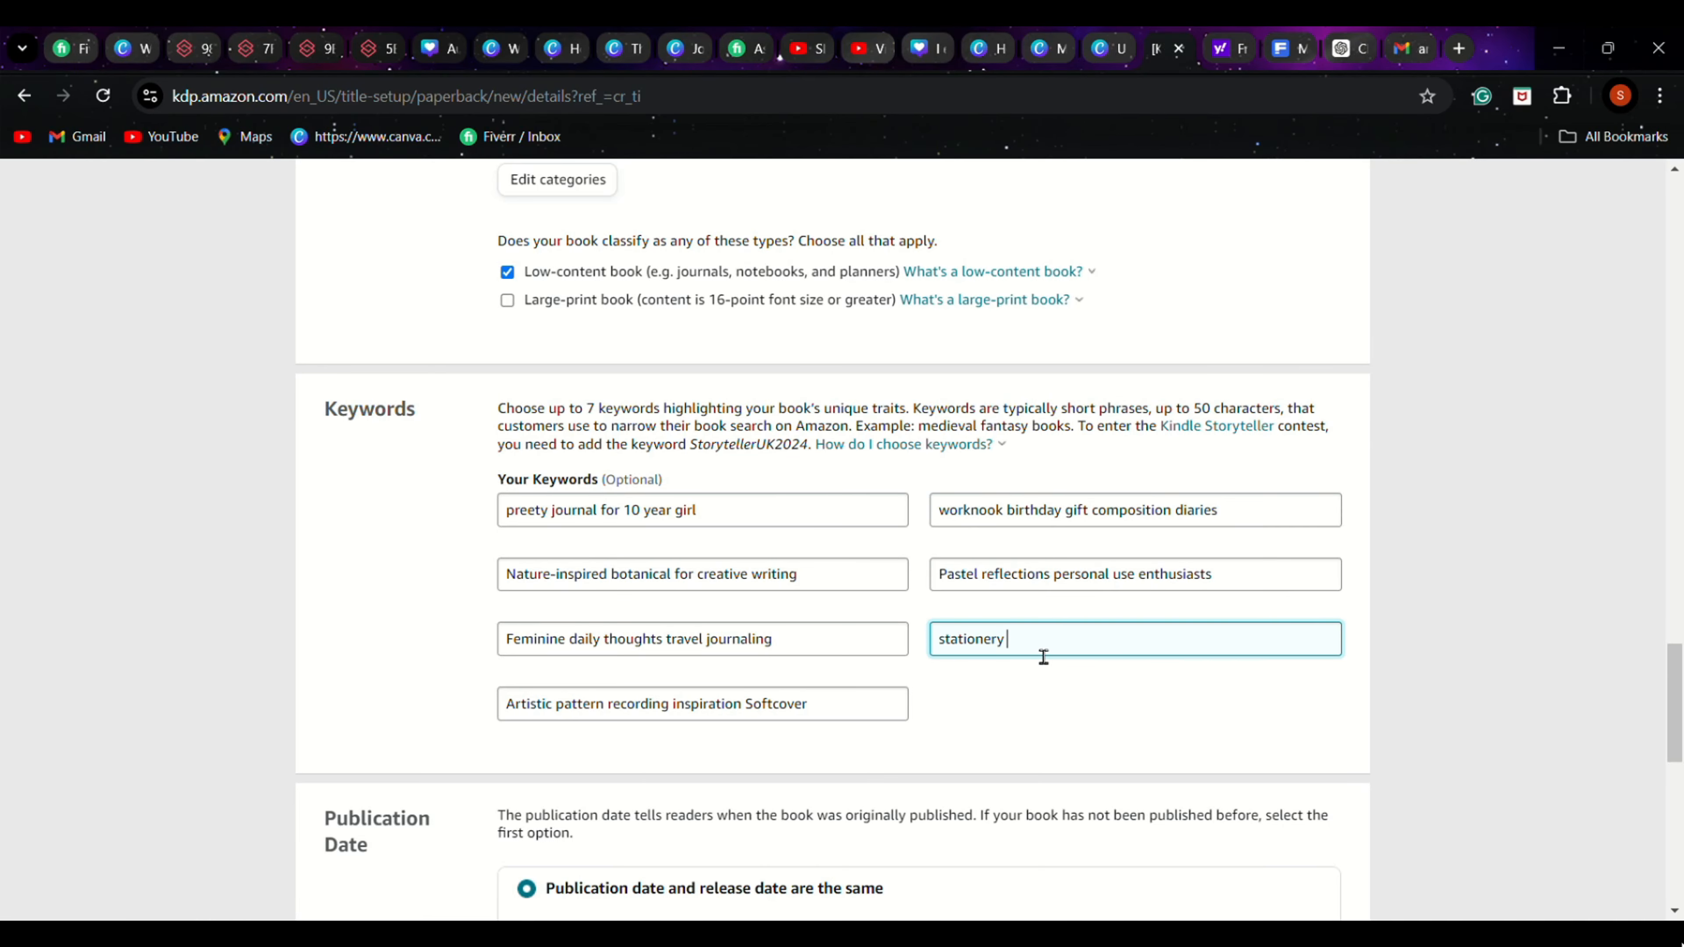
key(ctrl+v)
Extend the sixth keyword with "rulled pages" so it reads "stationery Beautiful rulled pages"
text(rill)
key(BackSpace)
key(BackSpace)
key(BackSpace)
text(ulled pages)
Find "High-quality" in ChatGPT's Response 1 list and append it to the sixth keyword in KDP
click(764, 523)
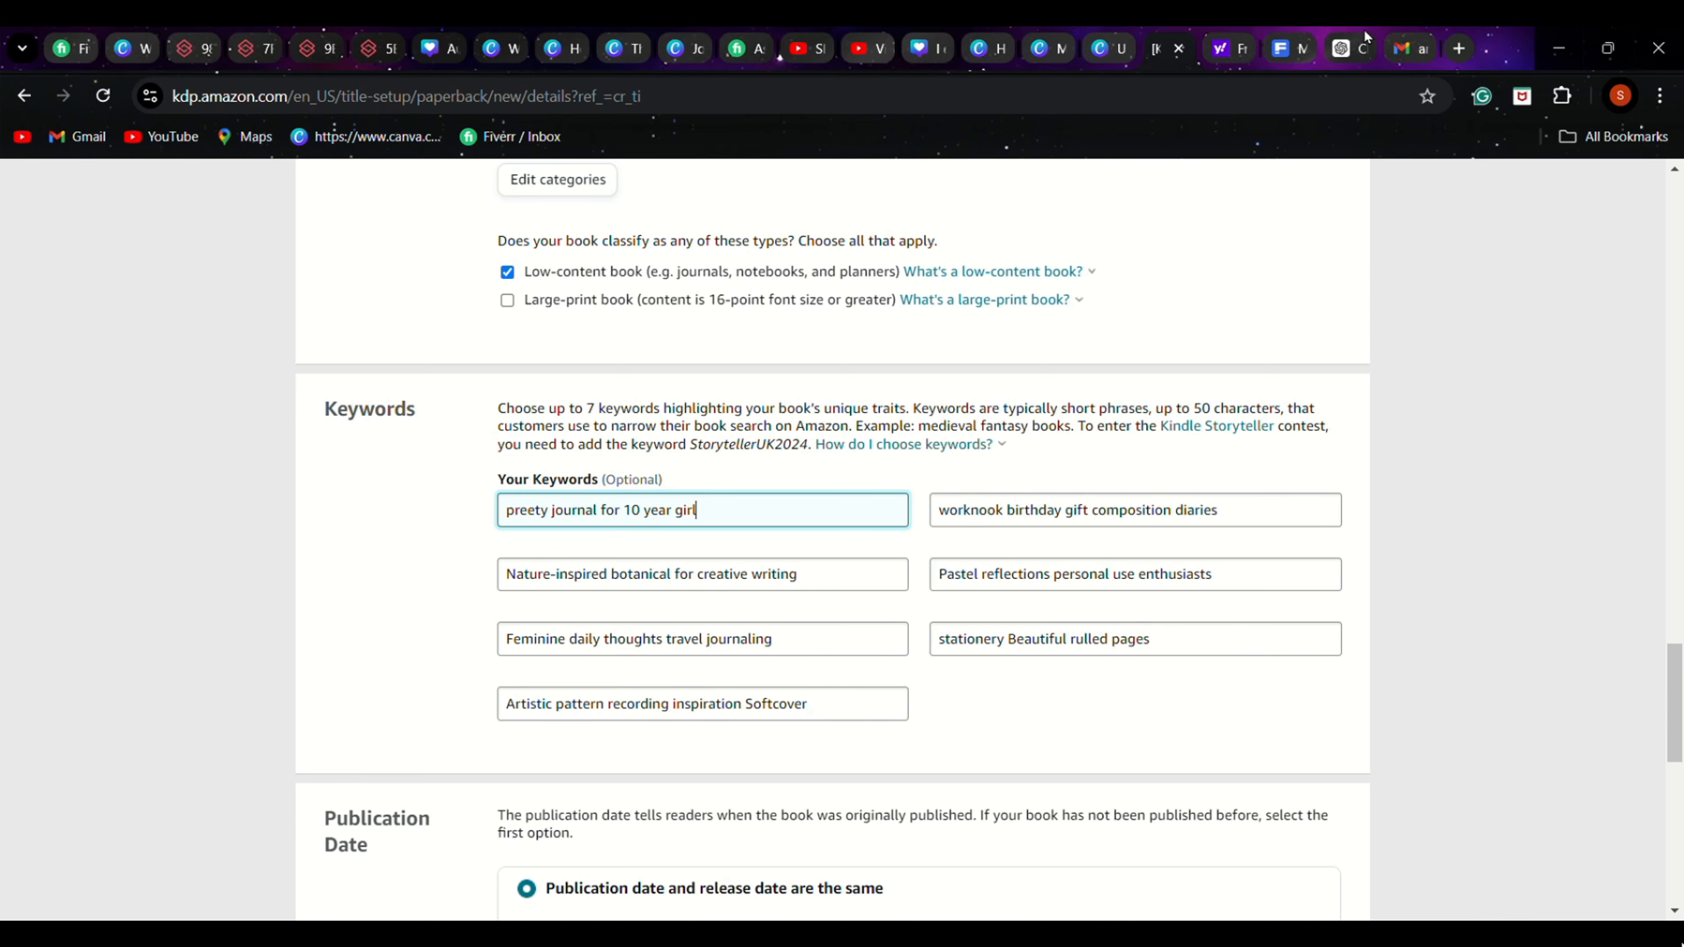
click(1346, 48)
scroll(1129, 671, down, 5)
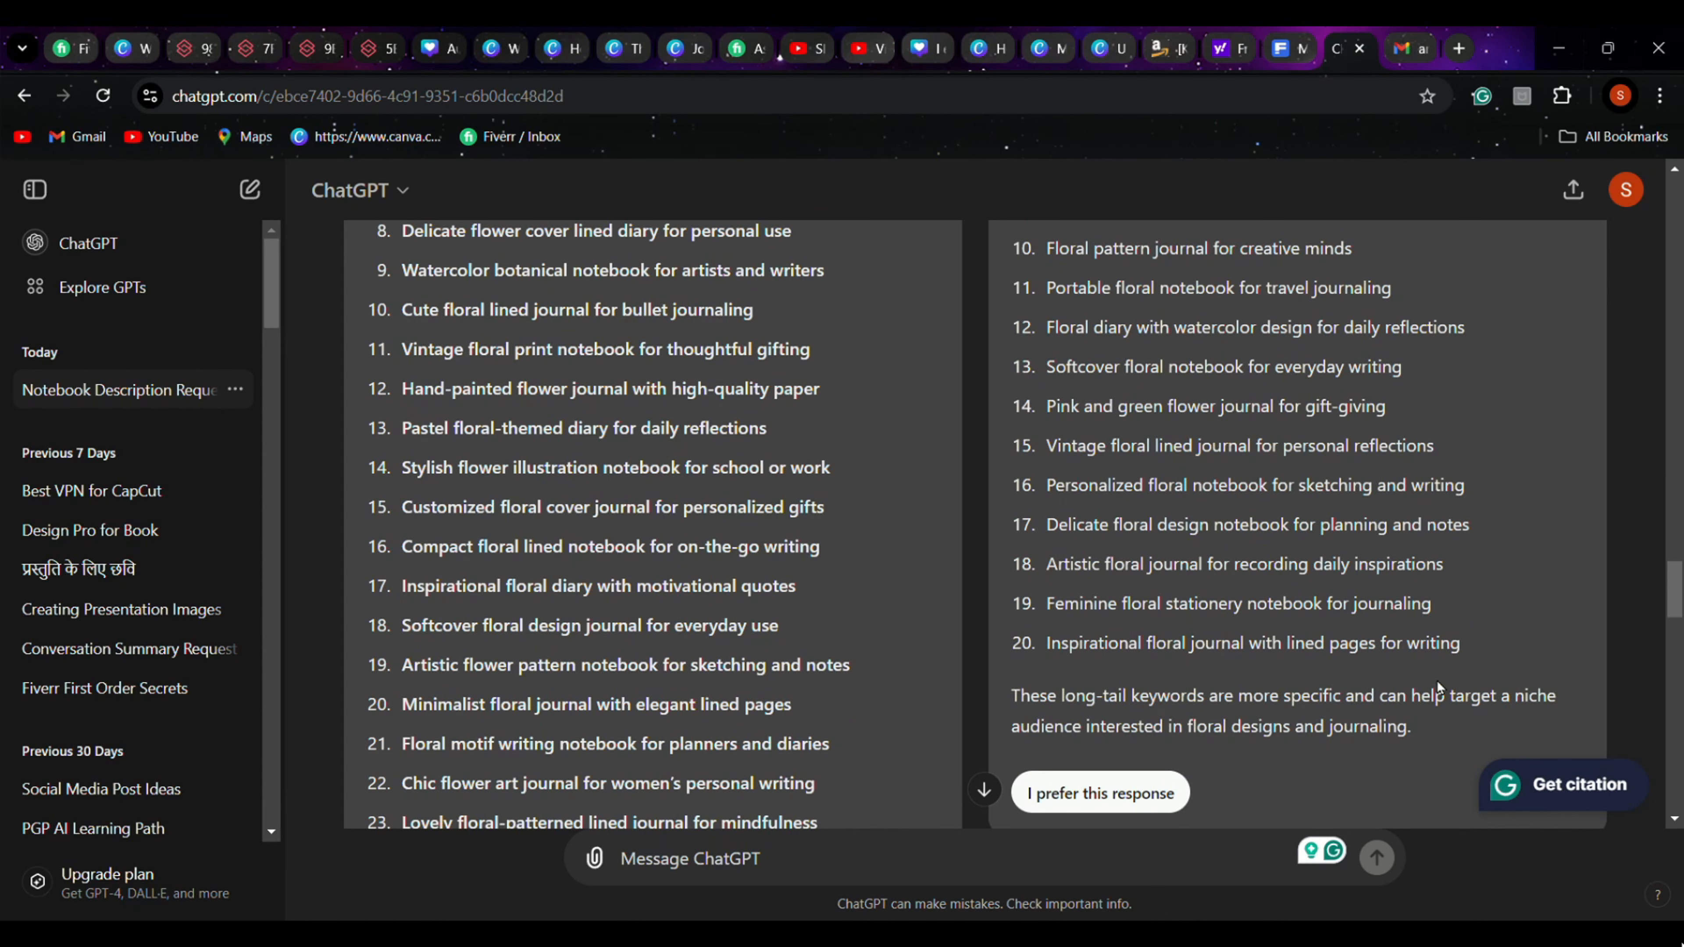
scroll(673, 642, down, 3)
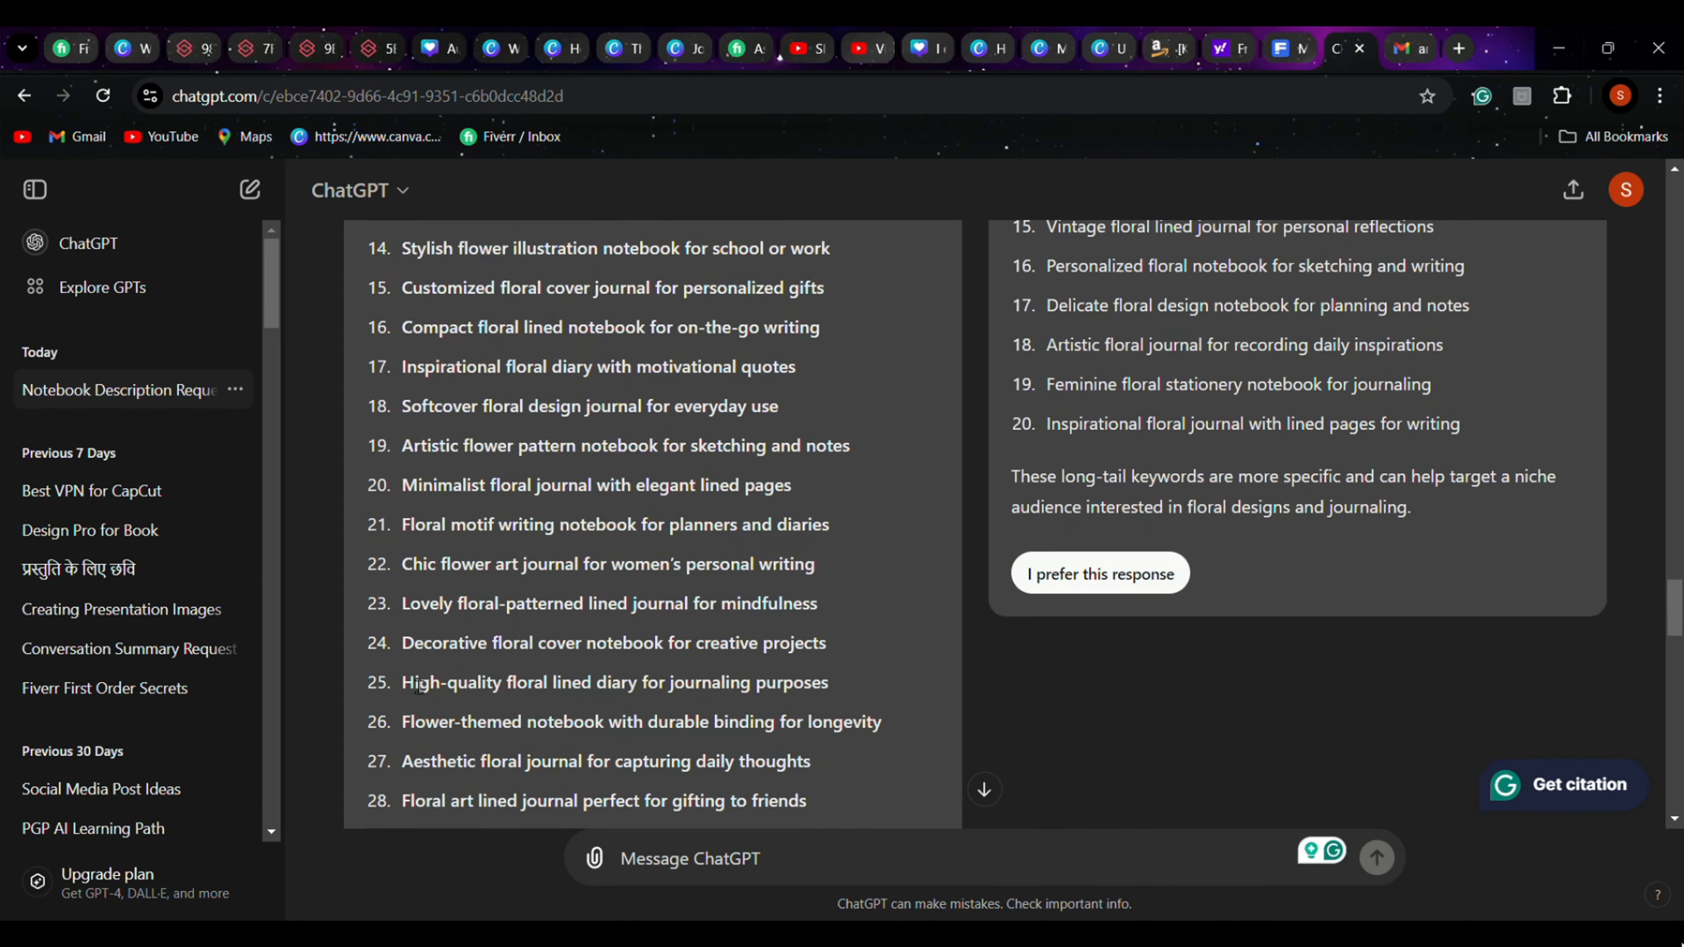
scroll(585, 702, down, 2)
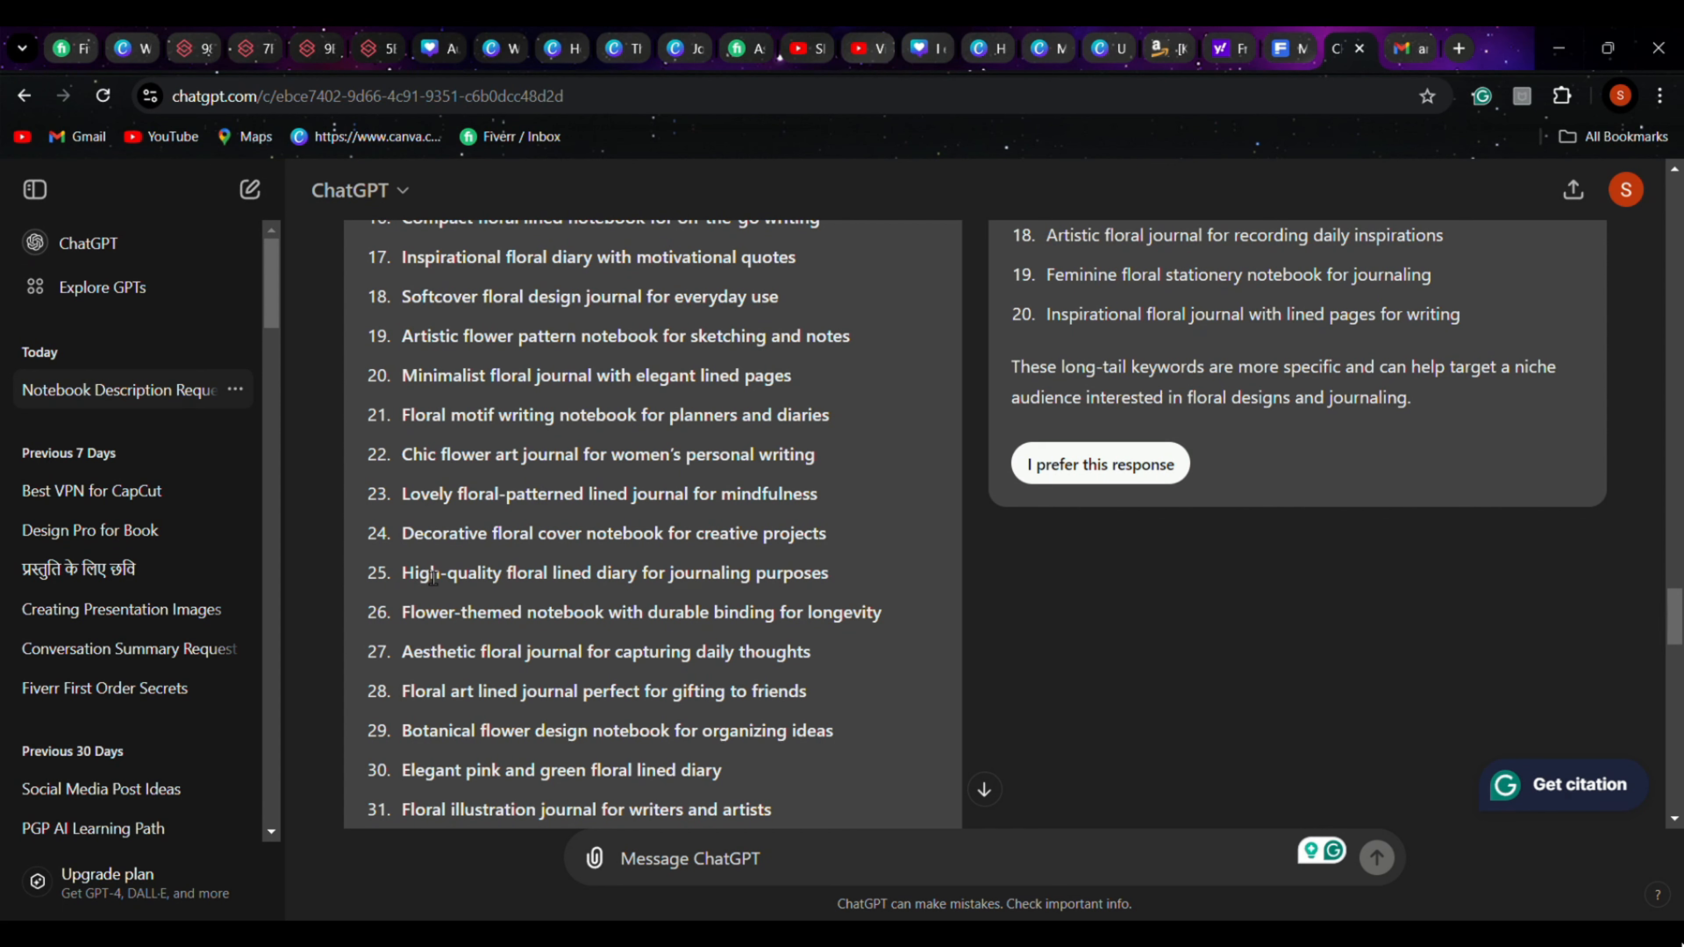
Append "purposes" copied from ChatGPT's Response 1 and the word "project" to the first keyword in KDP
double_click(793, 572)
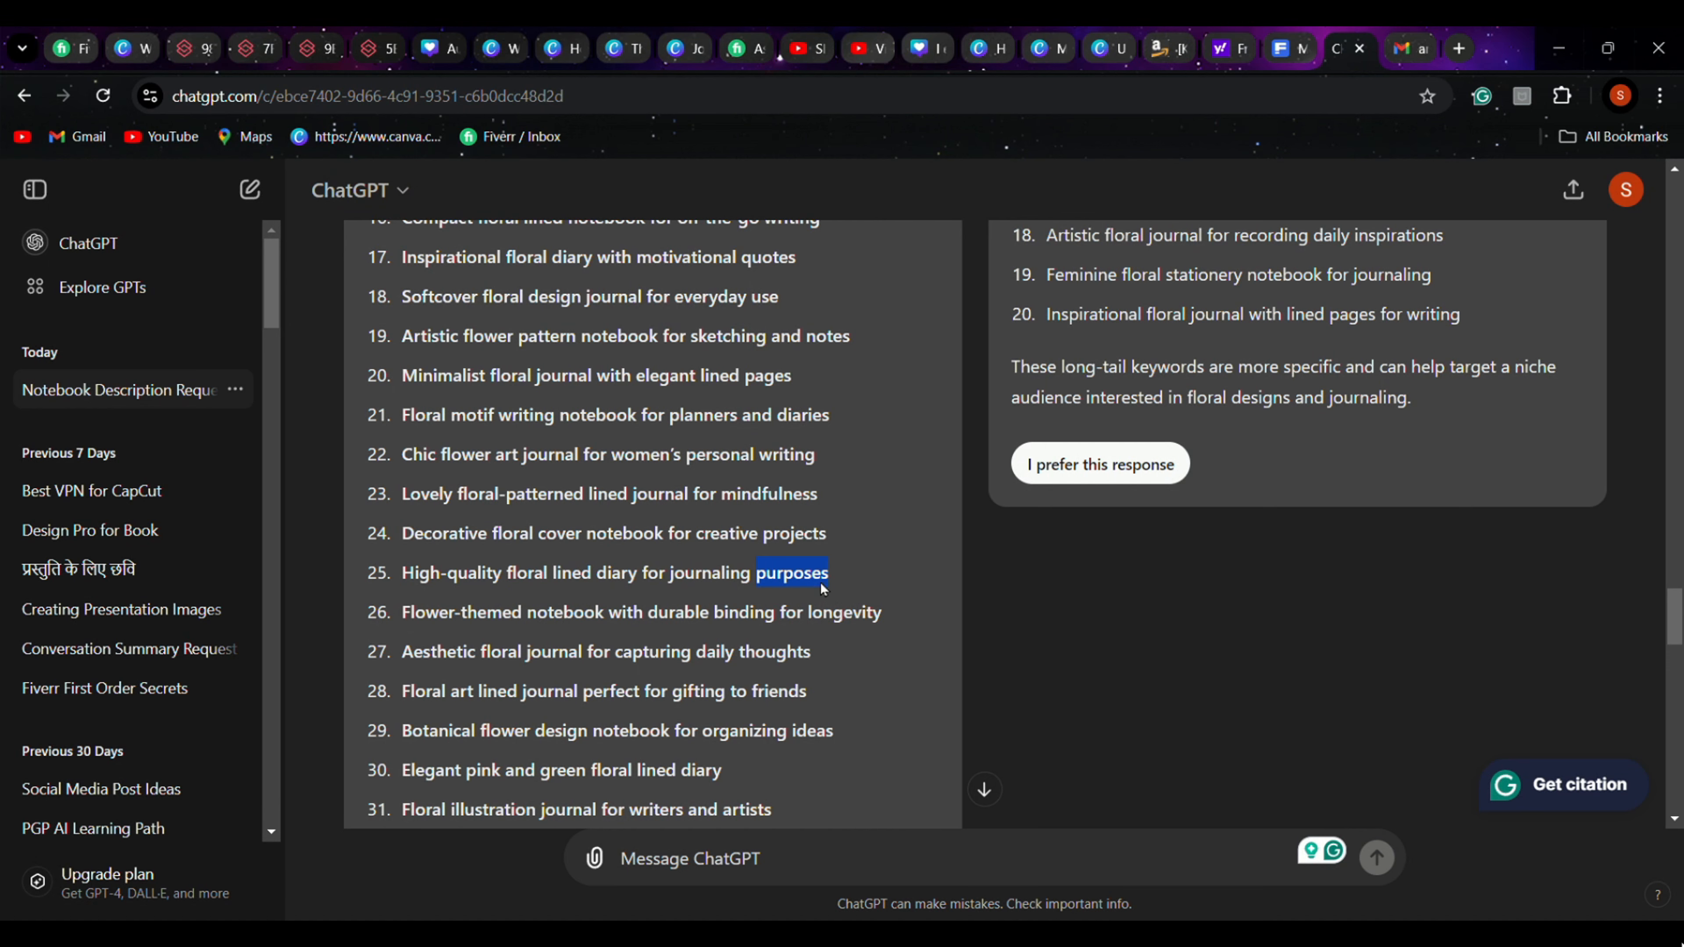
click(1130, 47)
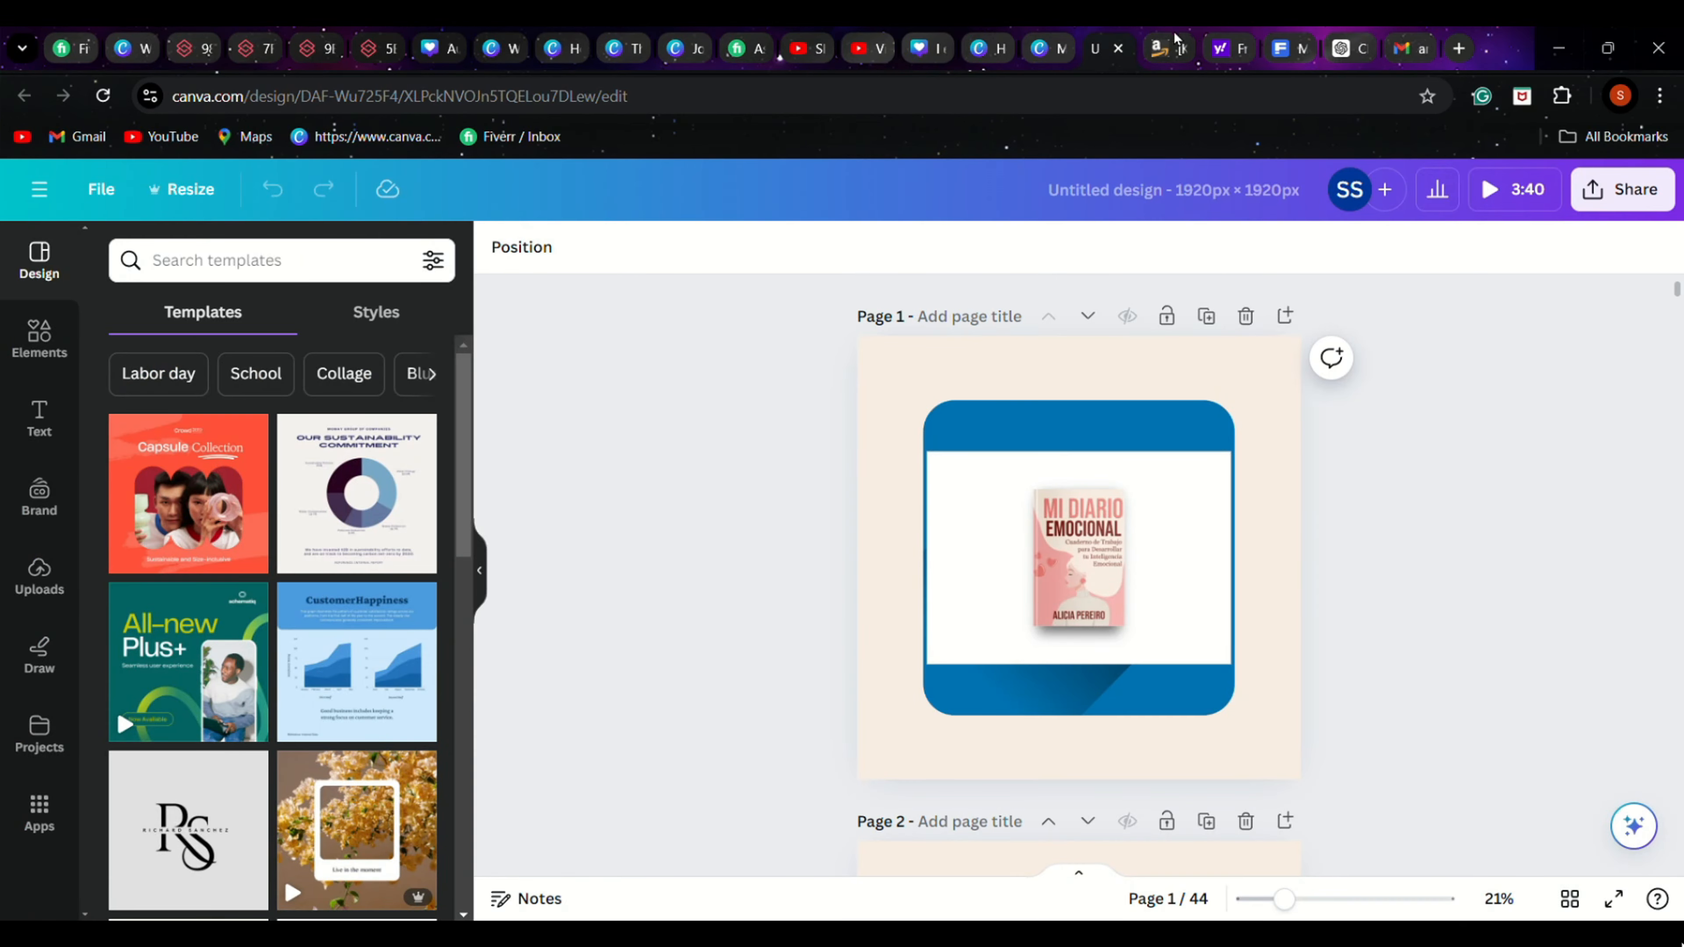
click(1170, 47)
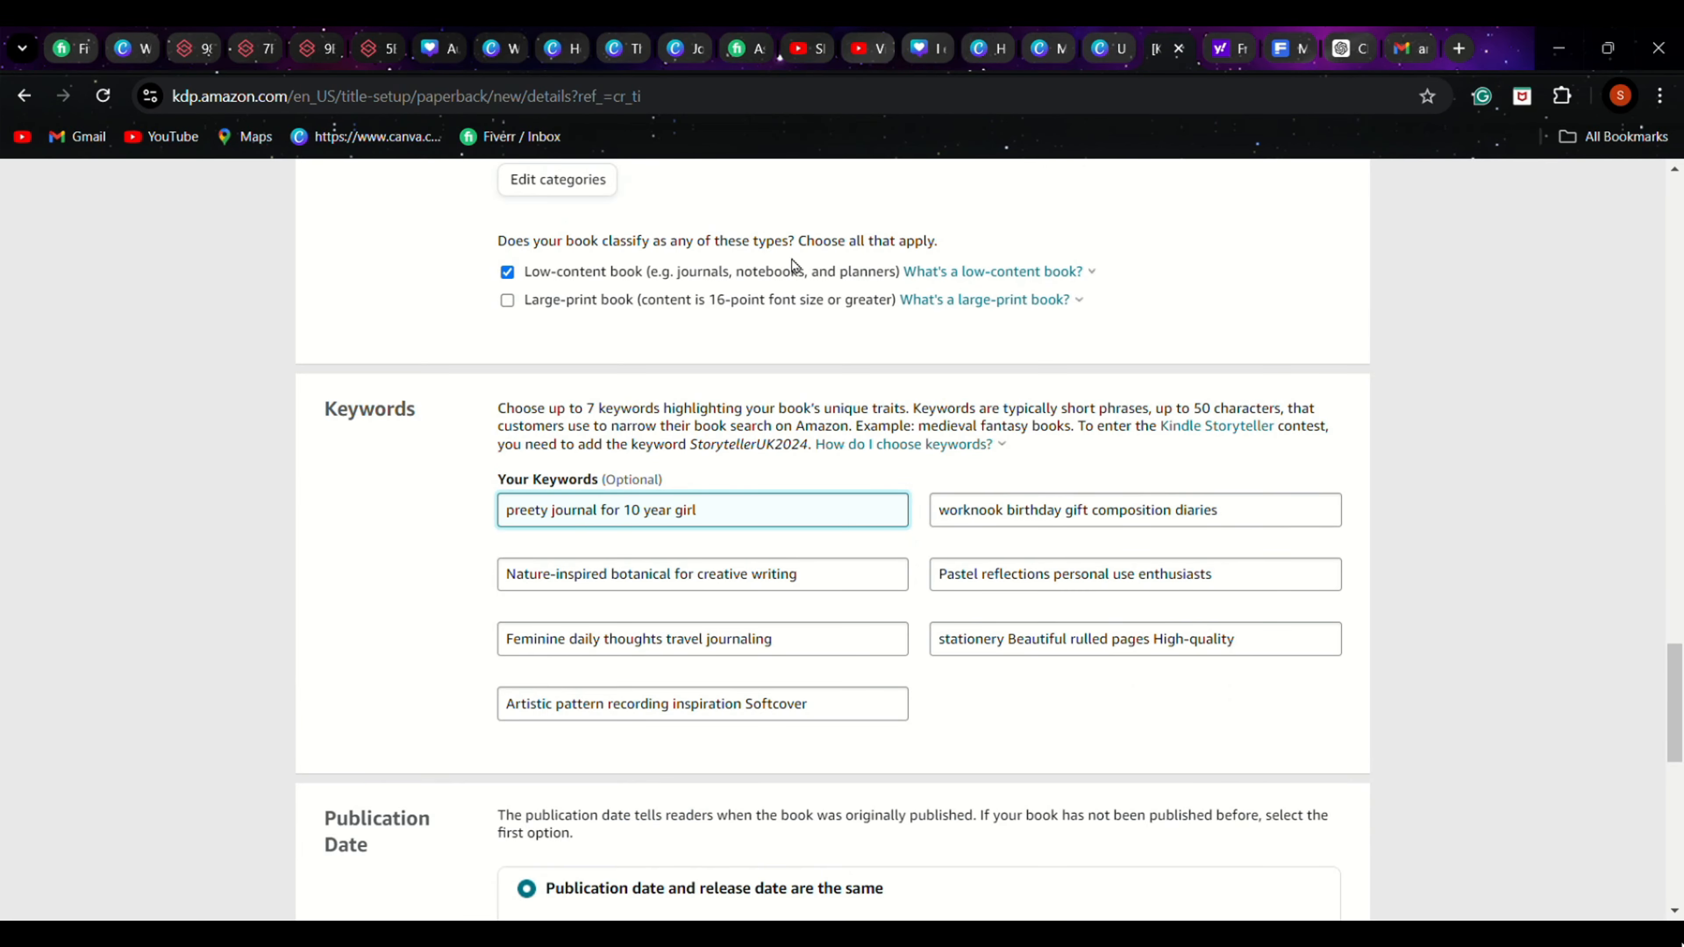
key(ctrl+v)
text(project)
Copy "Elegant" from ChatGPT's Response 1 list and append it to the fifth keyword in KDP
click(1345, 48)
scroll(1318, 592, up, 3)
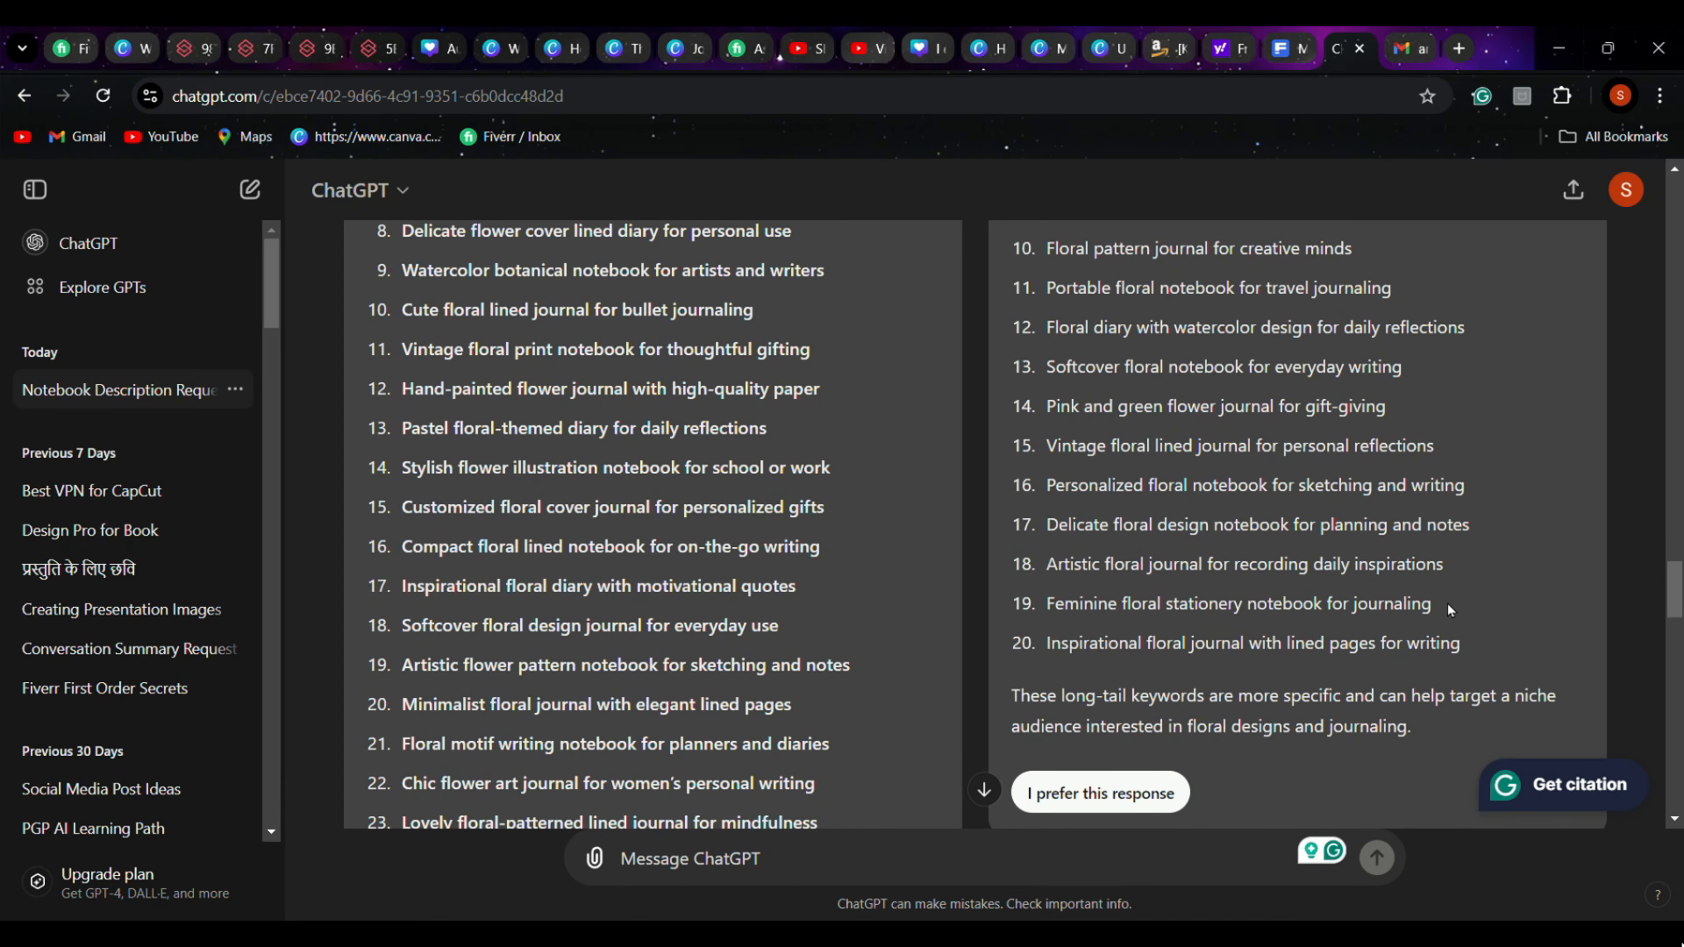
scroll(1447, 603, up, 4)
double_click(432, 431)
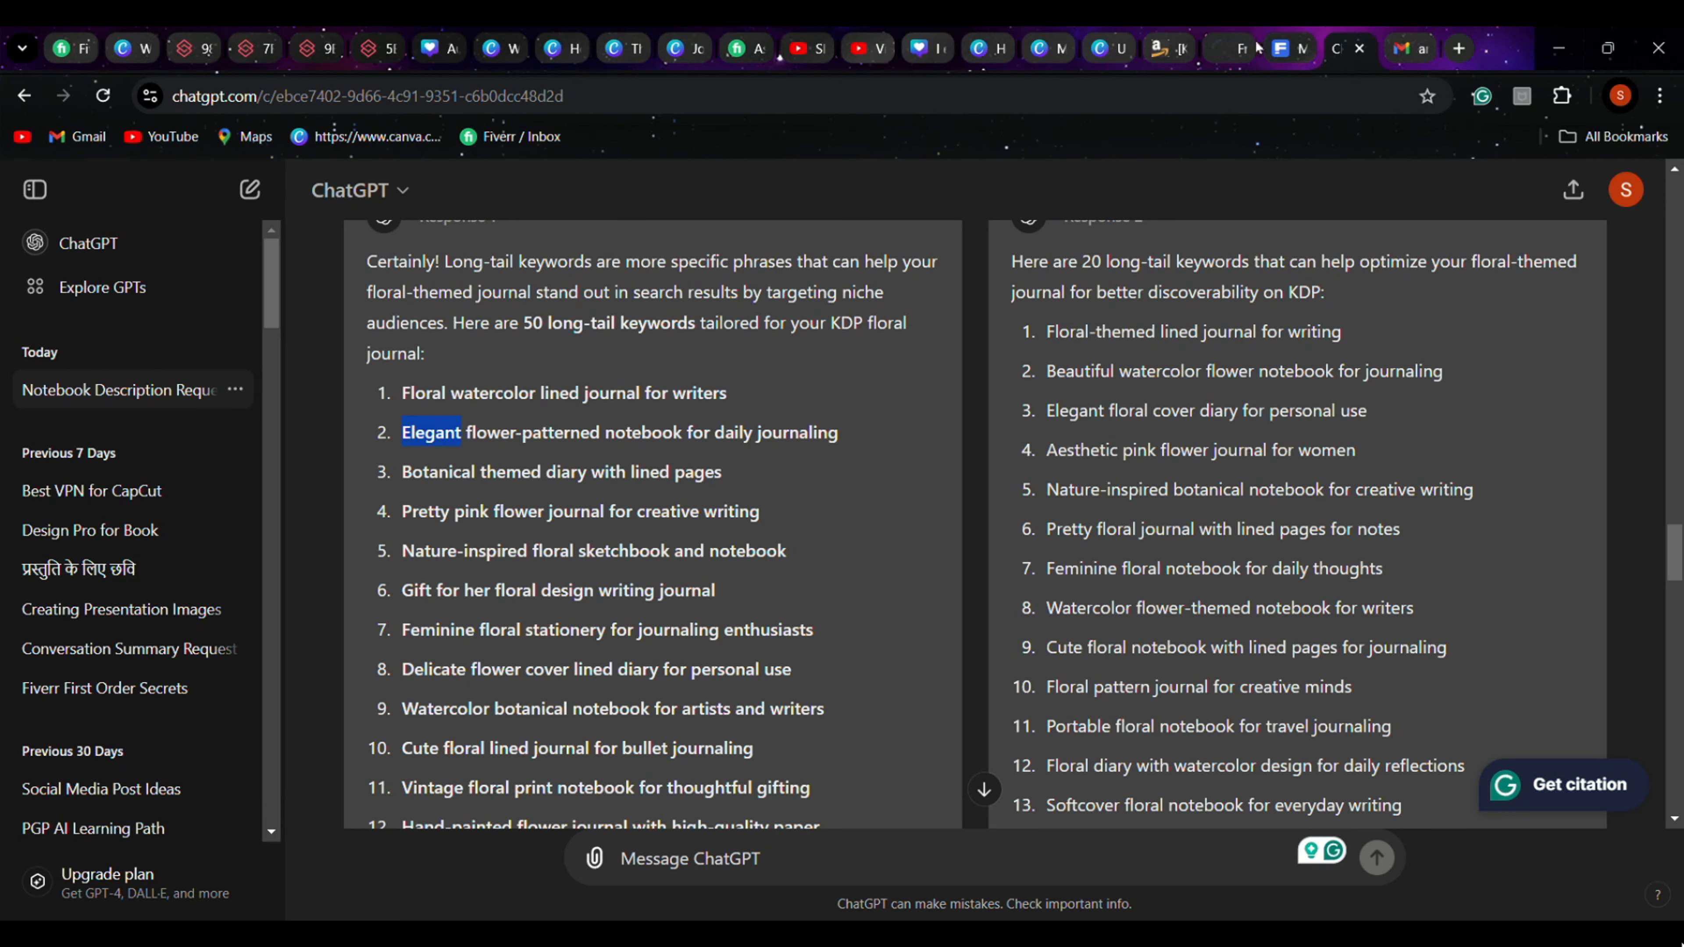
click(1172, 49)
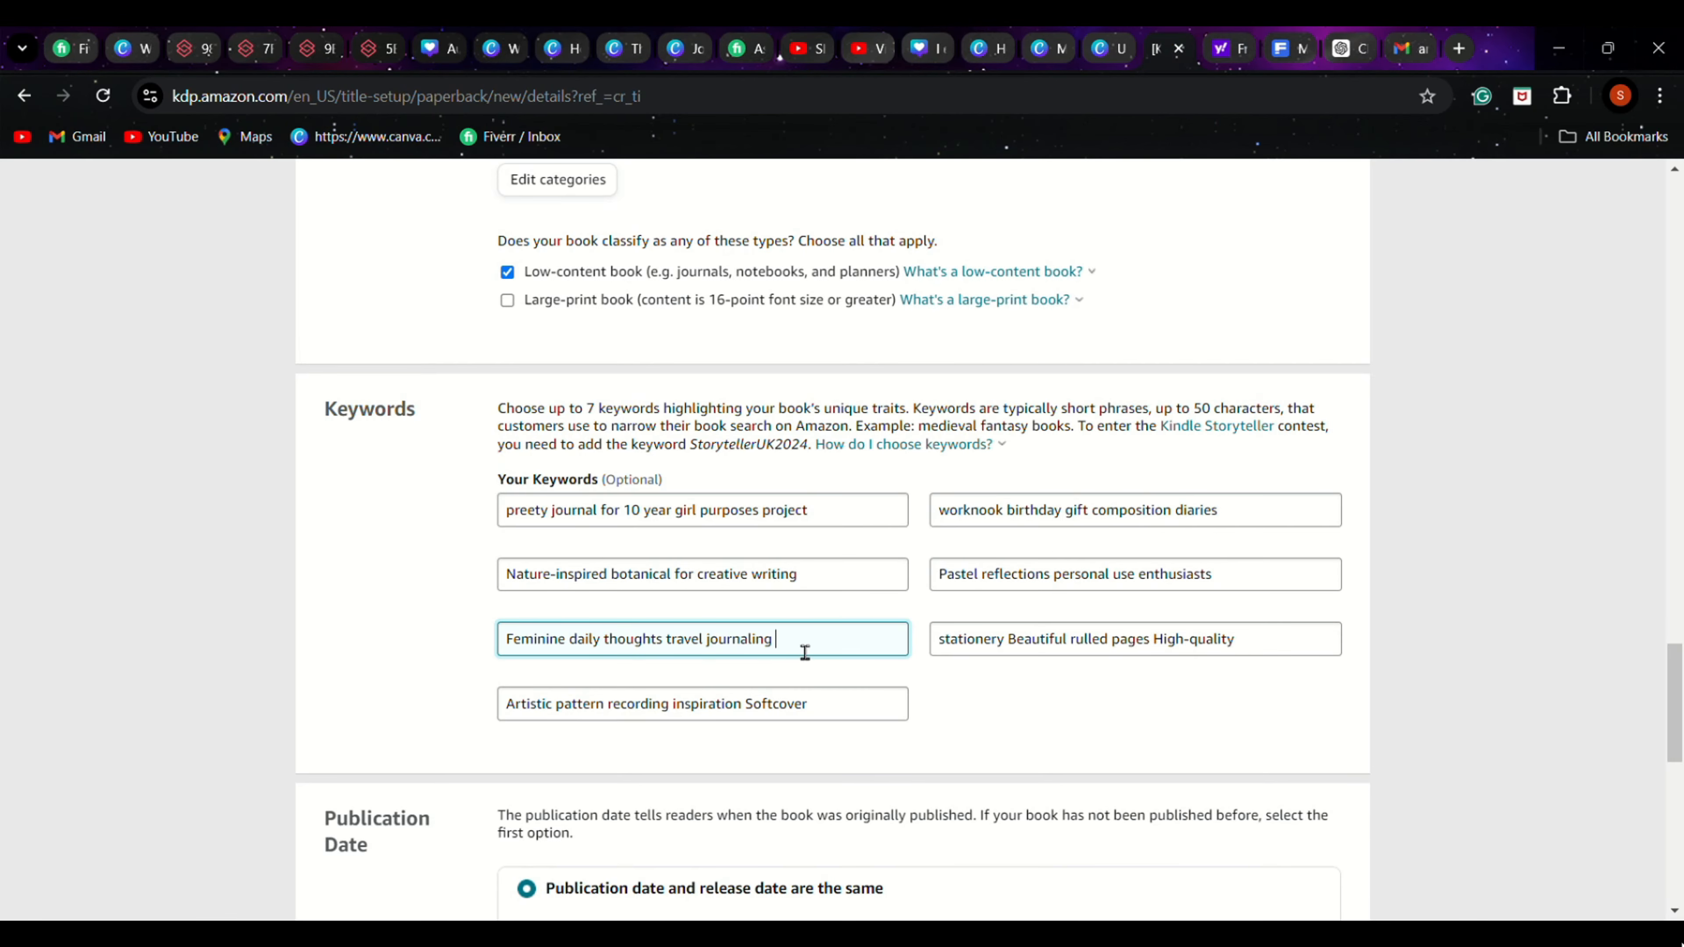
key(ctrl+v)
Check the publication and release date settings, then save the paperback details and continue to the Content page
scroll(1121, 470, down, 10)
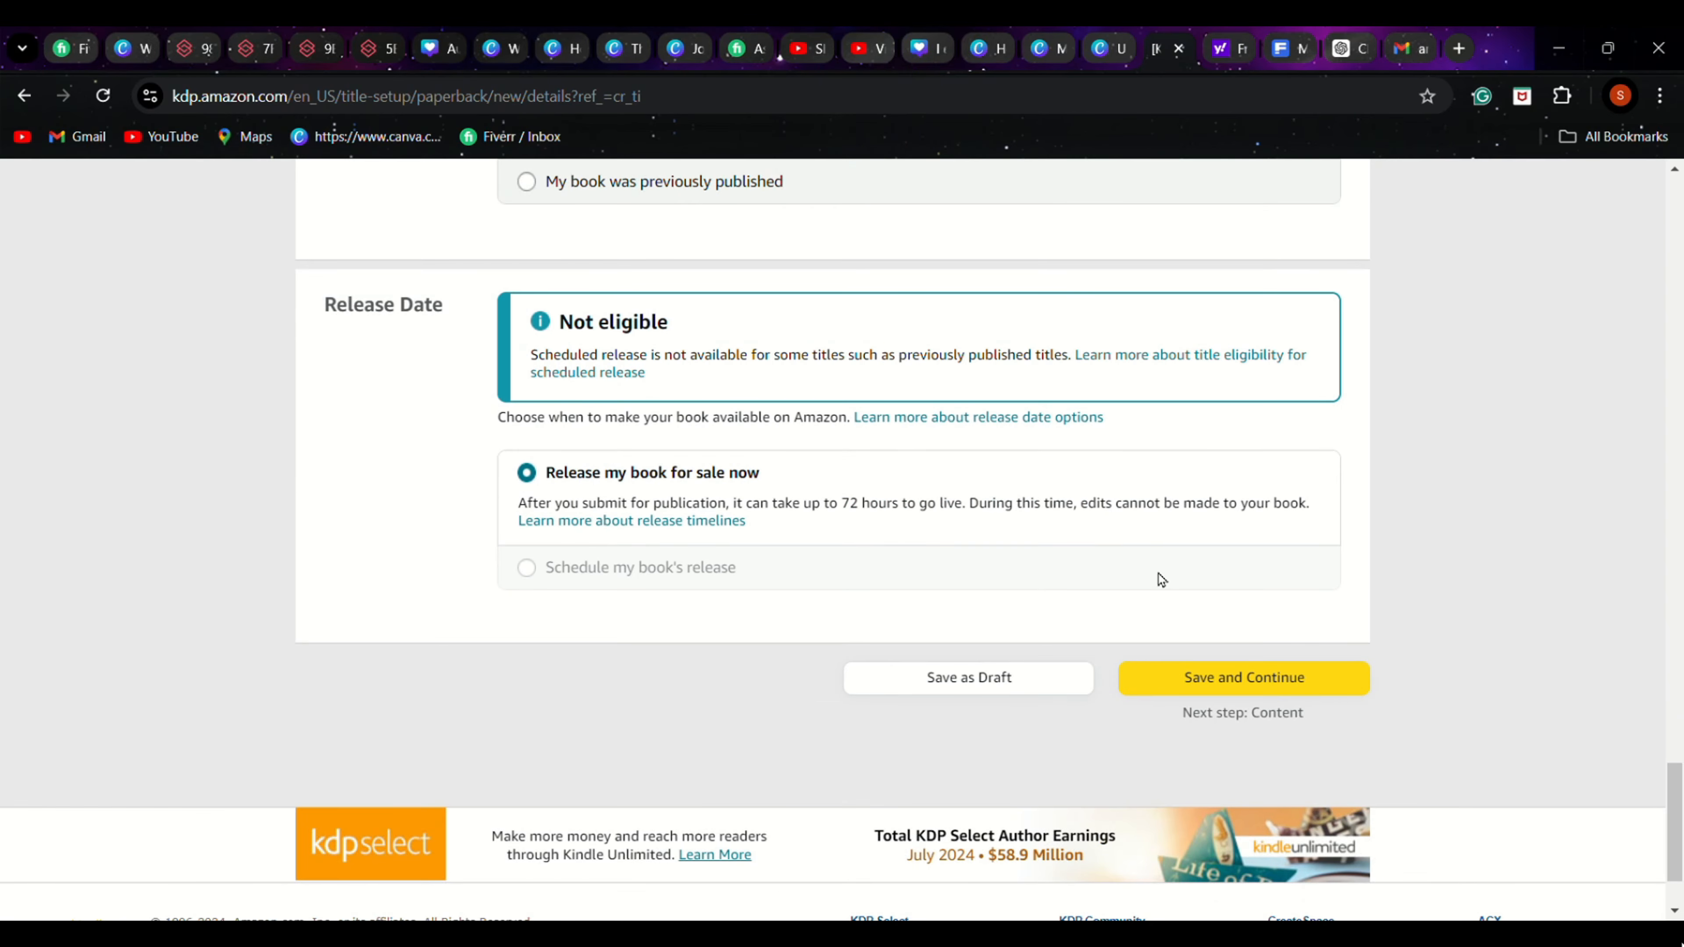
scroll(894, 632, up, 3)
scroll(1282, 572, down, 1)
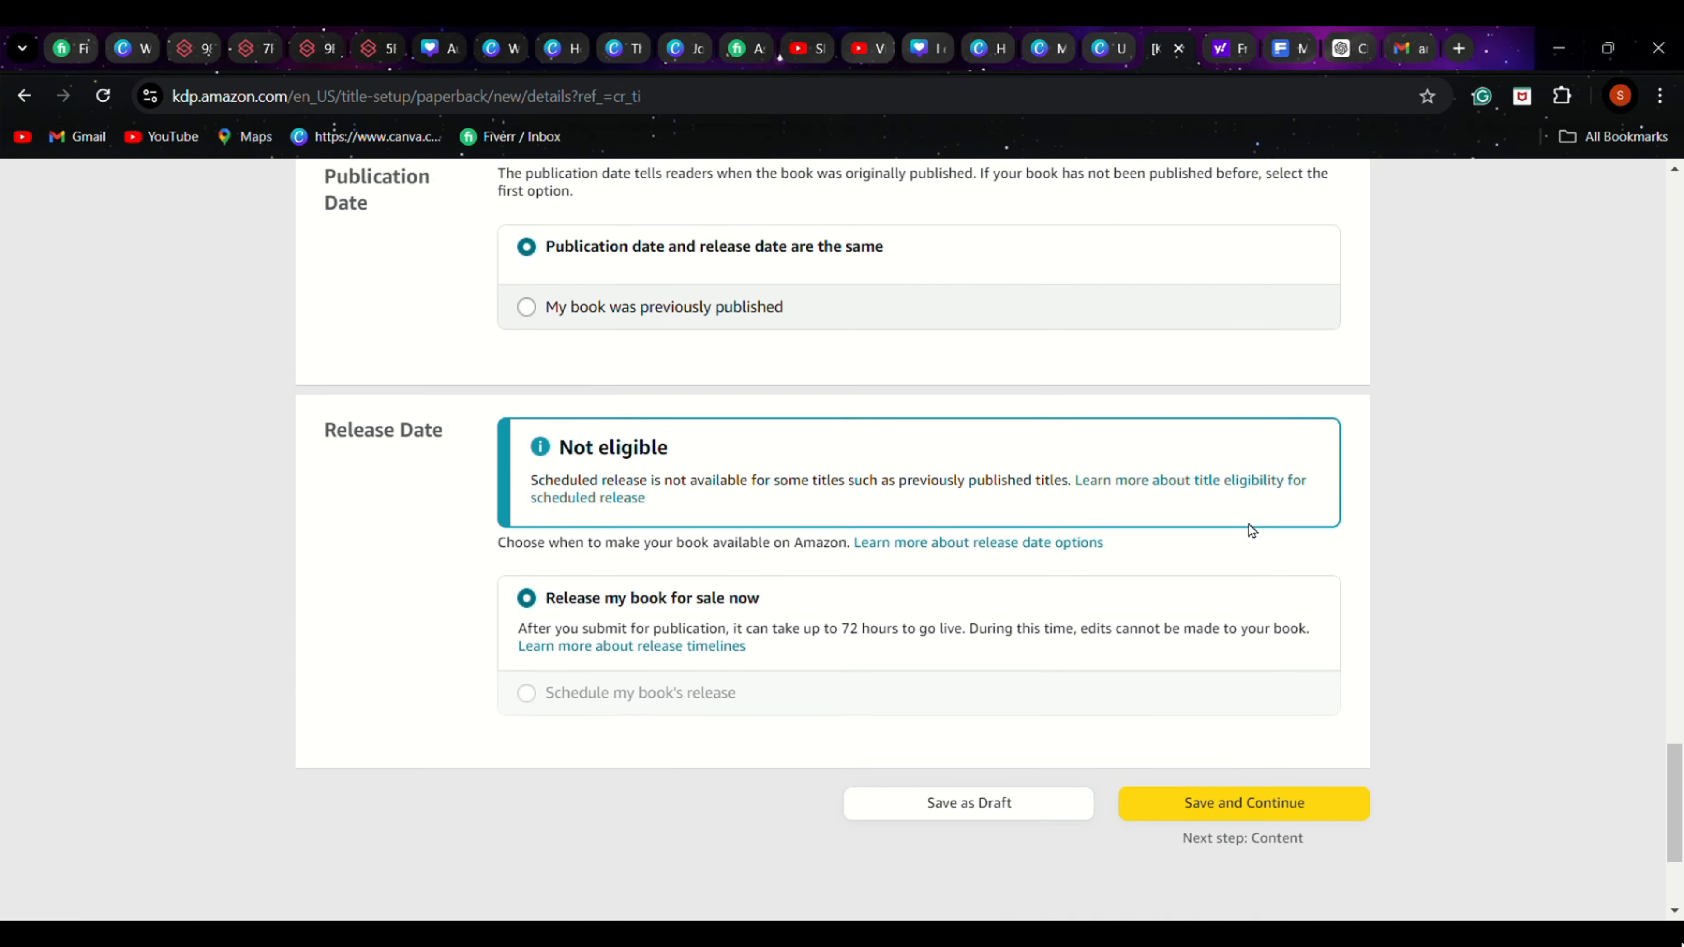
click(1273, 804)
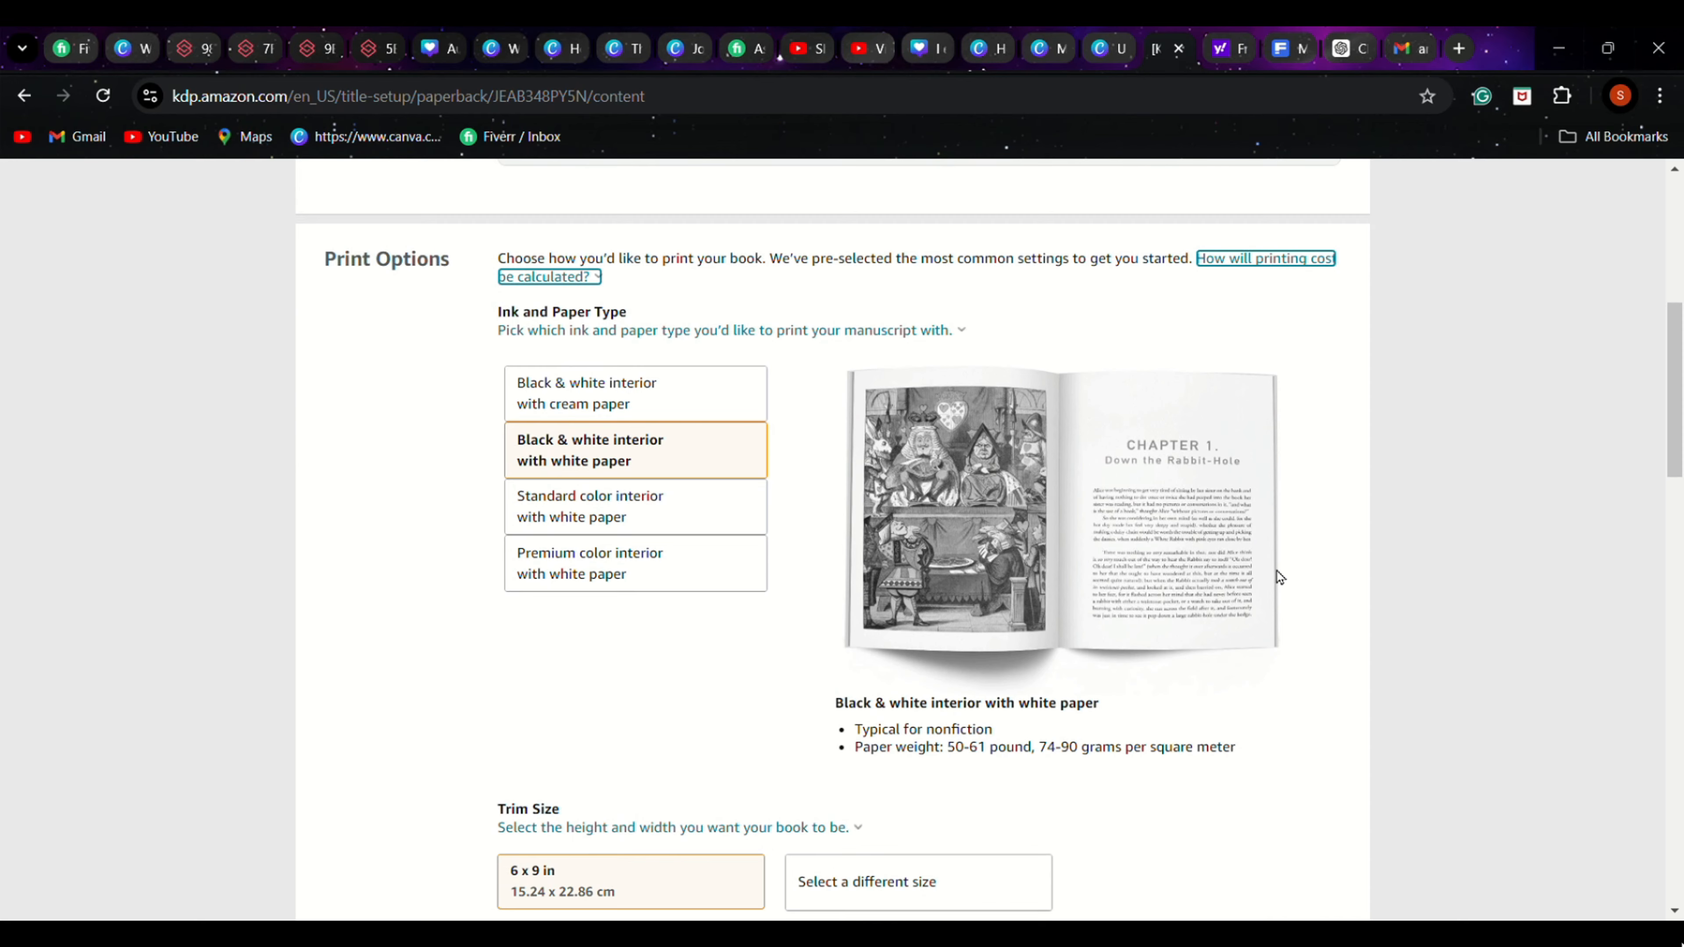
Review the paper type, trim size, bleed and cover finish options, then switch to the Journal cover design in Canva
scroll(1277, 575, down, 2)
scroll(1150, 632, down, 1)
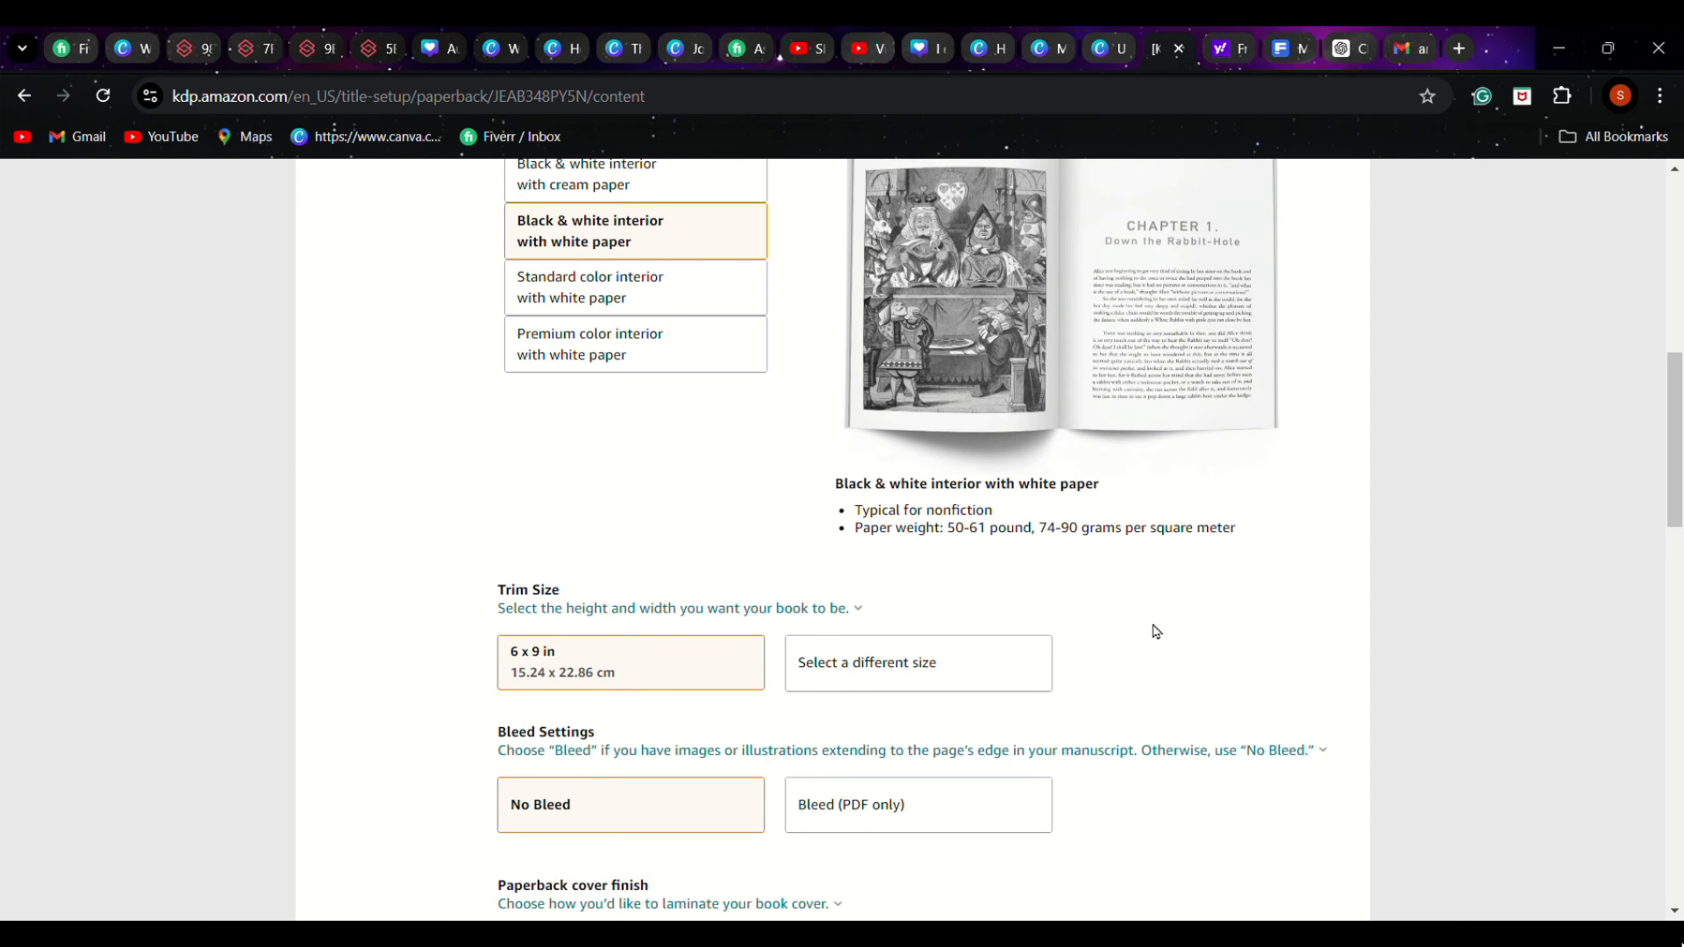
scroll(880, 589, down, 1)
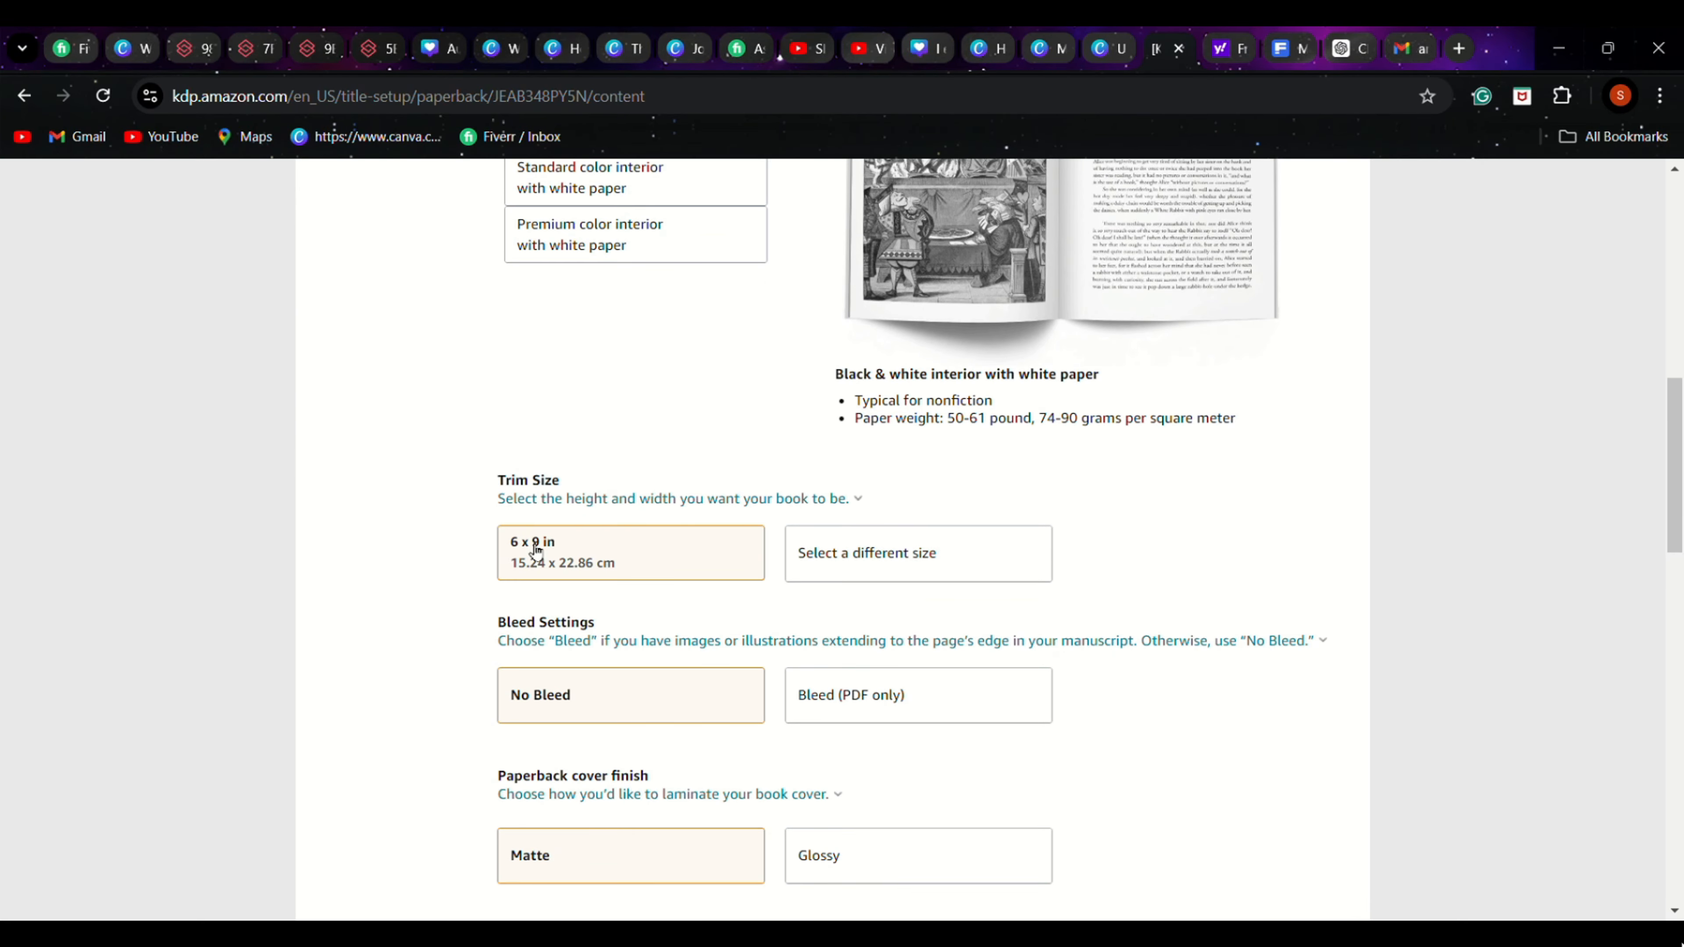
click(682, 48)
click(697, 400)
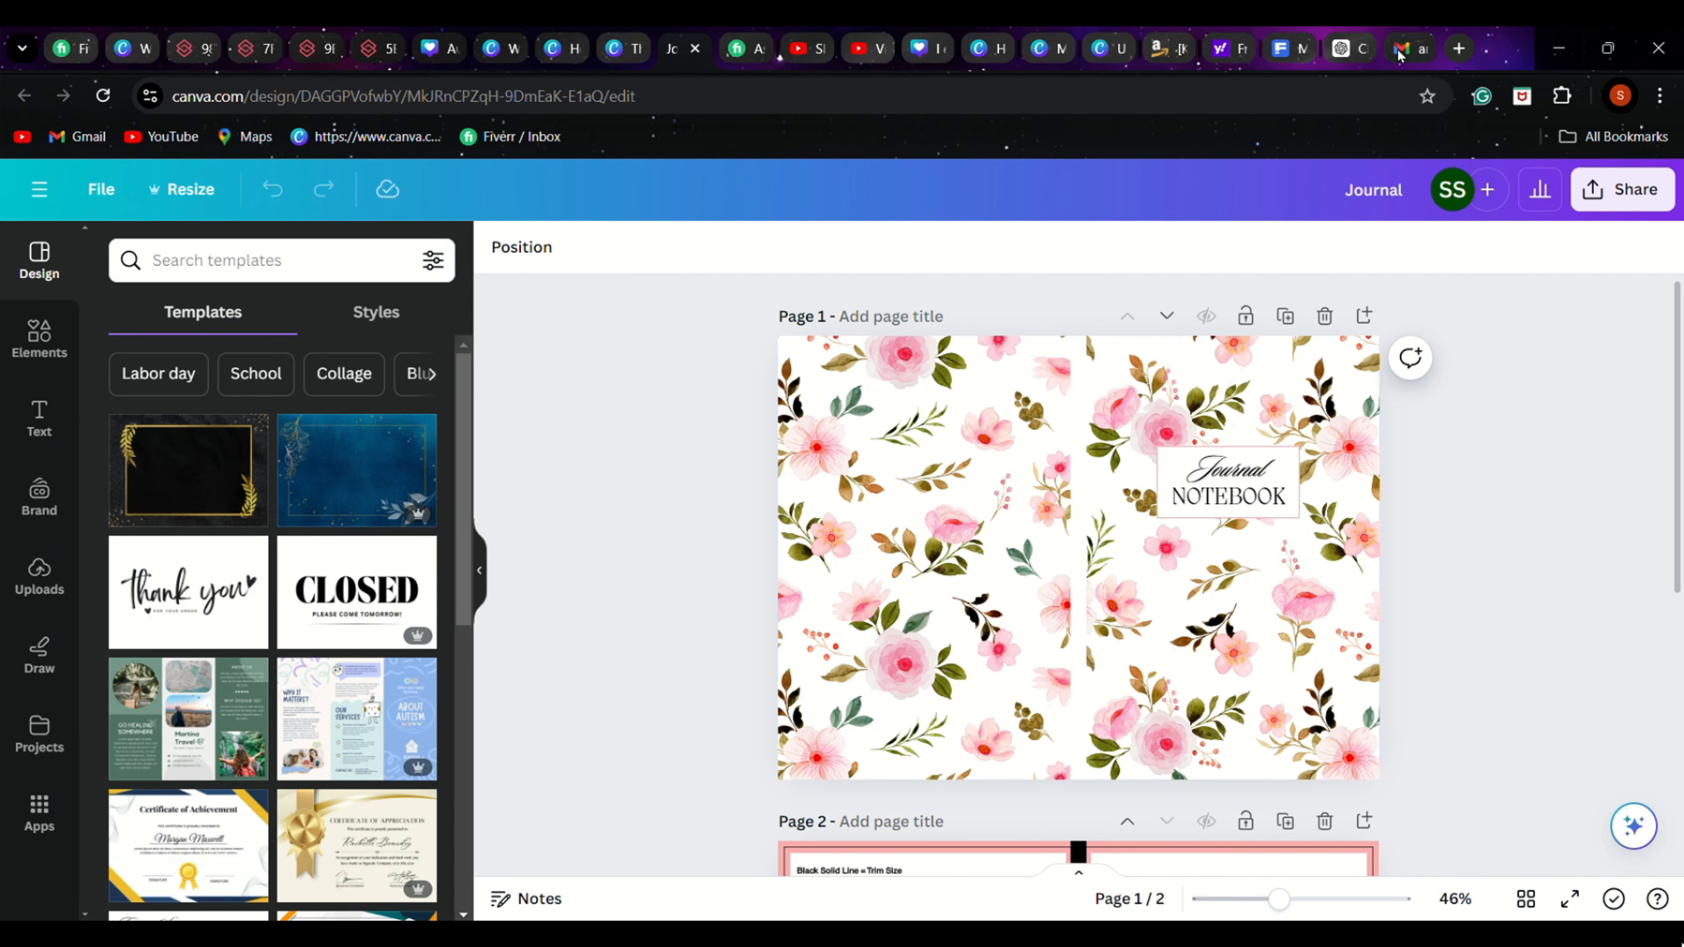
Switch back to the KDP content page, upload the manuscript, and upload an existing print-ready PDF as the book cover
click(1168, 48)
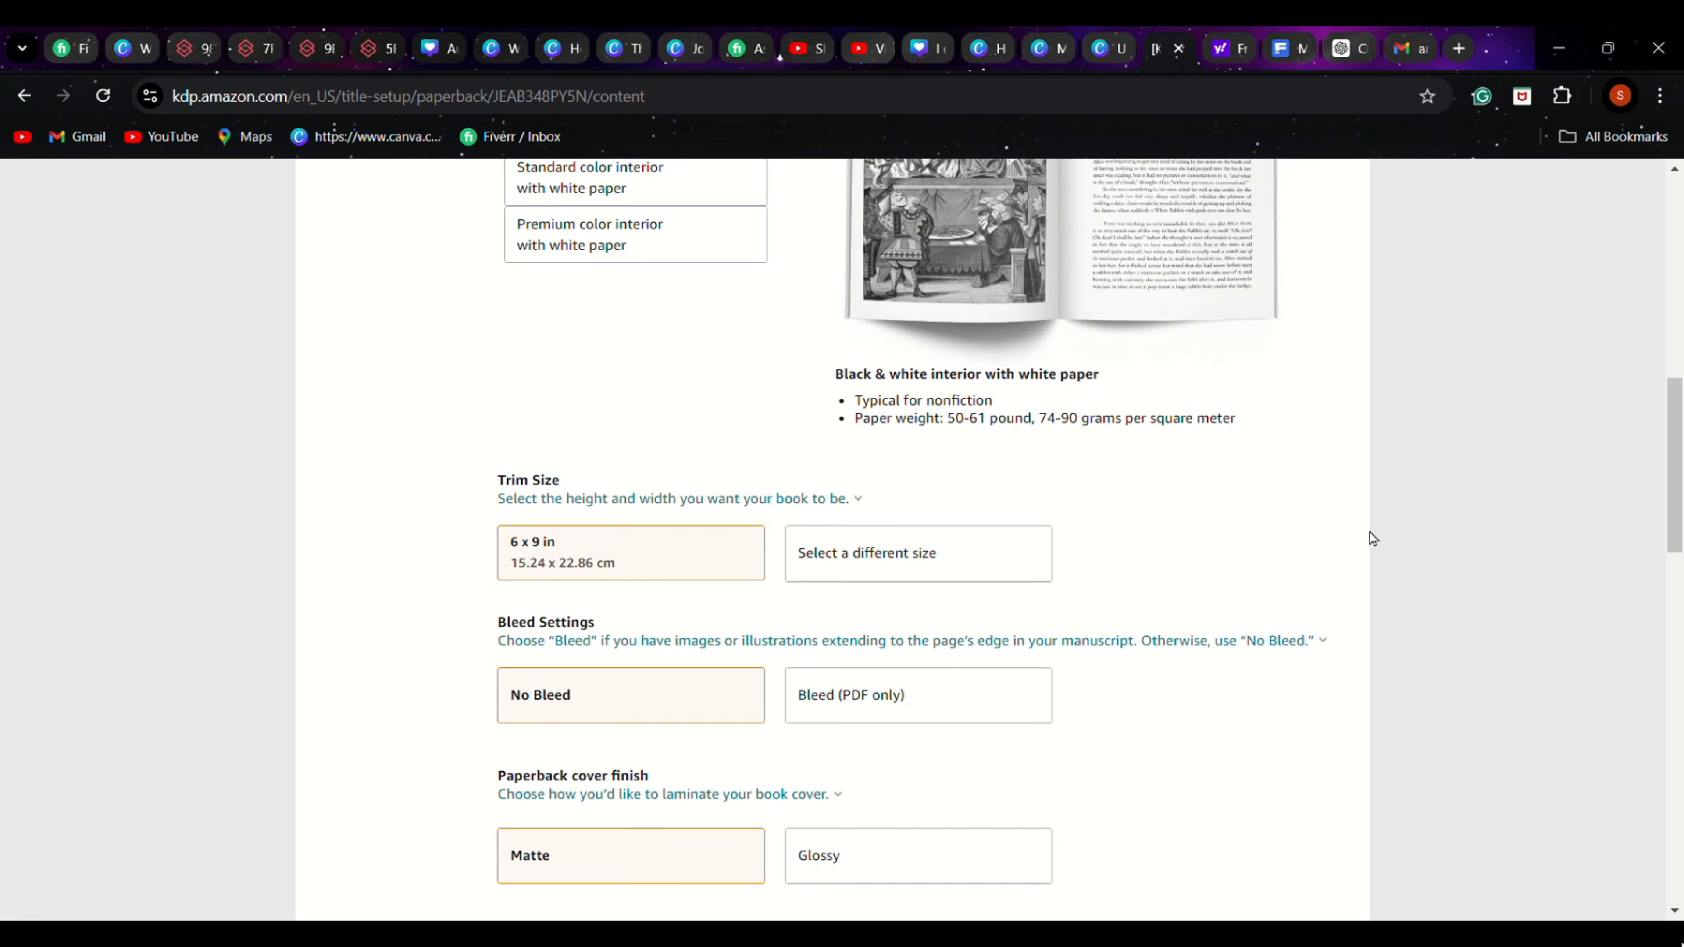
scroll(166, 471, down, 5)
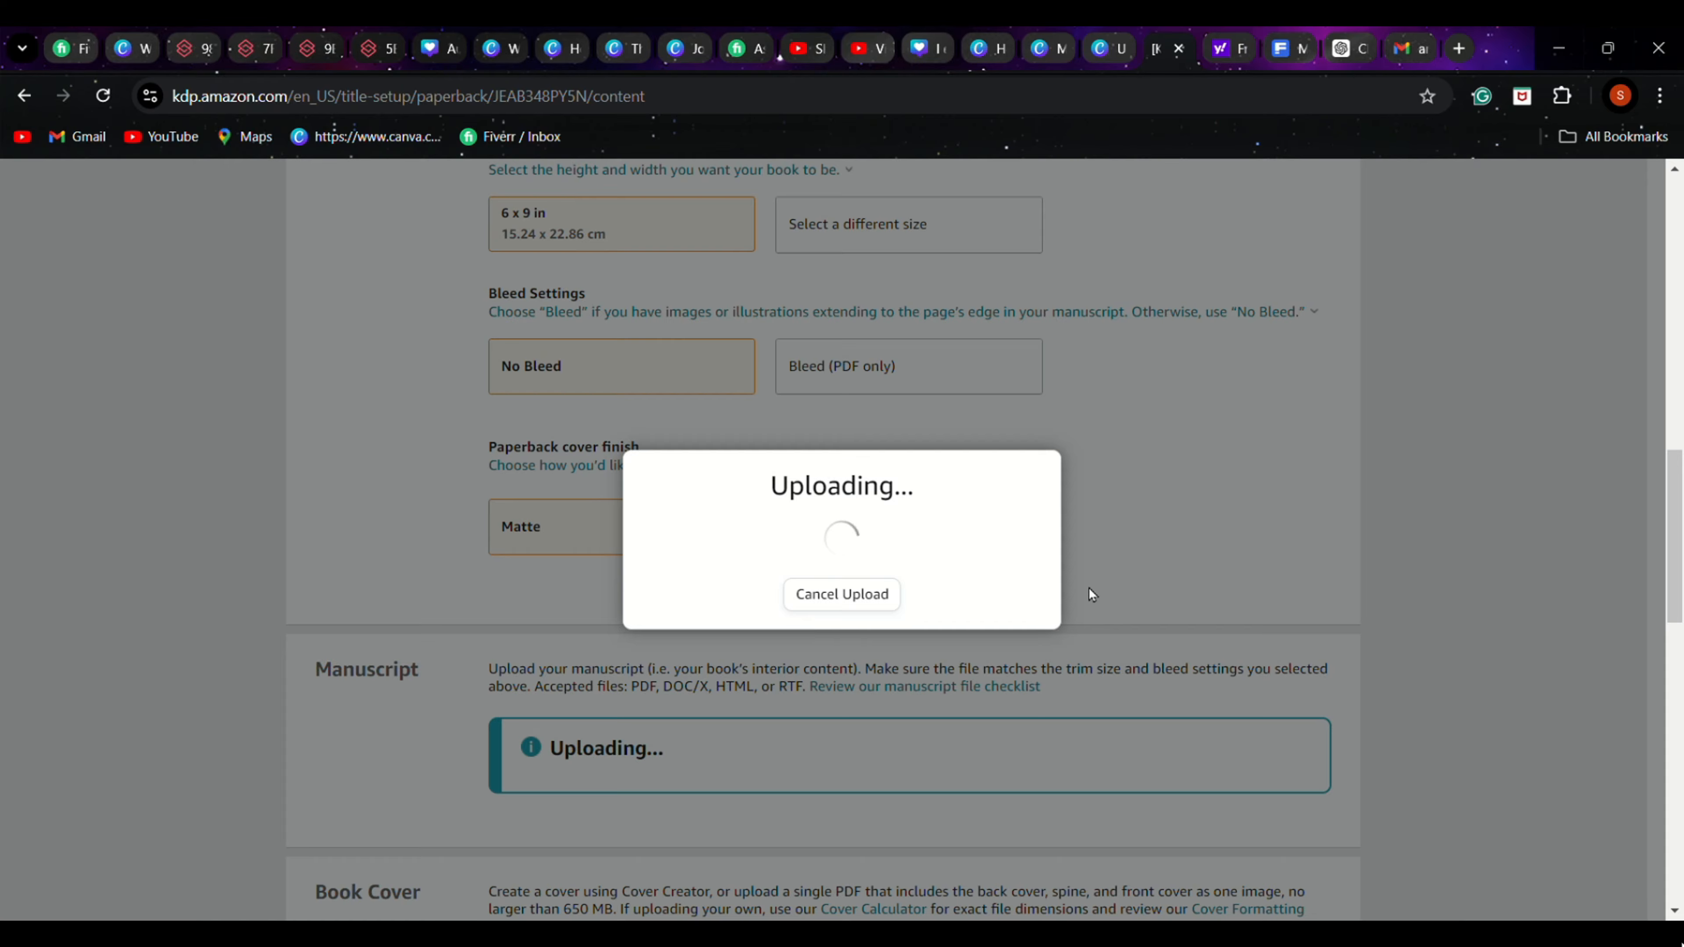
scroll(1074, 564, down, 10)
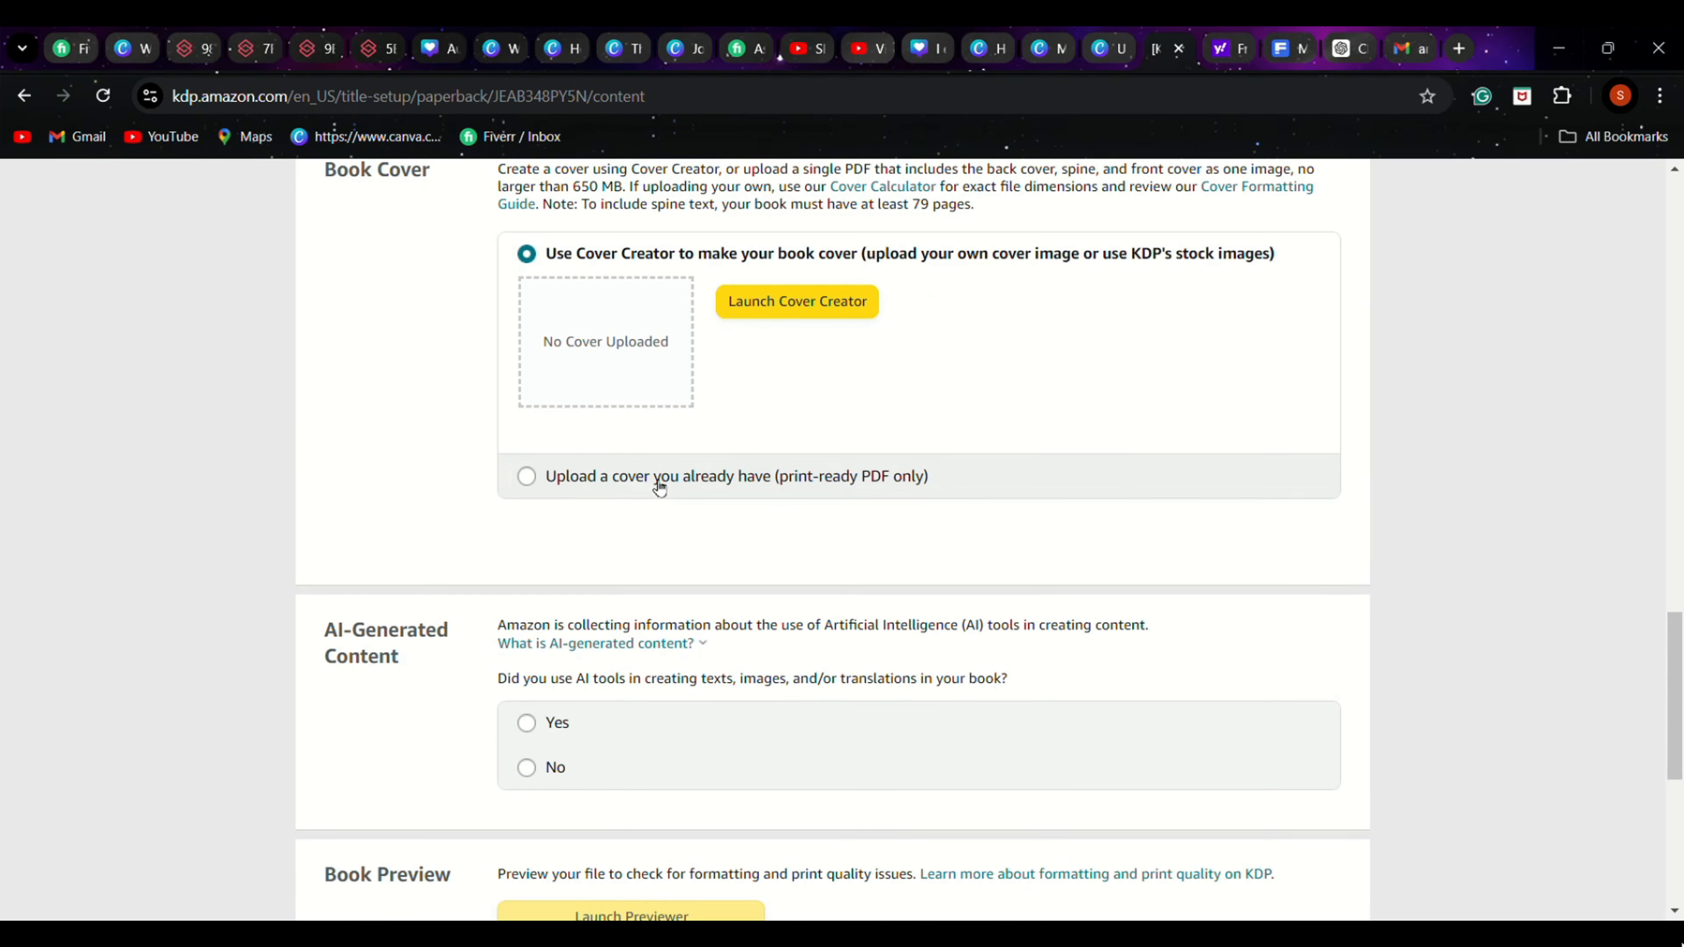
click(528, 480)
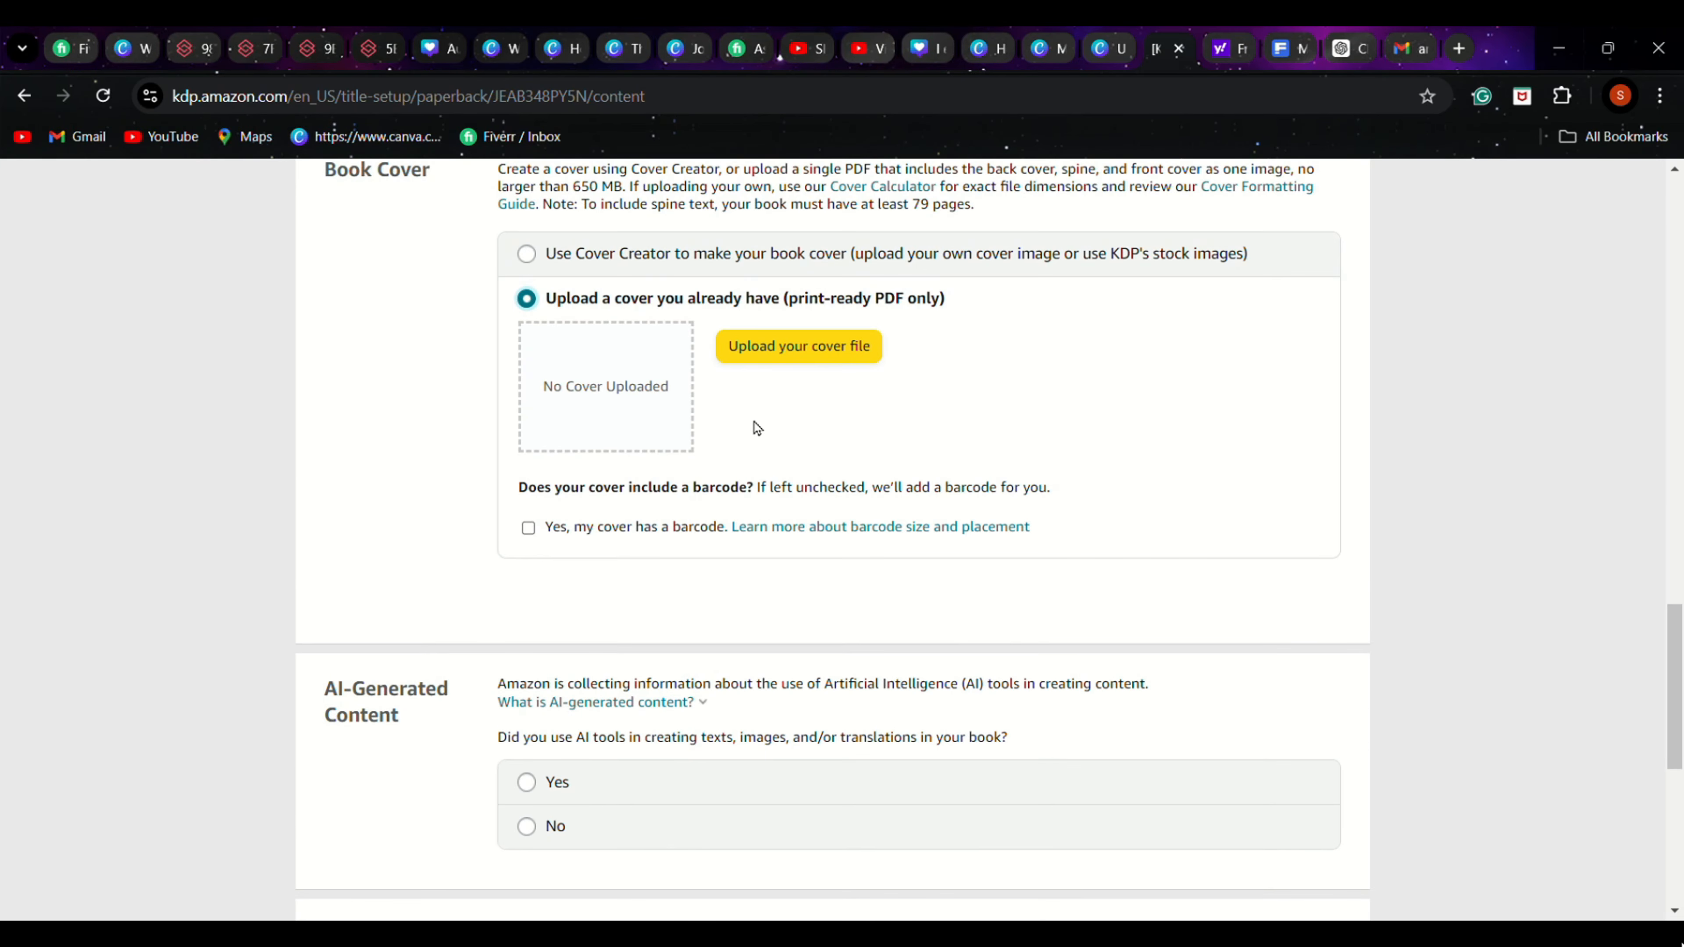
click(799, 346)
Declare AI tool use as Yes, with Texts set to "Entire work, with minimal or no editing" and ChatGPT as the tool
scroll(1533, 595, down, 5)
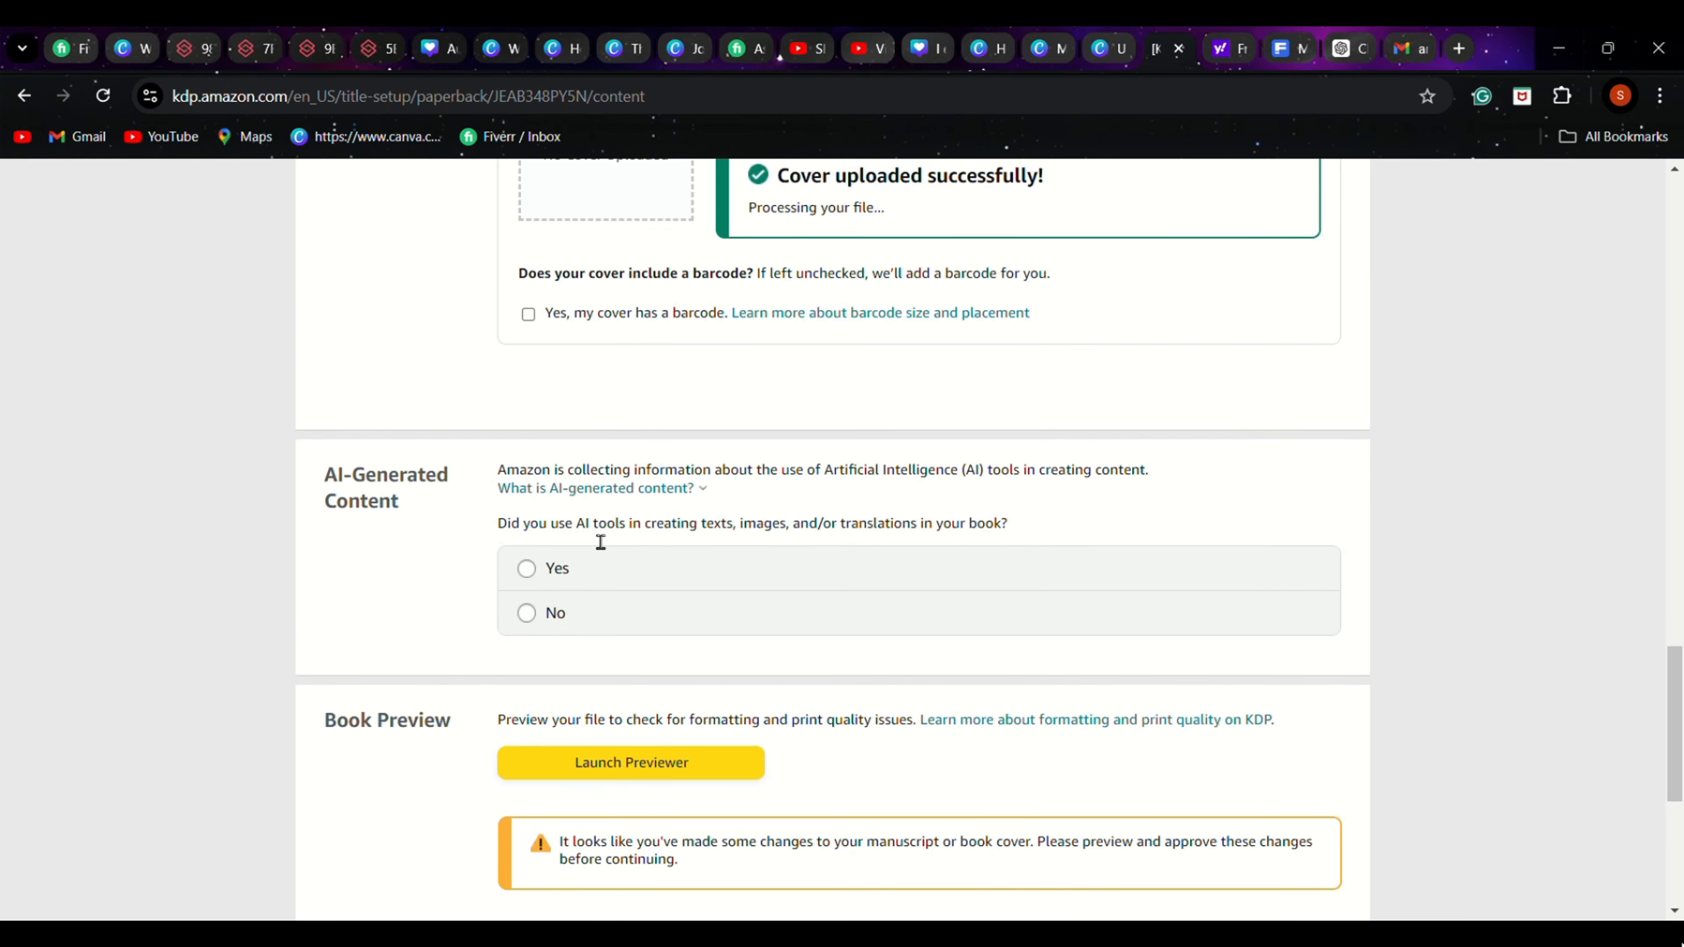
click(528, 569)
click(676, 561)
scroll(1225, 482, down, 3)
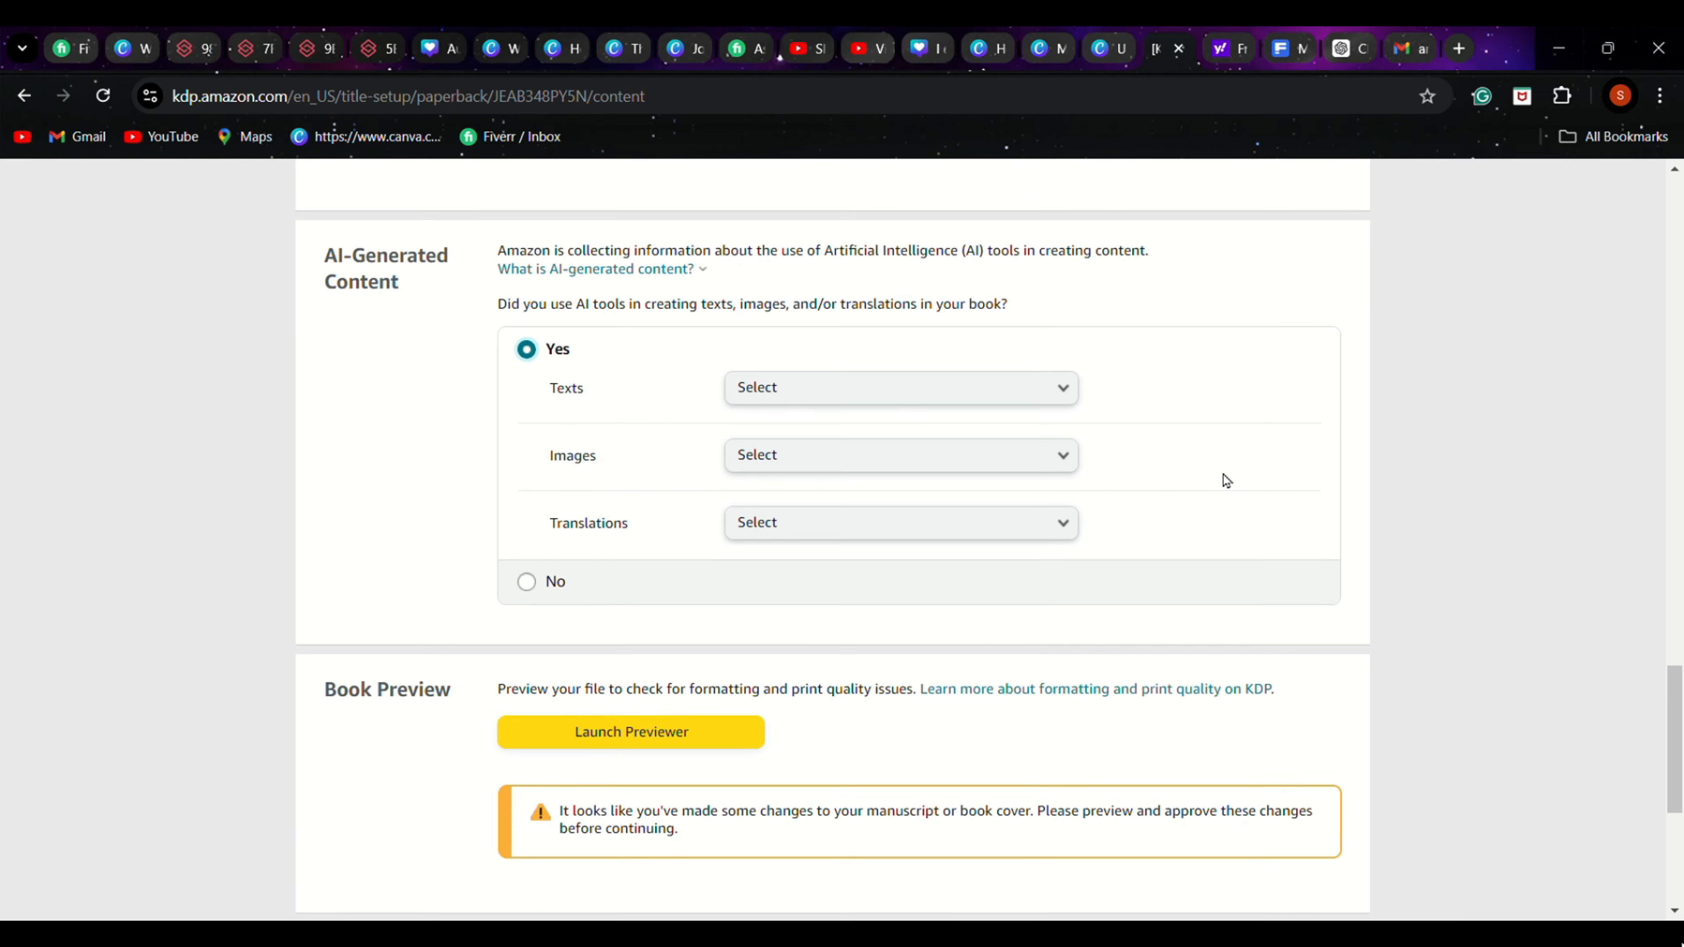
click(885, 392)
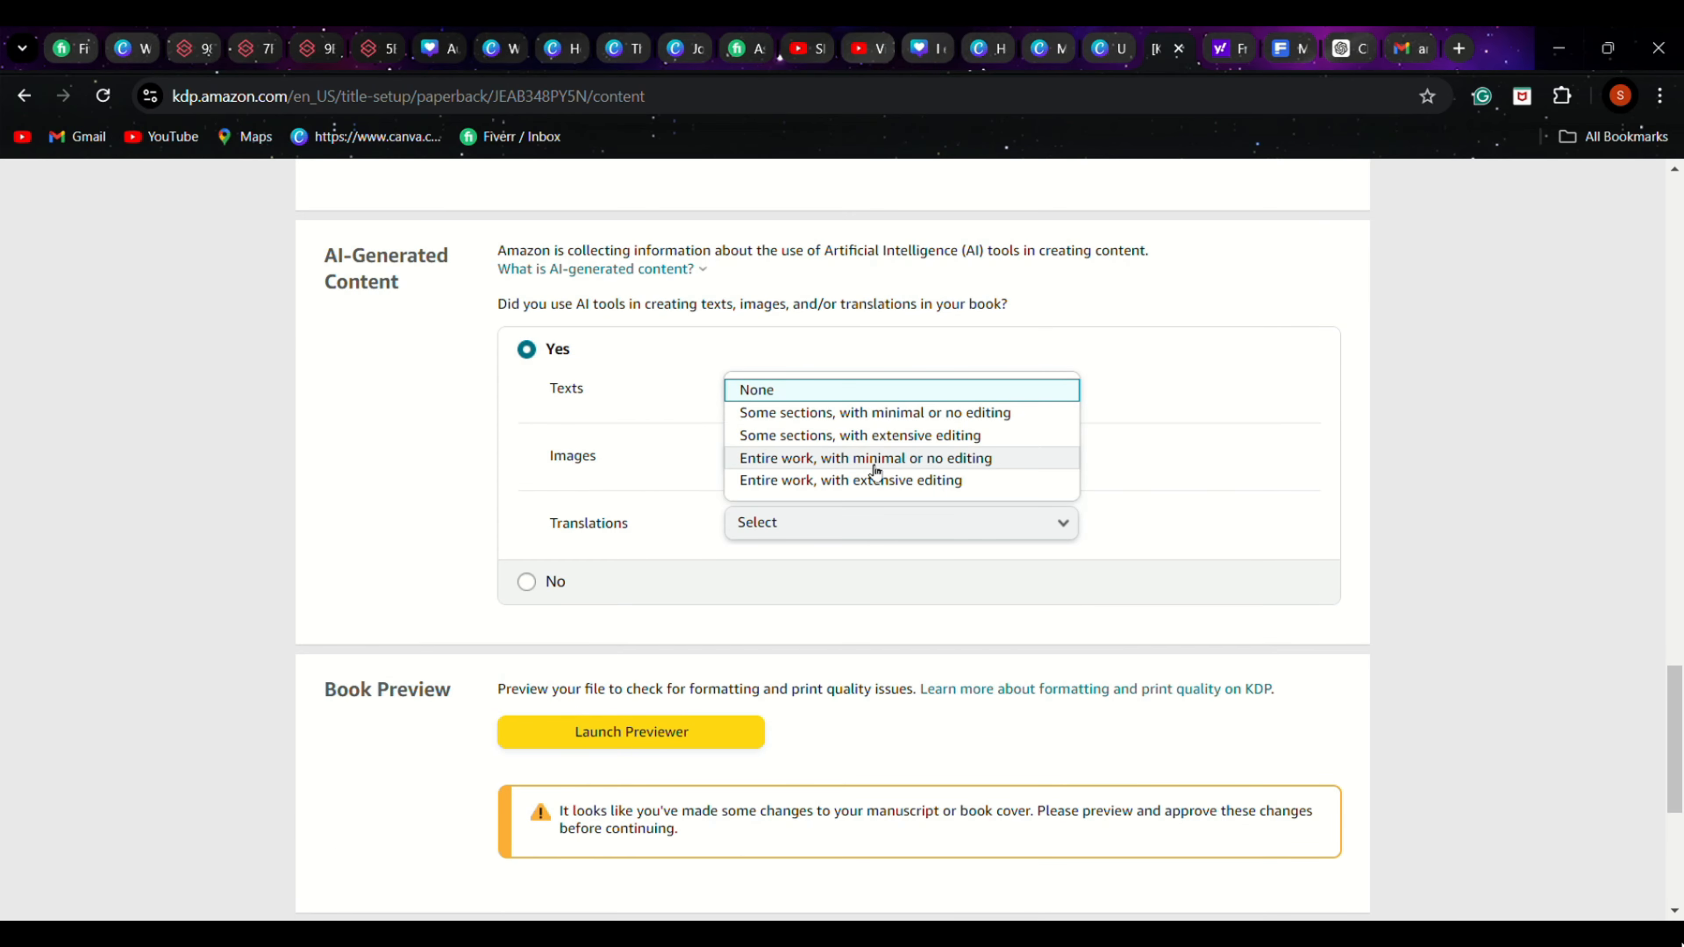
click(806, 458)
click(797, 468)
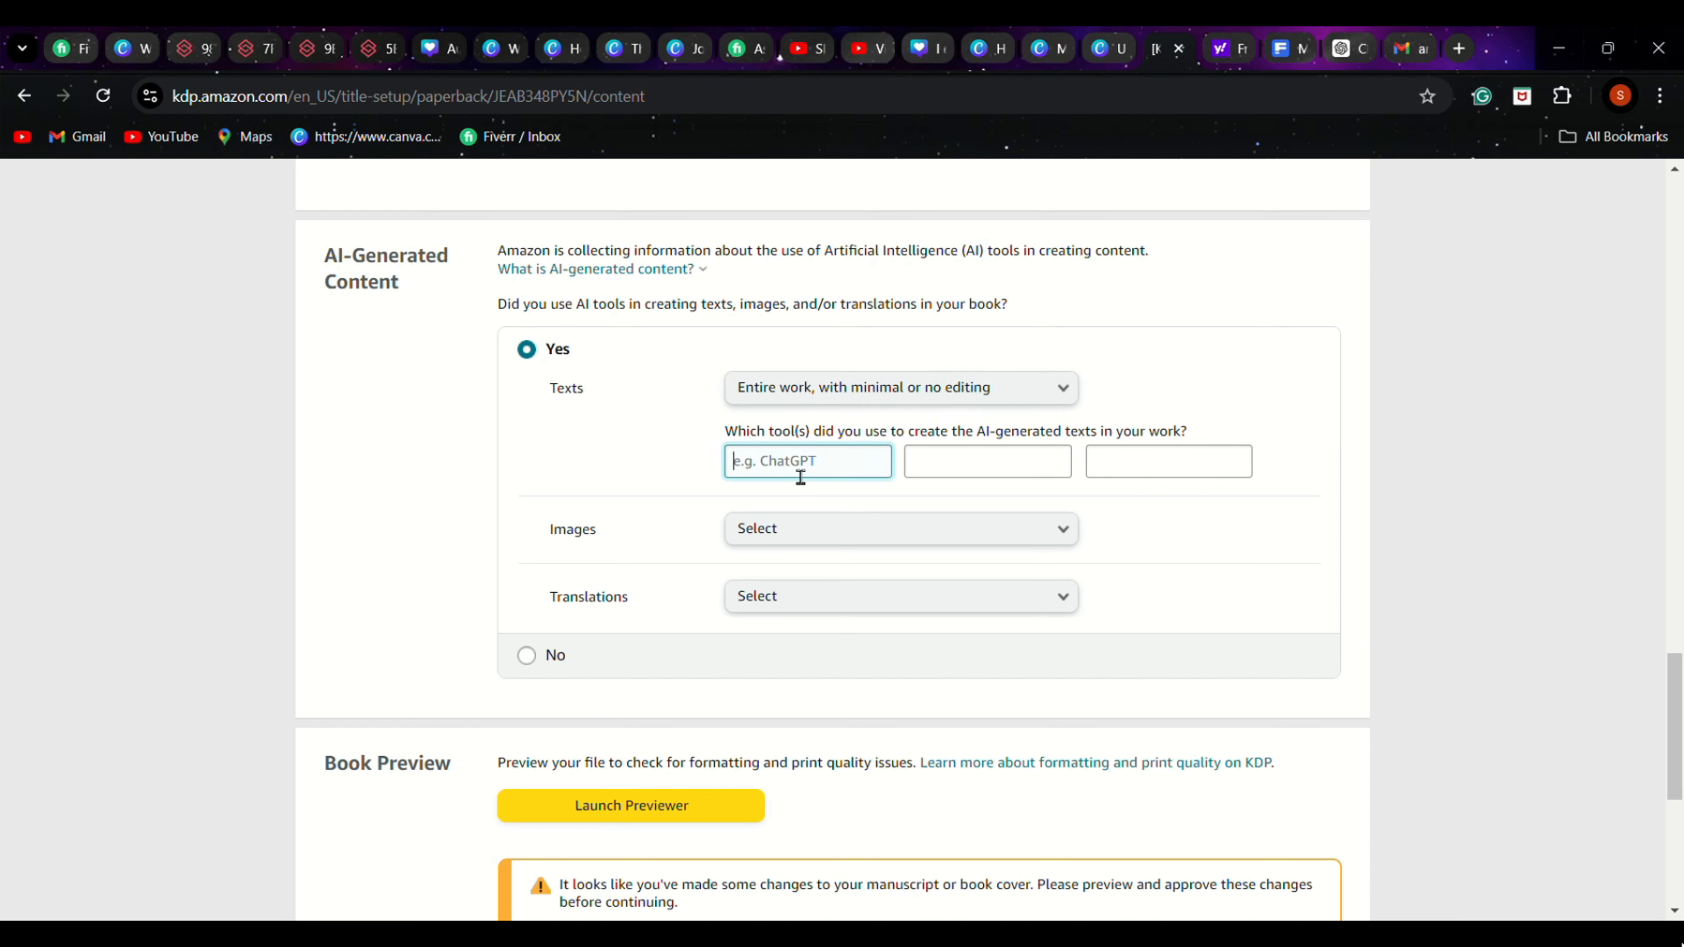
text(ChatGPT)
key(Tab)
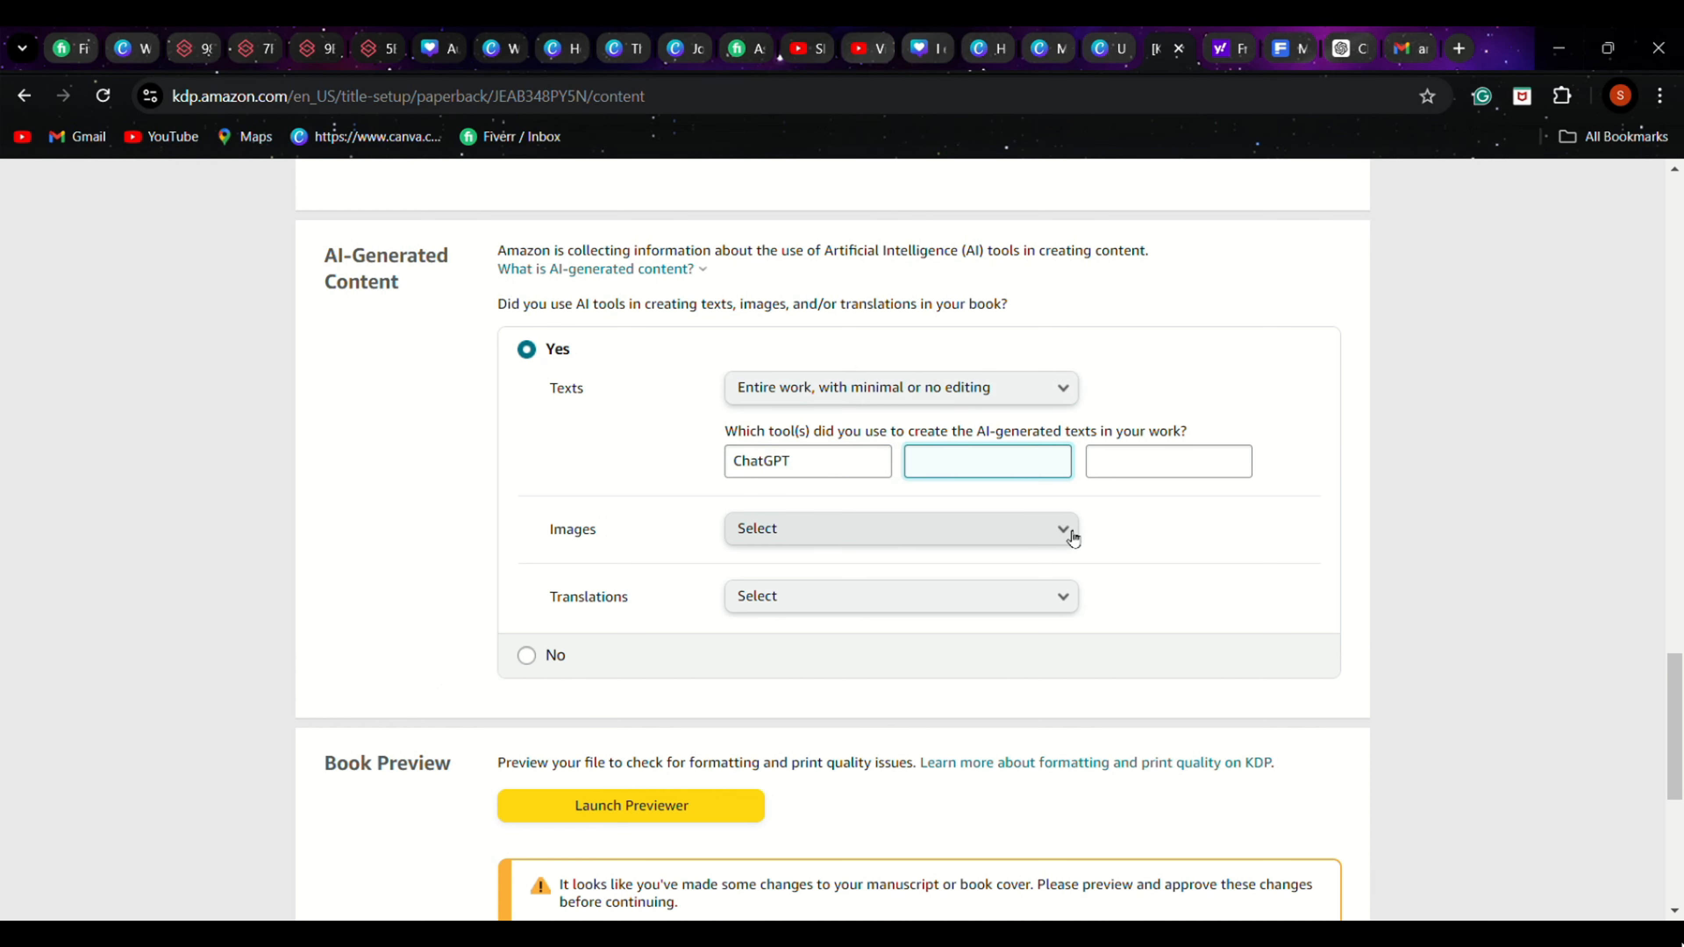
Set Images in the AI declaration to "One or a few AI-generated images, with minimal or no editing" and reopen its options
click(875, 530)
click(876, 551)
click(834, 536)
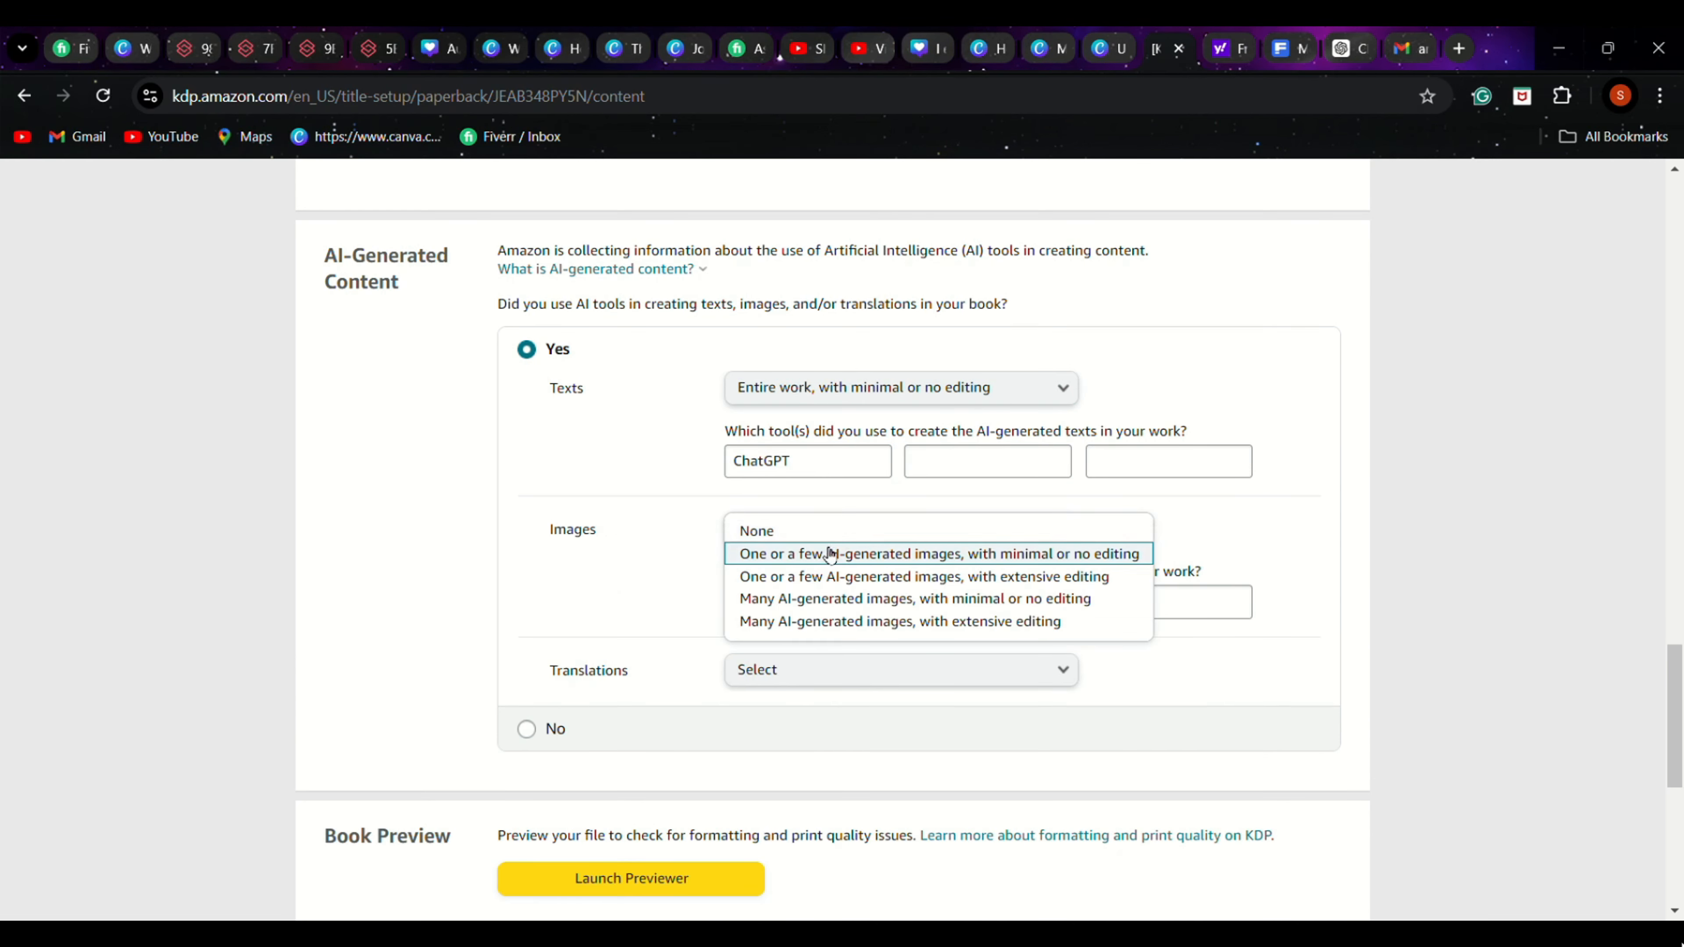